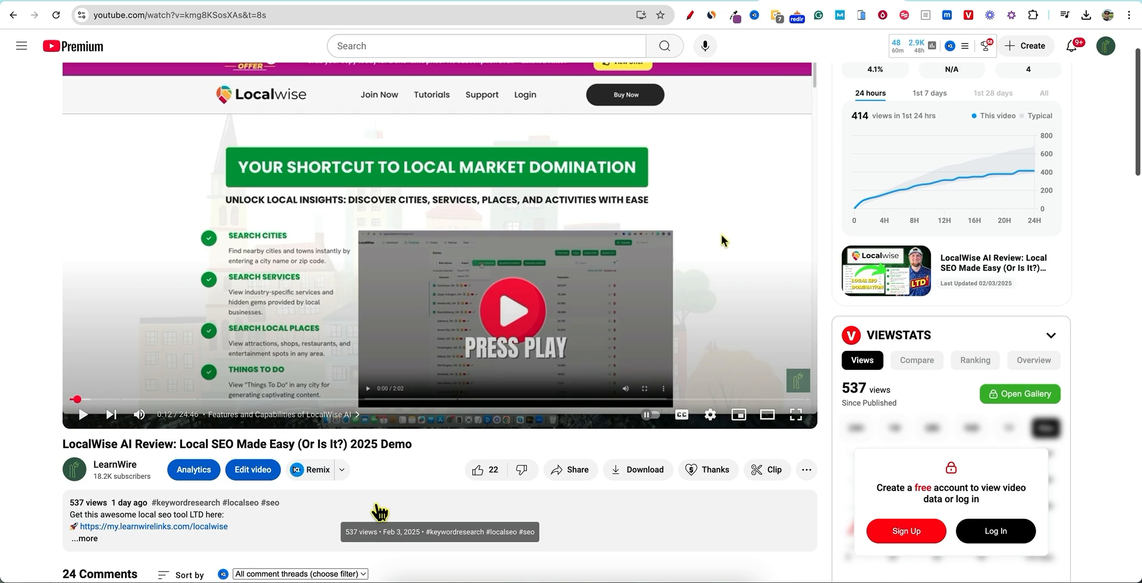
- Read through the viewer comments below the LocalWise AI review video
scroll(379, 510, "down", 4)
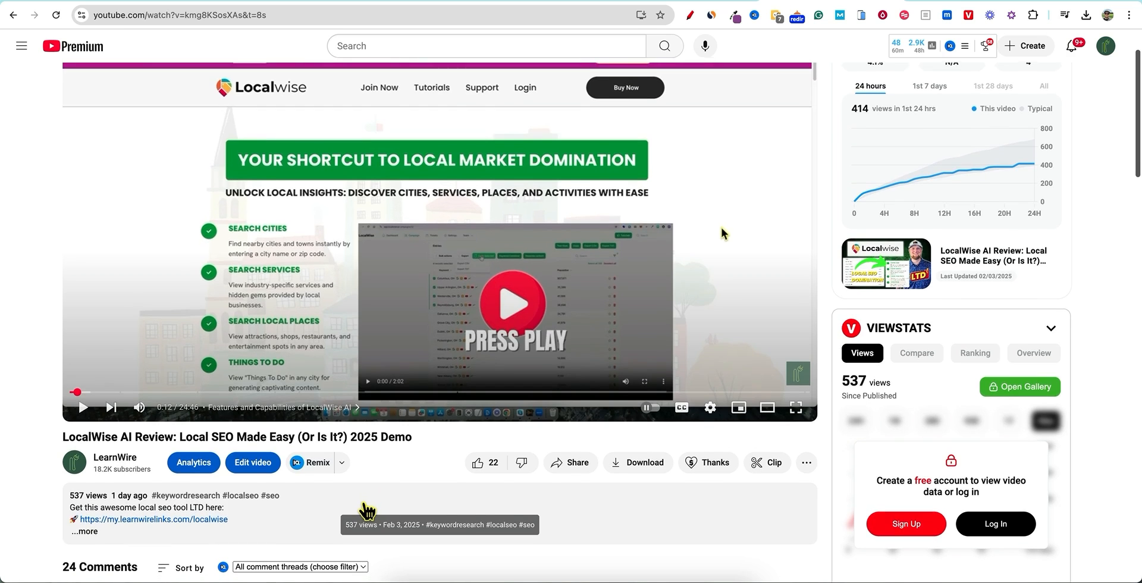
scroll(356, 491, "down", 3)
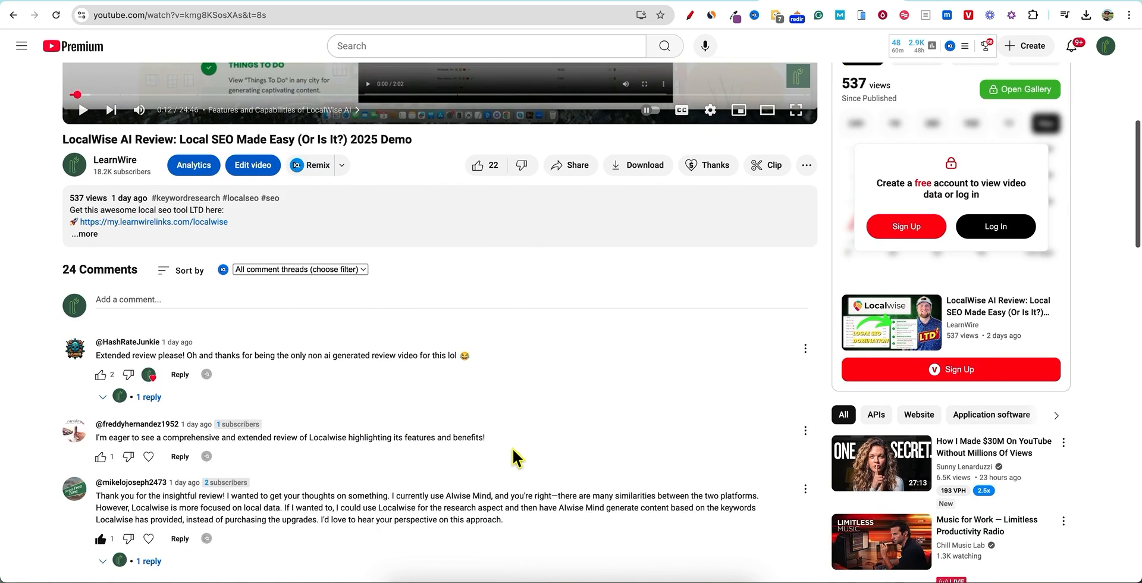
scroll(516, 457, "down", 1)
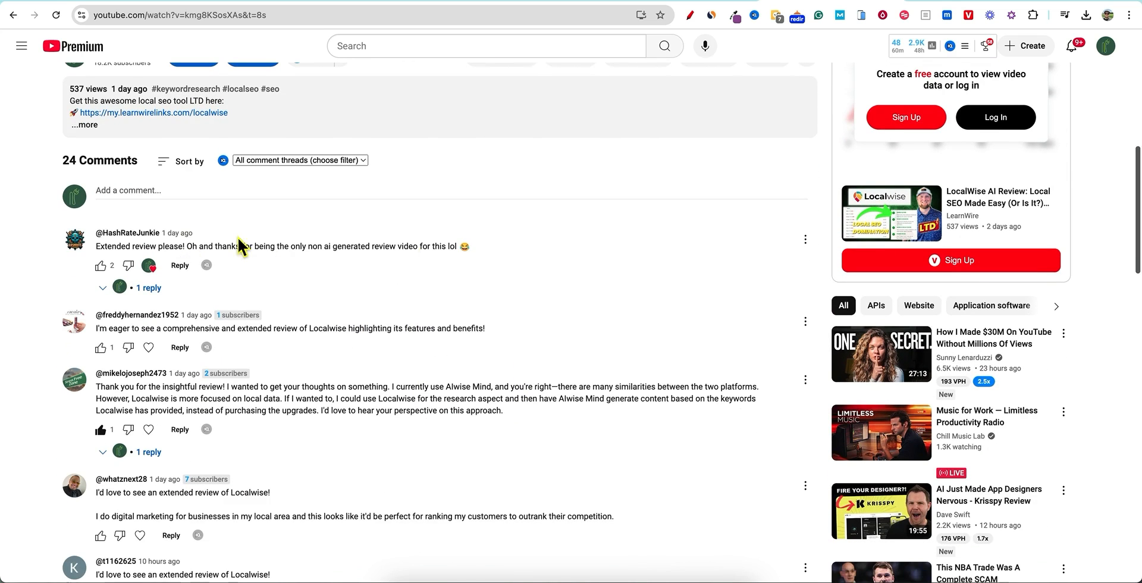
scroll(394, 342, "down", 1)
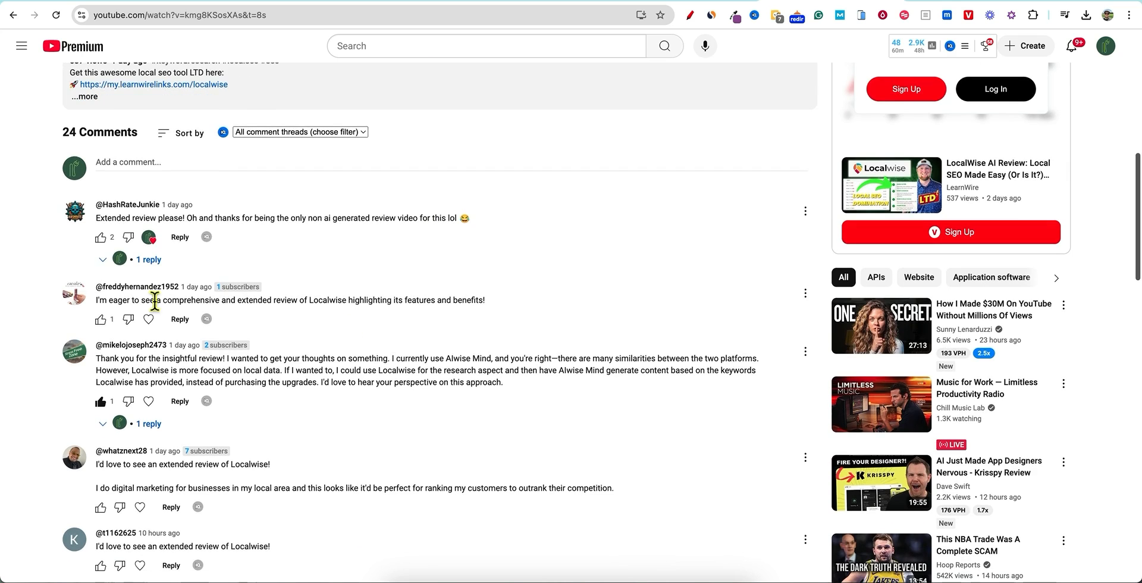
scroll(300, 365, "down", 1)
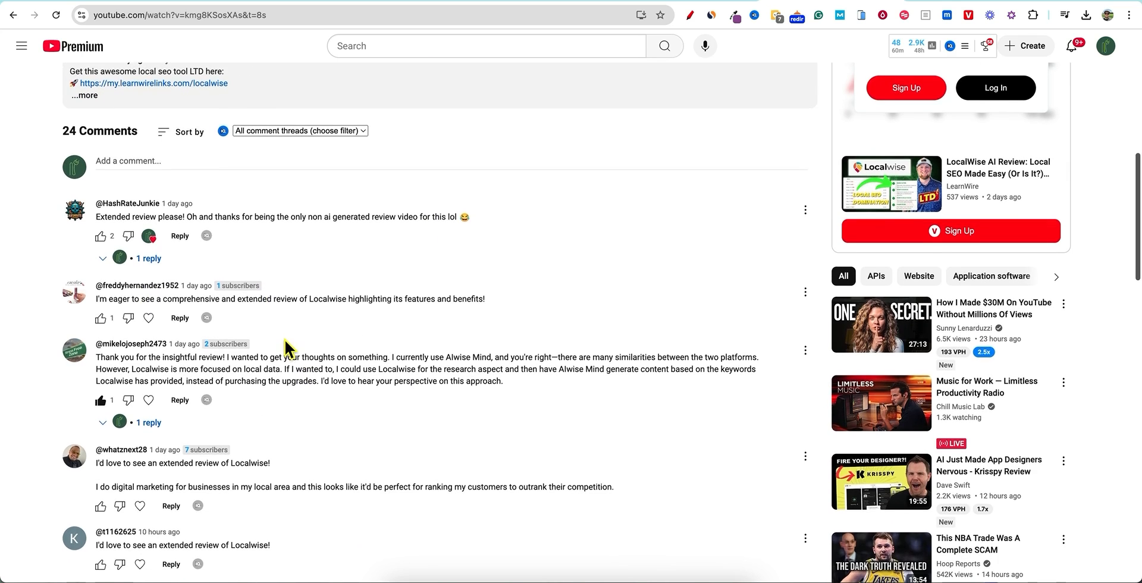
scroll(299, 390, "down", 1)
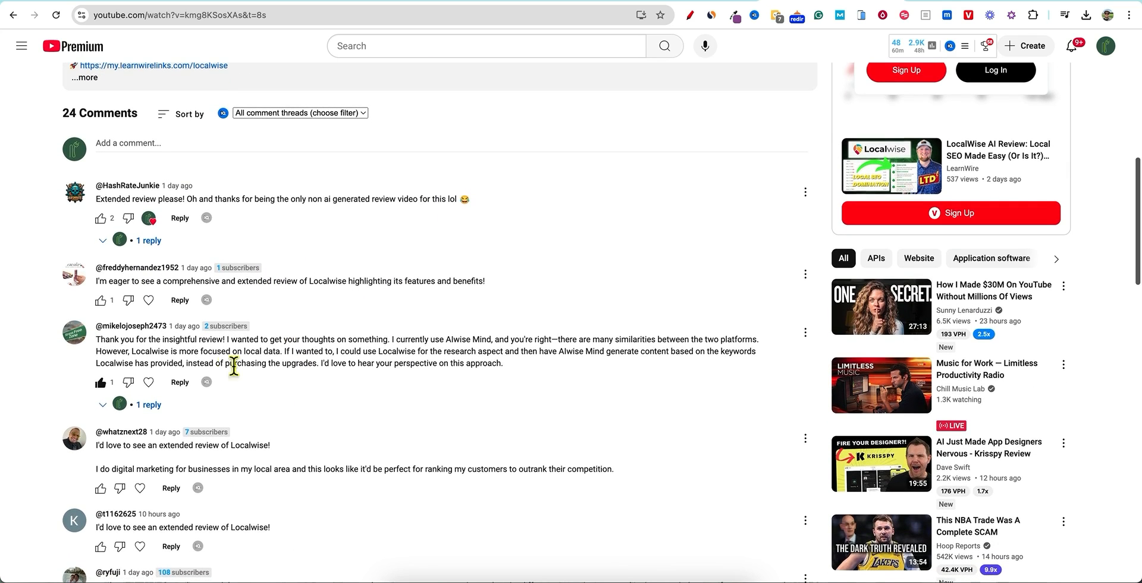
scroll(337, 420, "down", 2)
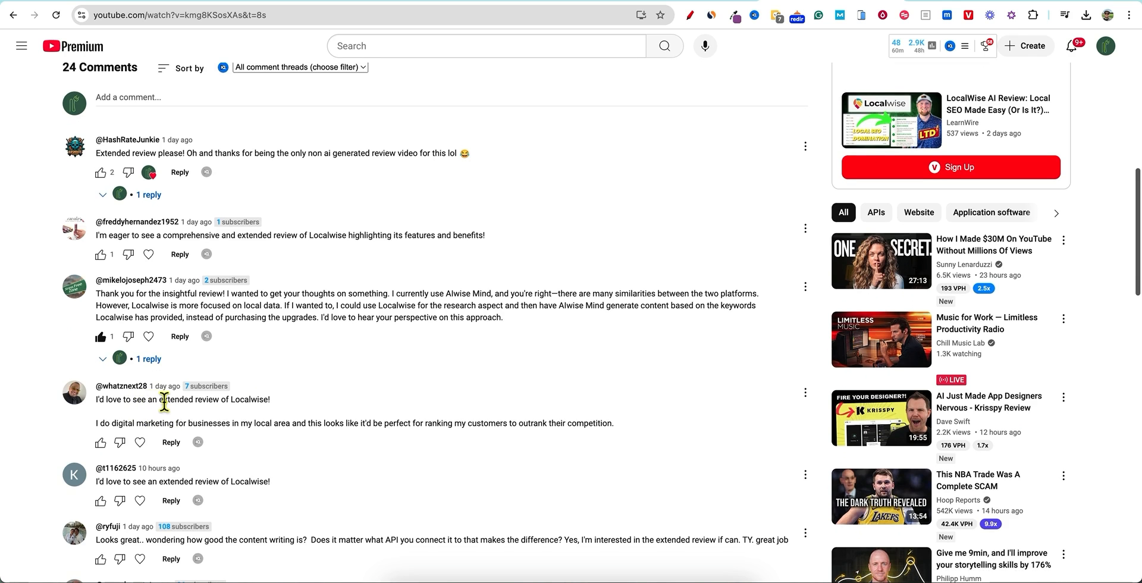
scroll(260, 434, "down", 5)
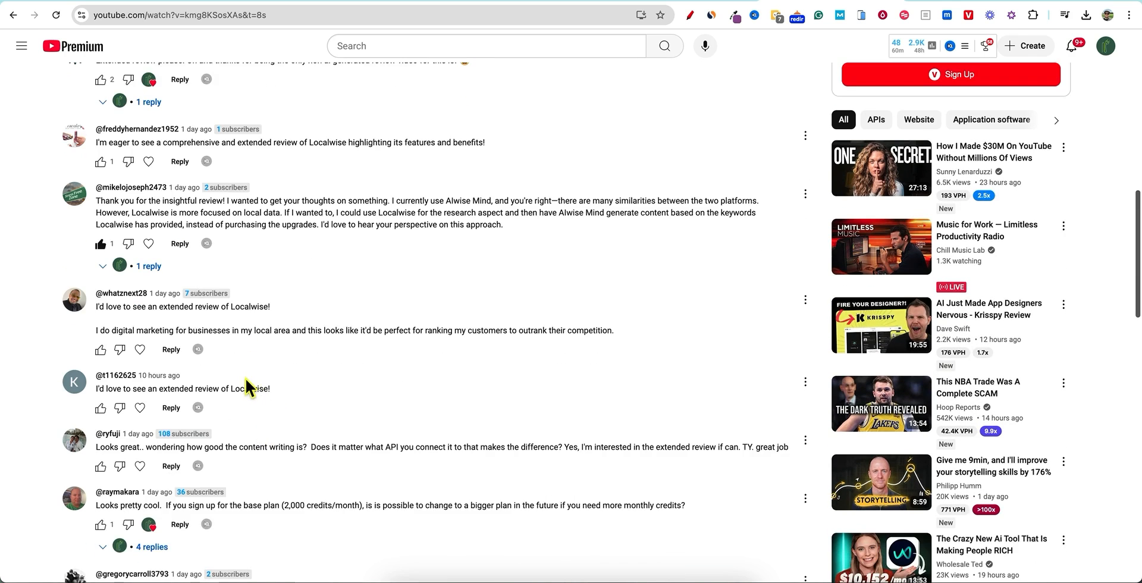
scroll(274, 366, "down", 3)
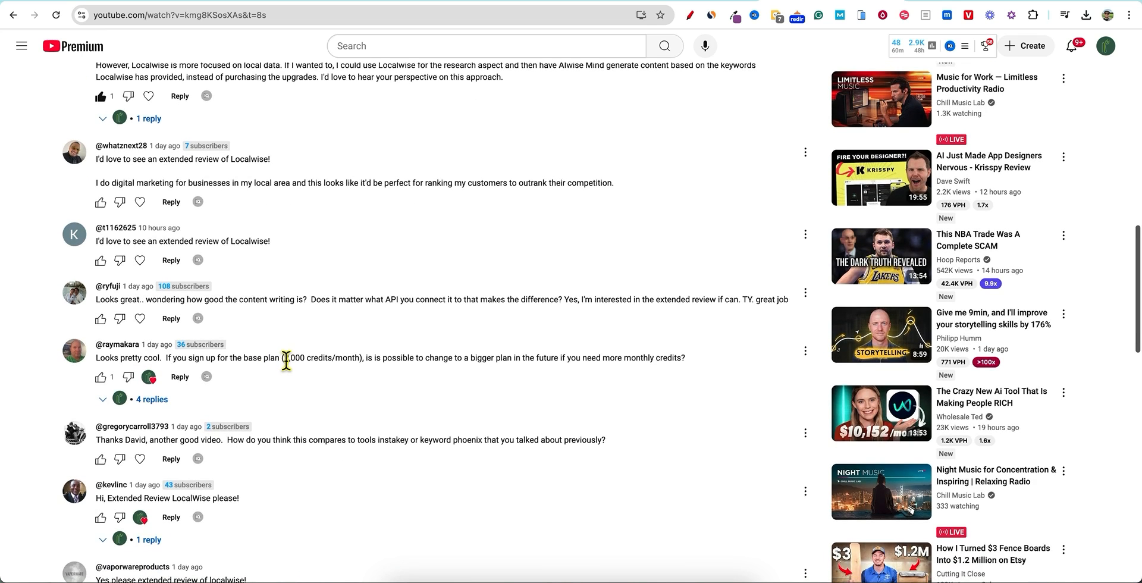
scroll(286, 358, "down", 2)
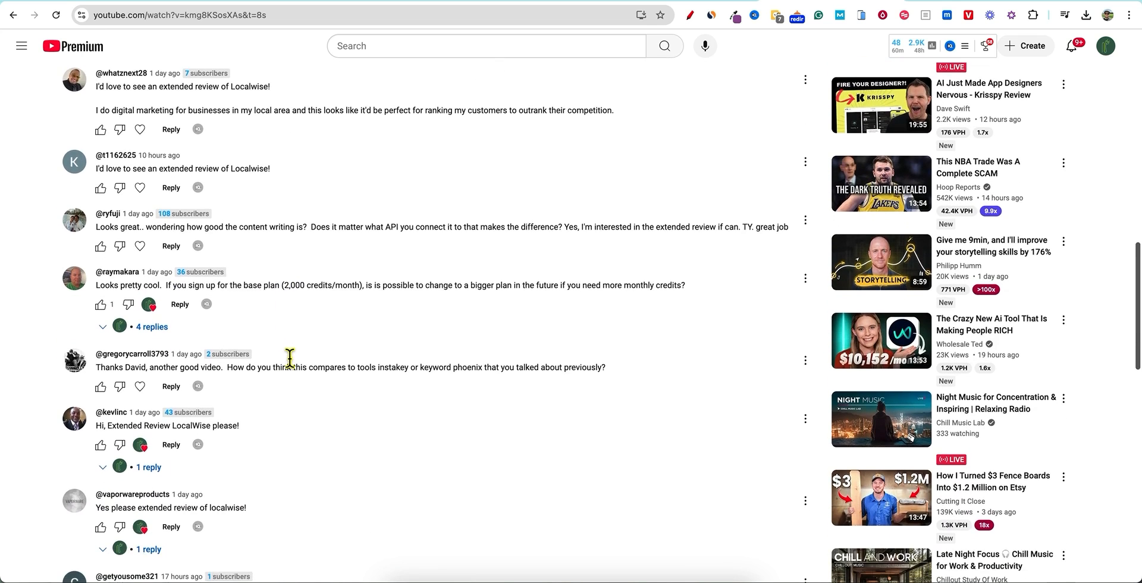
scroll(290, 359, "down", 6)
scroll(290, 359, "down", 4)
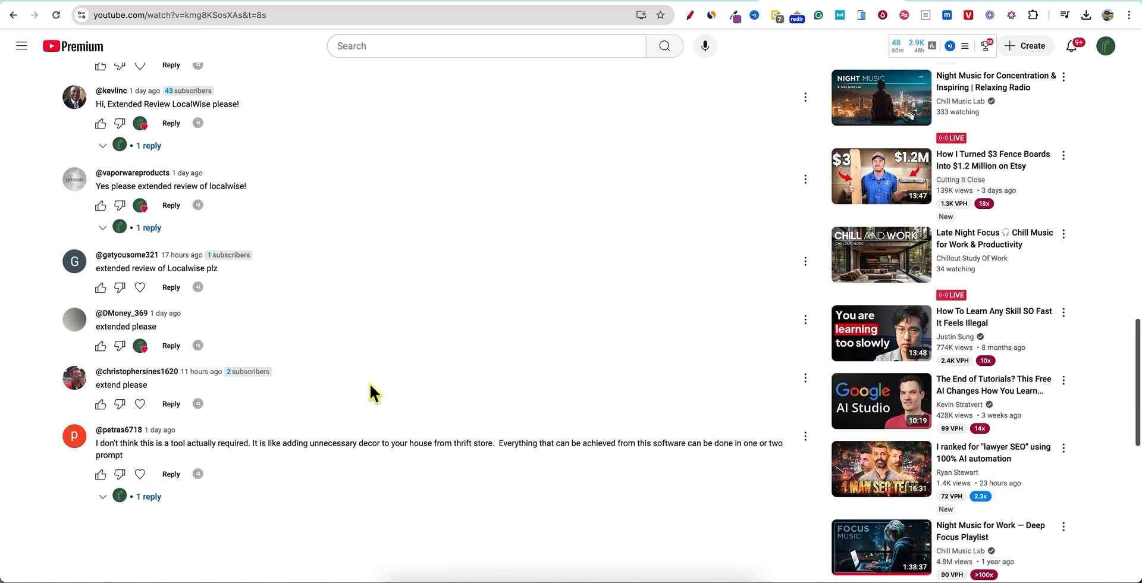
- Expand and read the replies to the comment asking about upgrading from the 2,000 credits/month base plan
scroll(373, 383, "up", 10)
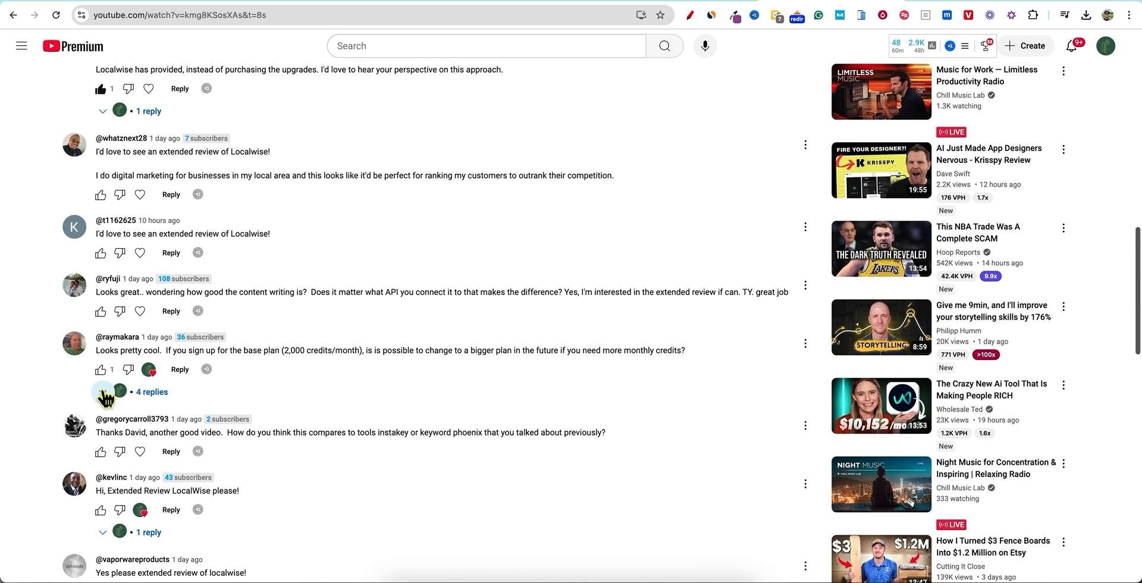
left_click(104, 393)
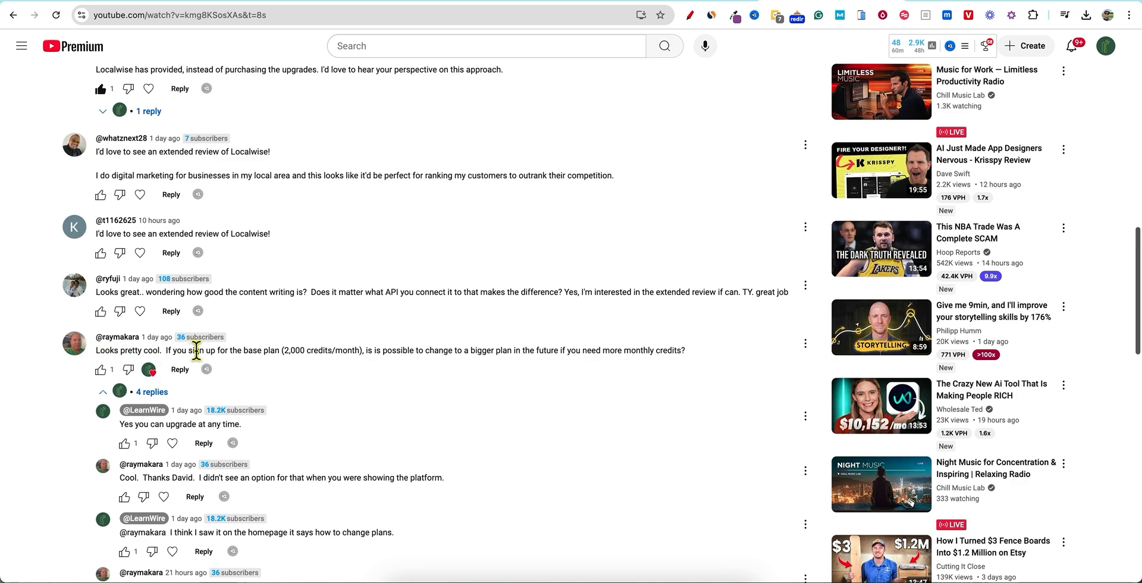
left_click_drag(221, 350, 355, 350)
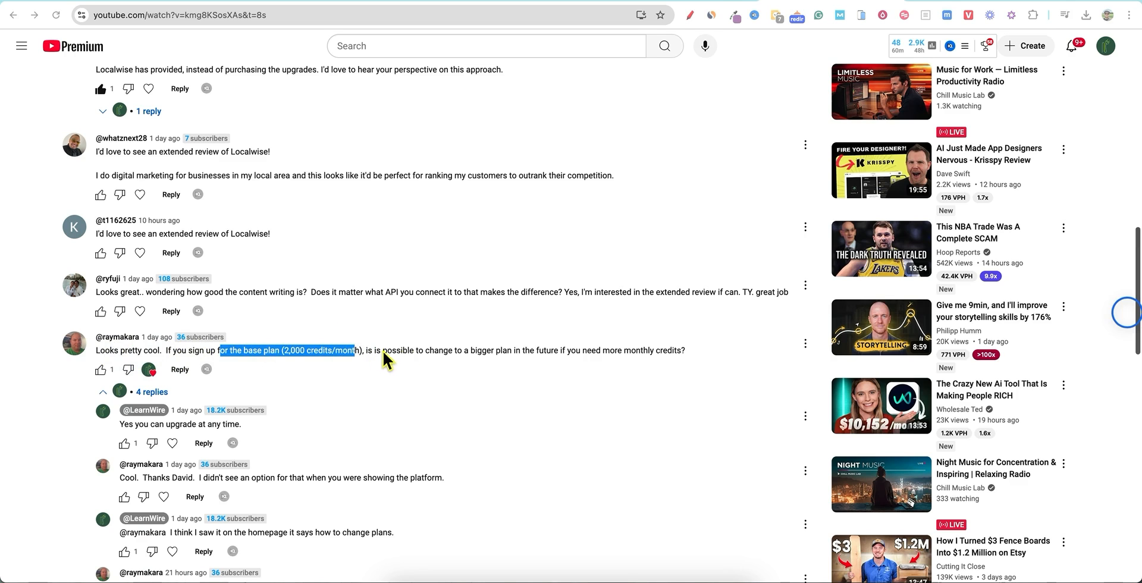
left_click(474, 352)
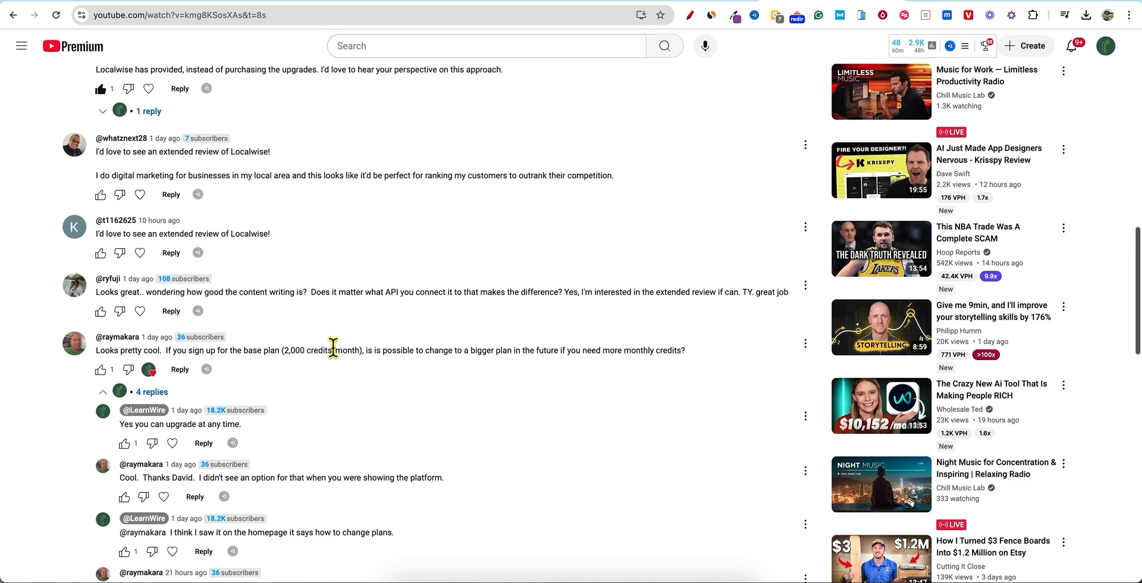
scroll(280, 410, "down", 1)
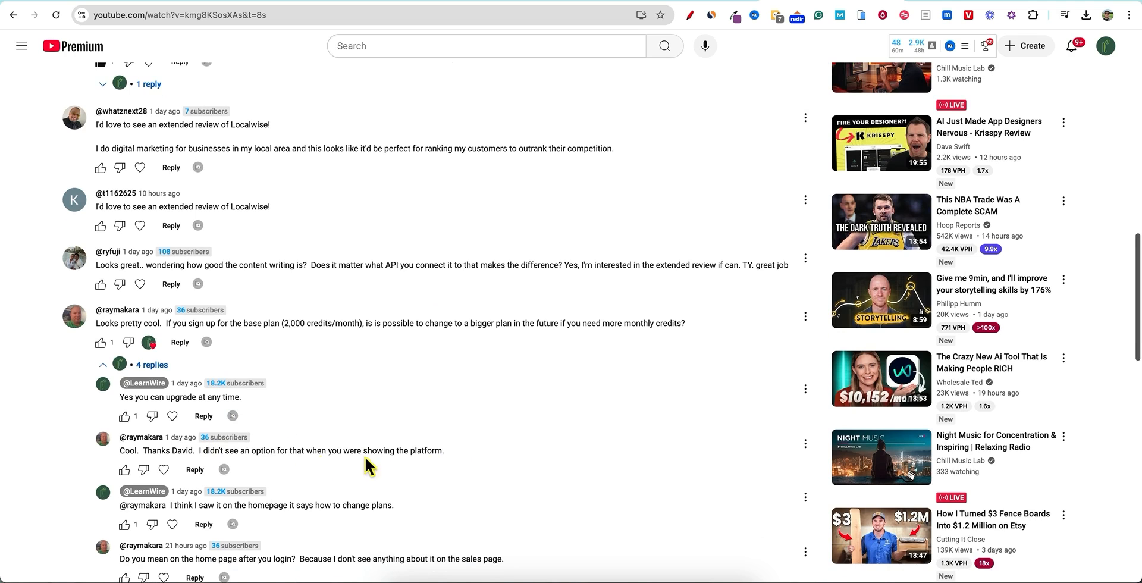
scroll(365, 455, "down", 2)
scroll(377, 458, "down", 1)
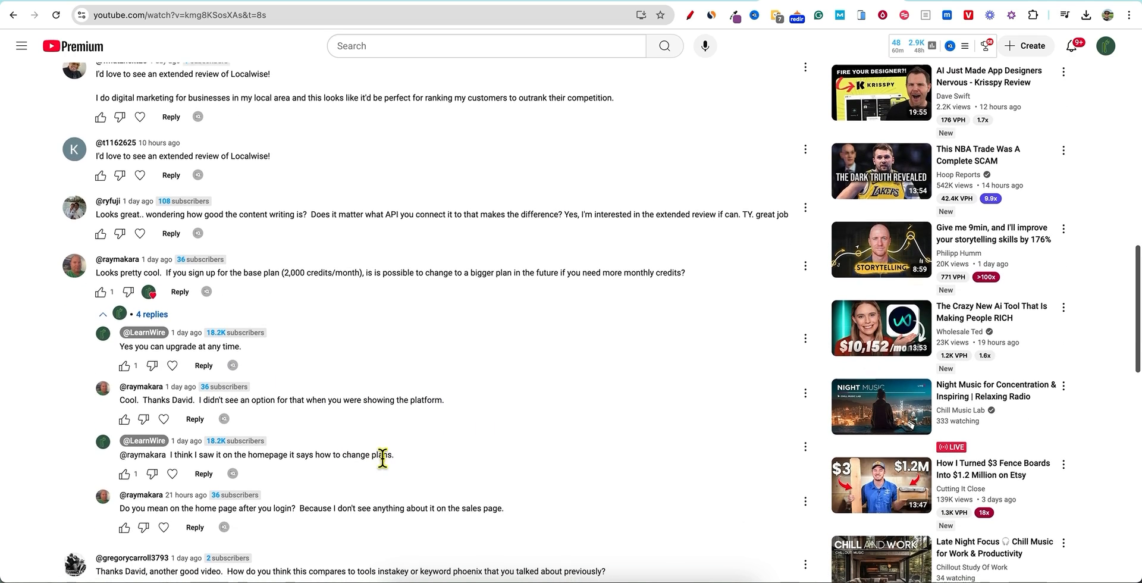
scroll(163, 504, "down", 1)
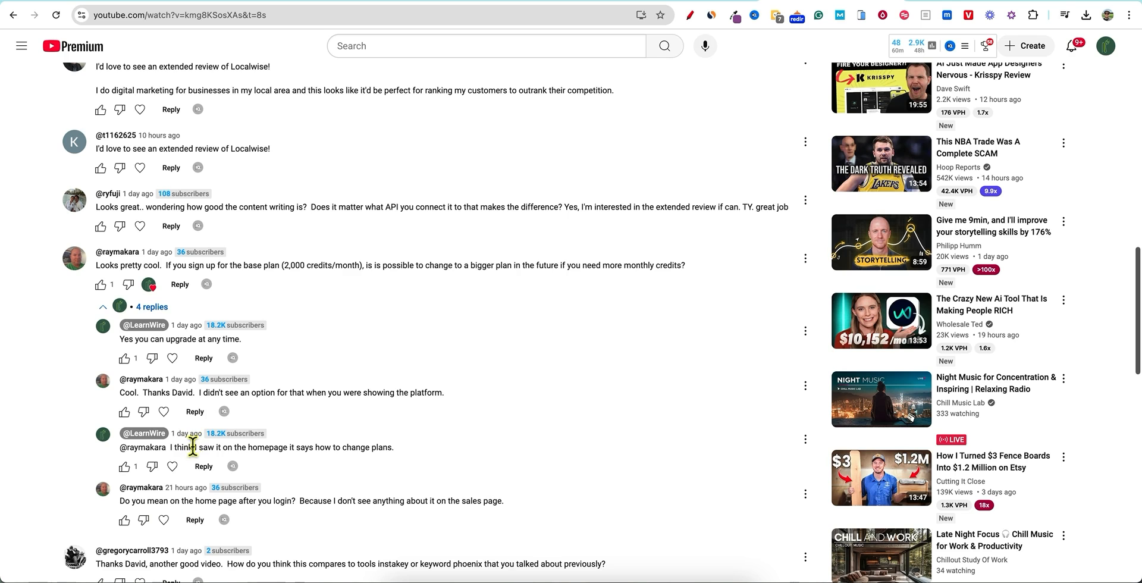
scroll(300, 503, "down", 1)
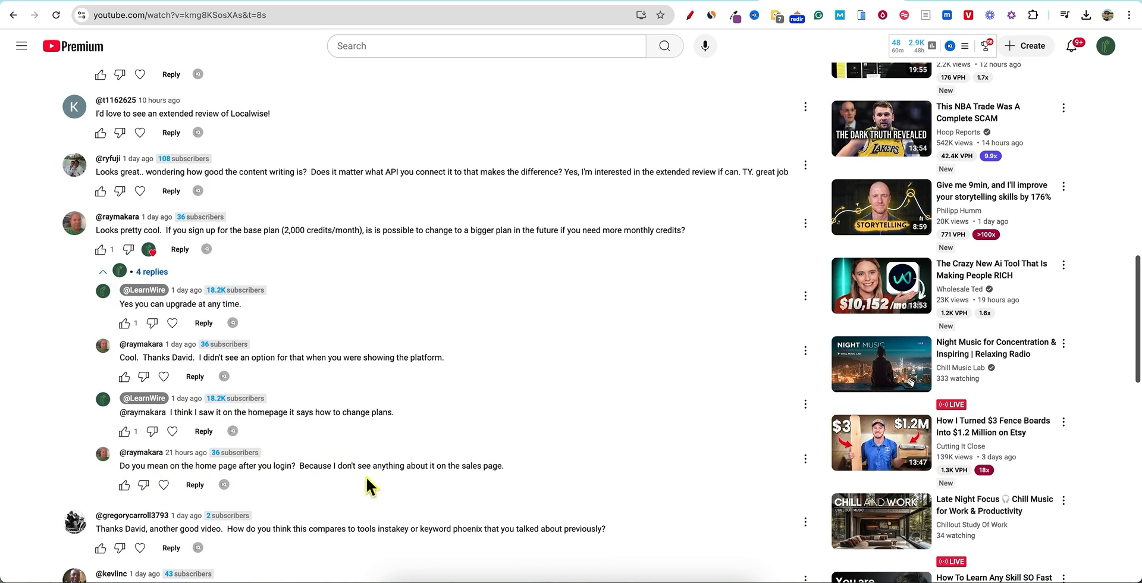
scroll(576, 455, "up", 2)
scroll(575, 454, "up", 8)
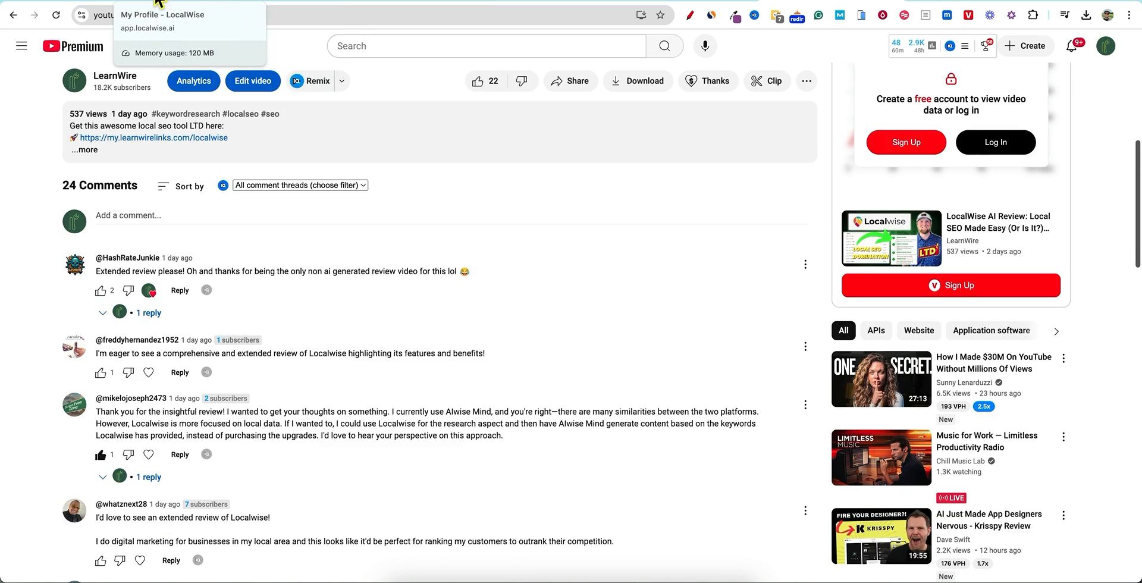
- Switch to the LocalWise My Profile page and examine the plan's content quota and upgrade instructions under Subscription Information
left_click(279, 2)
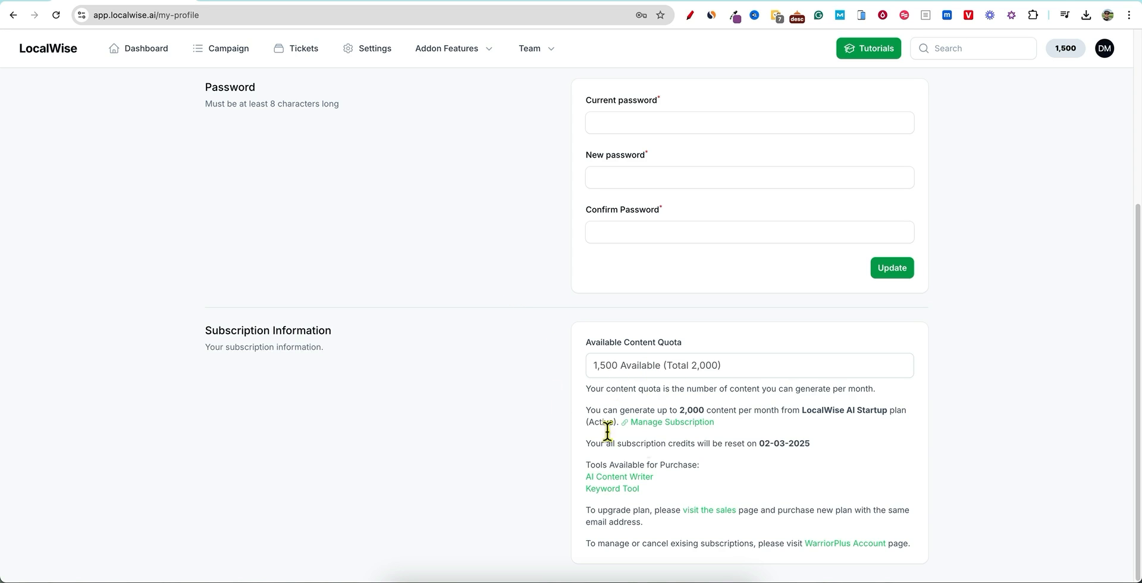
left_click_drag(678, 410, 895, 410)
left_click(895, 409)
left_click_drag(817, 410, 907, 430)
left_click(907, 430)
left_click_drag(642, 522, 581, 510)
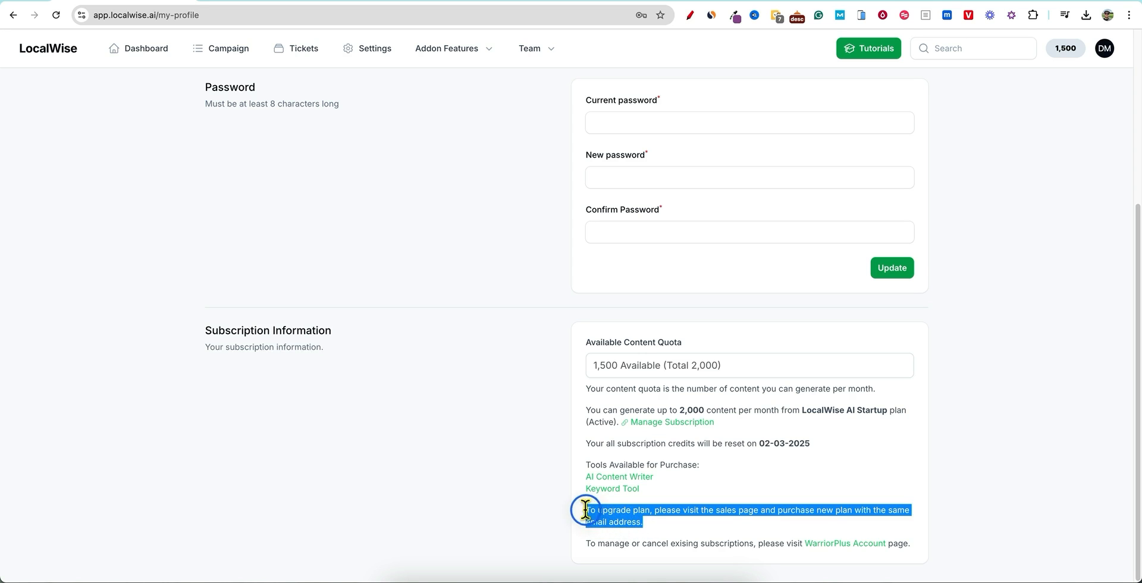
left_click(593, 521)
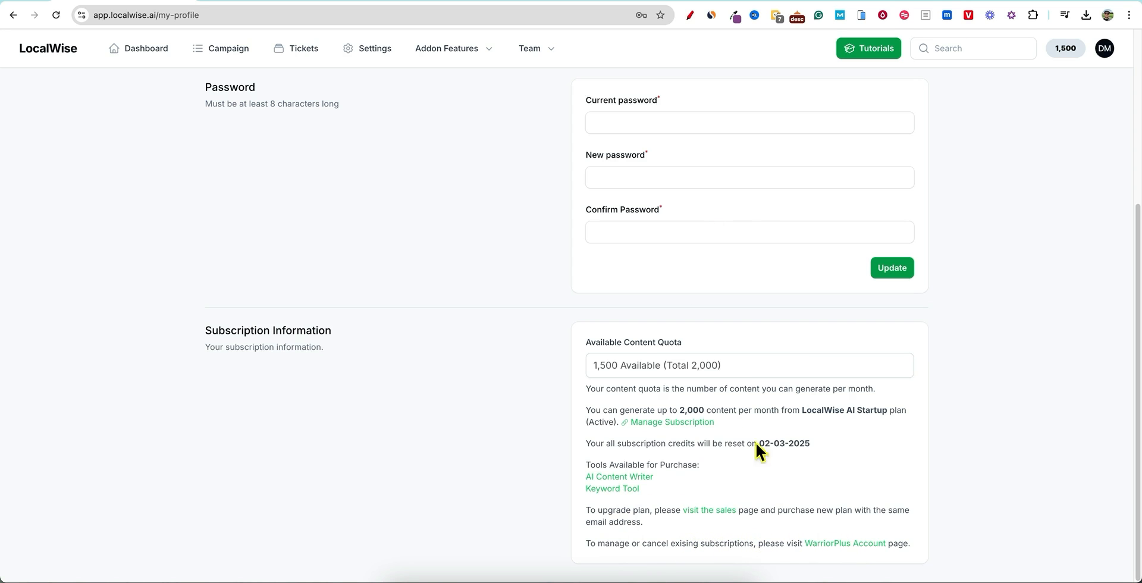
- View the top of the Localwise keyword tools offer page and return to the My Profile page
left_click(415, 2)
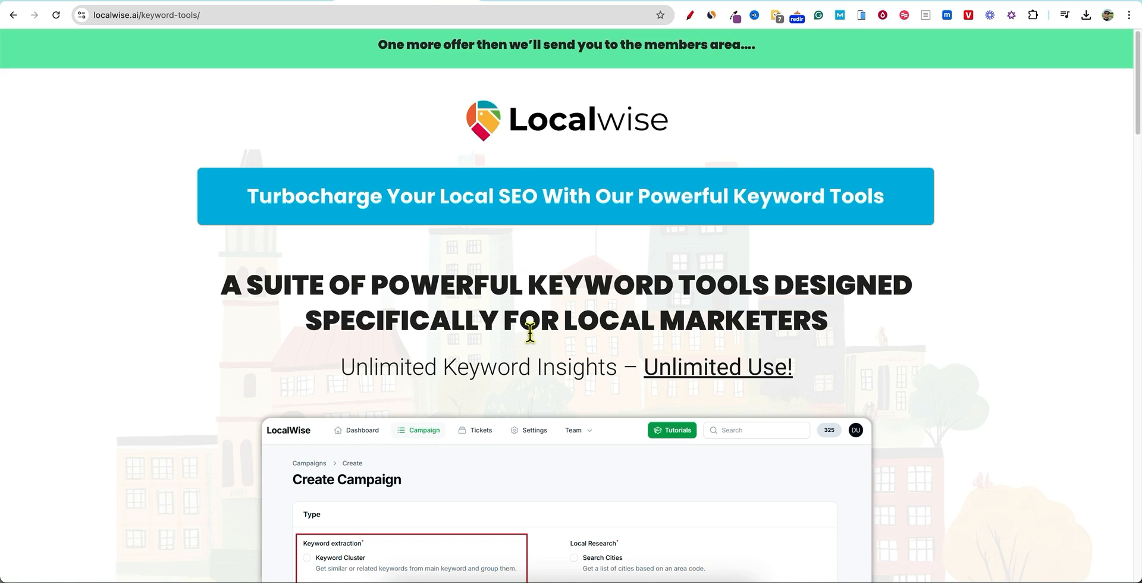
scroll(553, 380, "down", 2)
scroll(535, 459, "up", 2)
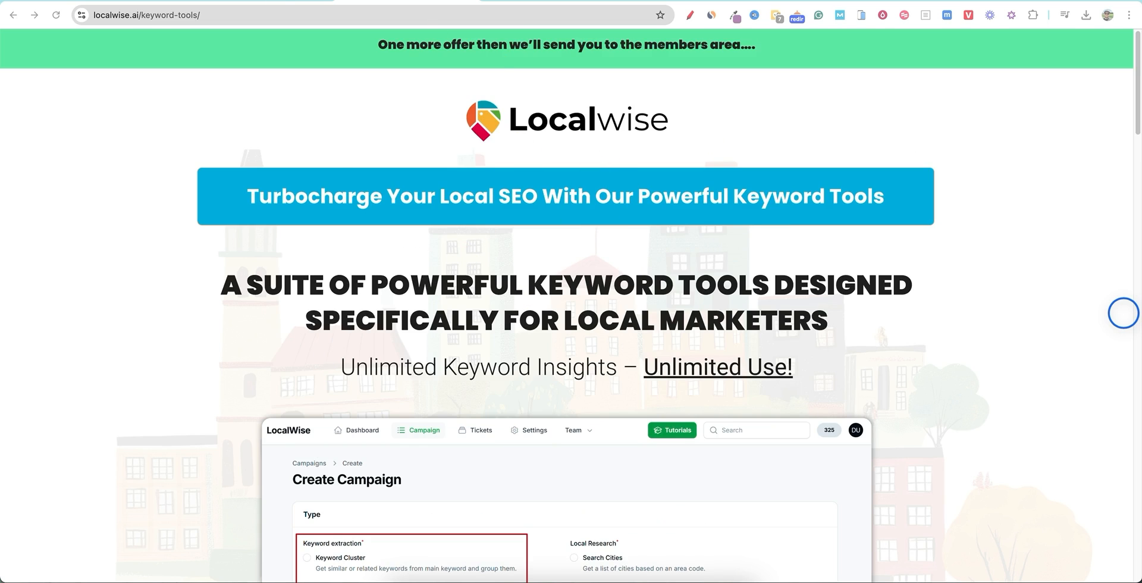
left_click(274, 3)
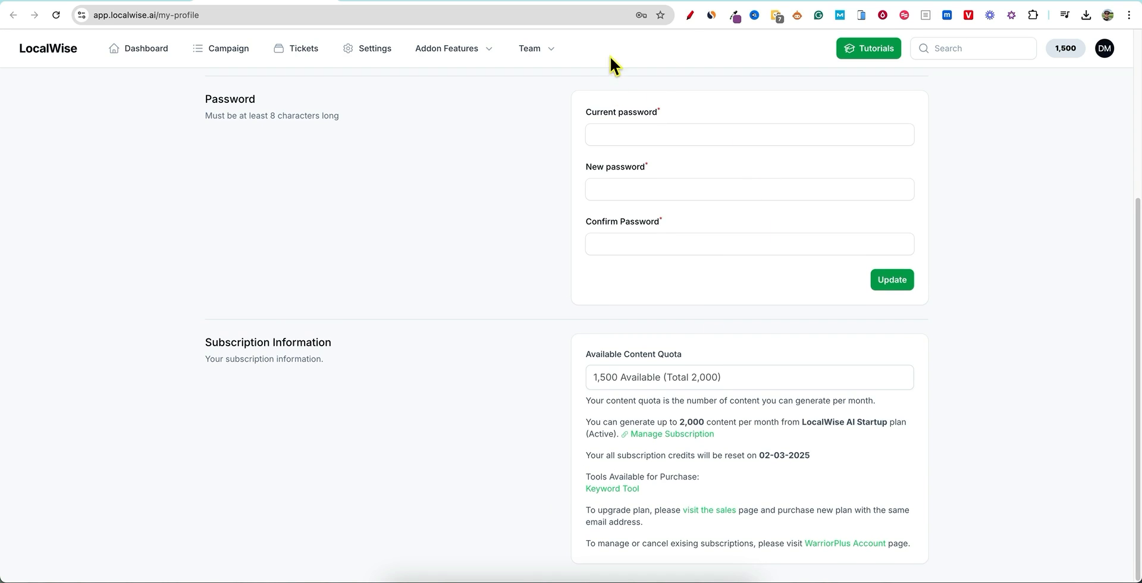
- Switch to the WarriorPlus purchases page and reload it to check for the AI Content Writer purchase
left_click(689, 0)
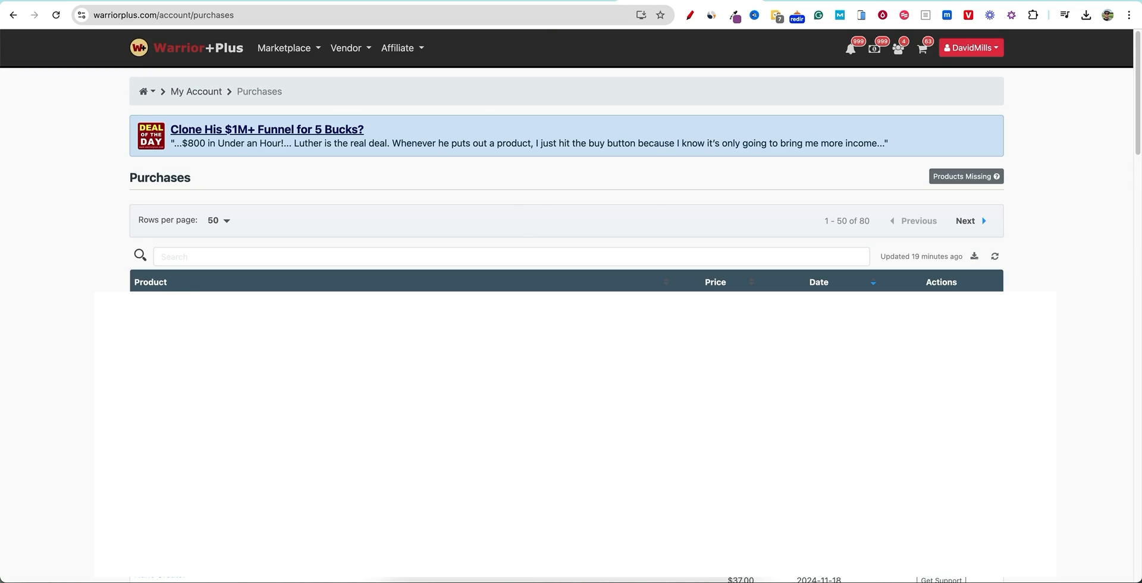
left_click(56, 15)
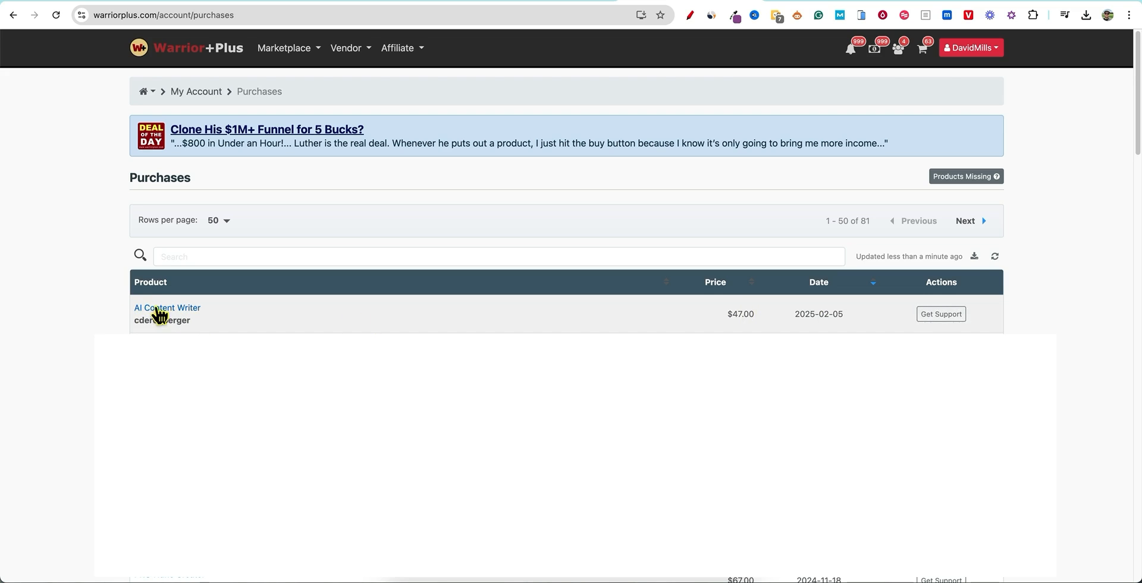
left_click(1001, 52)
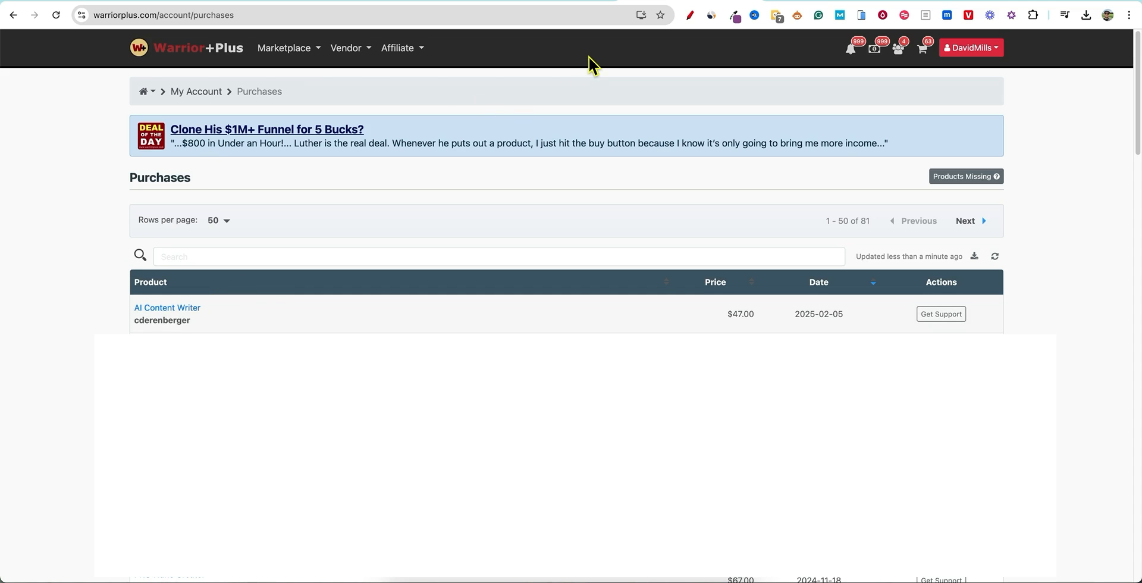
- View the Localwise plan pricing and examine the keyword tools offer page, including its unlimited keyword insights claim
left_click(533, 2)
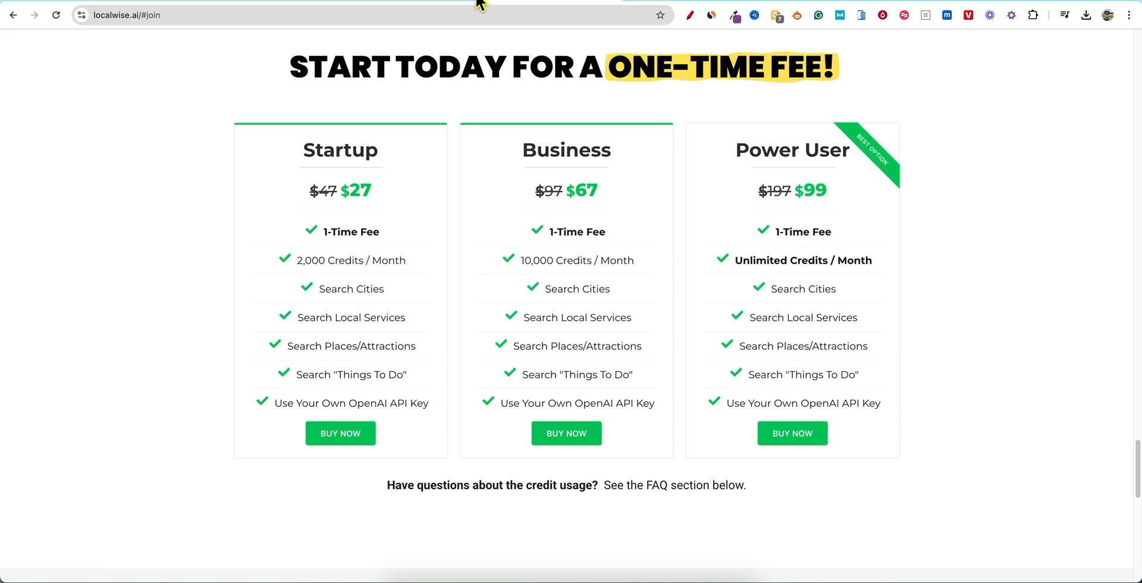
left_click(446, 2)
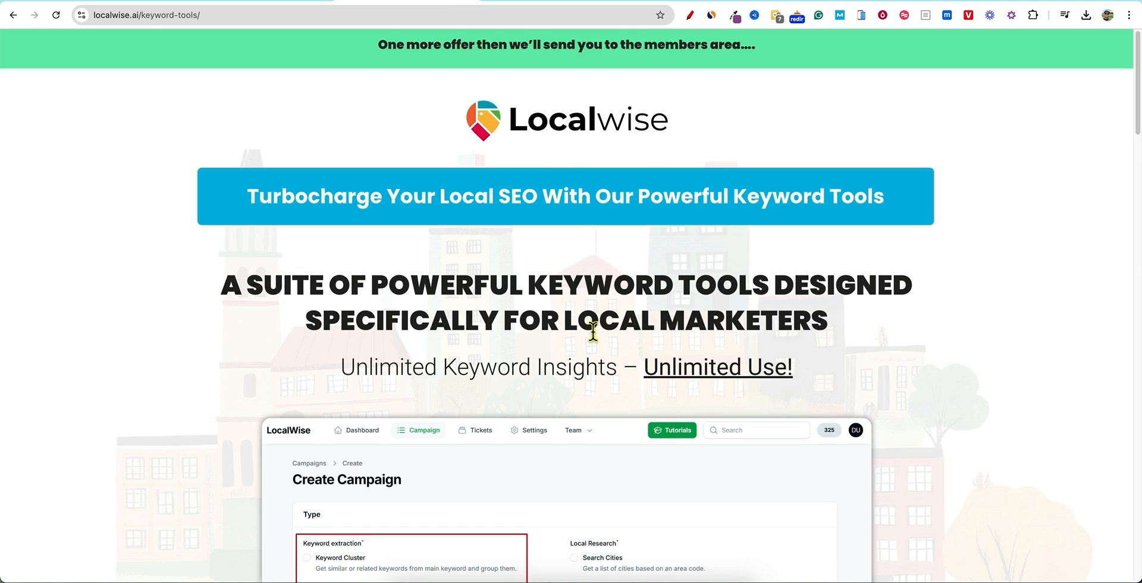
scroll(591, 331, "down", 2)
left_click_drag(444, 291, 797, 294)
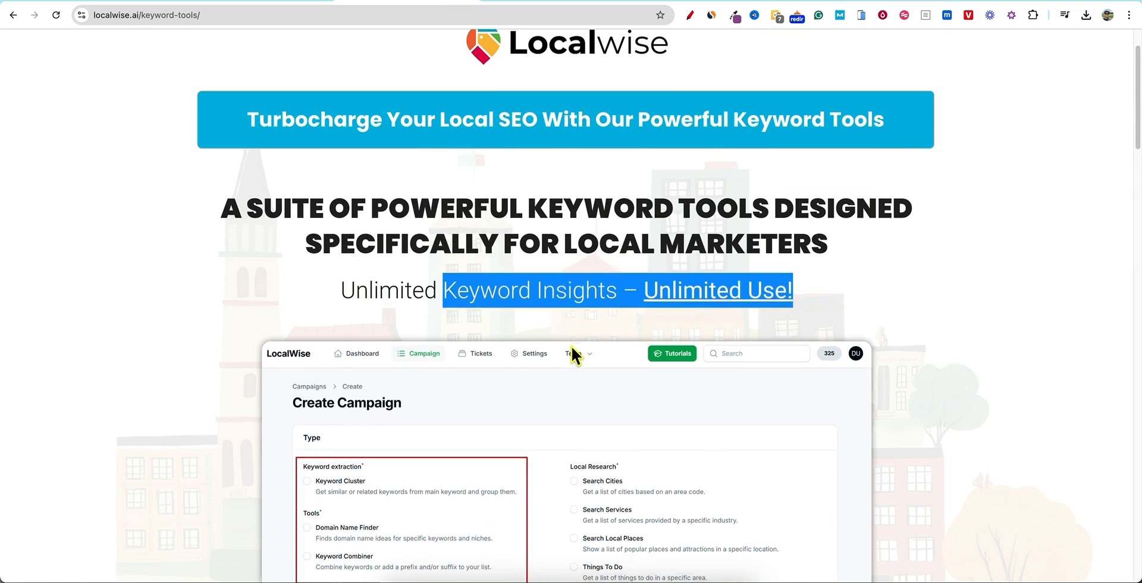
scroll(607, 270, "down", 4)
scroll(587, 374, "down", 4)
scroll(587, 374, "down", 20)
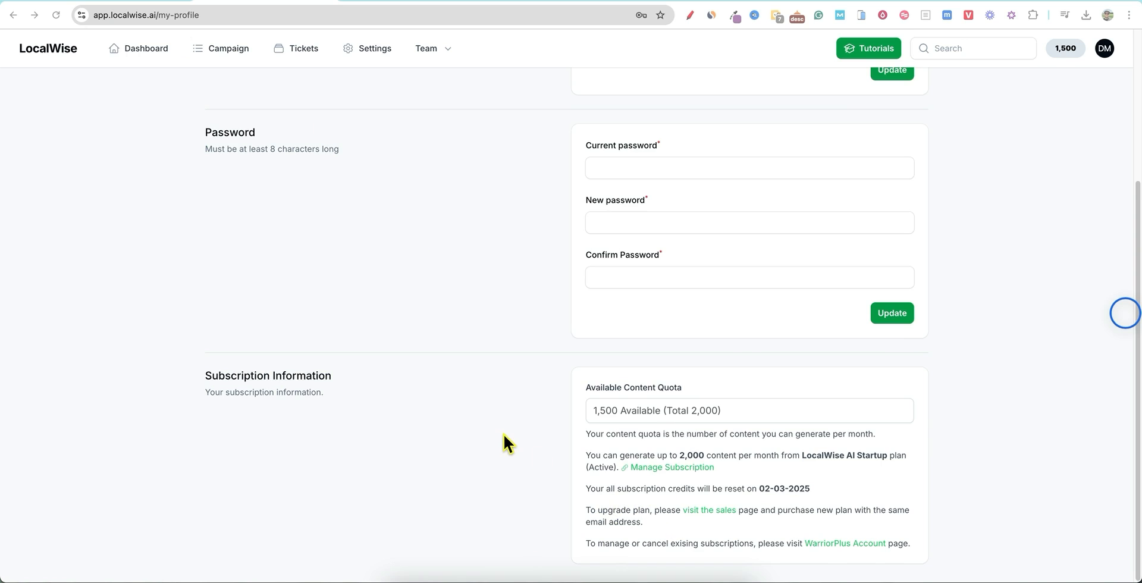
- Review the LocalWise My Profile page from the personal details down to the tools available for purchase
scroll(503, 435, "up", 4)
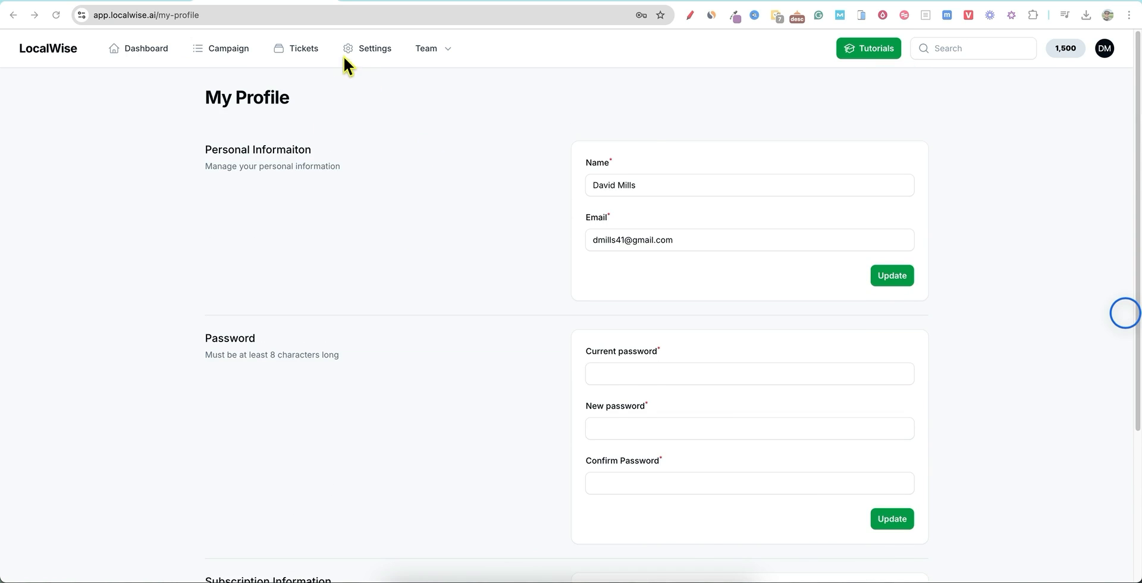
scroll(353, 64, "down", 4)
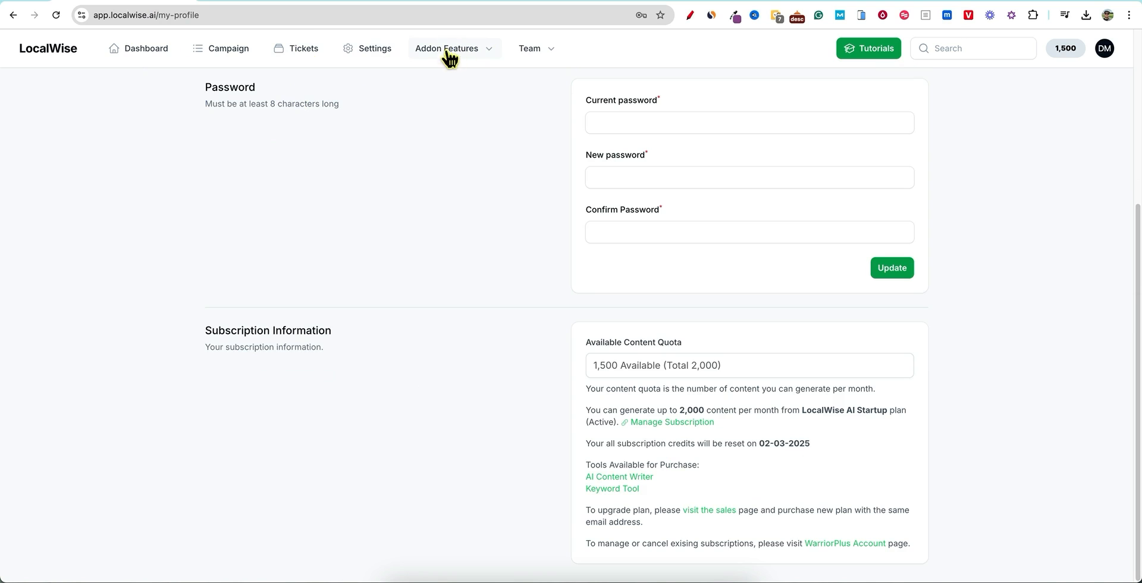
left_click(489, 50)
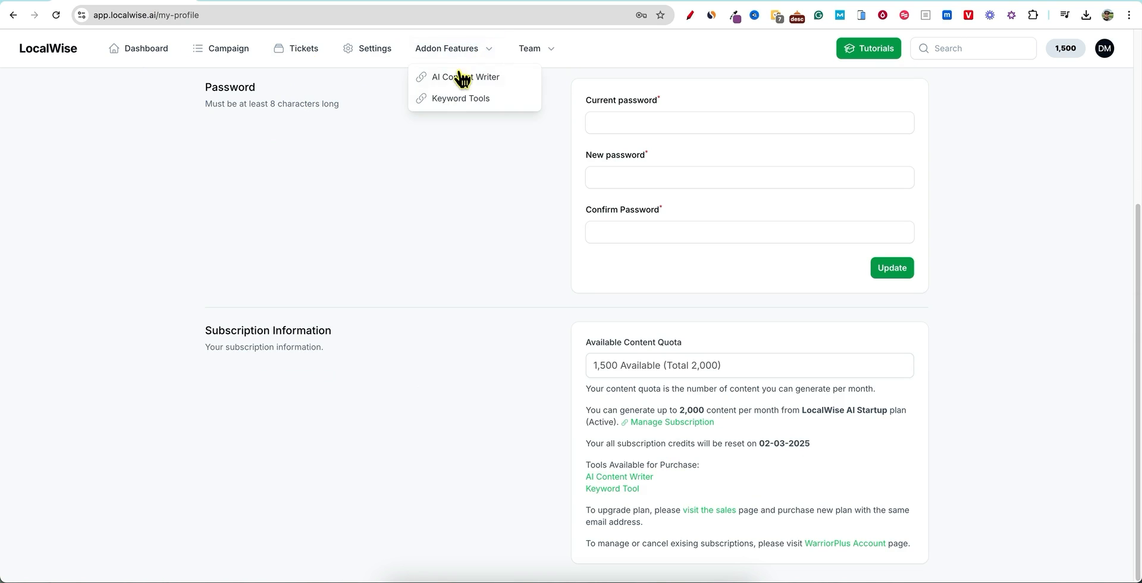
left_click(489, 50)
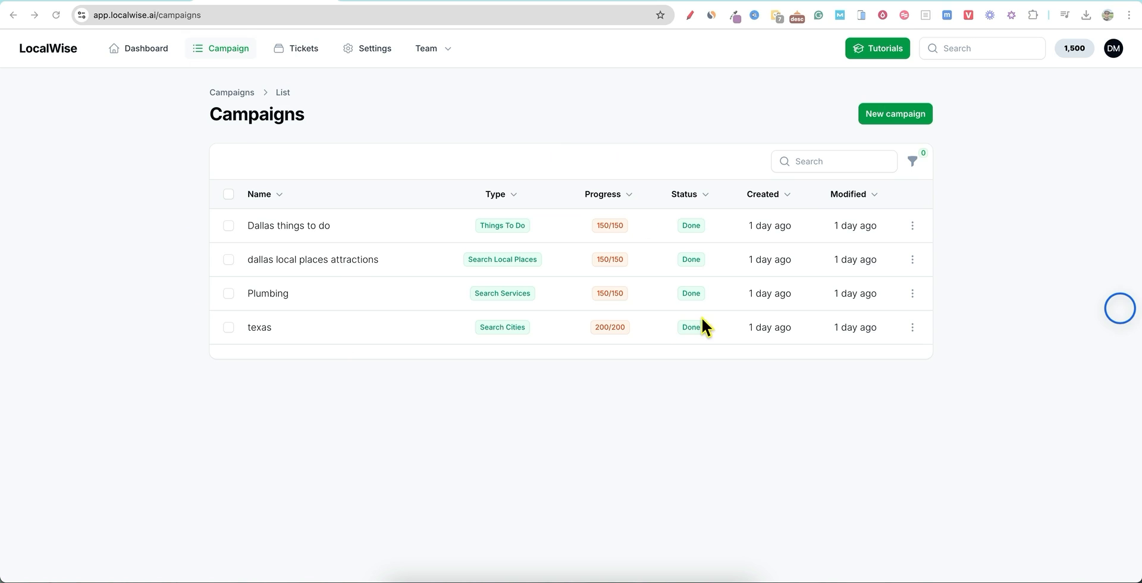
- Start a new campaign and choose Domain Name Finder as its type
left_click(926, 130)
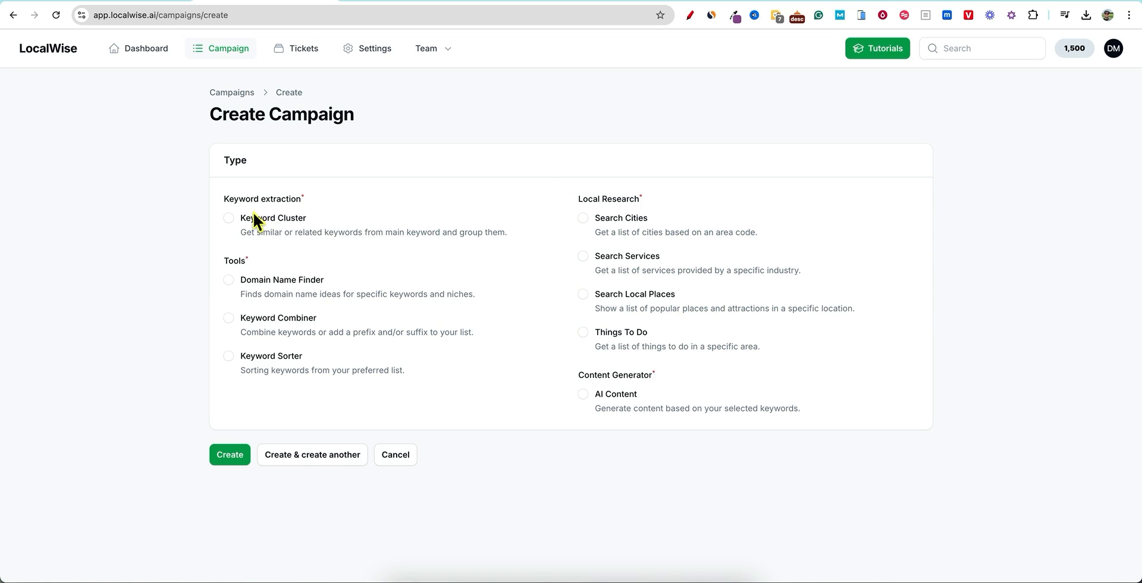
left_click_drag(242, 198, 313, 220)
left_click(312, 220)
left_click(225, 280)
scroll(271, 468, "down", 1)
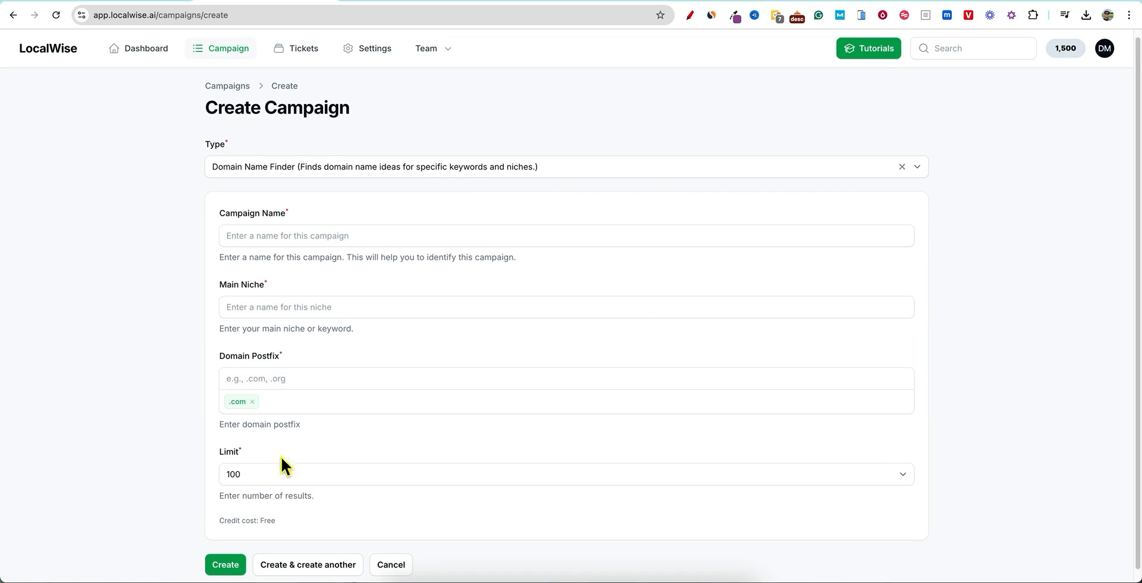
- Name the campaign "Dallas Texas domain names" and set its main niche to "Dallas Plumbing"
left_click(268, 233)
type("Dallas Texas domain names")
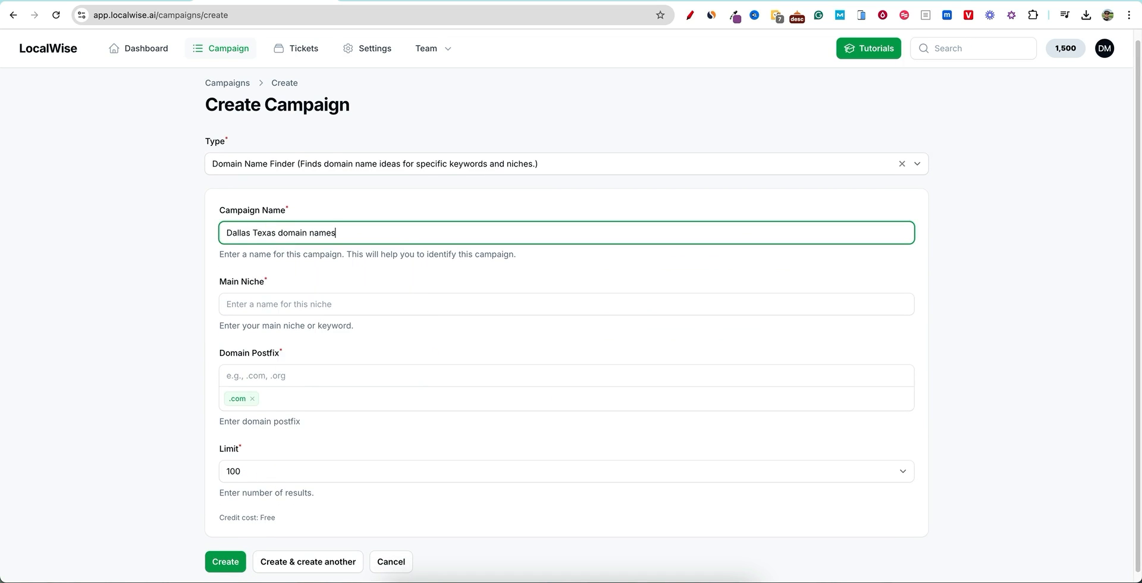
left_click(281, 304)
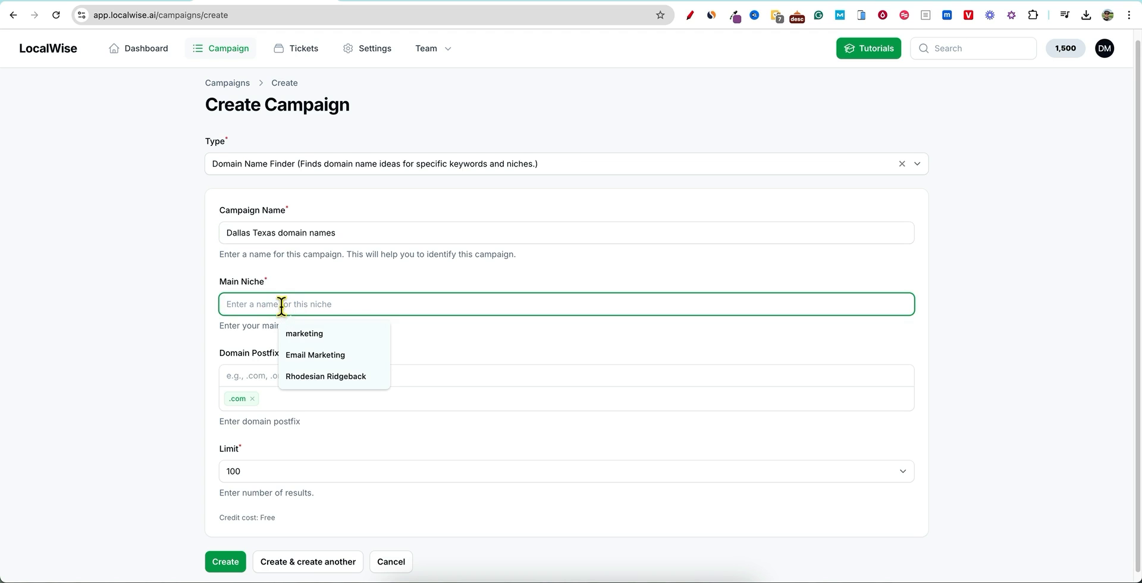
type("Dallas Plumbing")
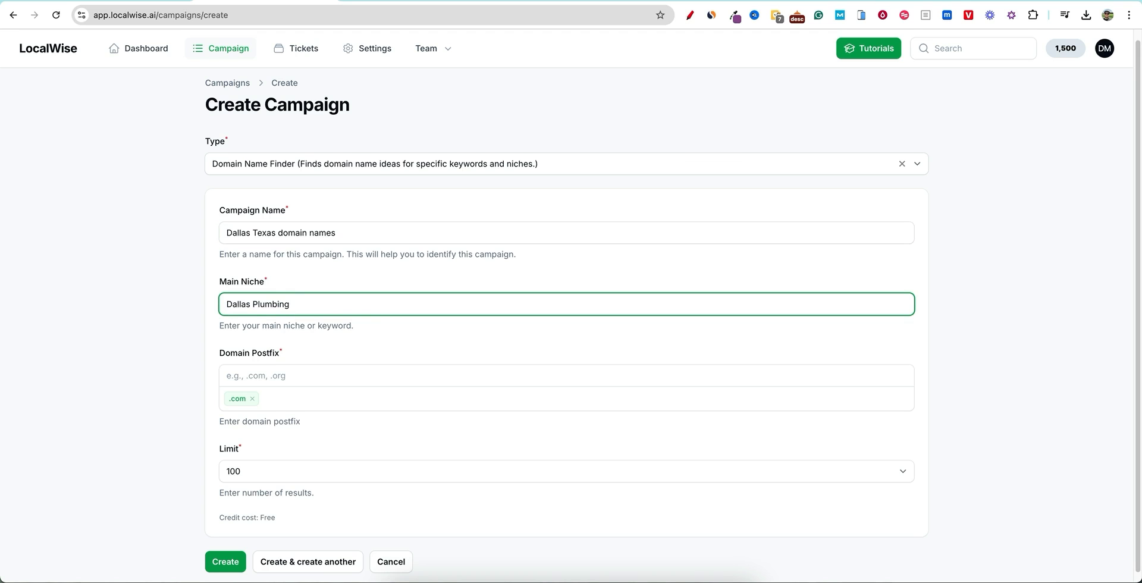
left_click(342, 350)
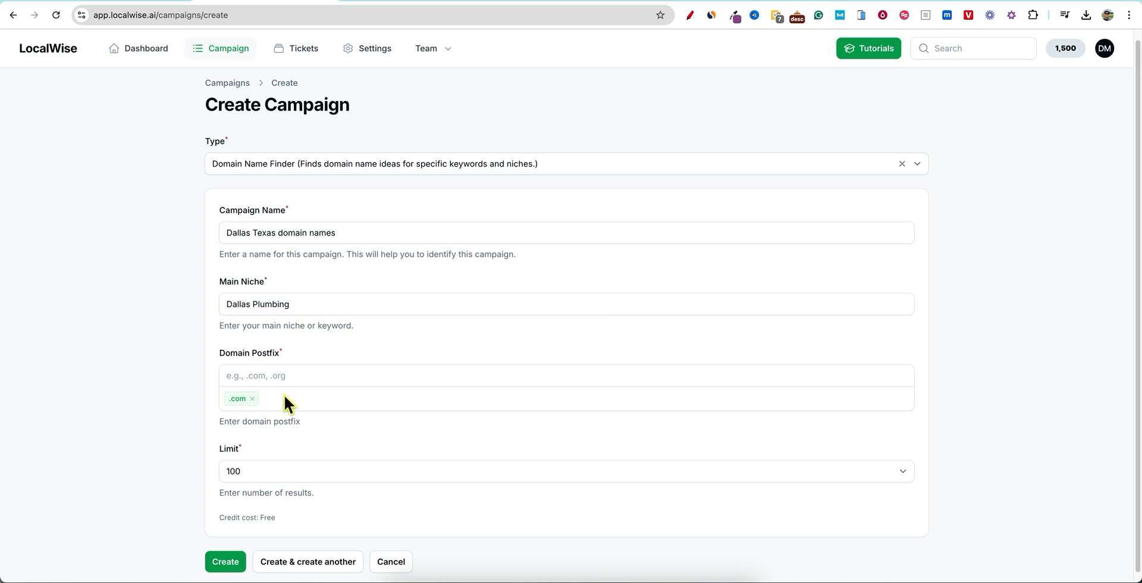
- Keep the domain result limit at 100 and create the campaign, continuing straight to another blank campaign form
scroll(270, 444, "down", 1)
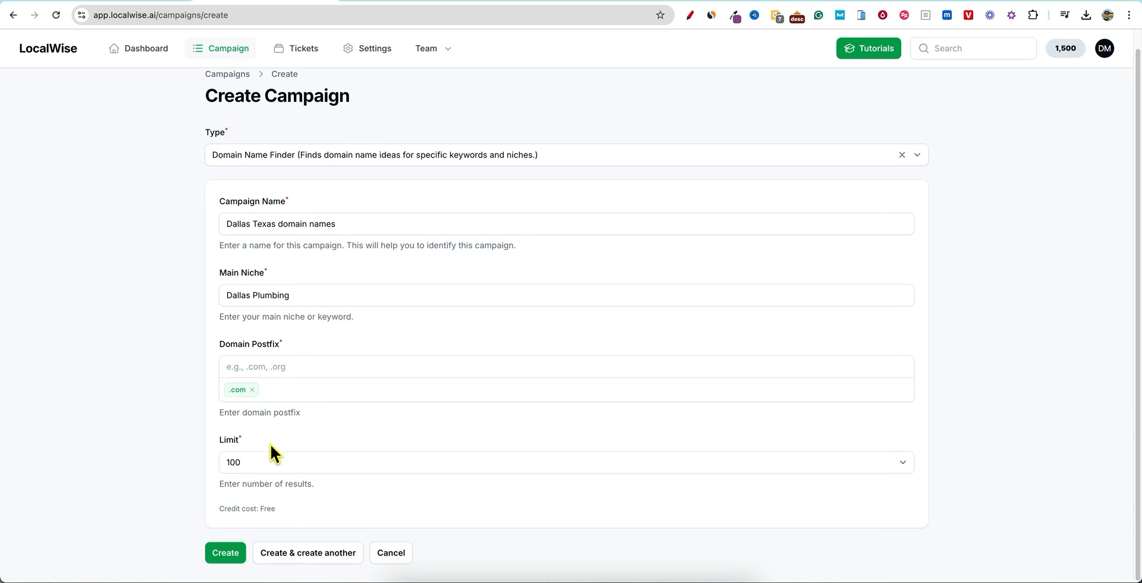
left_click(243, 463)
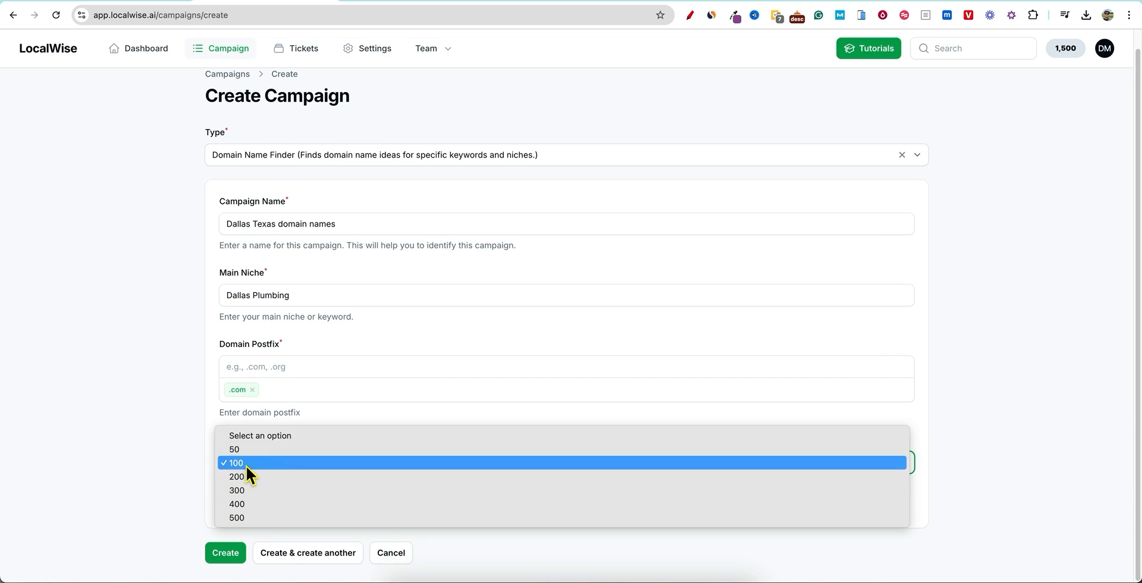
left_click(240, 464)
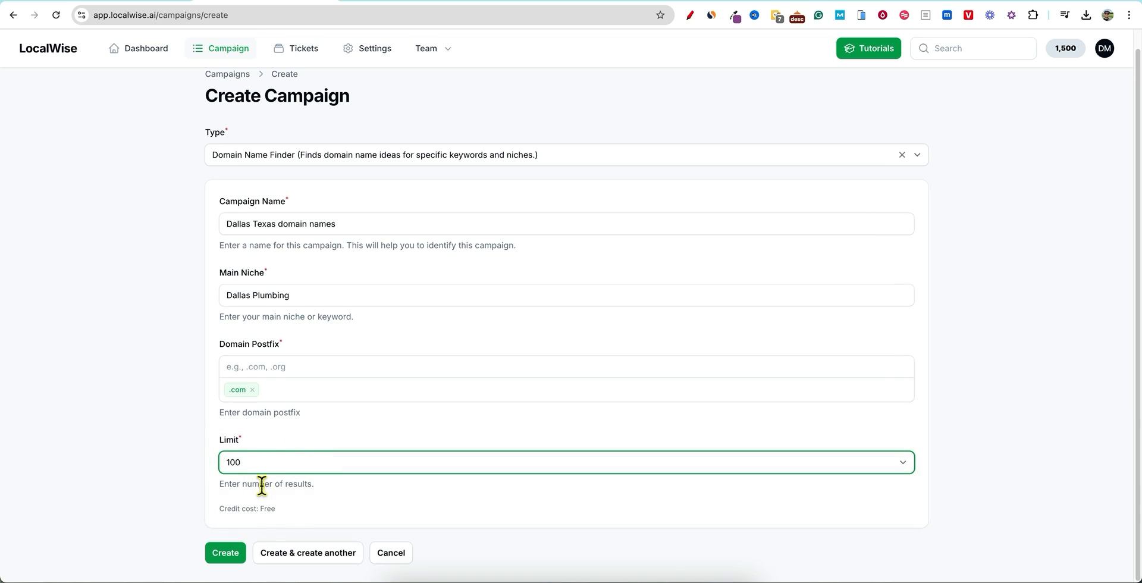
left_click(290, 511)
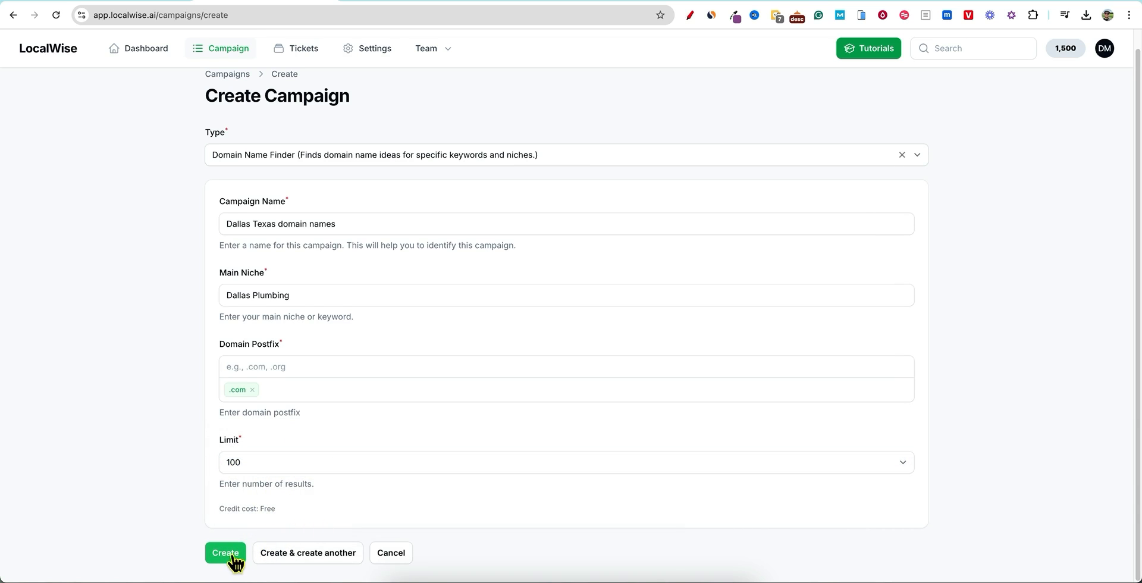
left_click(274, 562)
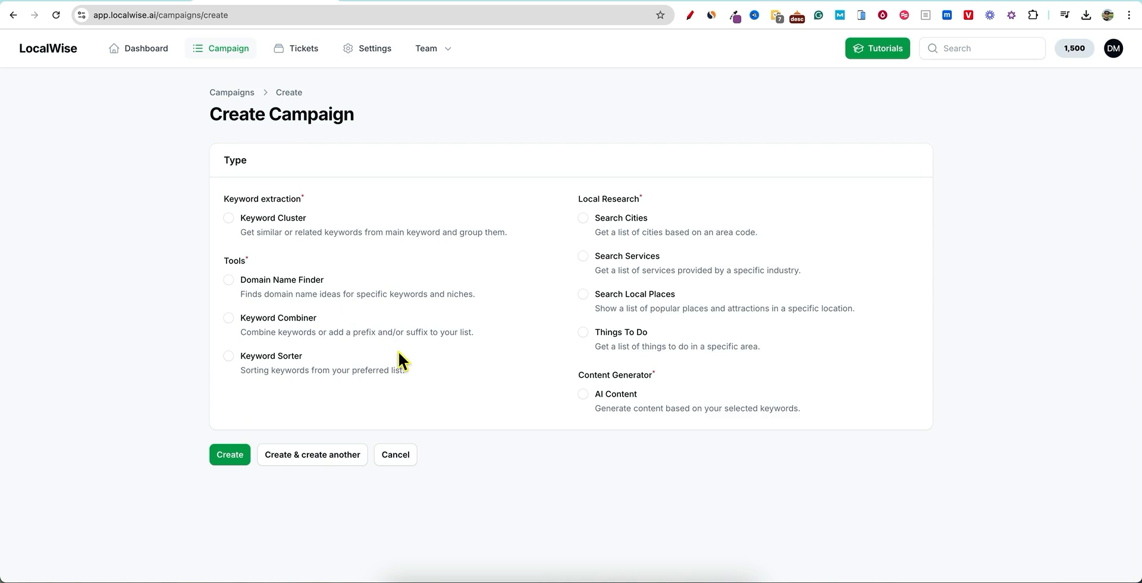
left_click(230, 318)
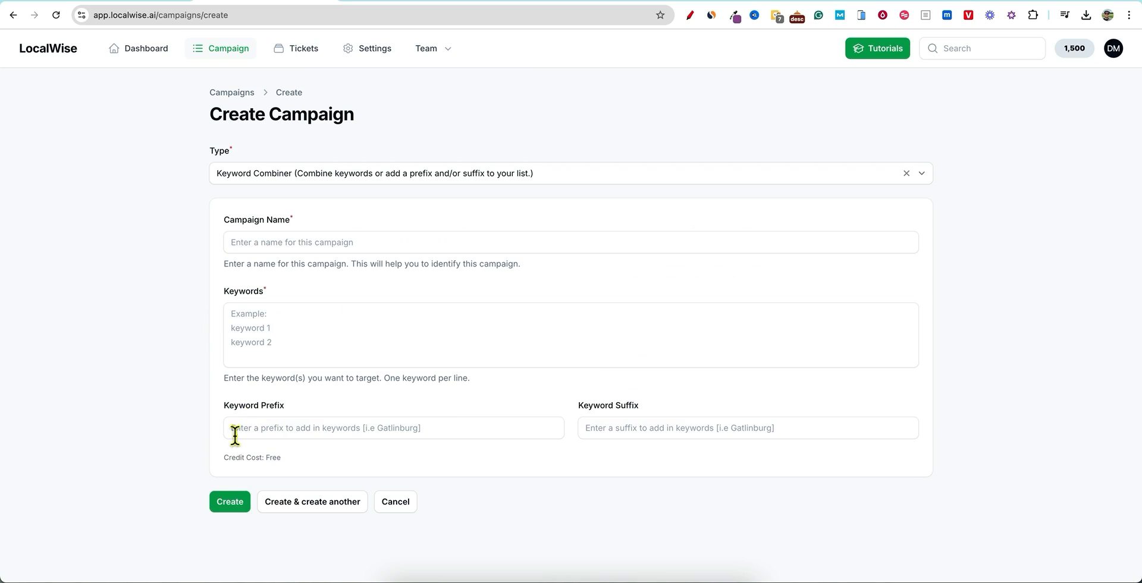
left_click(286, 241)
type("Dallas Plumbing kw combine")
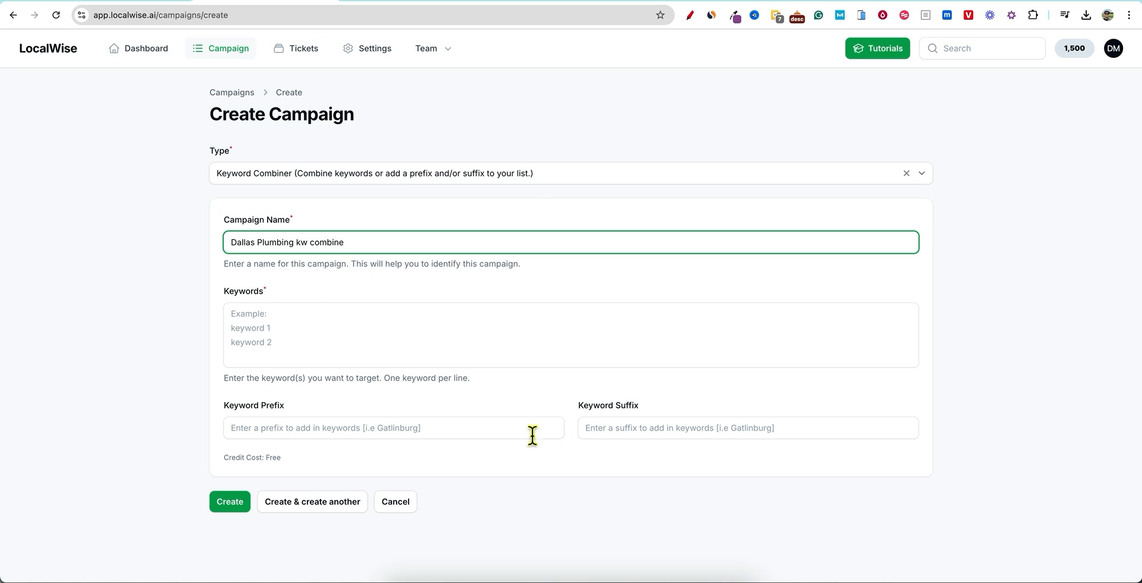
left_click(324, 327)
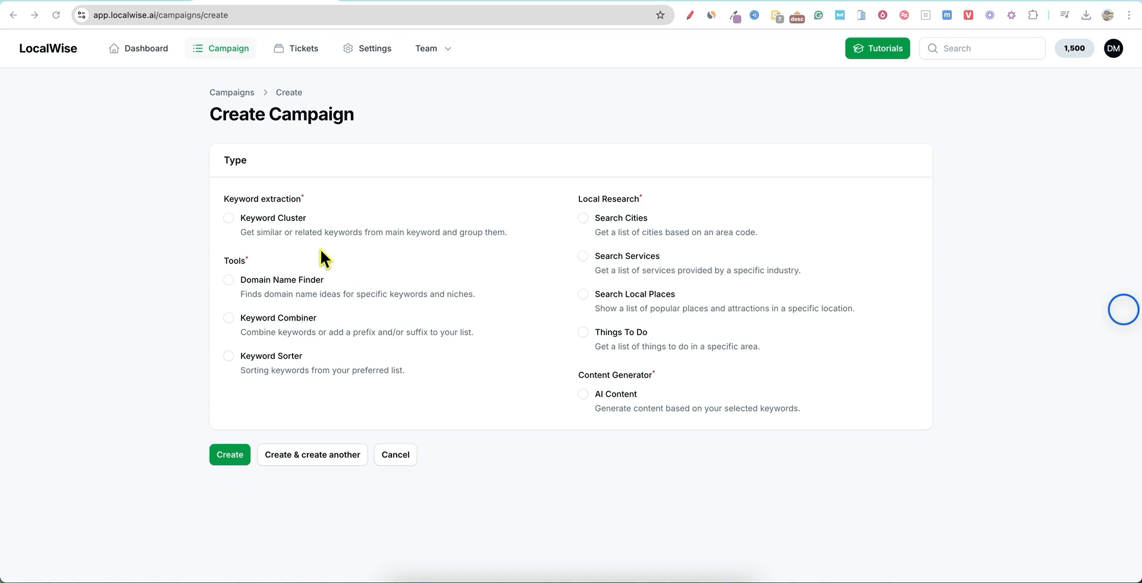
- Choose the Keyword Cluster campaign type and enter "Dallas Plumbing" as both the campaign name and the main niche
left_click(227, 219)
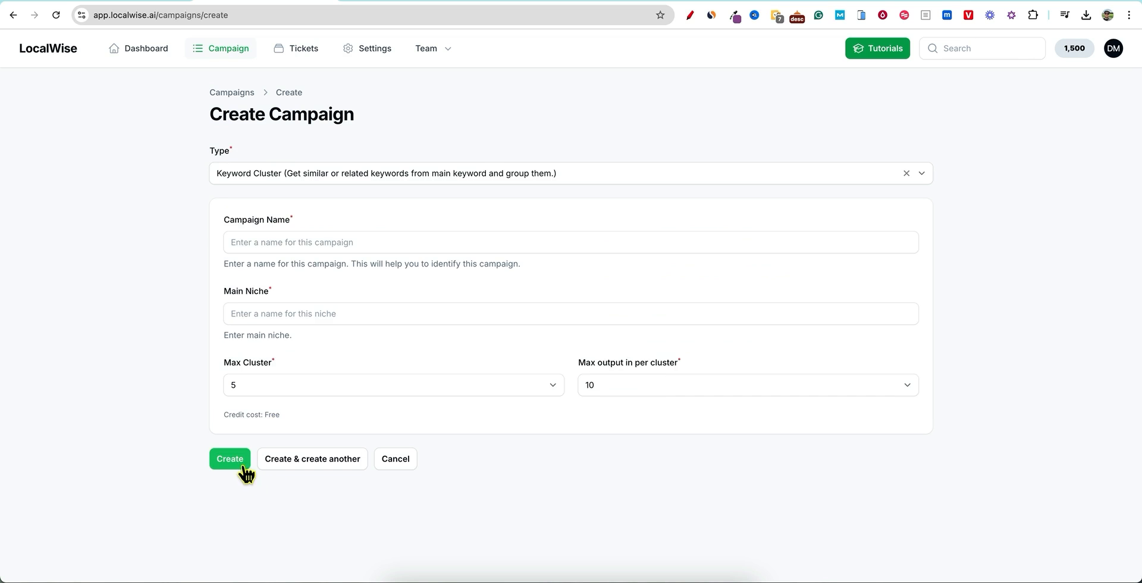
left_click(291, 243)
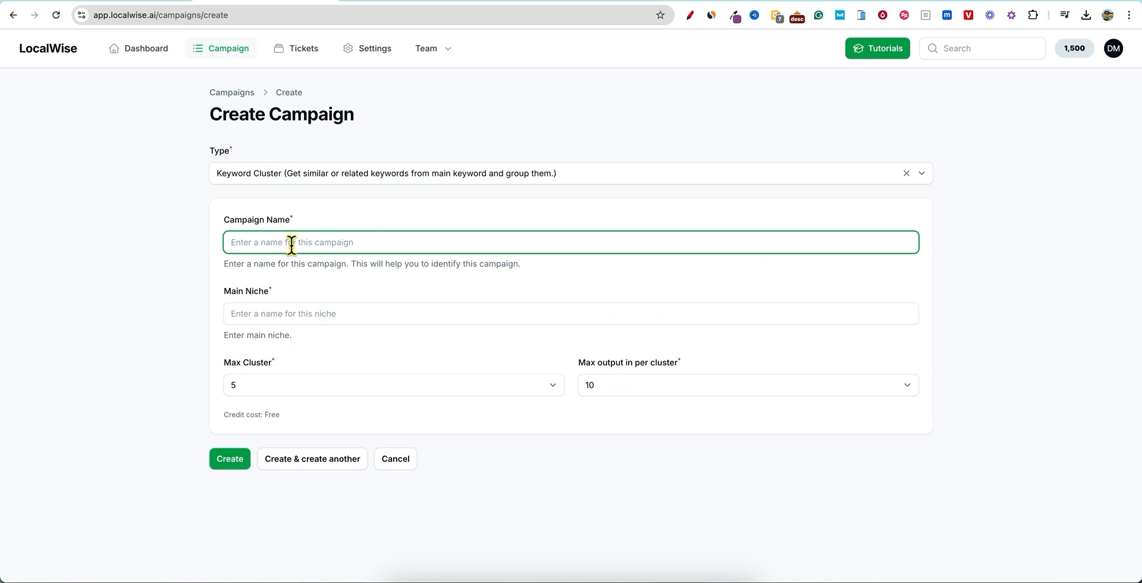
type("Dallas Plumbing")
triple_click(306, 242)
key("super+c")
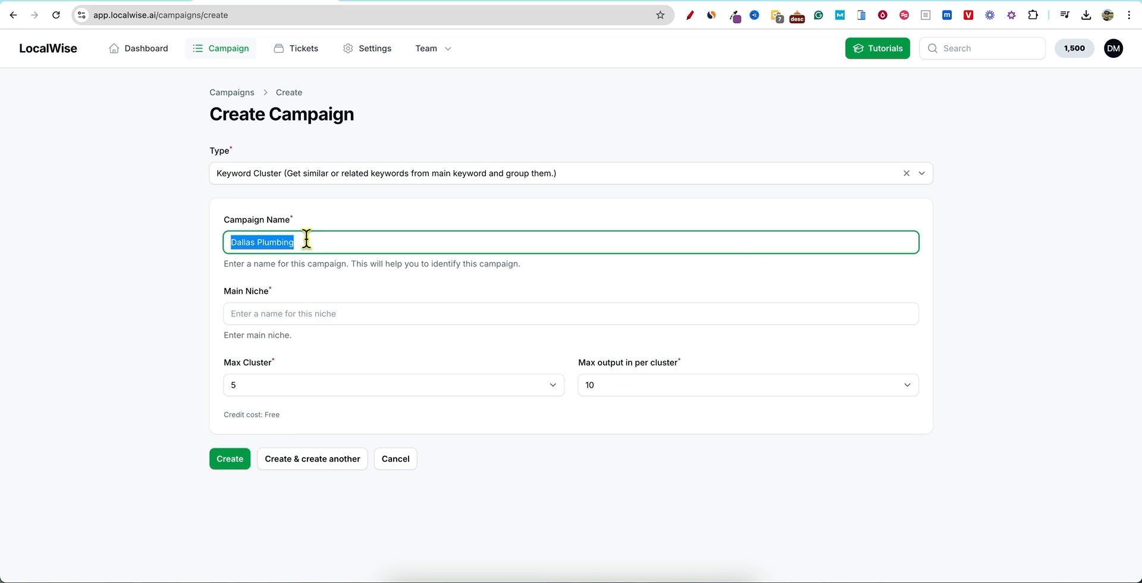
left_click(299, 319)
key("super+v")
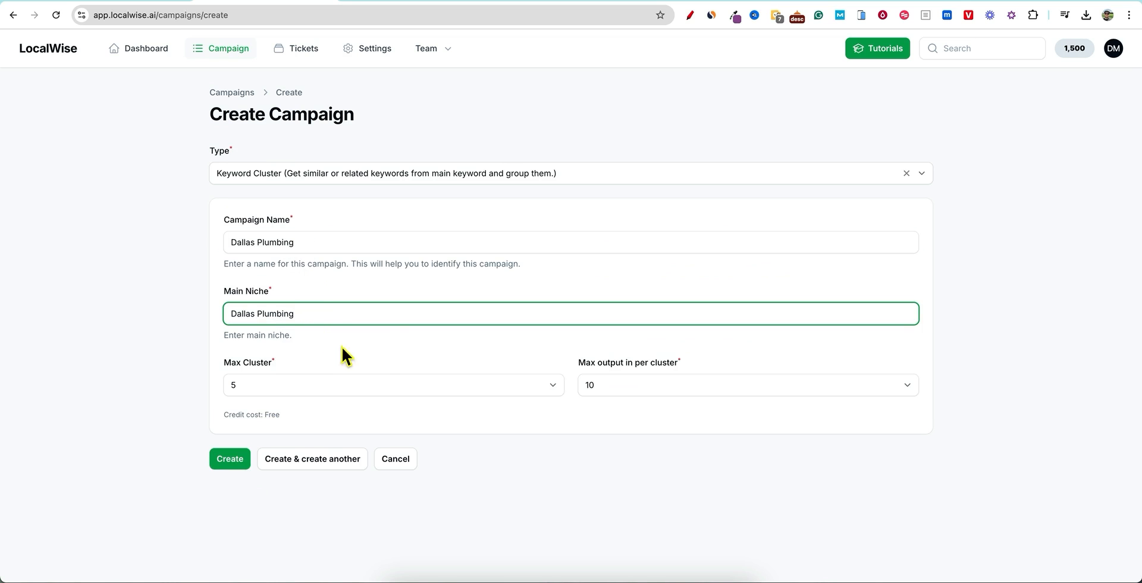
left_click(324, 351)
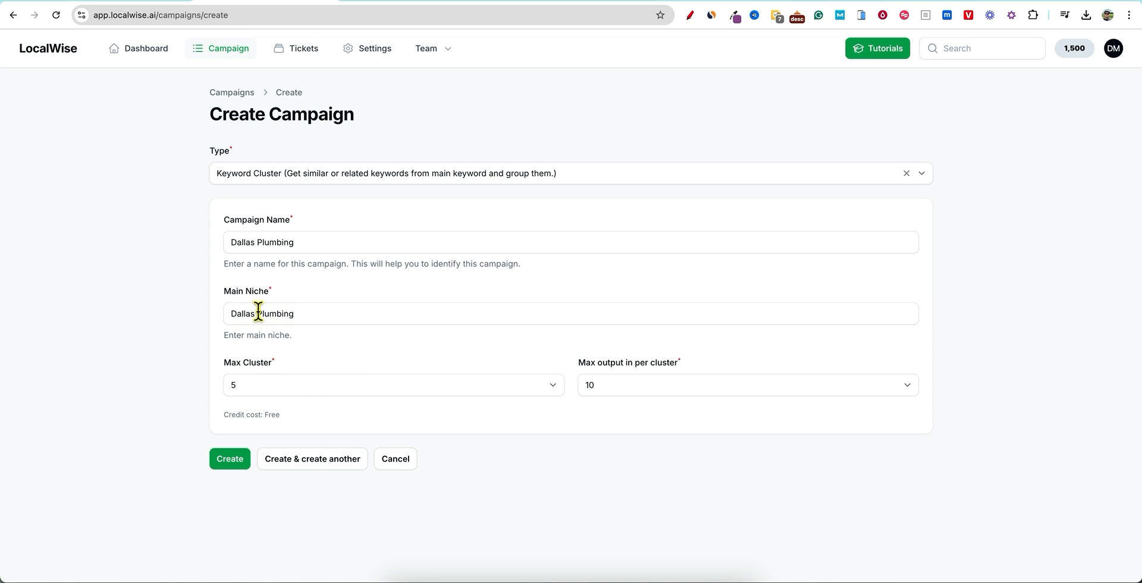
- Remove "Dallas" from the main niche and the campaign name so both read "Plumbing"
left_click_drag(258, 311, 225, 311)
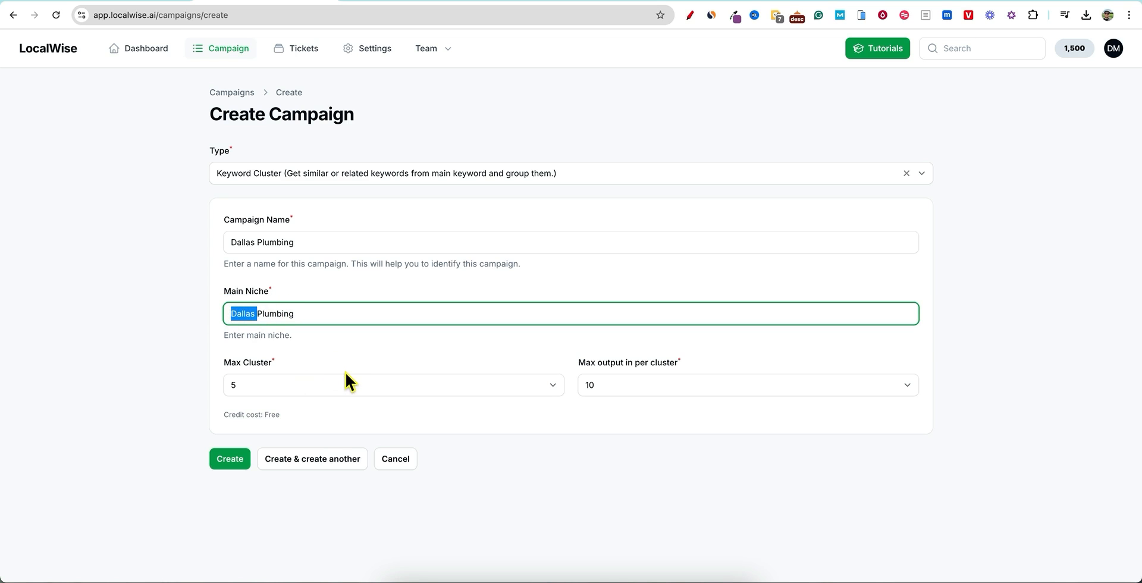
left_click(342, 347)
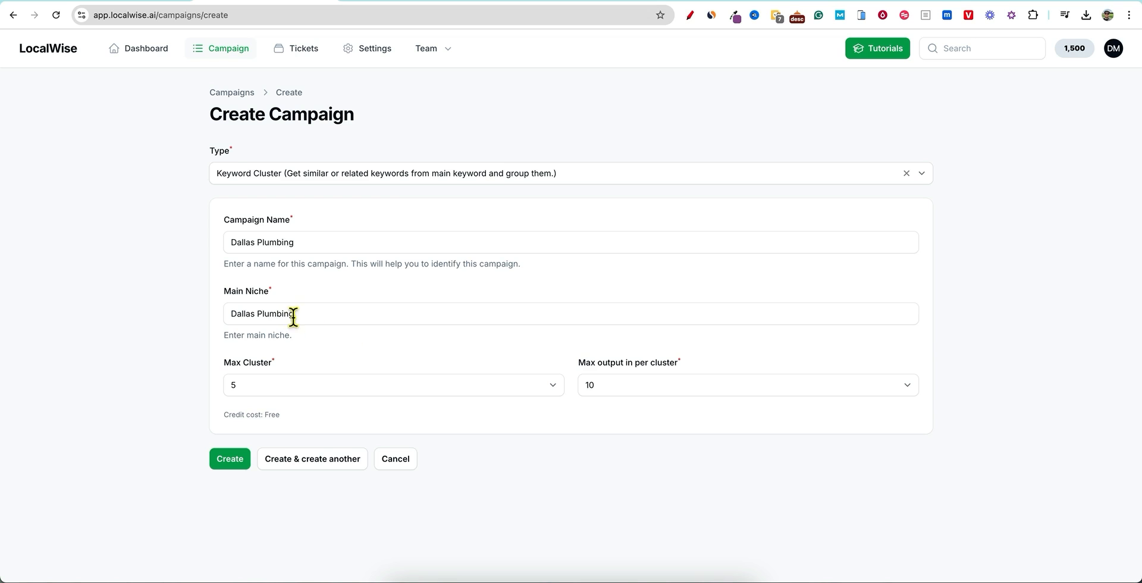
left_click_drag(257, 312, 229, 314)
key("BackSpace")
left_click(305, 337)
left_click_drag(257, 242, 231, 235)
key("BackSpace")
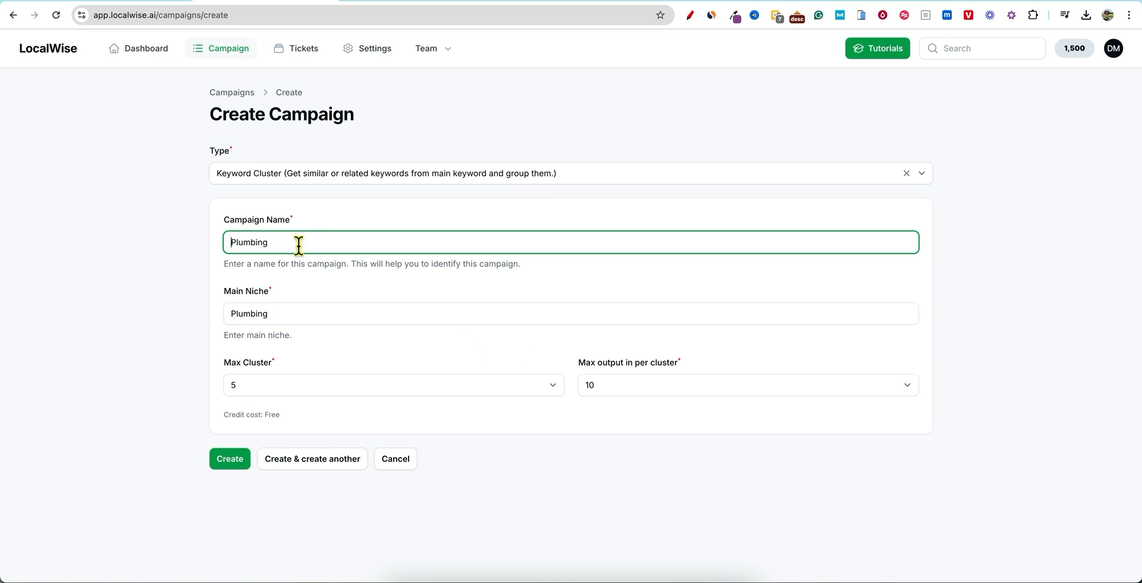
left_click(365, 287)
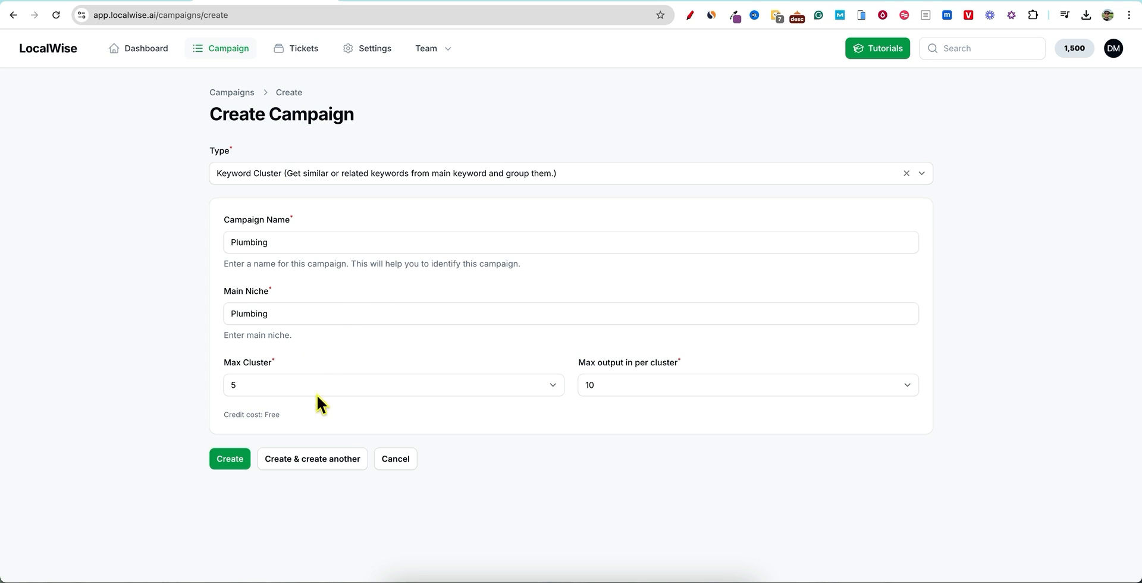
- Set the maximum clusters to 6 and the maximum output per cluster to 15, and create the campaign
left_click(473, 382)
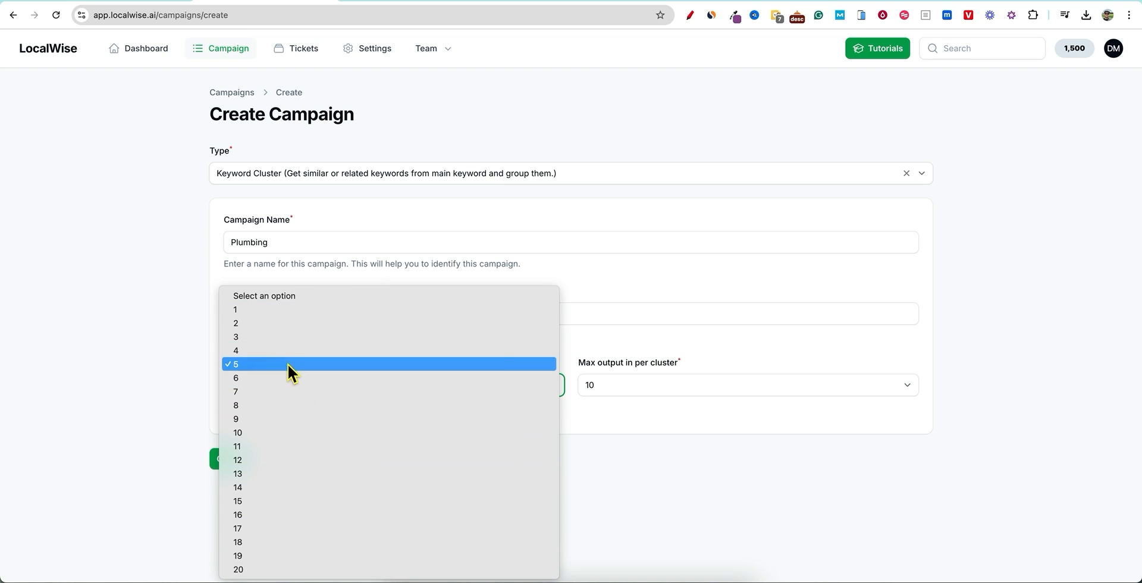
left_click(279, 378)
left_click(410, 349)
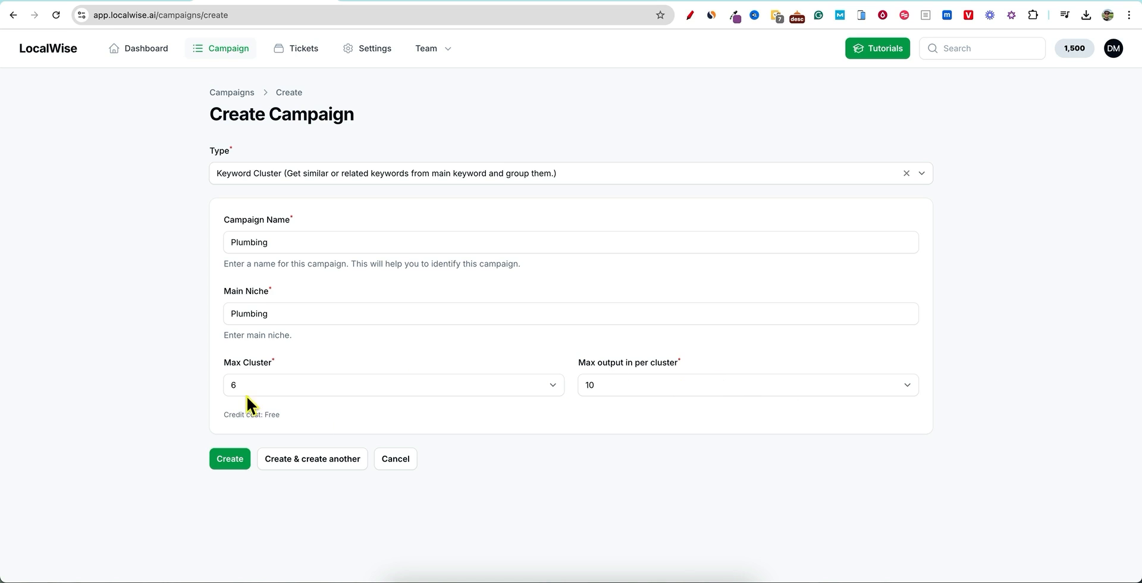
left_click(894, 388)
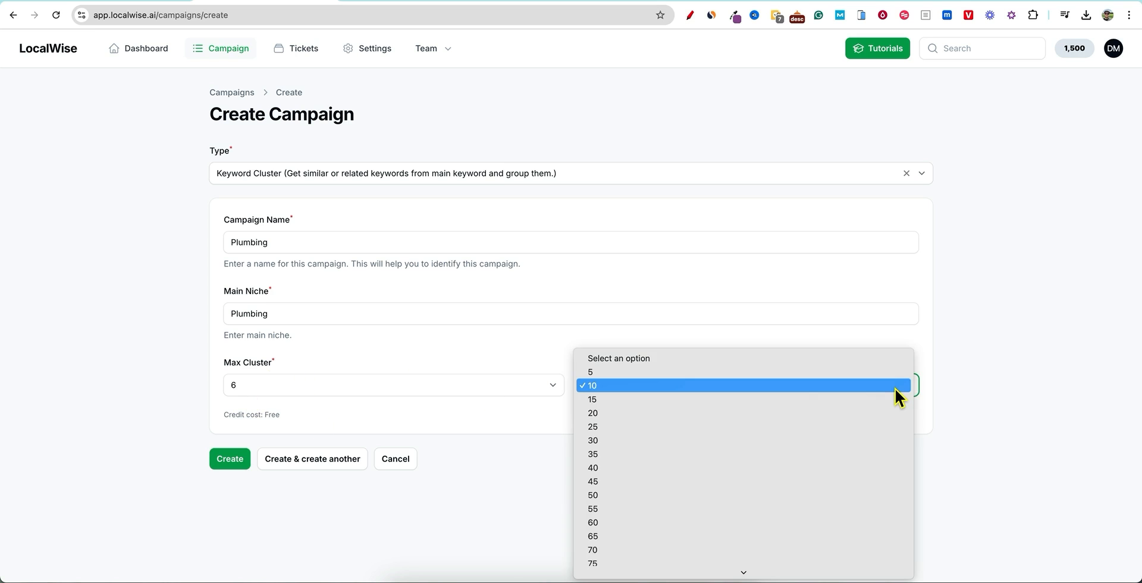
left_click(784, 399)
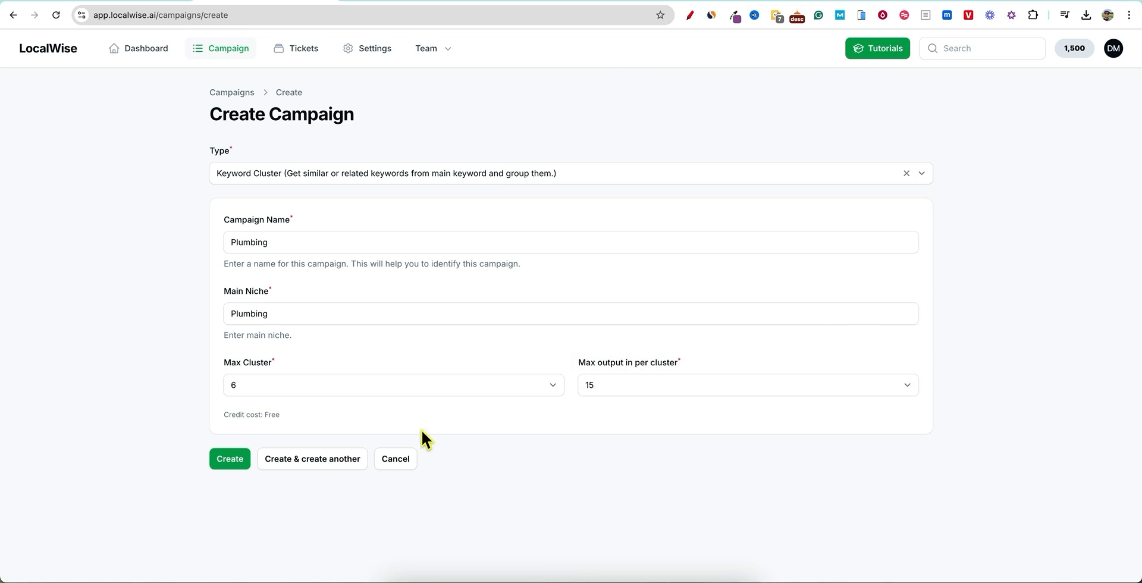
left_click(235, 464)
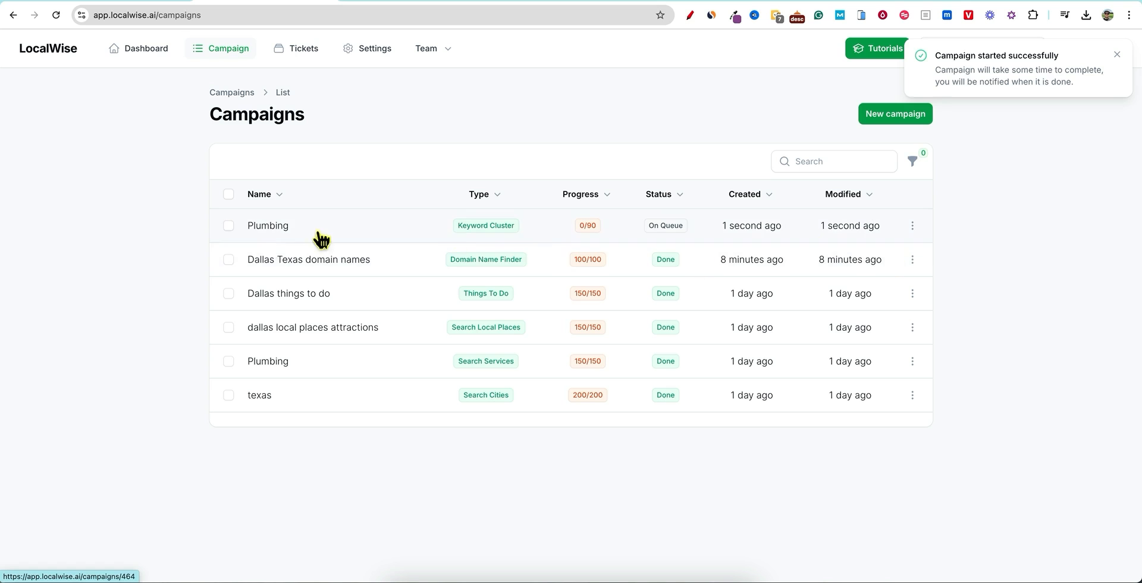
- Open the "Dallas Texas domain names" campaign and look through its list of generated domain names
left_click(360, 266)
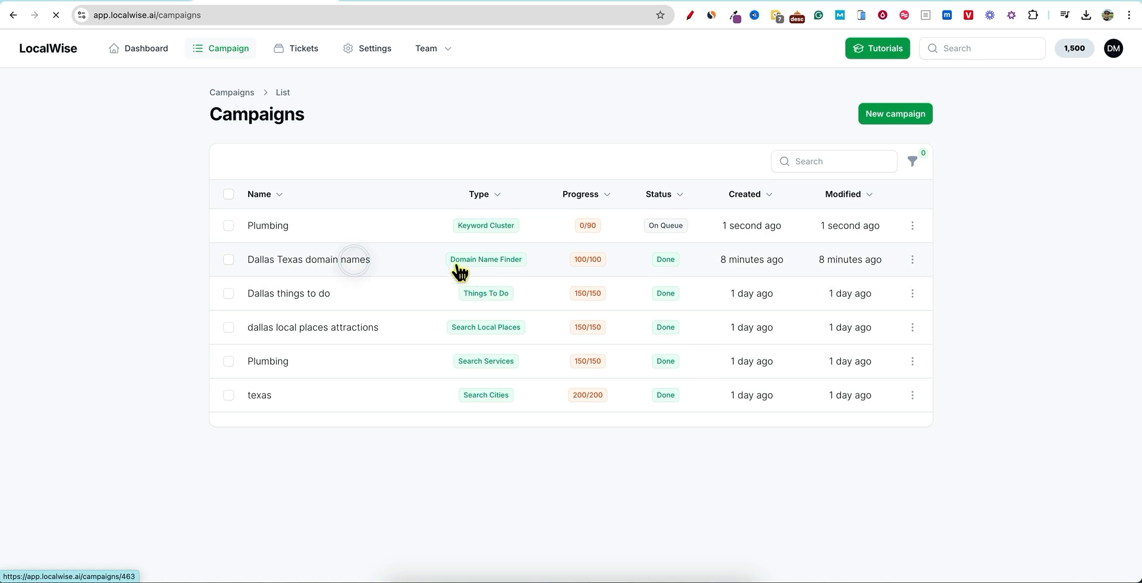
scroll(586, 321, "down", 9)
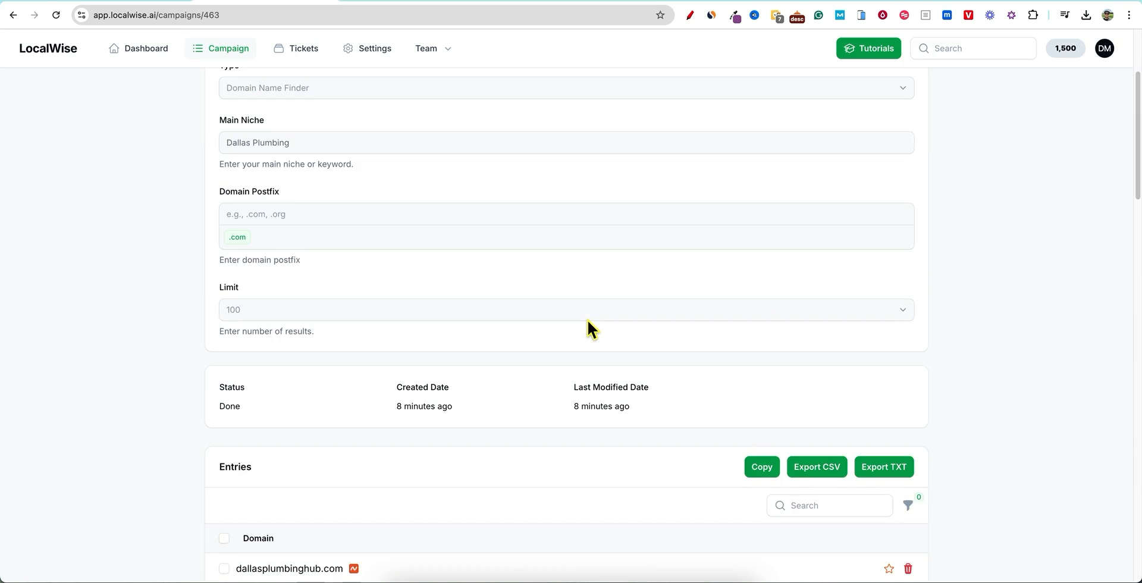
scroll(585, 318, "up", 1)
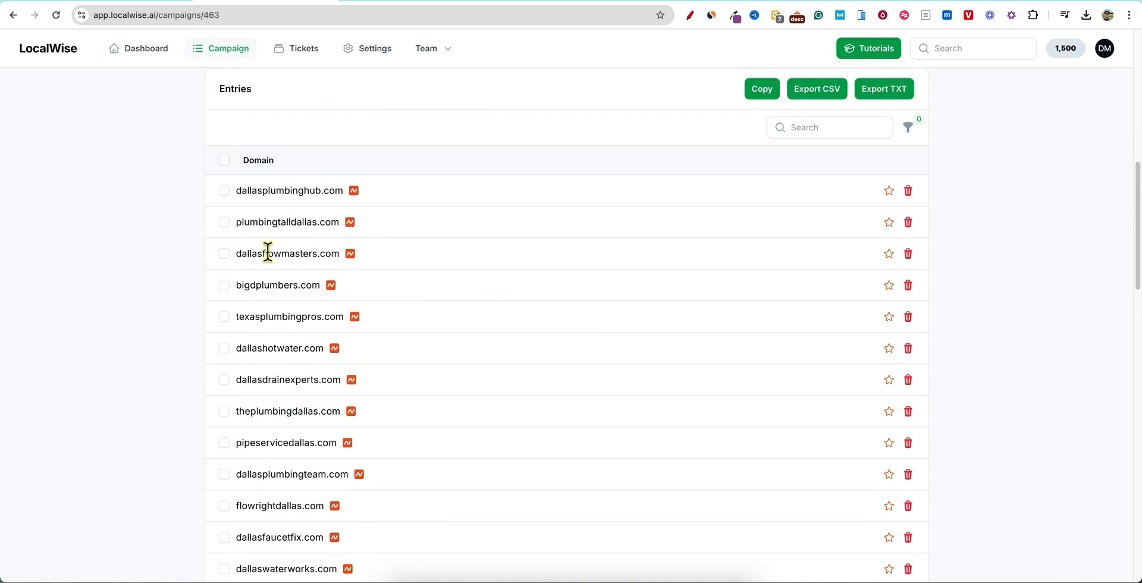
scroll(450, 369, "down", 15)
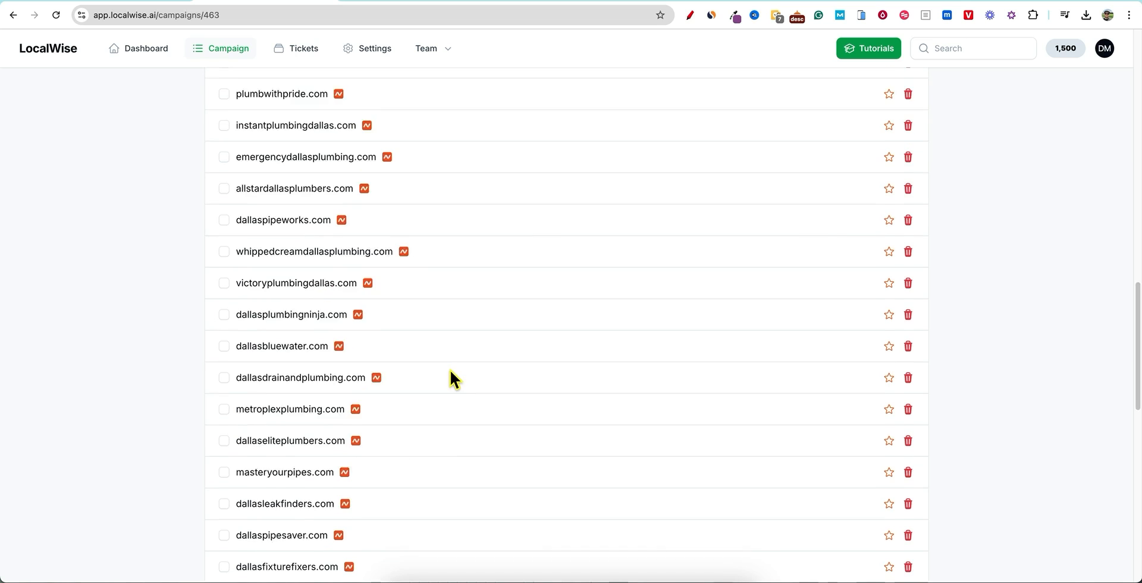
scroll(605, 377, "up", 8)
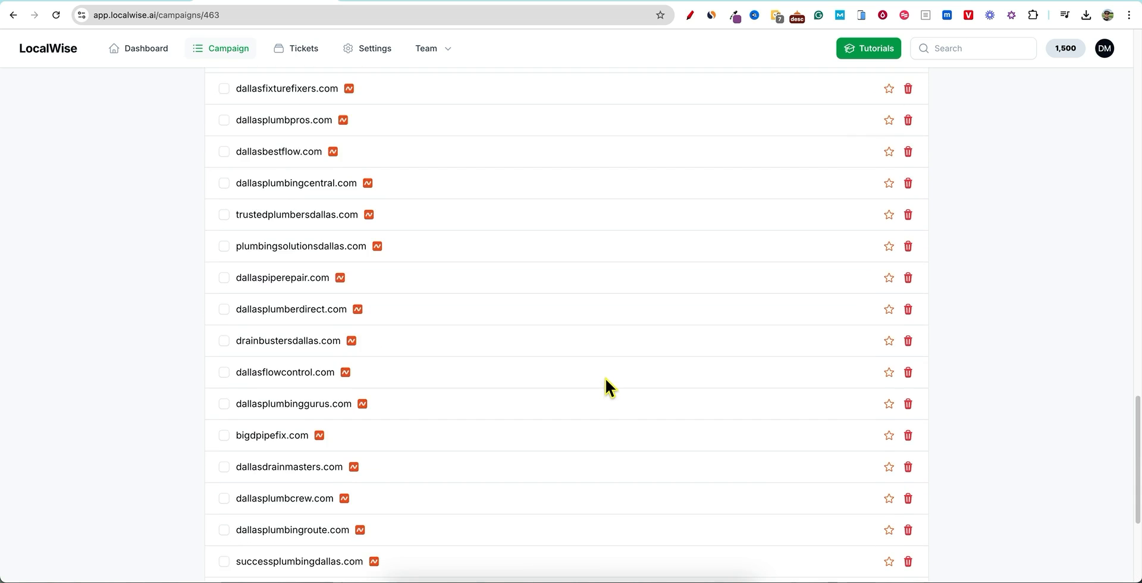
- Filter the campaign's domain entries by "dallas" and look through the matching domain names
scroll(605, 376, "up", 14)
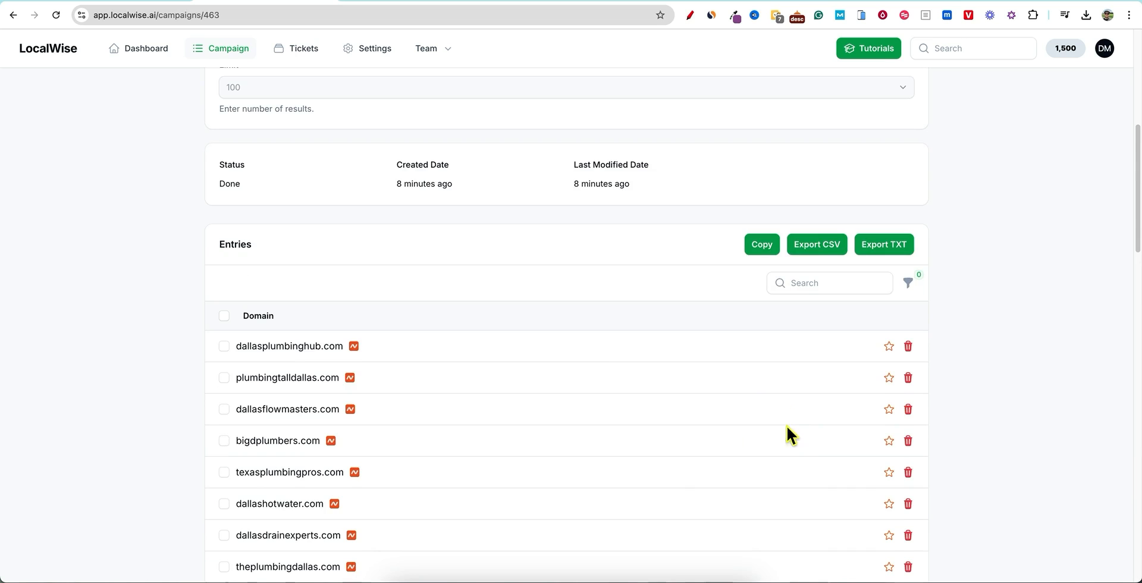
scroll(806, 432, "down", 10)
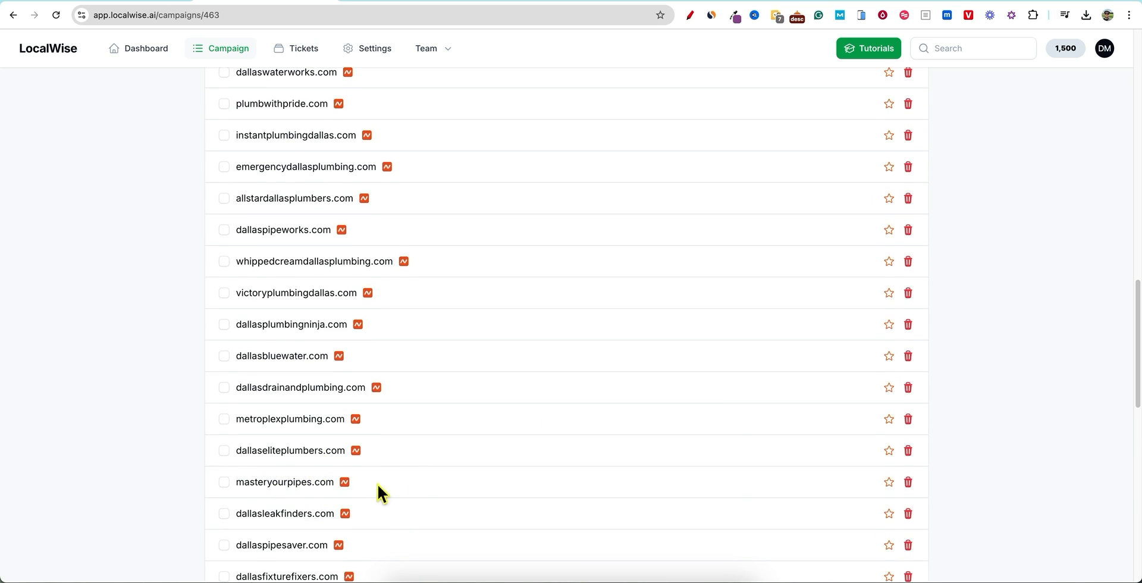
scroll(757, 397, "up", 10)
left_click(873, 153)
type("dallas")
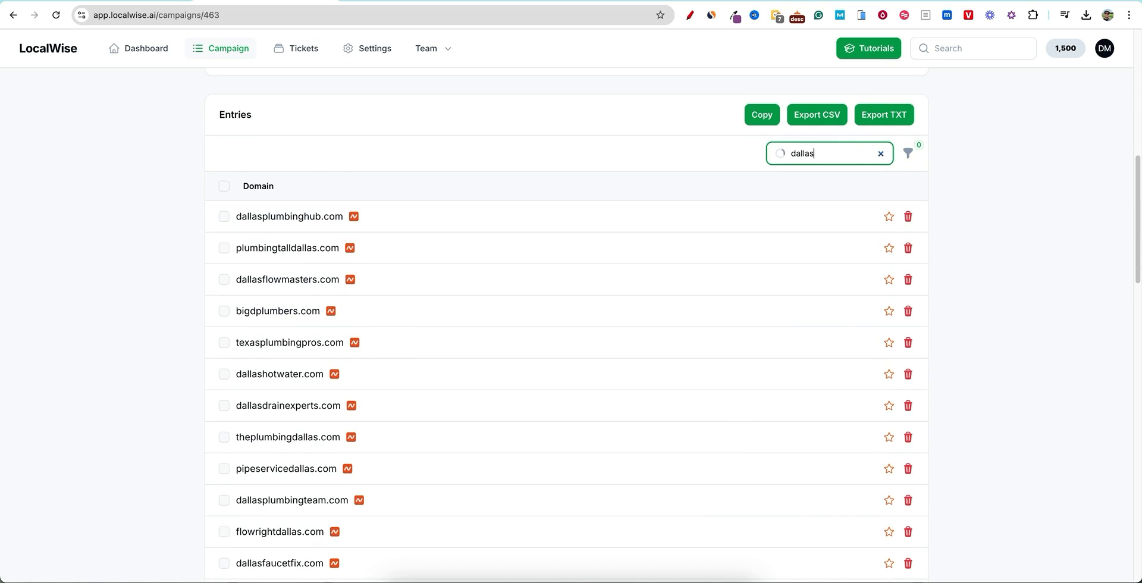
scroll(480, 210, "down", 10)
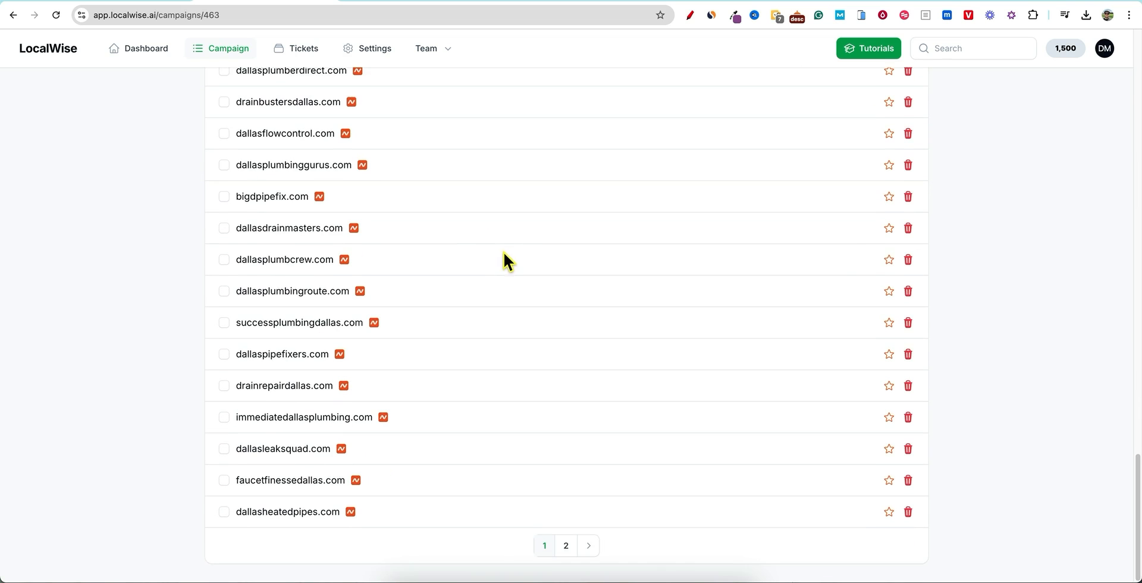
scroll(743, 428, "up", 10)
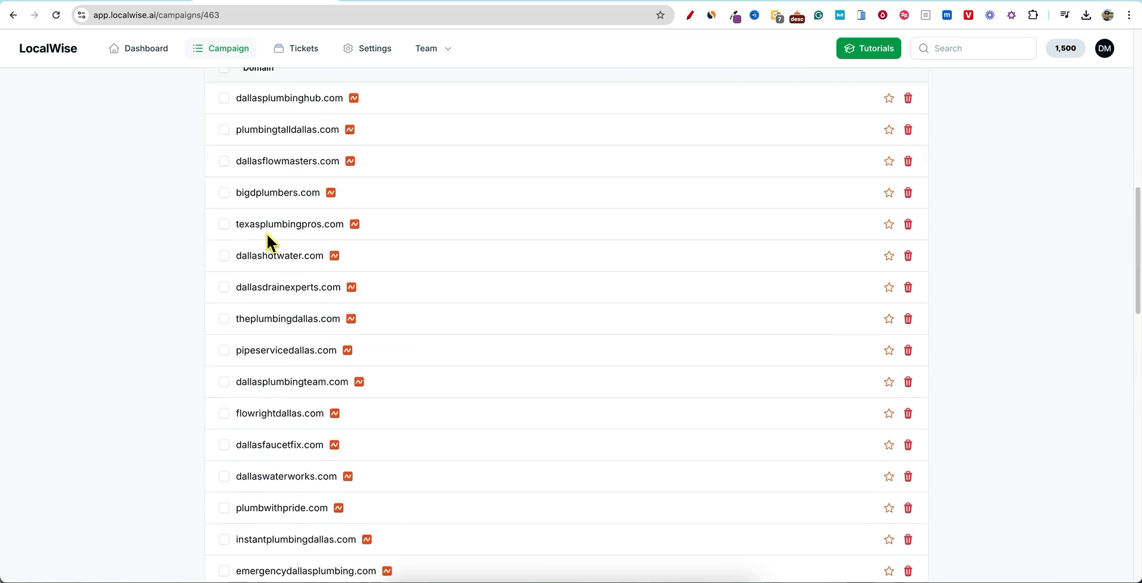
- Select all filtered domain entries across both result pages and copy the selection
left_click(224, 164)
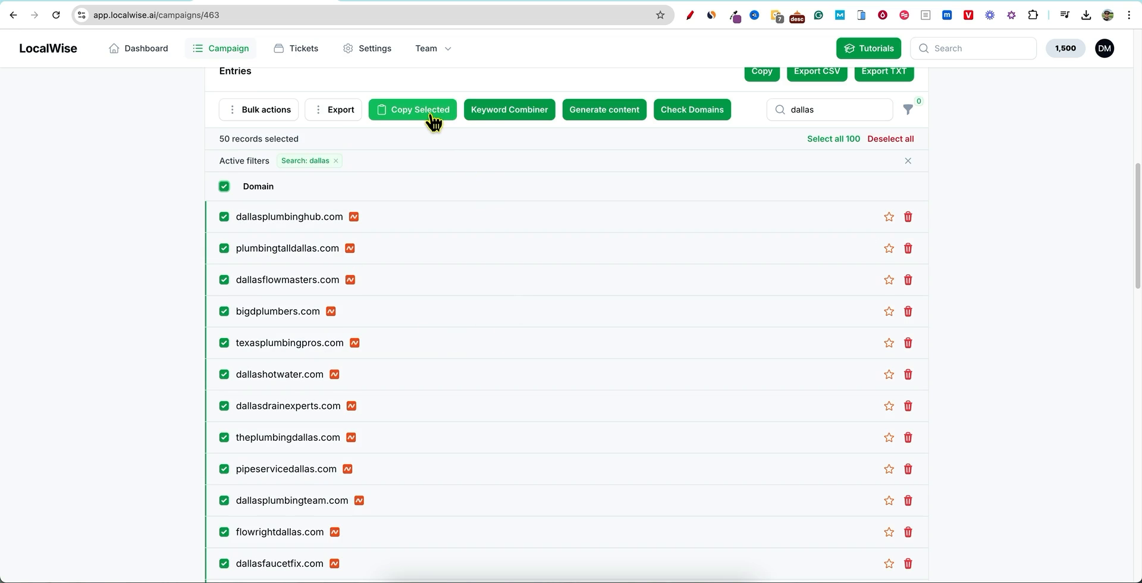
scroll(474, 216, "down", 20)
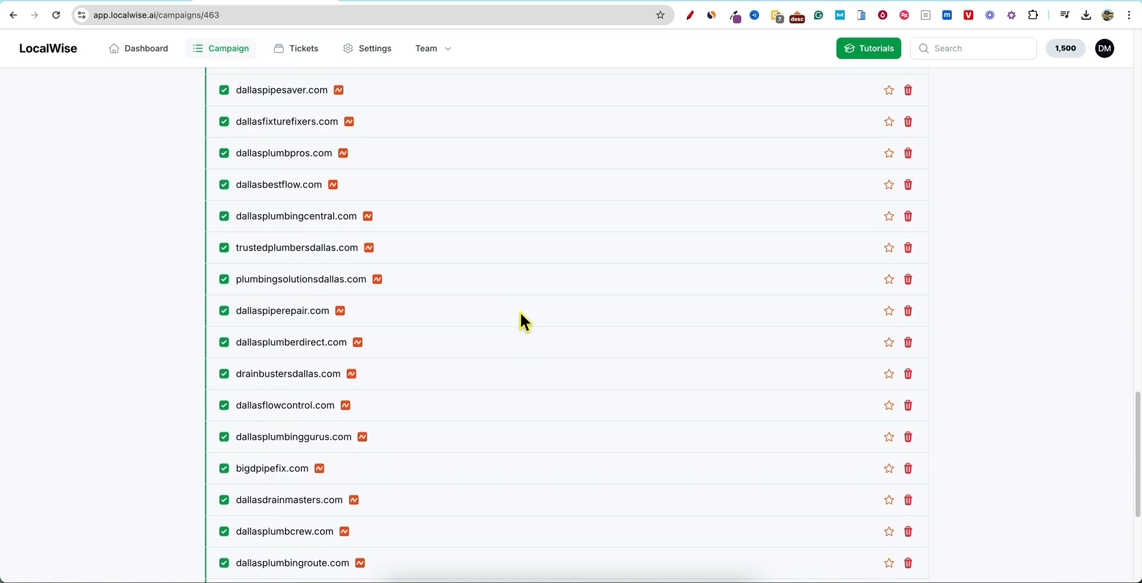
left_click(566, 545)
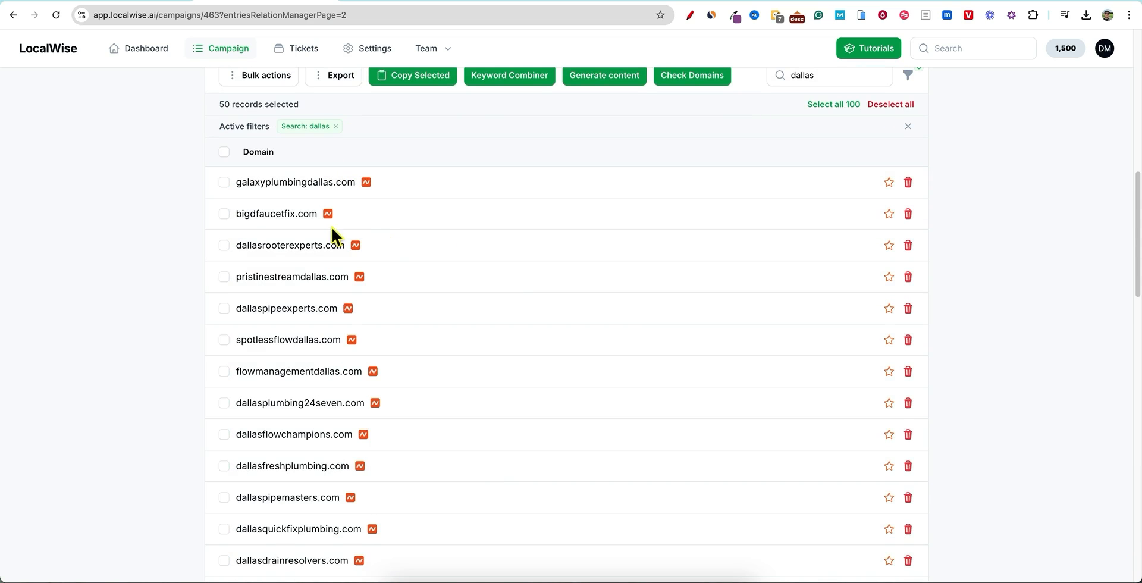
scroll(566, 275, "up", 2)
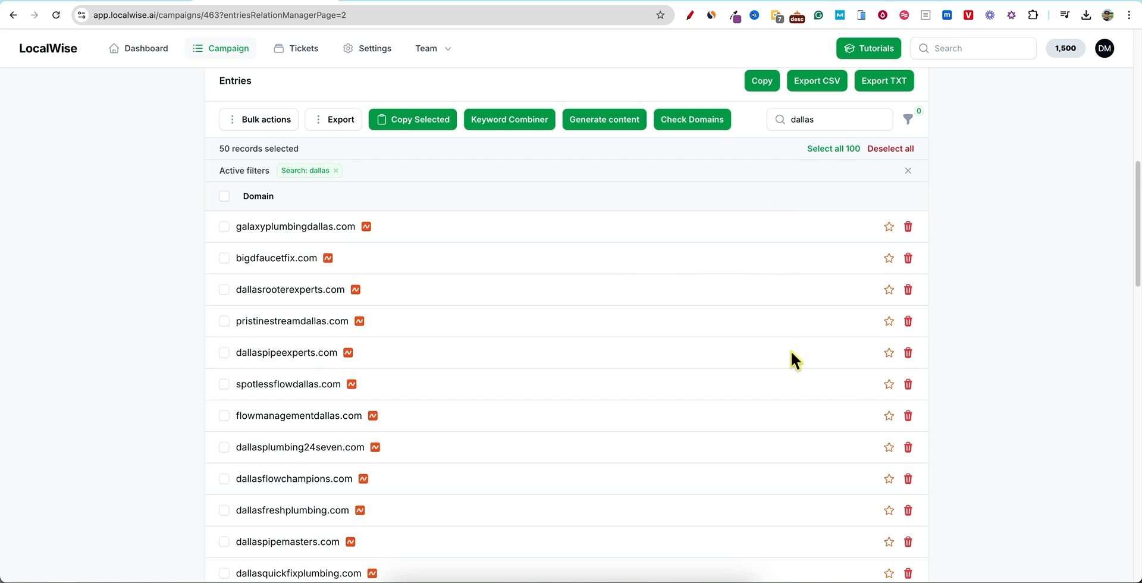
scroll(794, 362, "up", 10)
scroll(445, 396, "down", 10)
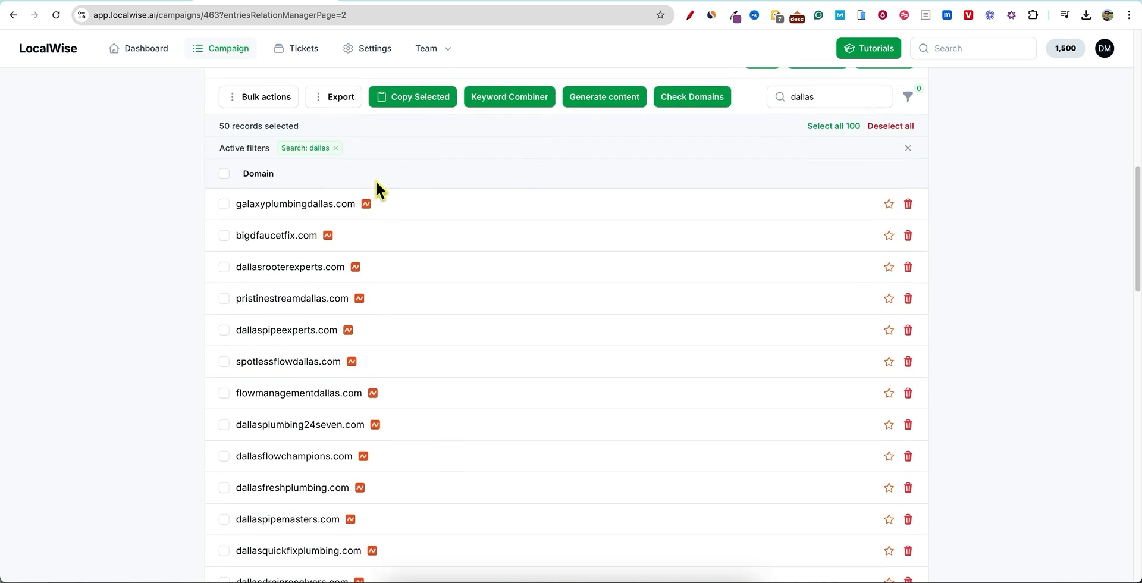
scroll(376, 178, "up", 2)
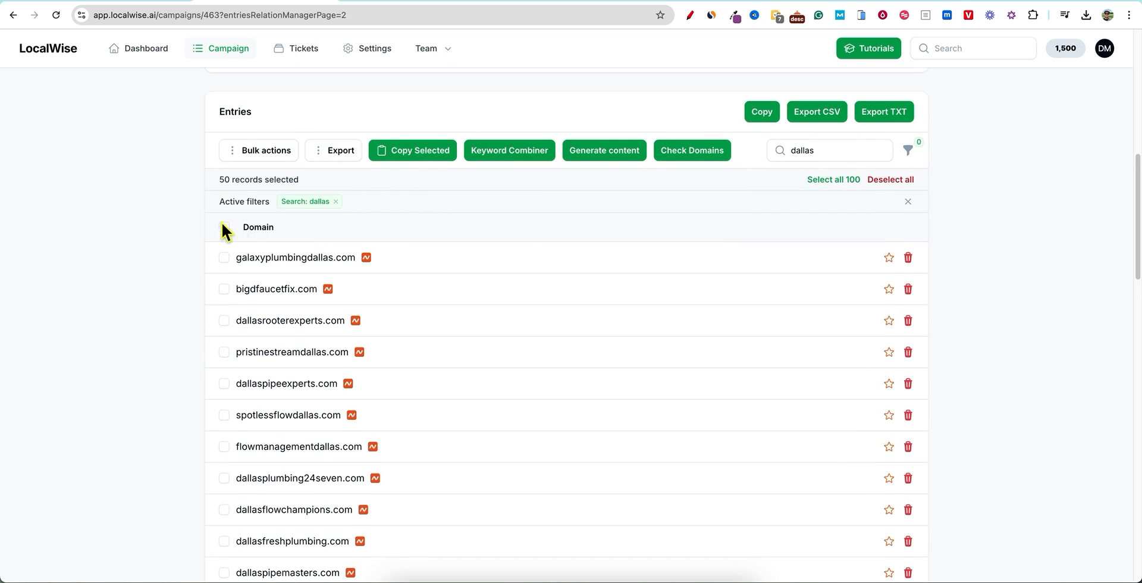
left_click(834, 180)
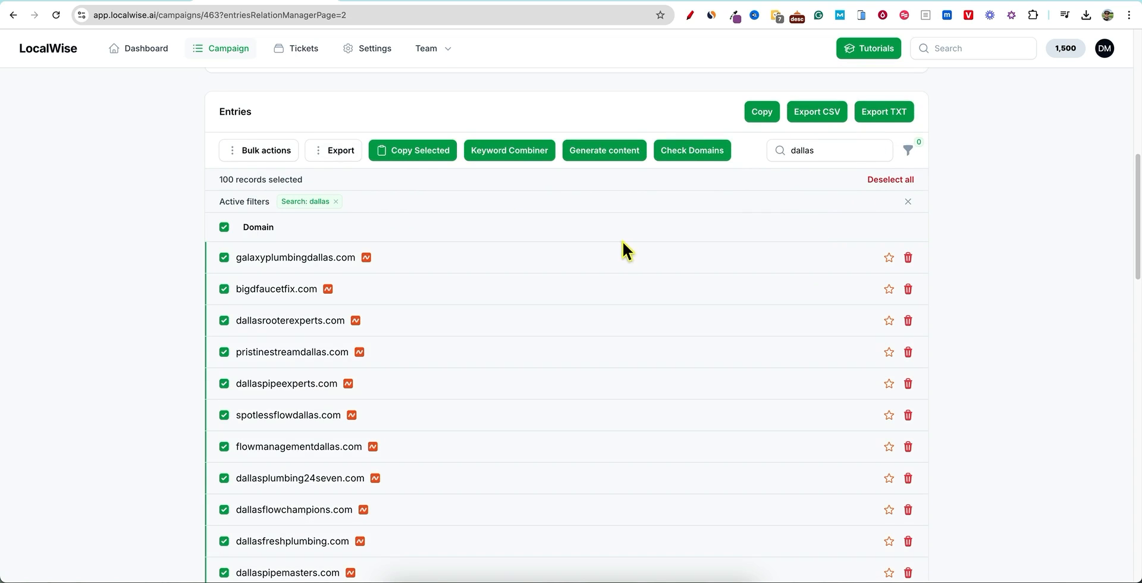
left_click(440, 156)
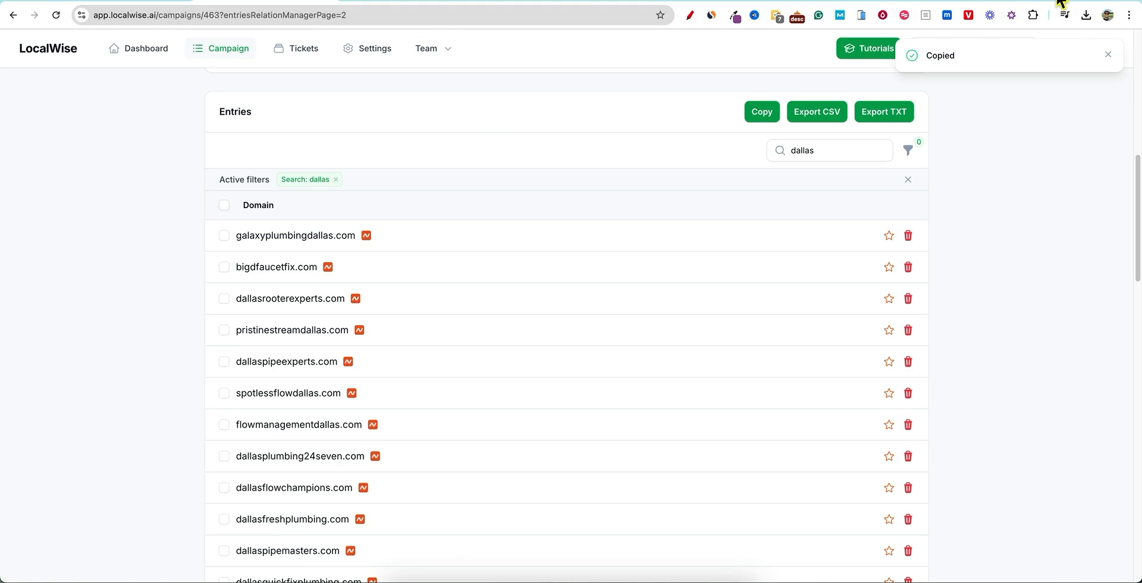
- Search Google in a new browser tab for "namecheap bulk search" and open Namecheap's domain search from the results
key("super+t")
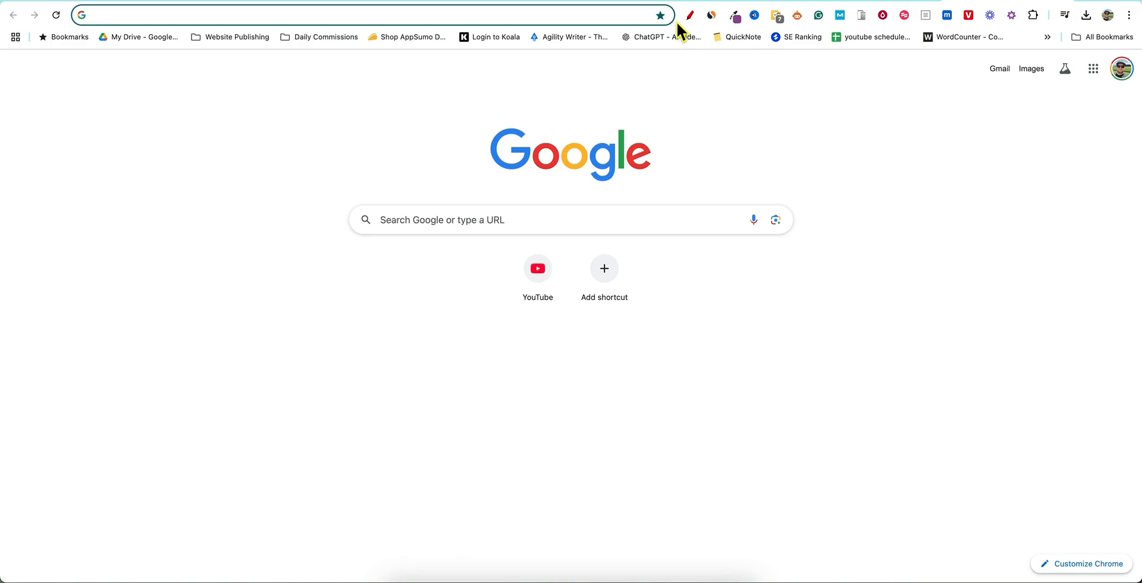
type("namecheap ")
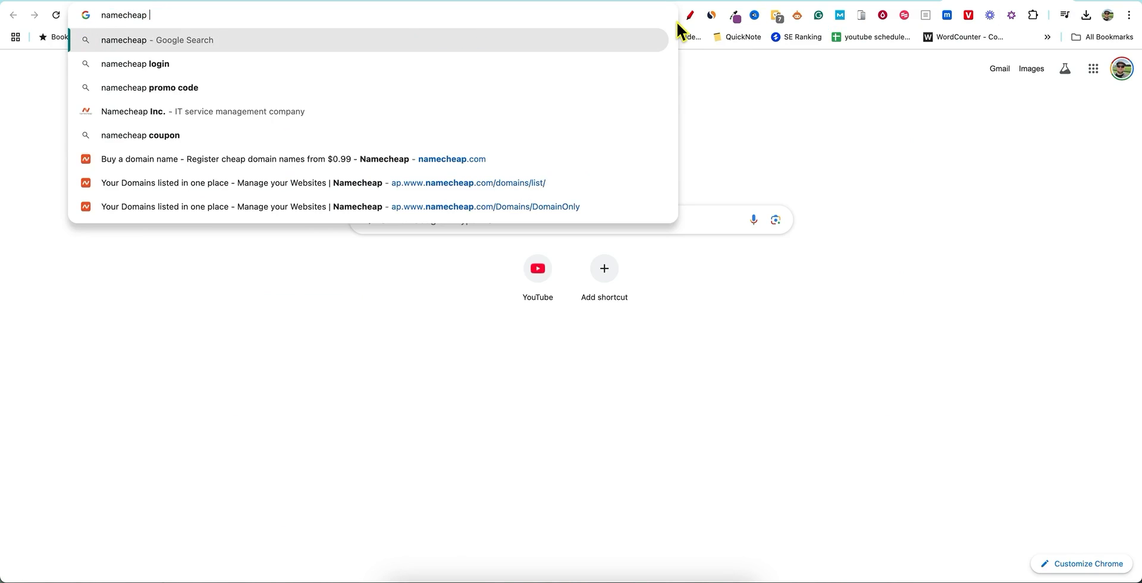
type("bulk search")
key("Return")
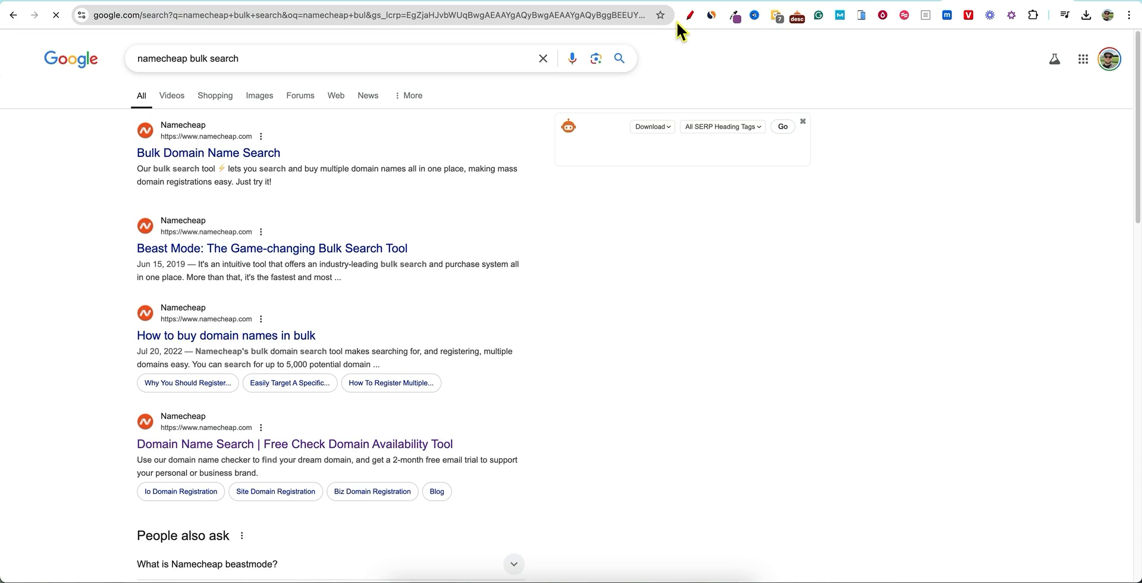
left_click(221, 155)
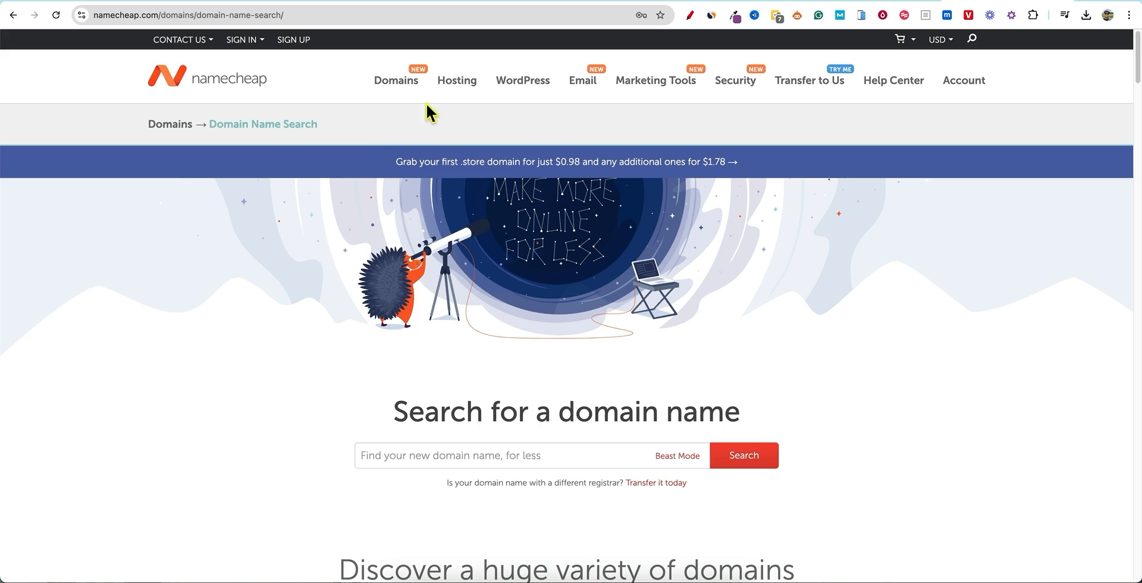
- Go to Namecheap's Bulk Domain Search and bring up its CSV file import
mouse_move(399, 79)
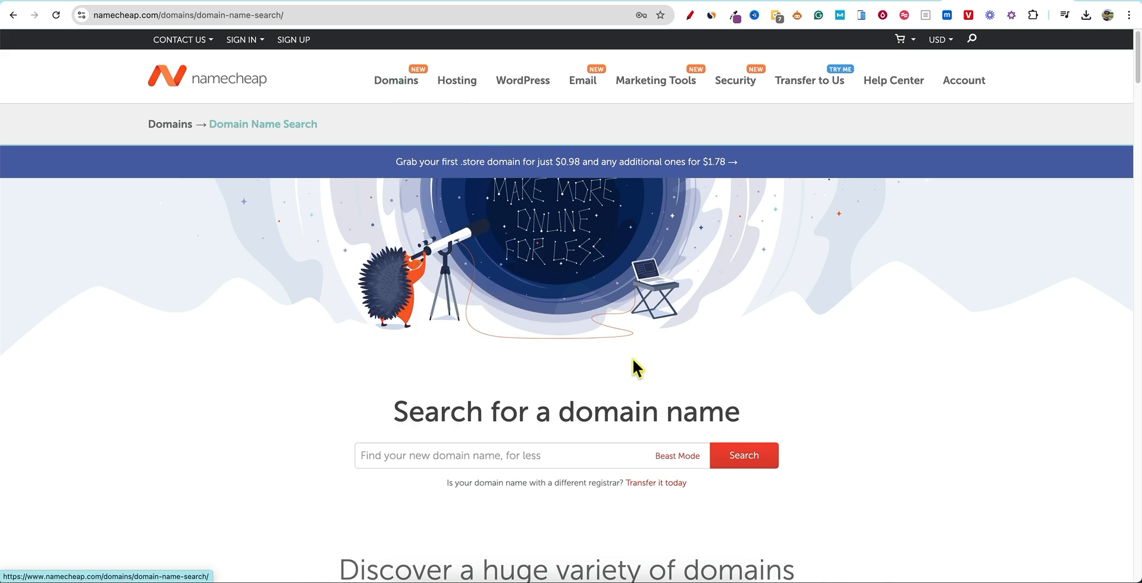
scroll(591, 390, "down", 4)
scroll(589, 385, "down", 5)
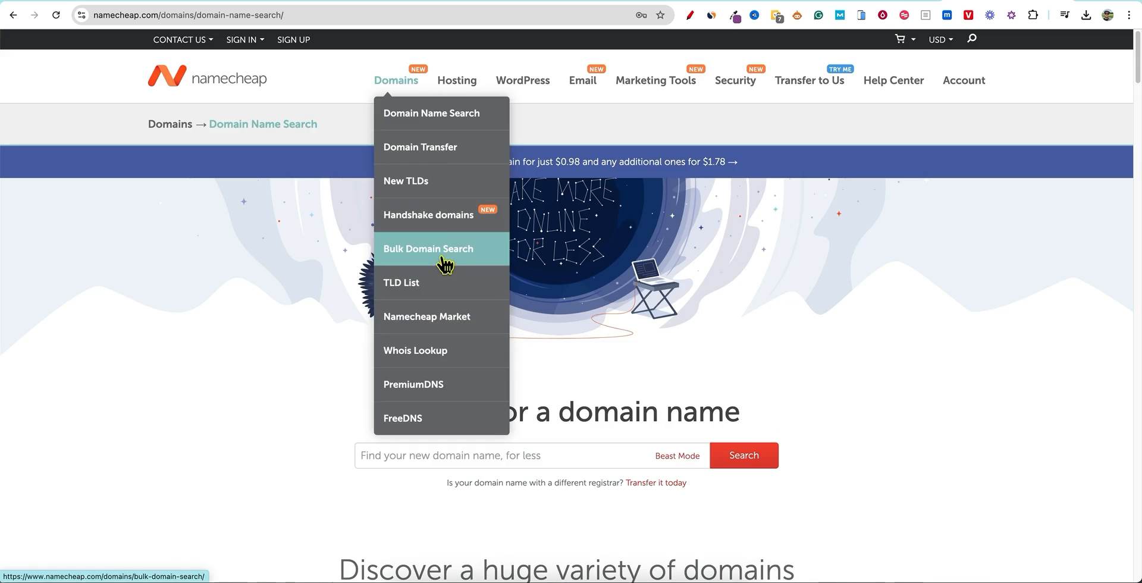
left_click(438, 255)
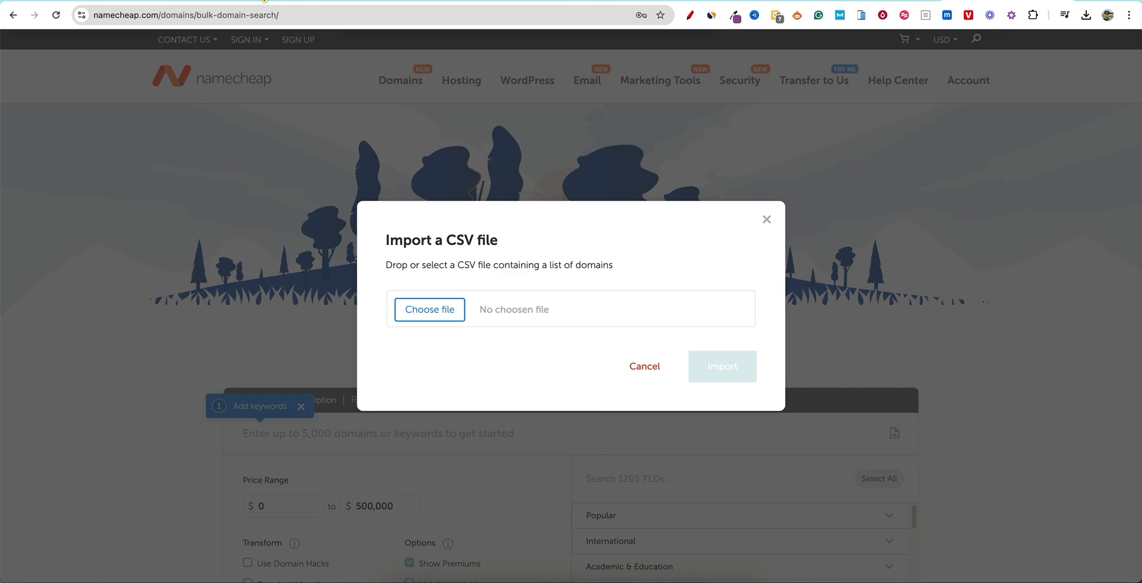
- Return to the LocalWise campaign, export its entries as CSV, and open the downloaded file in Excel
left_click(221, 6)
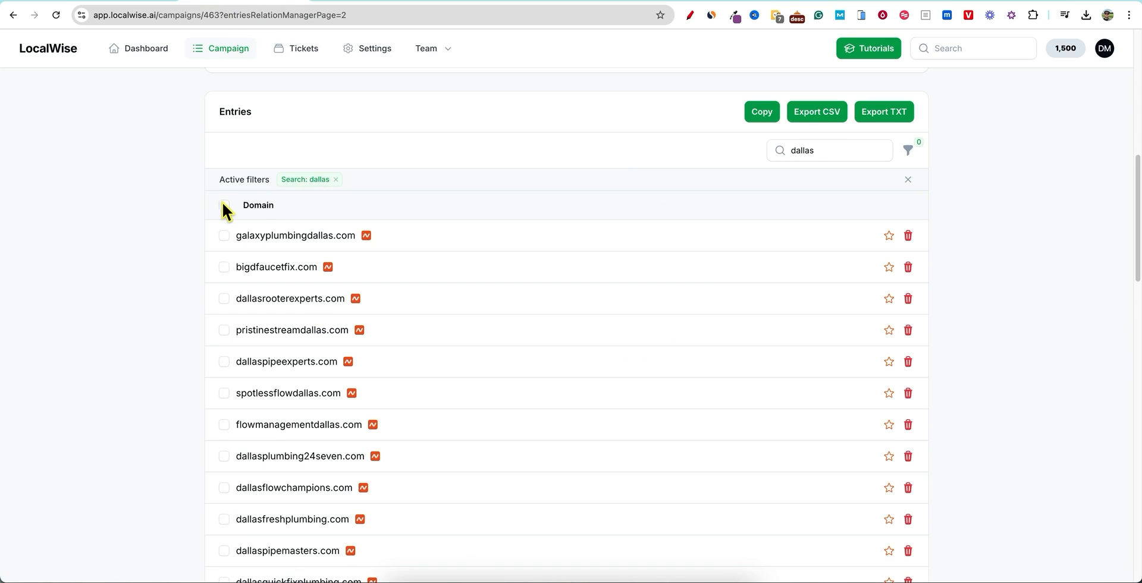
left_click(827, 114)
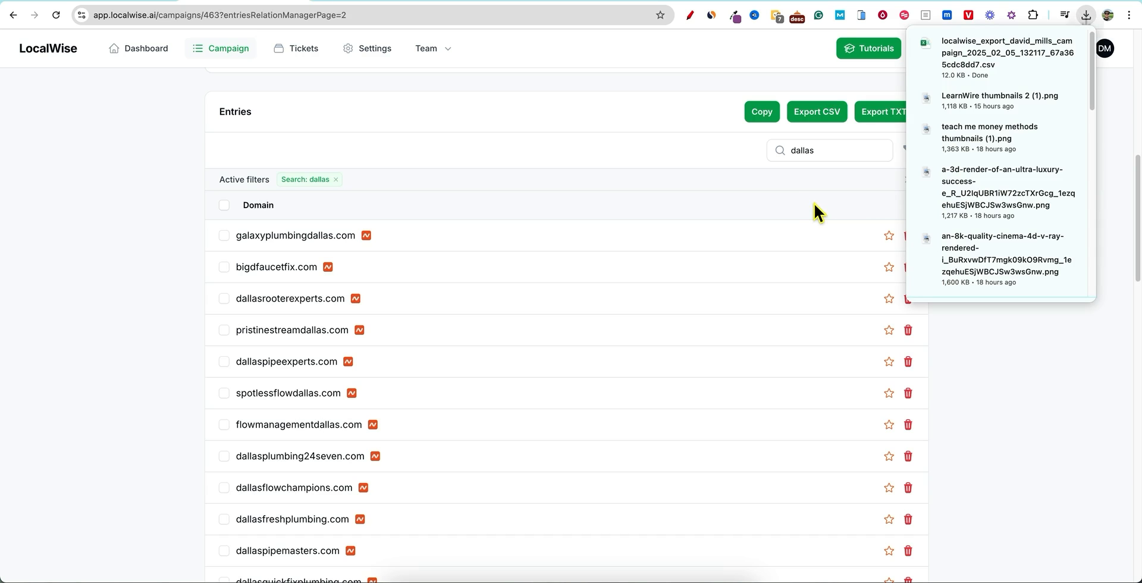
left_click(975, 55)
left_click(565, 255)
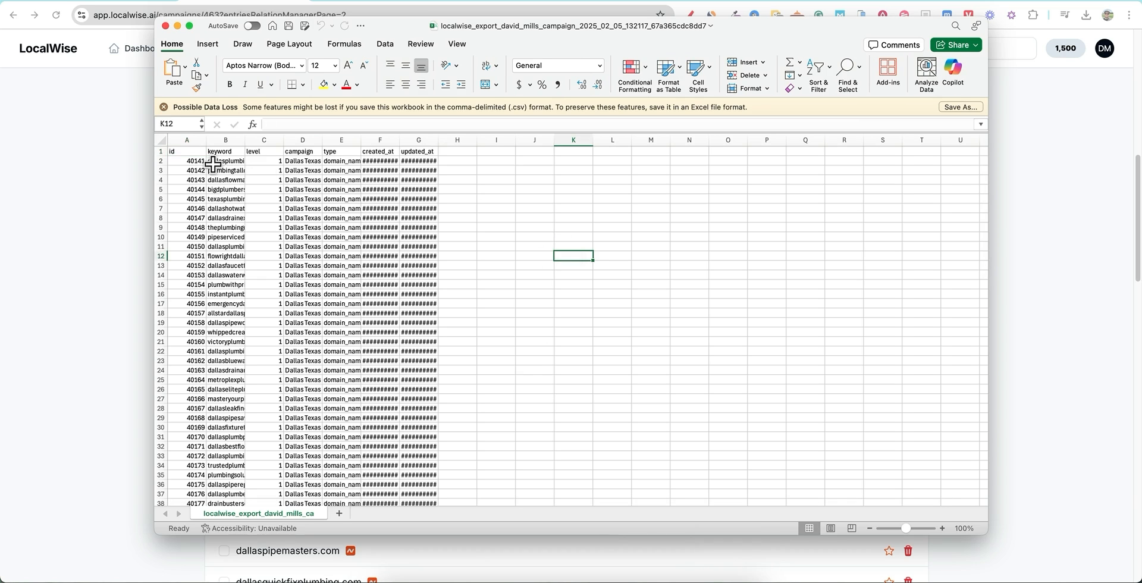
- Widen the campaign column to read its full values and check the domain names in the keyword column
left_click_drag(208, 162, 231, 500)
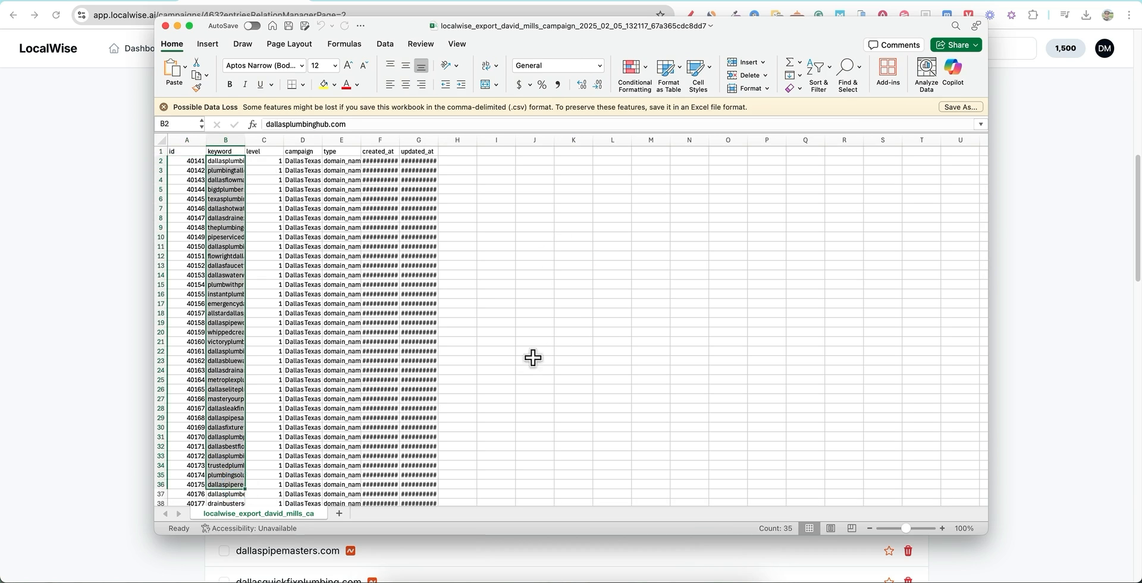
left_click(572, 331)
left_click_drag(322, 140, 397, 142)
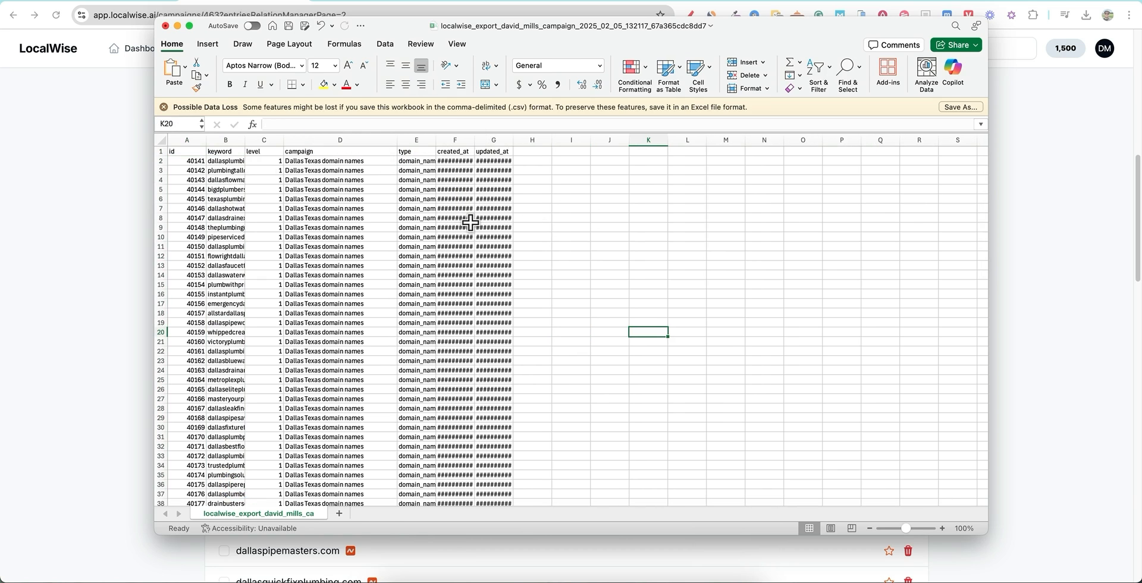
left_click_drag(538, 160, 273, 350)
left_click_drag(188, 180, 205, 288)
left_click(222, 247)
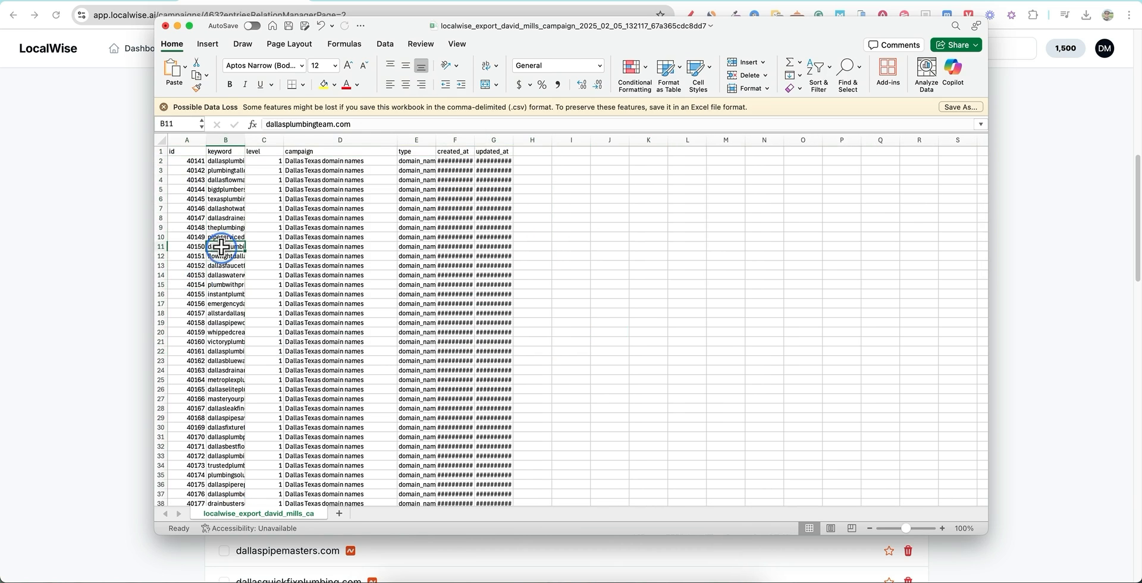
left_click(570, 236)
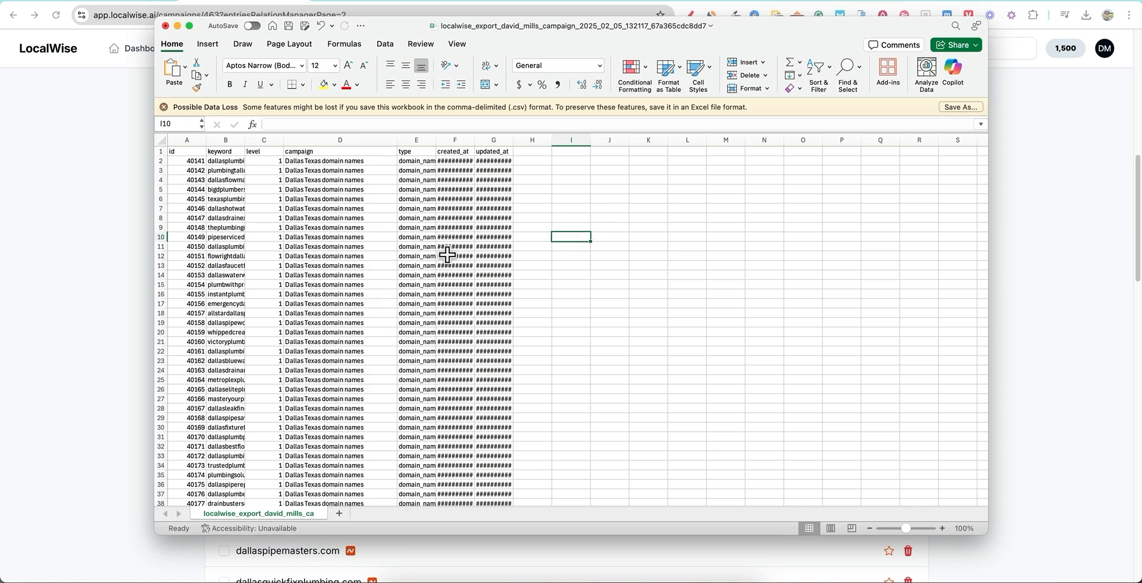
- Delete the level through updated_at columns and the id column, keeping only the keyword column
left_click(261, 139)
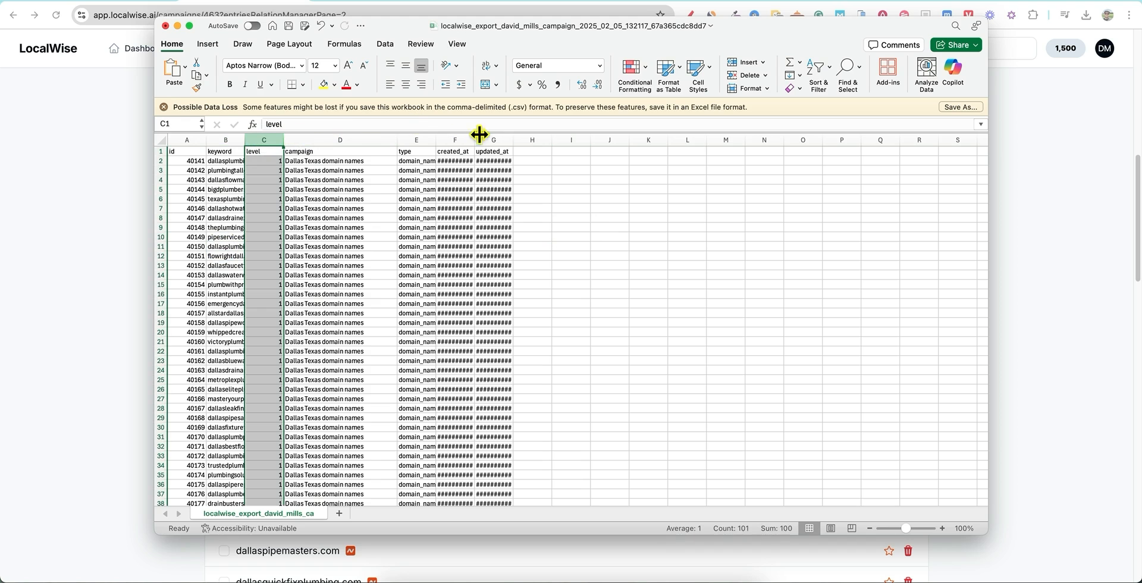
left_click(500, 139, "shift")
right_click(500, 138)
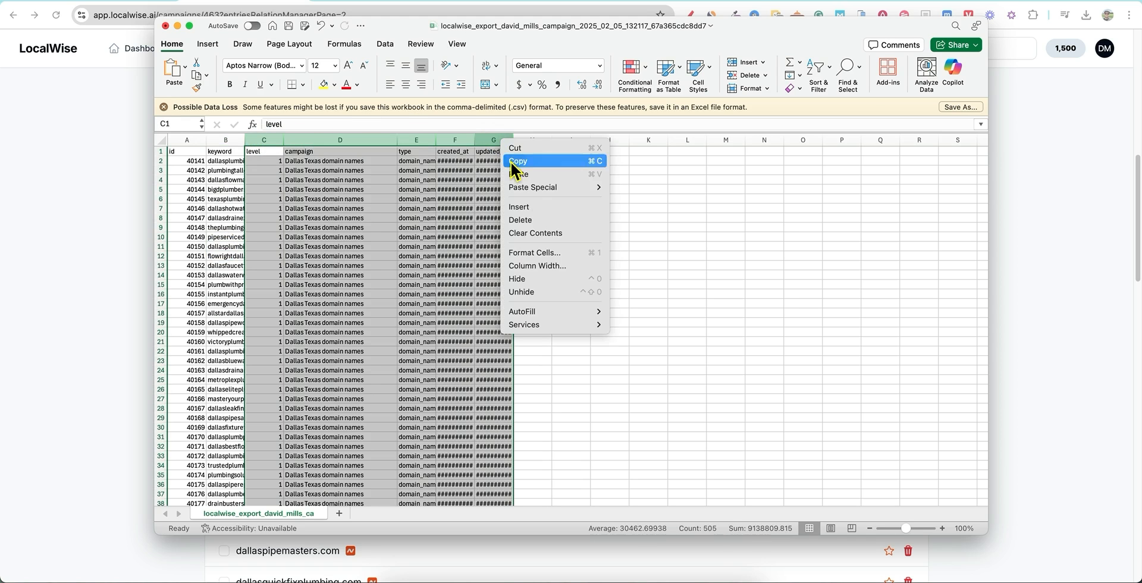
left_click(523, 220)
left_click(186, 140)
right_click(187, 140)
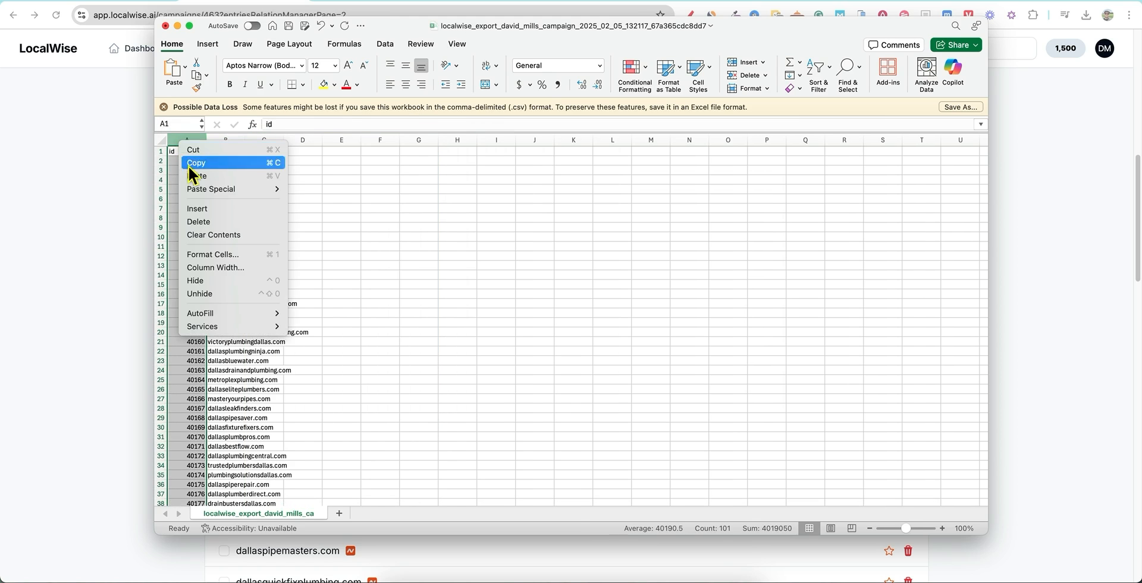
left_click(224, 221)
left_click(302, 198)
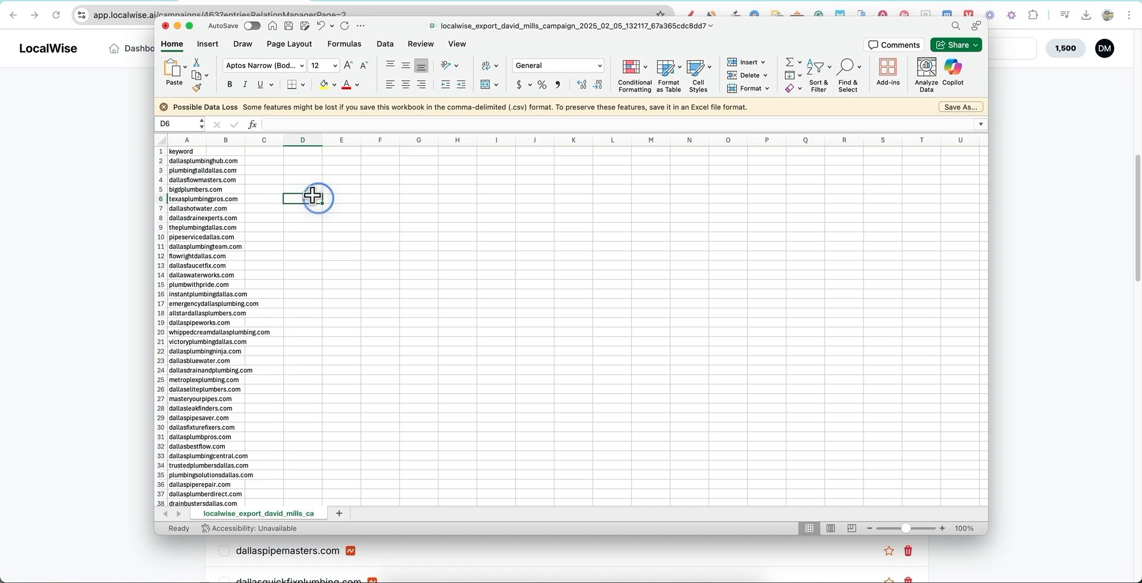
- Save the trimmed CSV file and close its workbook window
left_click(181, 139)
left_click_drag(461, 236, 458, 230)
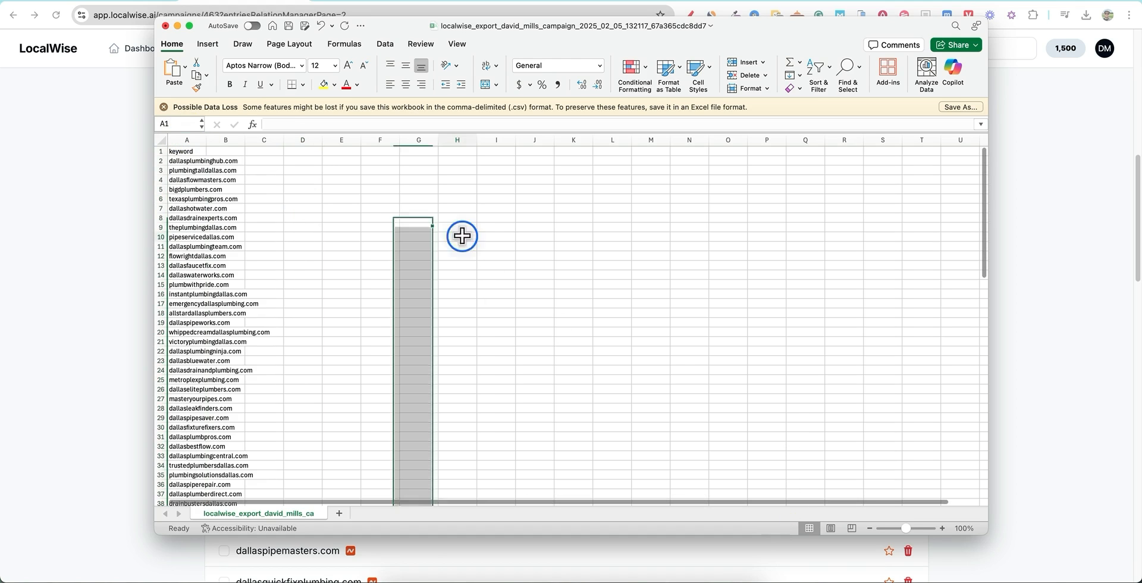
left_click(287, 26)
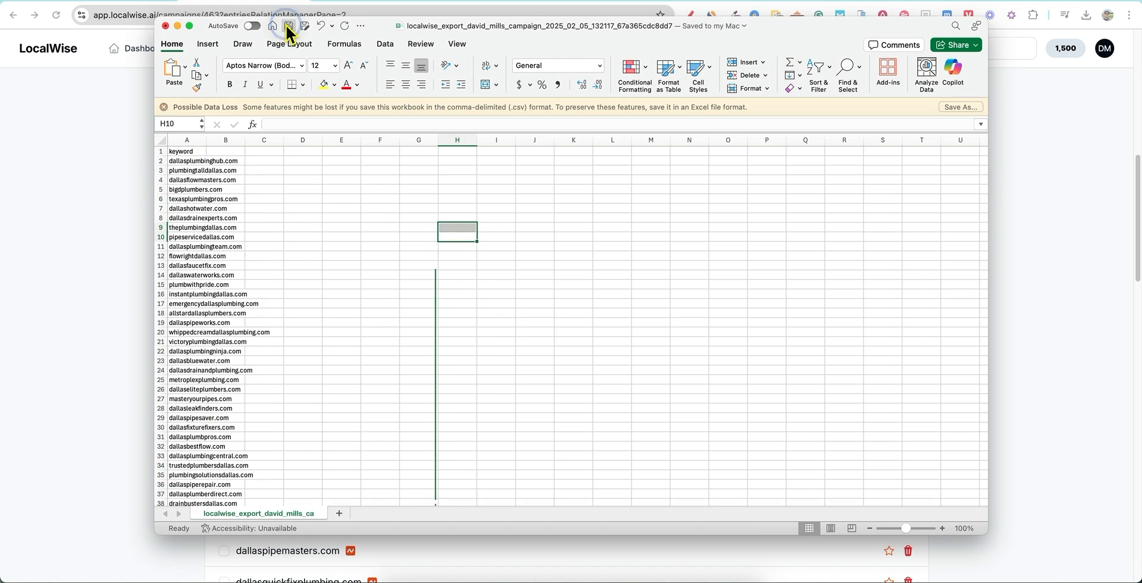
left_click(165, 25)
- Switch to Namecheap and import the downloaded localwise_export CSV file into the bulk domain search
left_click(943, 1)
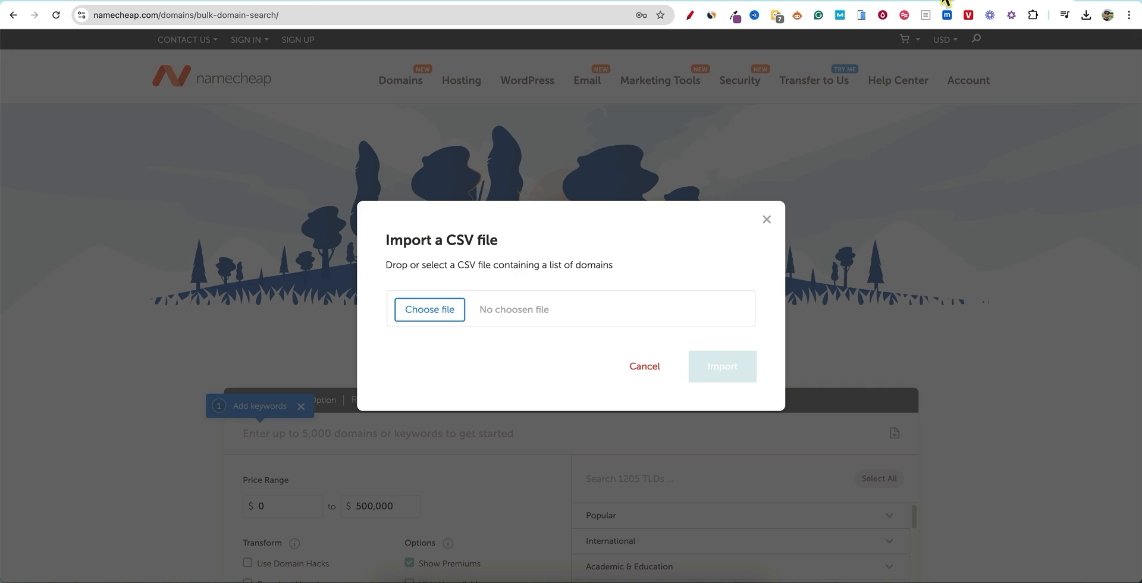
left_click(430, 310)
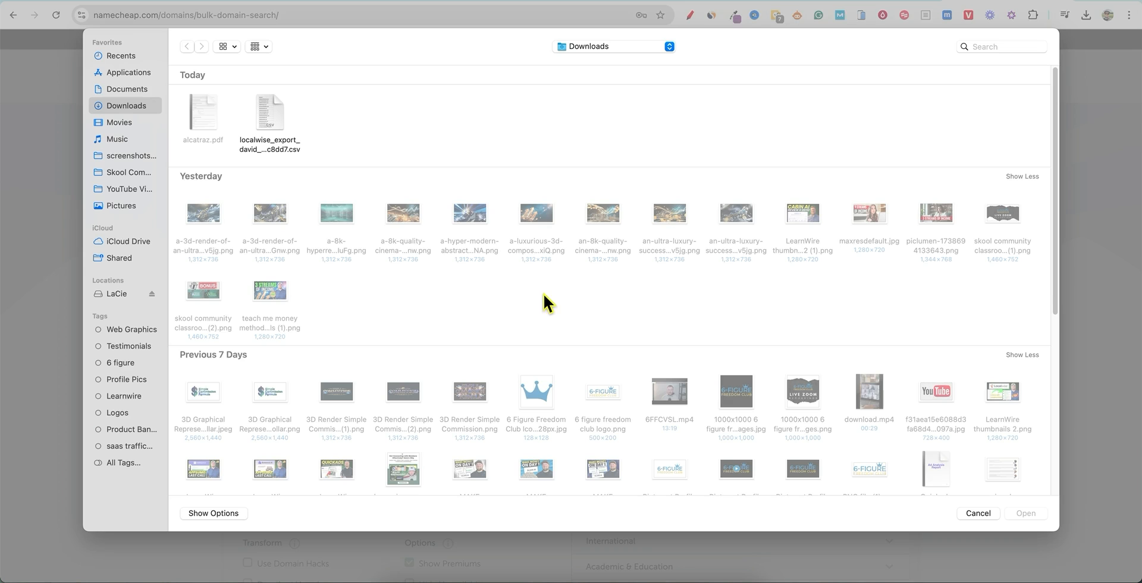
left_click(276, 113)
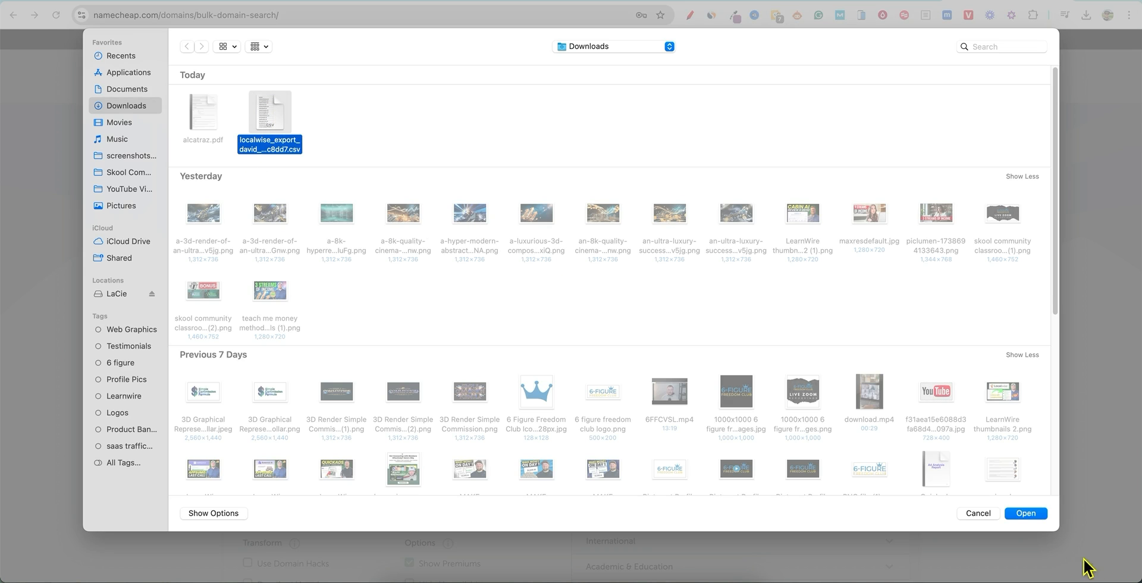
left_click(1032, 515)
left_click(704, 371)
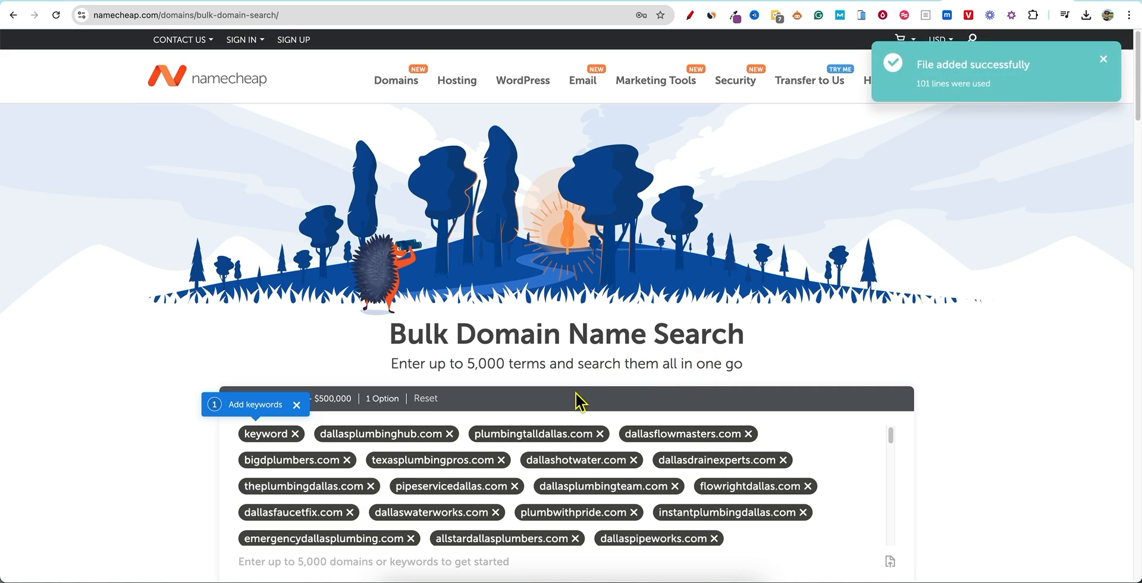
- Look over the imported domains and search filters, and turn off the Show Premiums option
scroll(587, 443, "down", 2)
scroll(356, 463, "up", 2)
scroll(595, 464, "down", 5)
scroll(959, 476, "down", 4)
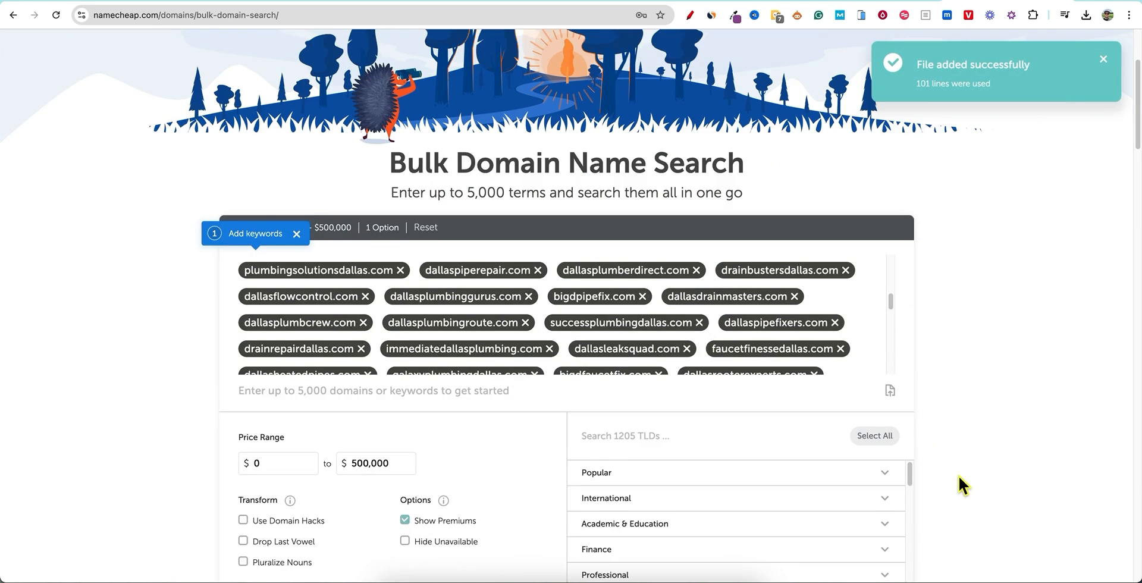
scroll(961, 479, "down", 3)
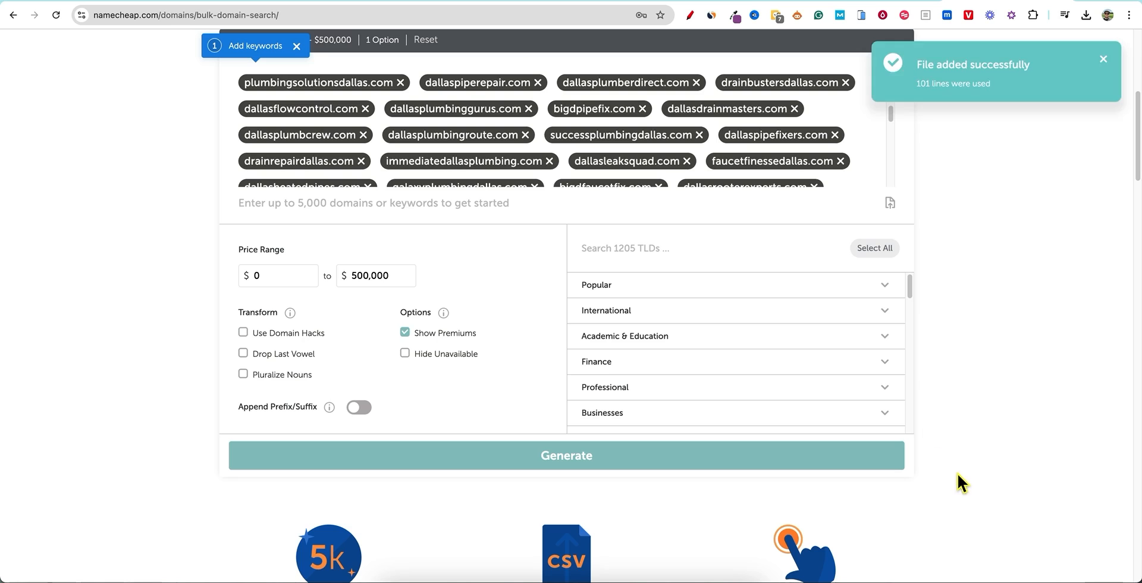
left_click(405, 333)
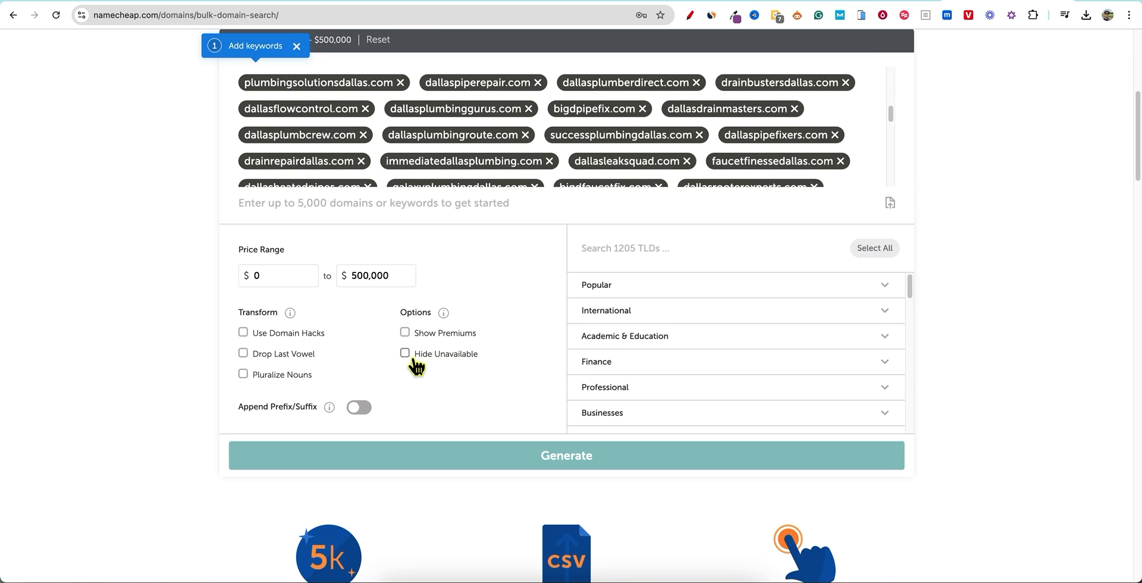
scroll(404, 369, "down", 1)
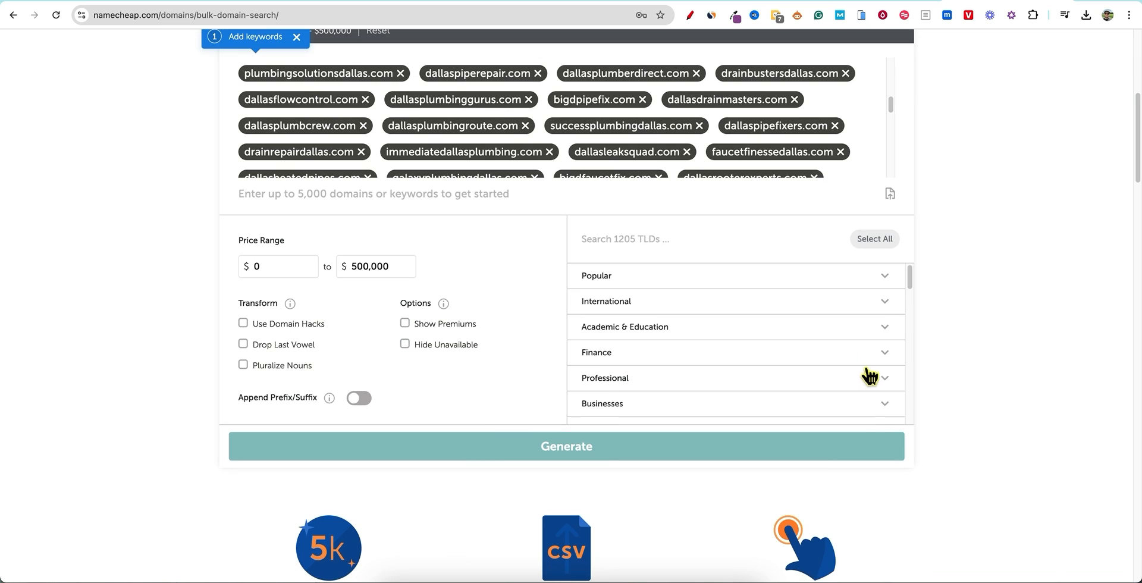
scroll(397, 381, "down", 1)
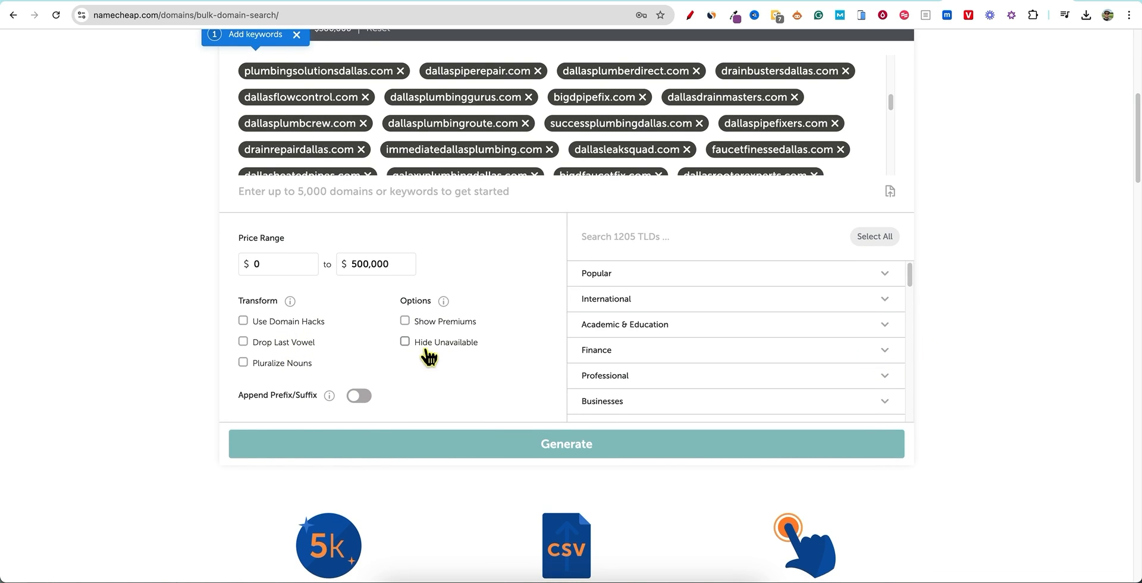
scroll(832, 279, "up", 1)
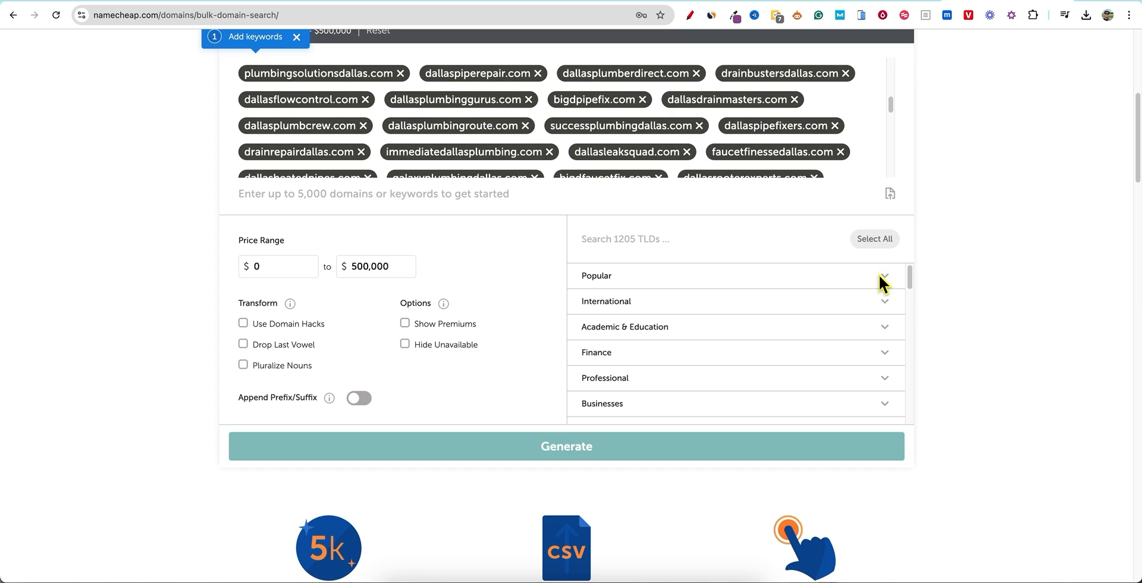
- Select all TLDs for the imported domains and generate the bulk search results
left_click(882, 276)
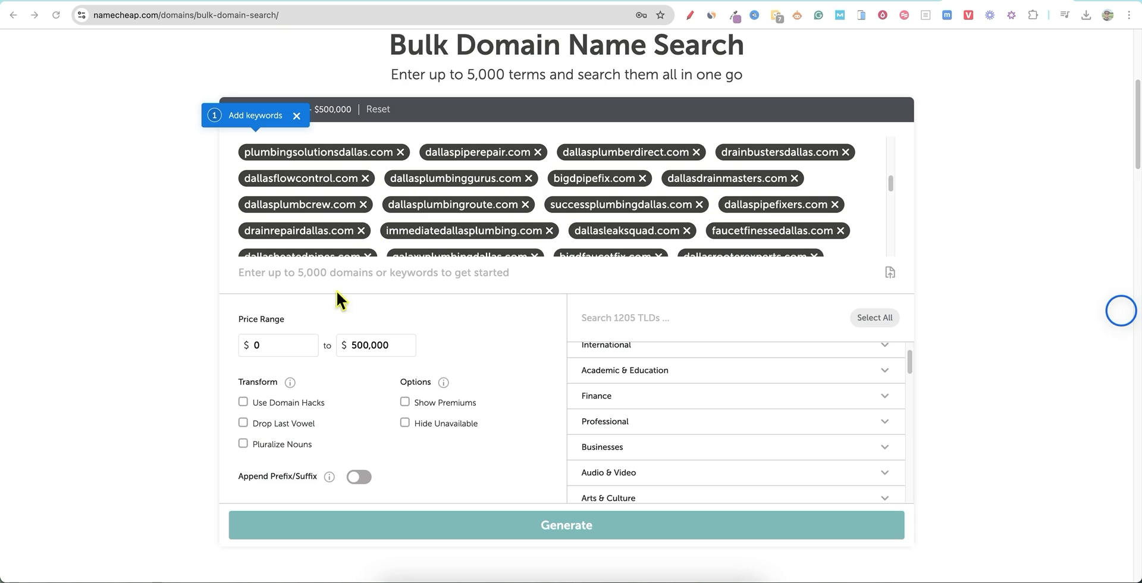
scroll(923, 409, "down", 1)
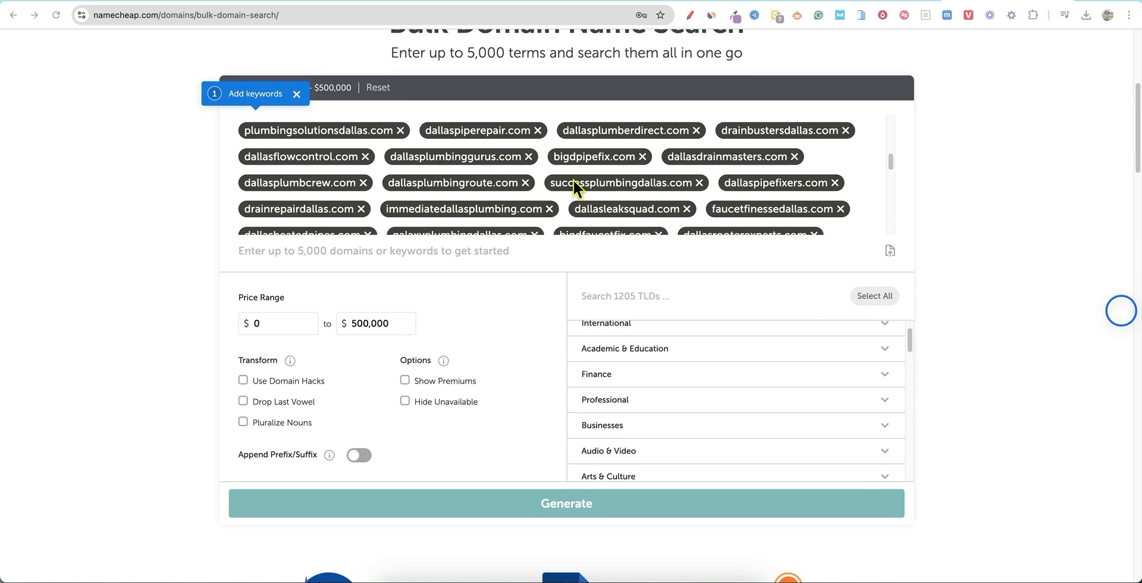
scroll(874, 472, "down", 3)
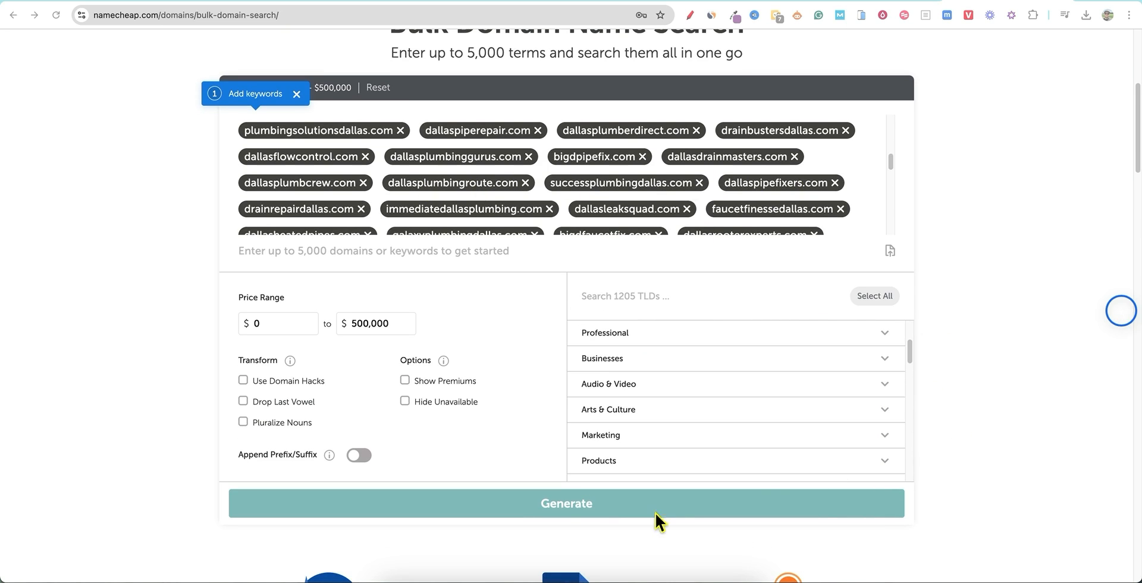
left_click(596, 506)
left_click(874, 296)
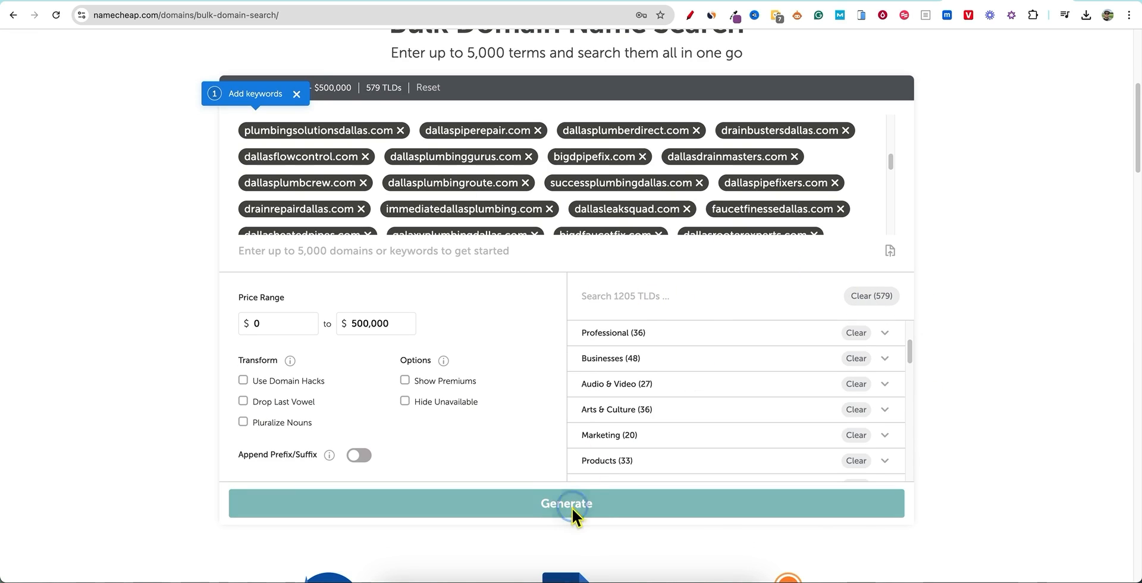
left_click(596, 507)
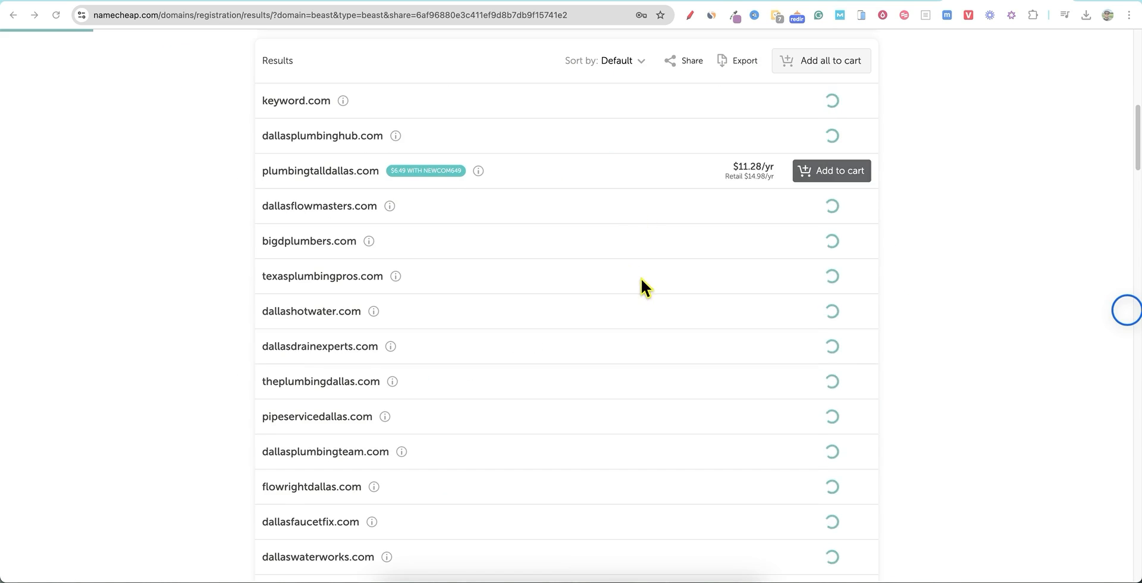
- Check the .com search settings and examine the results for which Dallas plumbing domains are available or already registered
scroll(652, 284, "up", 3)
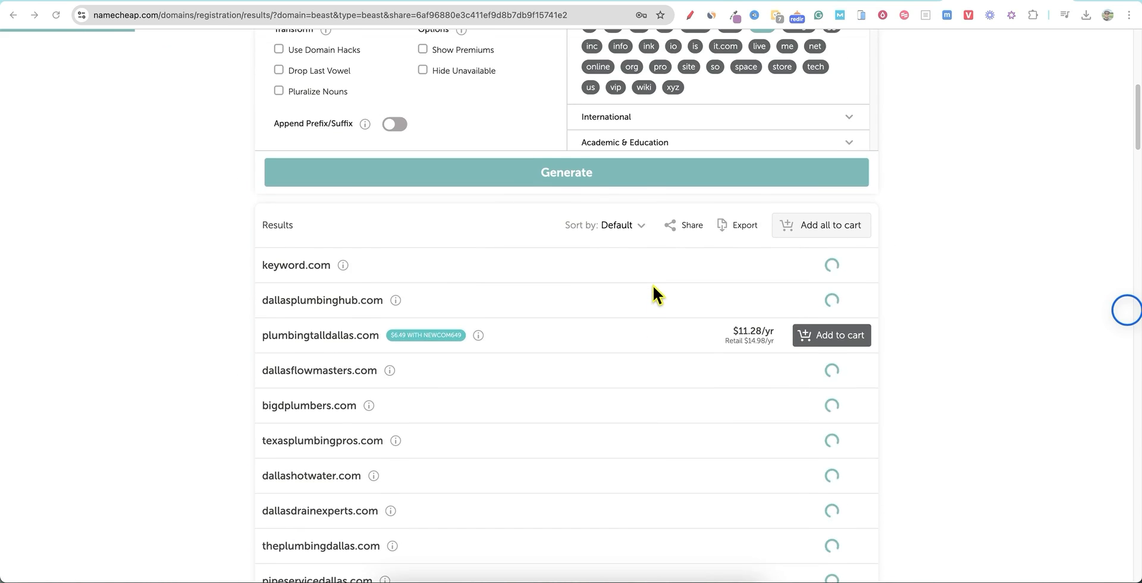
scroll(722, 337, "up", 5)
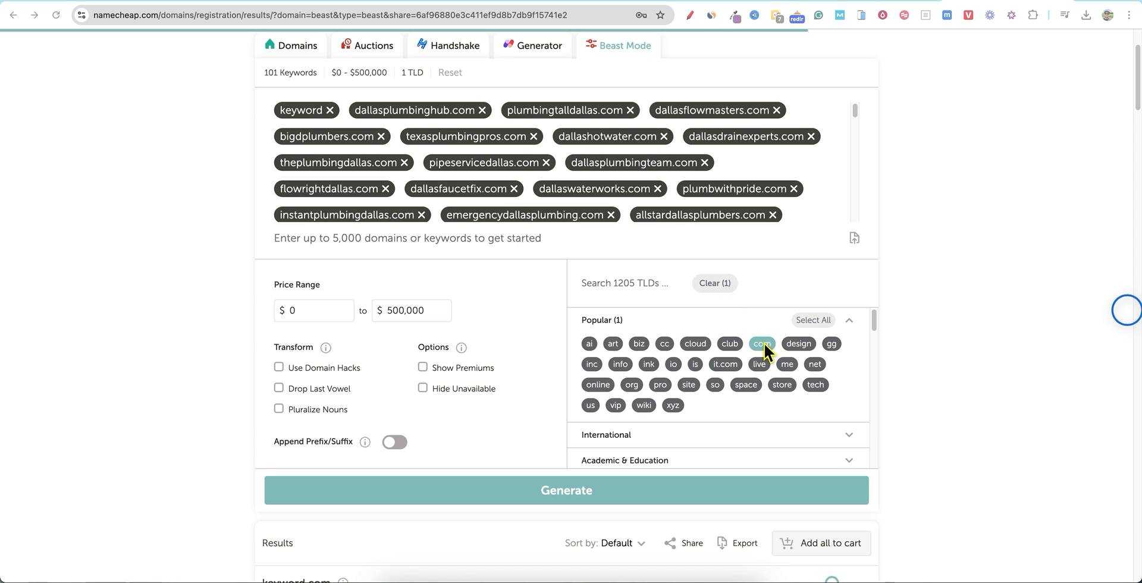
scroll(953, 421, "down", 3)
scroll(952, 421, "up", 5)
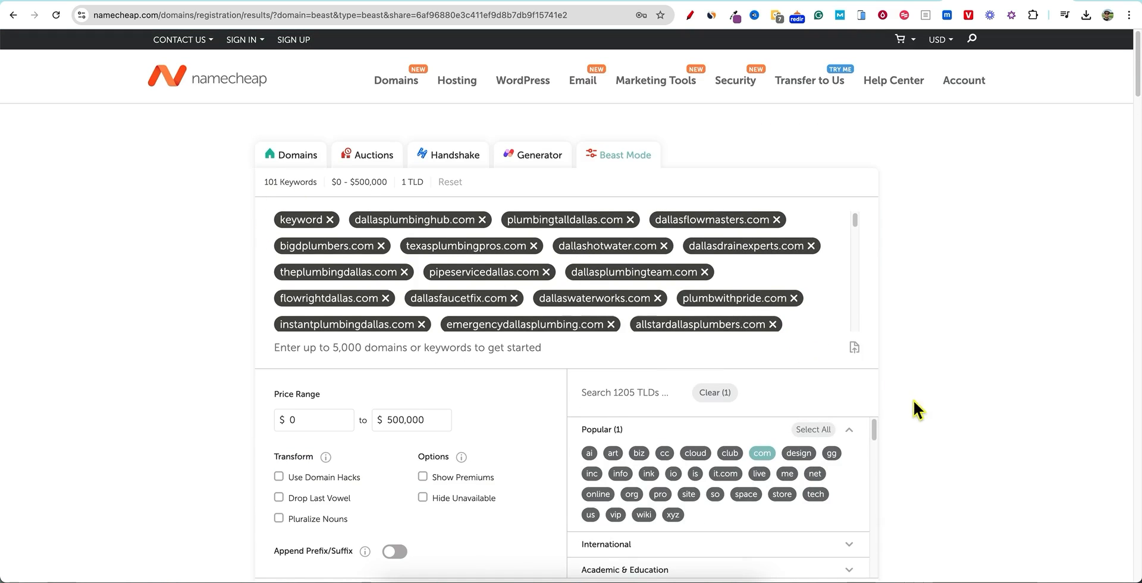
scroll(966, 424, "down", 2)
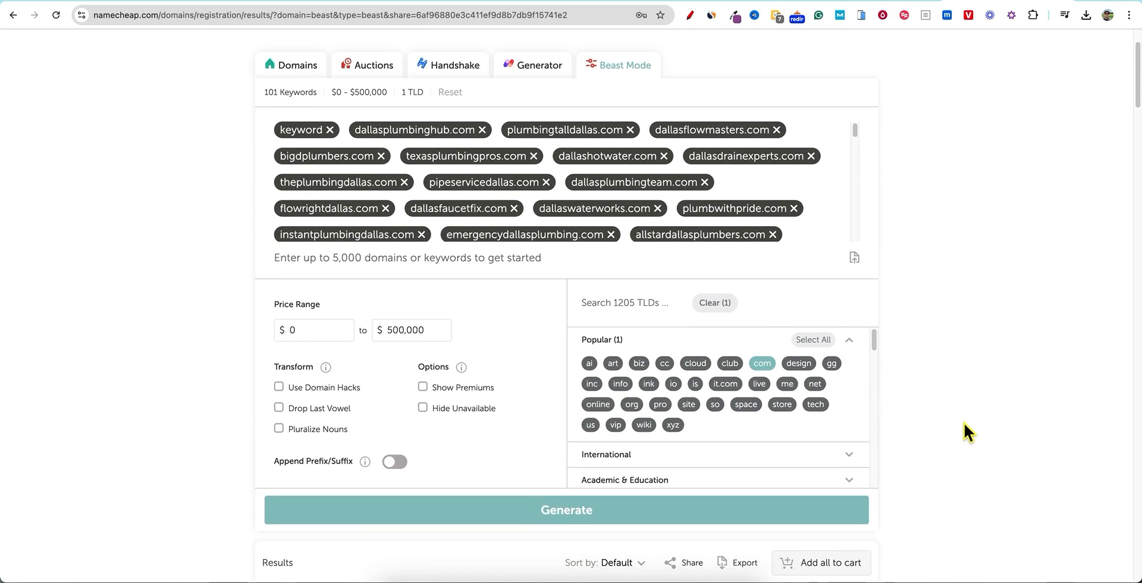
scroll(963, 422, "down", 5)
scroll(951, 392, "down", 3)
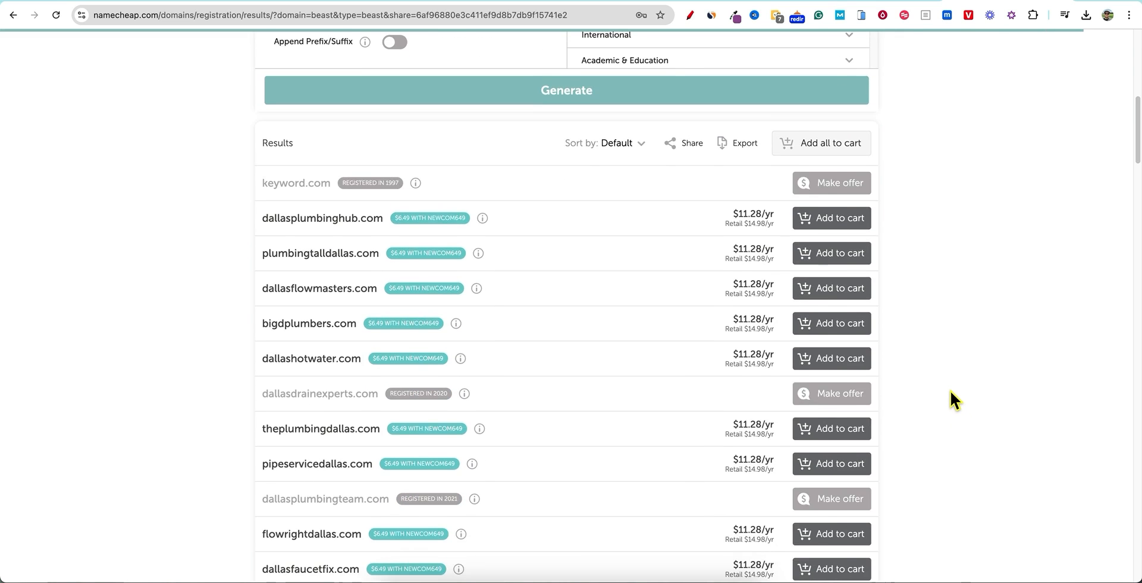
scroll(950, 390, "down", 1)
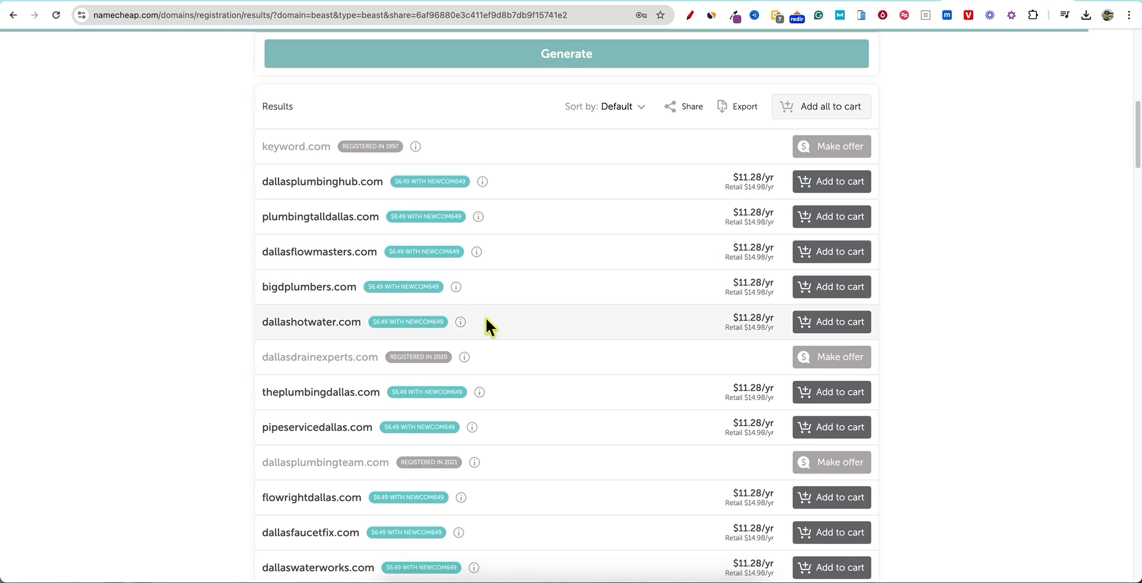
scroll(488, 328, "down", 1)
scroll(589, 359, "down", 1)
scroll(586, 384, "down", 1)
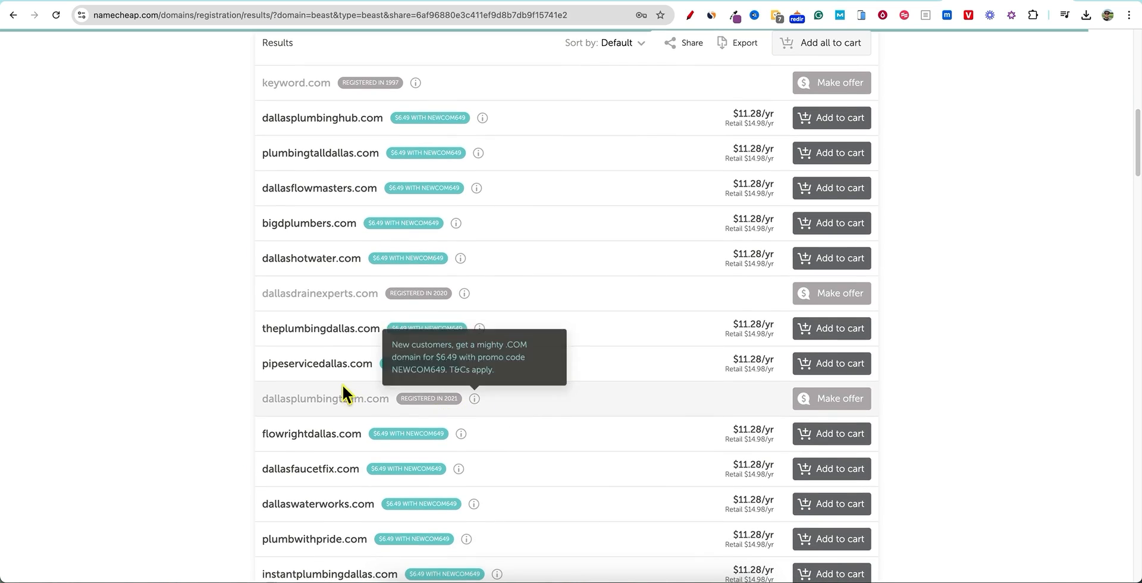
scroll(588, 385, "down", 3)
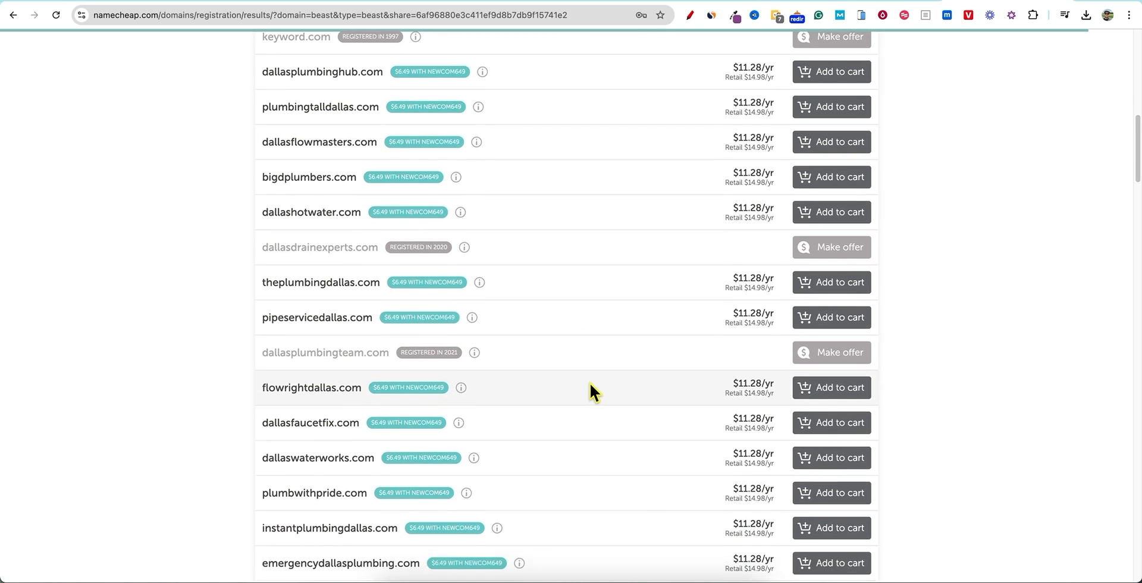
scroll(591, 393, "down", 3)
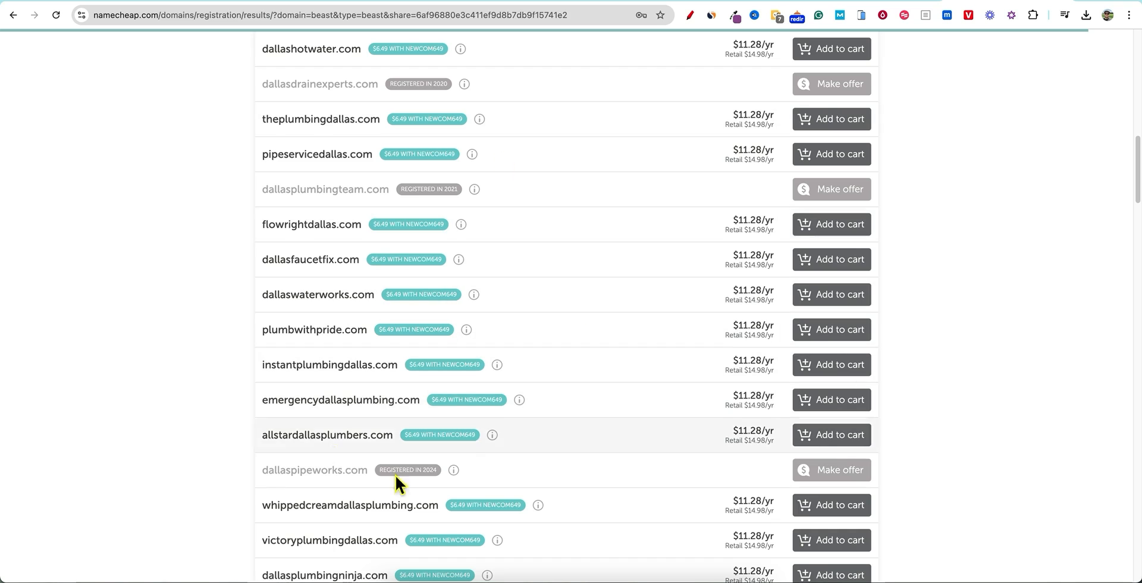
scroll(597, 458, "down", 3)
scroll(597, 467, "down", 5)
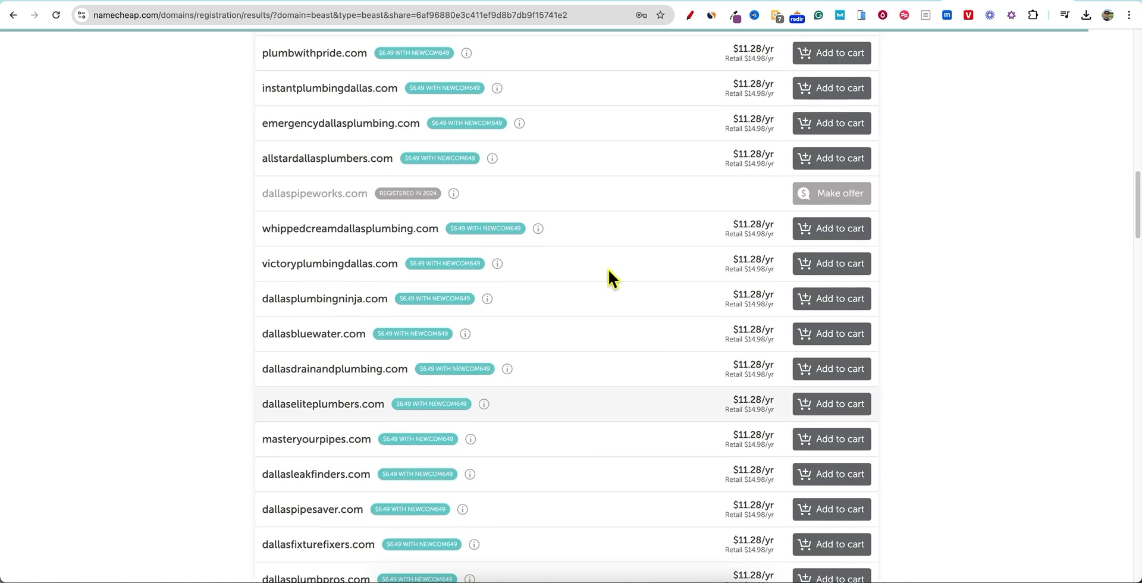
scroll(536, 376, "down", 1)
scroll(602, 381, "down", 1)
scroll(601, 380, "down", 6)
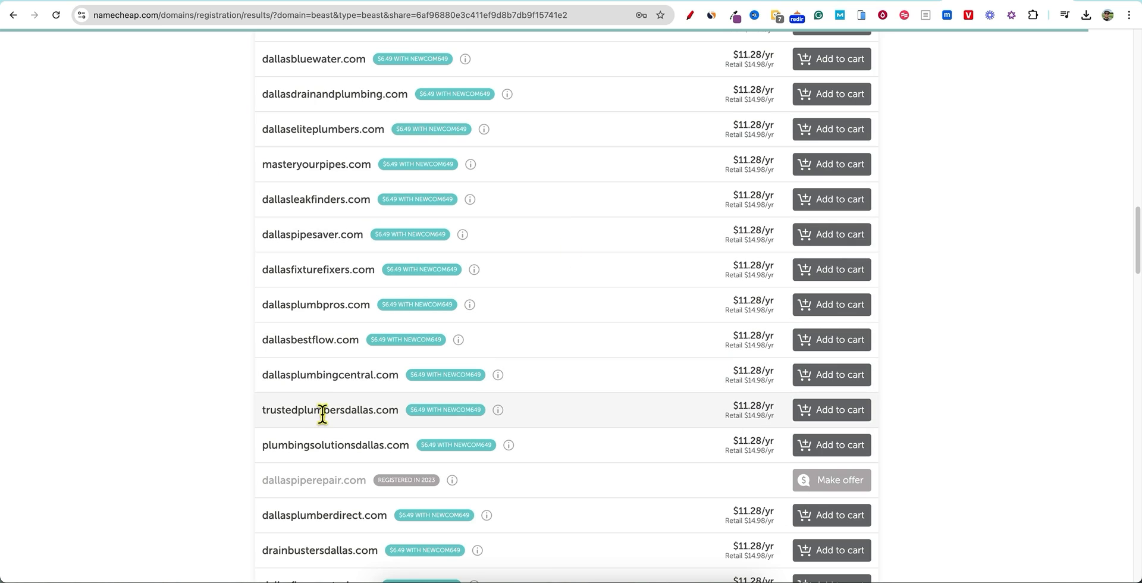
scroll(322, 415, "down", 4)
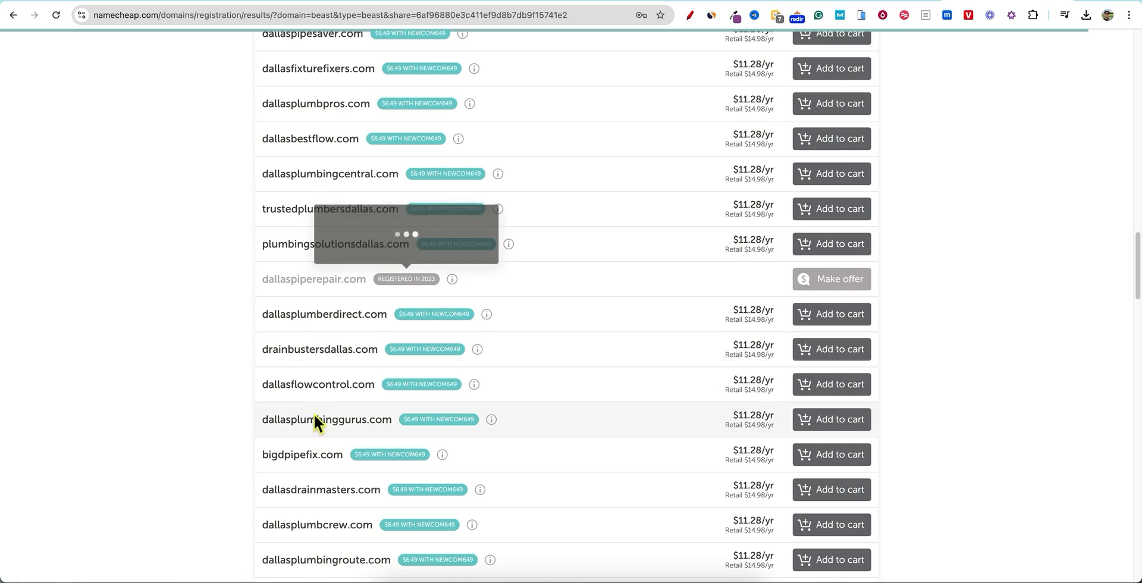
scroll(321, 413, "down", 3)
scroll(327, 414, "down", 6)
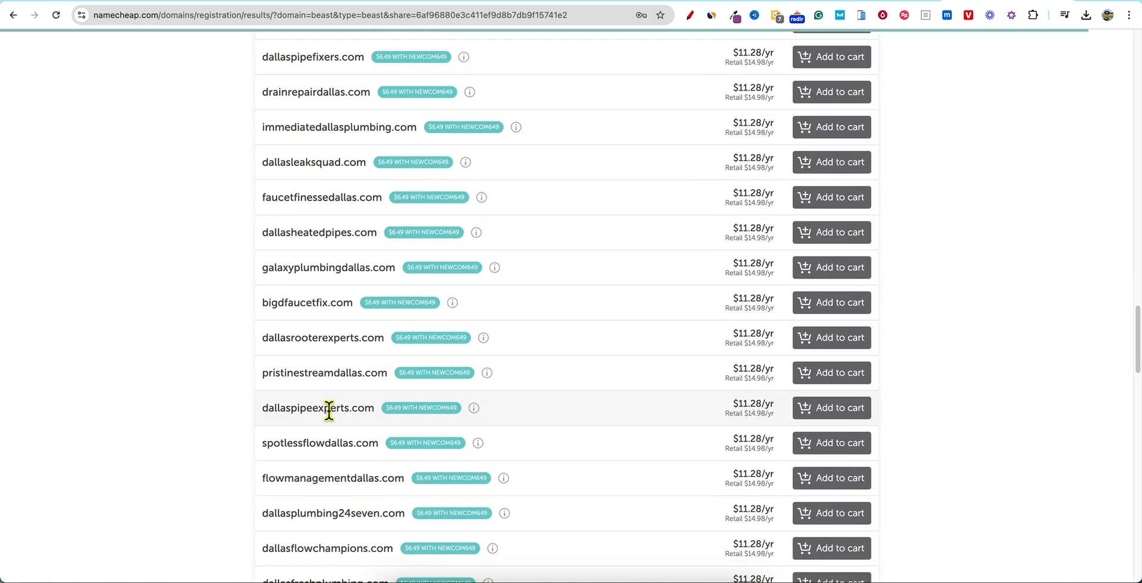
scroll(370, 410, "down", 15)
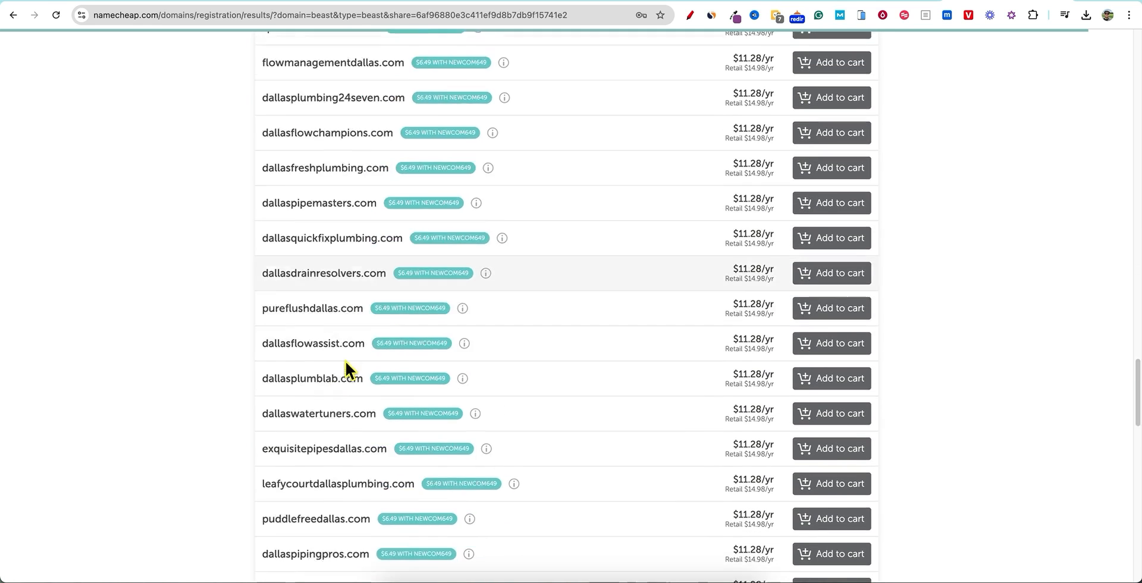
scroll(632, 360, "up", 10)
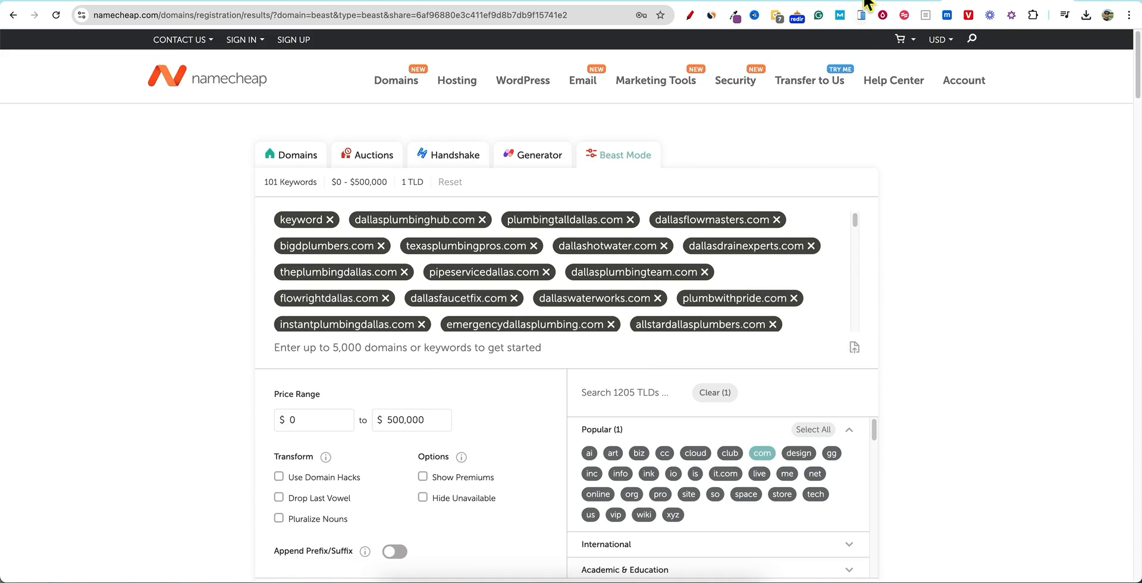
- Switch back to LocalWise, refresh the campaign list, and open the Plumbing Keyword Cluster campaign
left_click(279, 3)
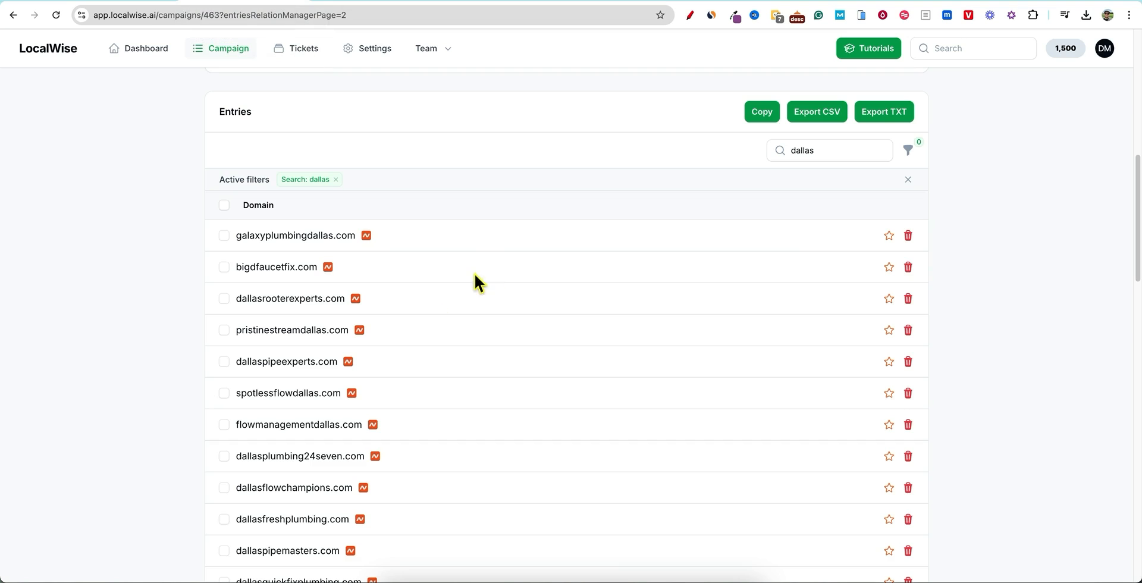
scroll(363, 90, "up", 8)
left_click(229, 48)
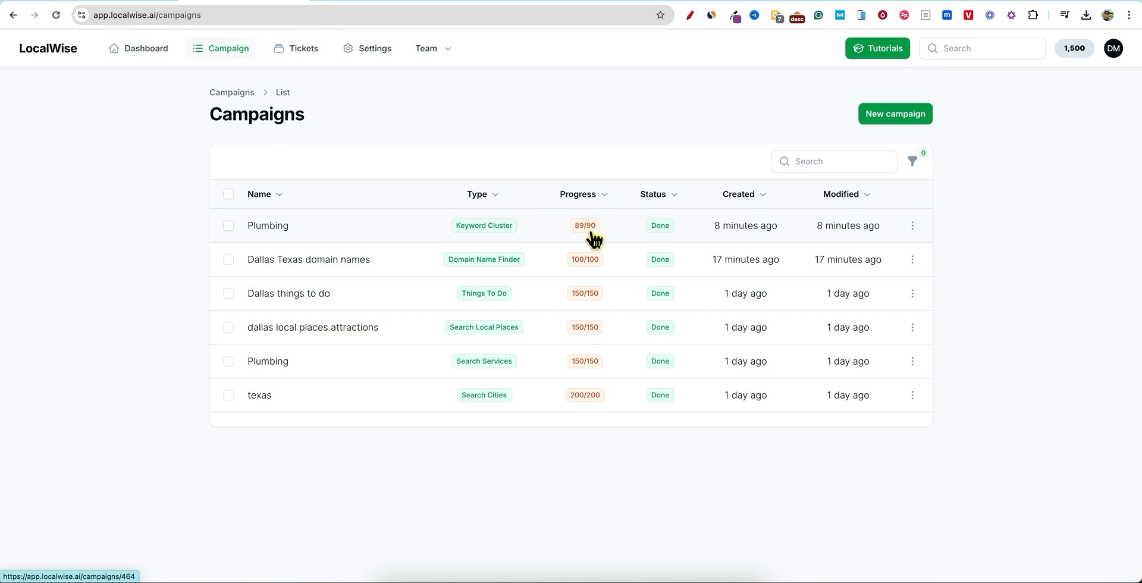
left_click(159, 204)
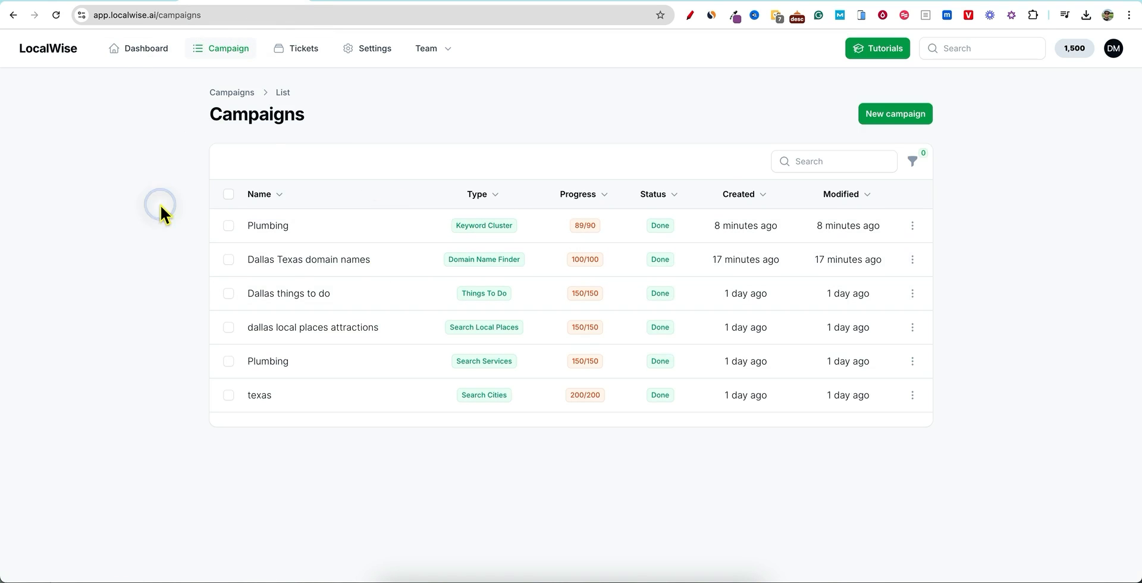
left_click(58, 18)
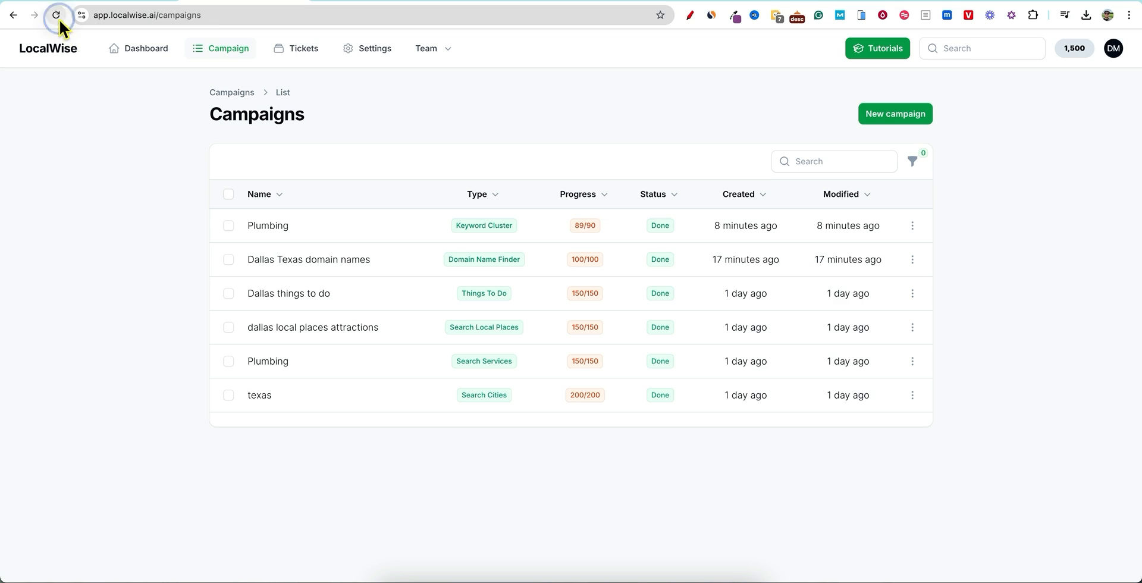
left_click(284, 230)
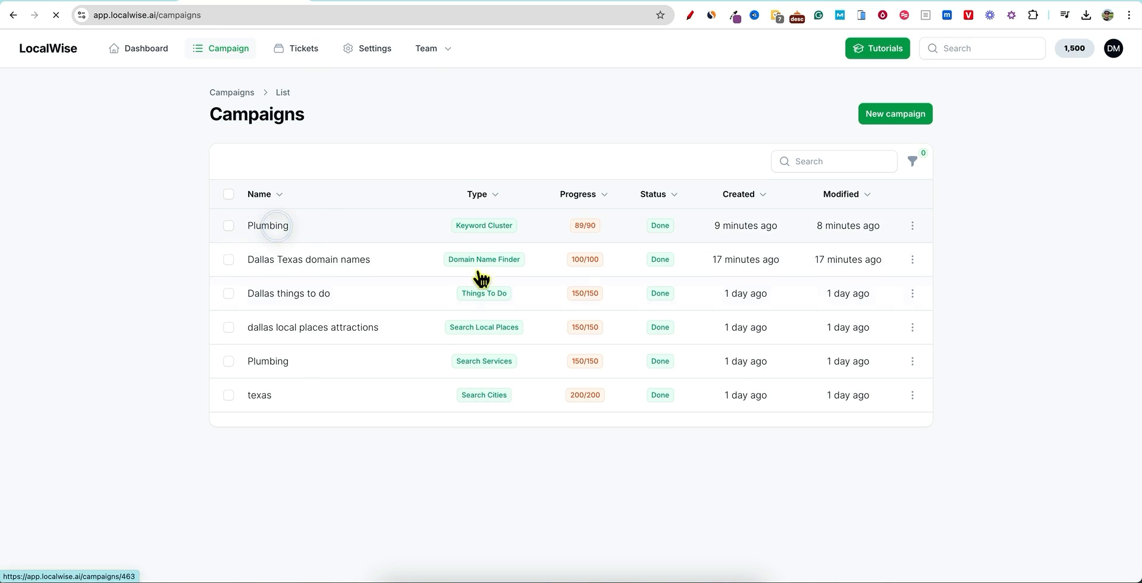
- Review the keywords in the Tools and Materials clusters of the Plumbing campaign
scroll(474, 324, "down", 6)
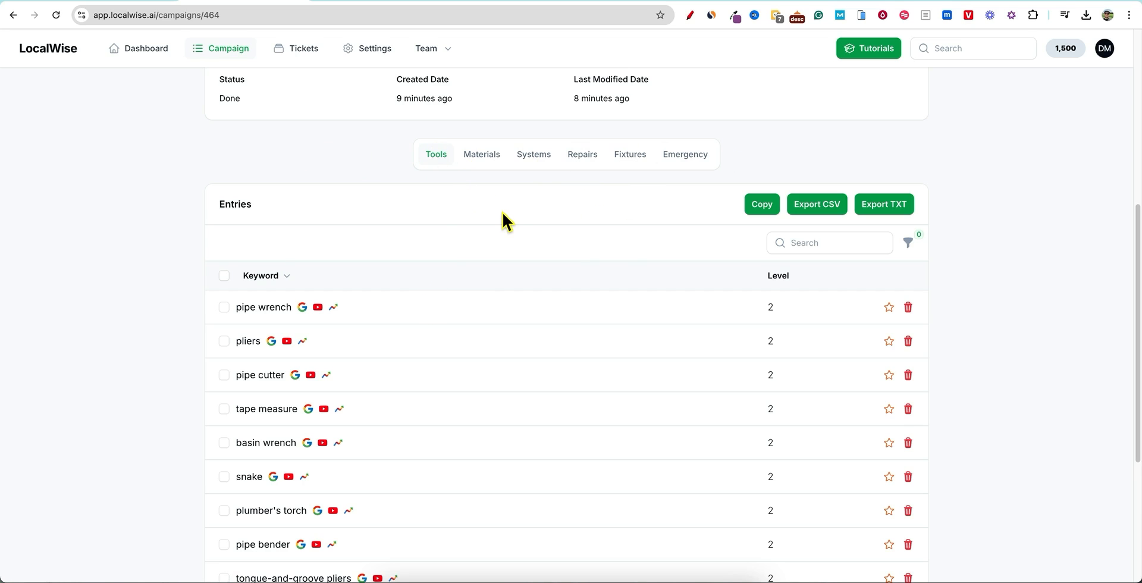
left_click(492, 156)
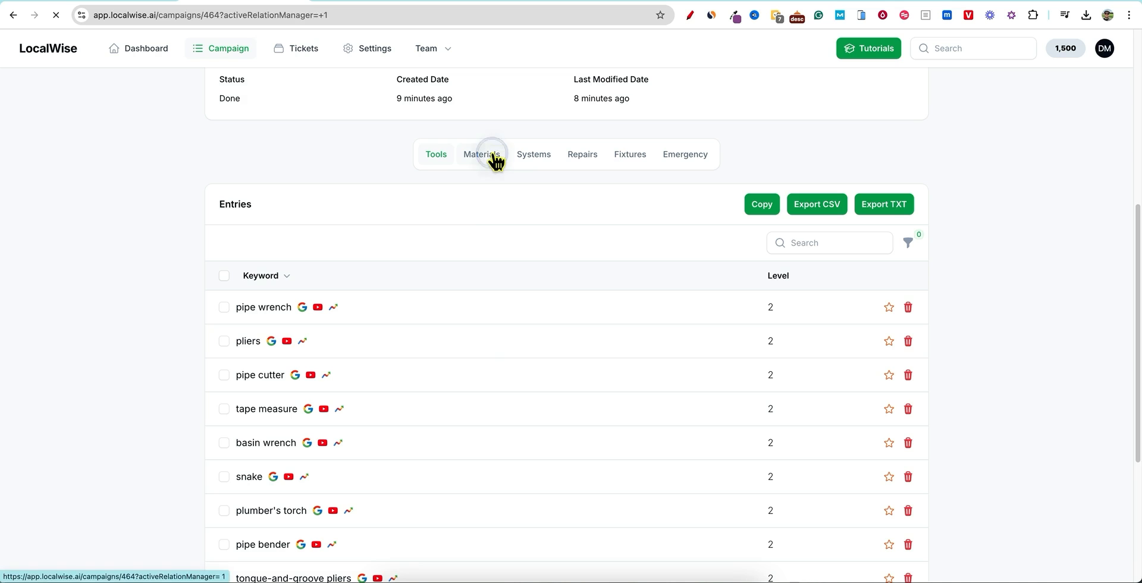
scroll(321, 405, "down", 10)
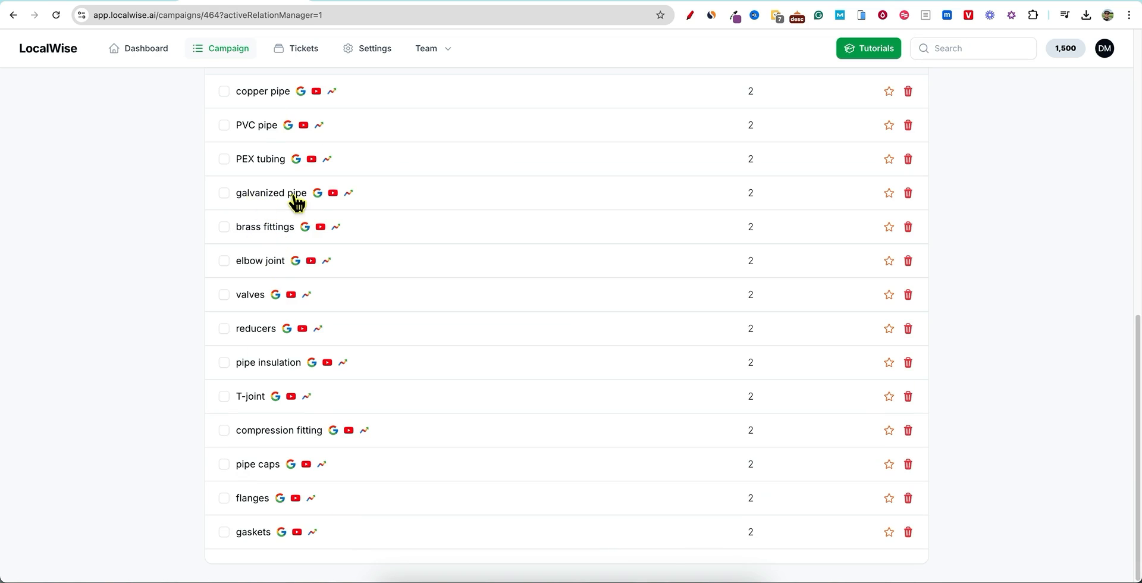
scroll(495, 272, "up", 3)
scroll(515, 277, "up", 5)
- Open the Systems cluster and read through its keyword entries
left_click(530, 216)
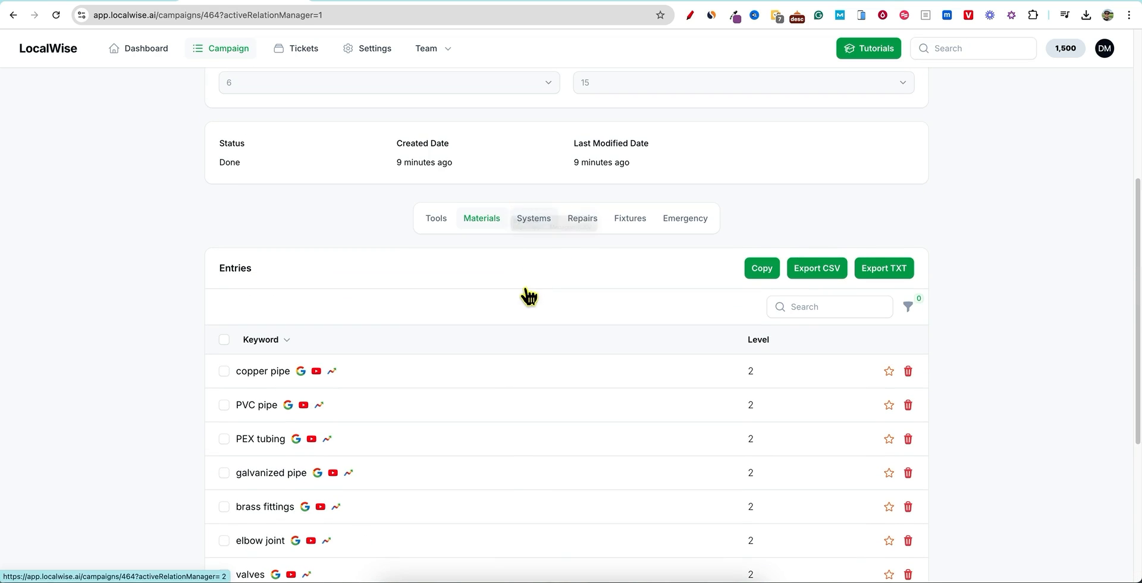
left_click(534, 223)
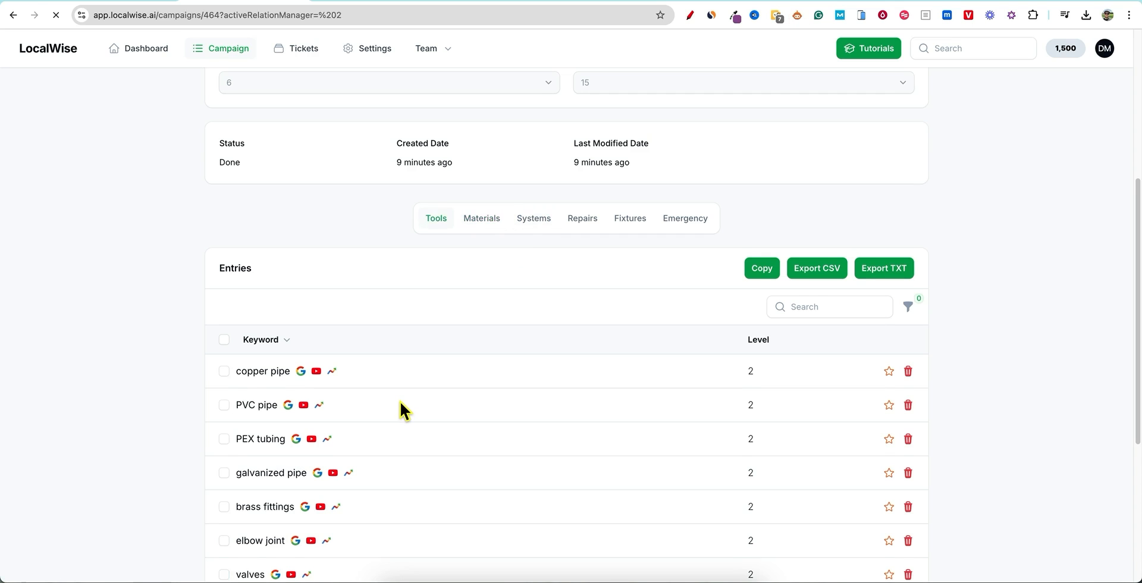
scroll(400, 401, "down", 6)
scroll(399, 410, "down", 5)
scroll(291, 219, "up", 1)
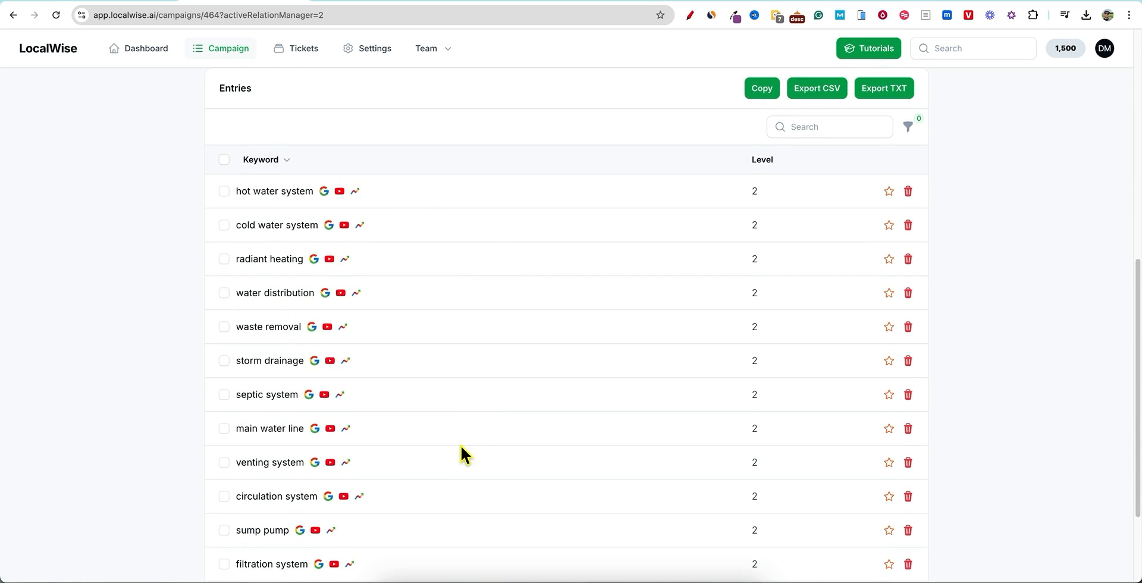
scroll(470, 444, "up", 3)
scroll(589, 387, "up", 1)
scroll(553, 363, "up", 1)
scroll(589, 344, "up", 1)
scroll(637, 323, "up", 1)
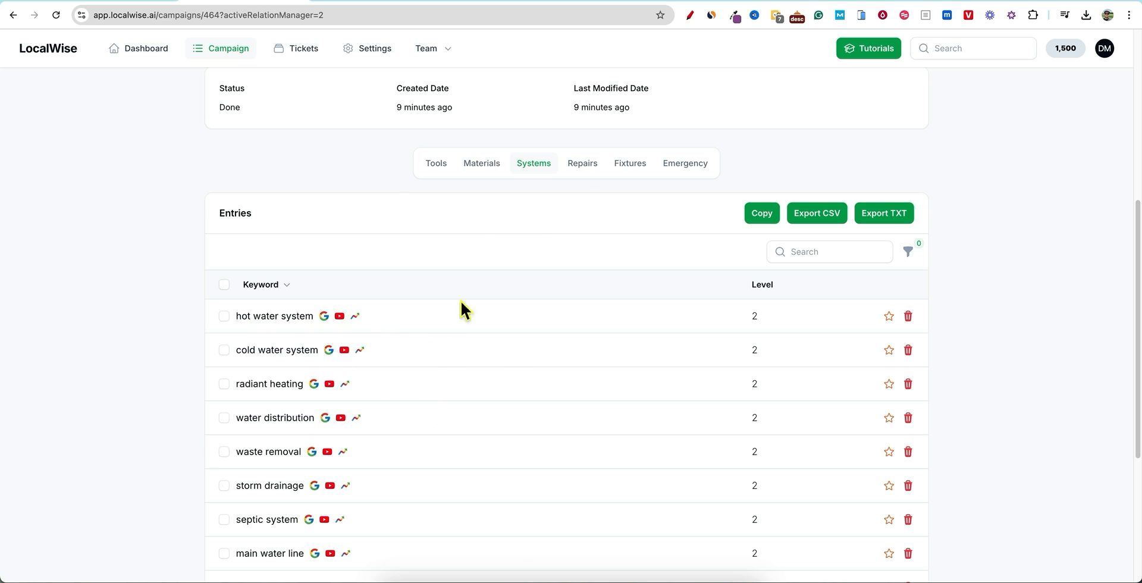
- Open the Repairs cluster and bring its keyword entries into view
left_click(587, 167)
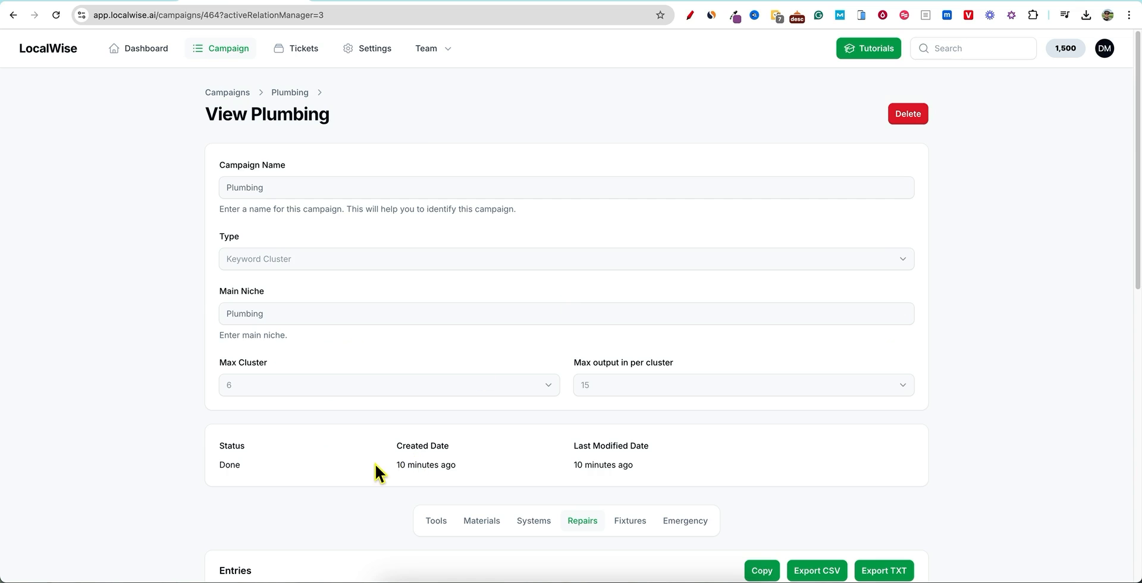
scroll(376, 462, "down", 3)
scroll(376, 471, "down", 3)
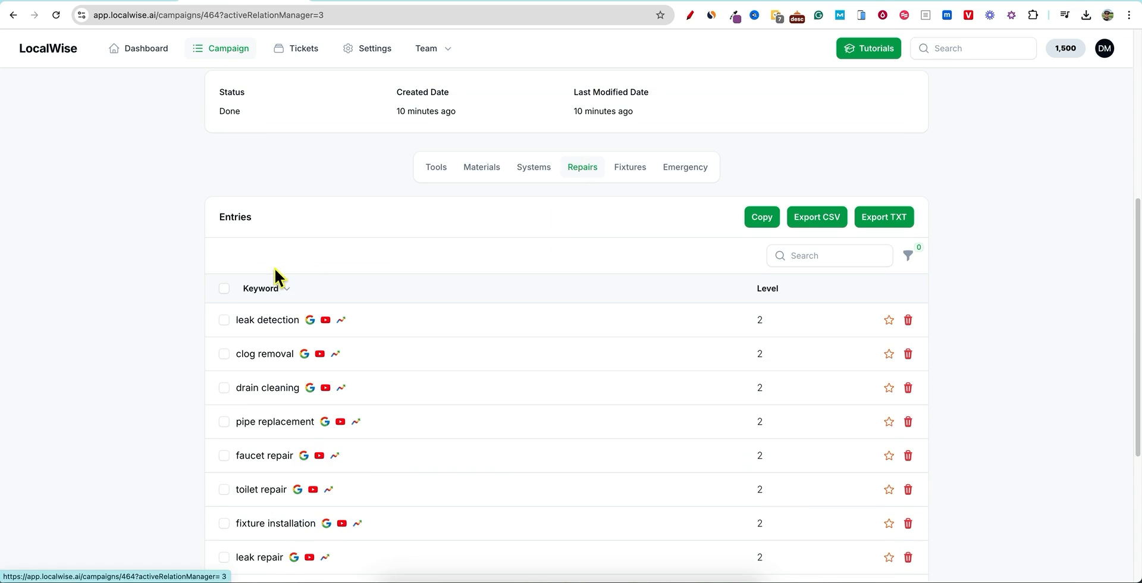
left_click(223, 287)
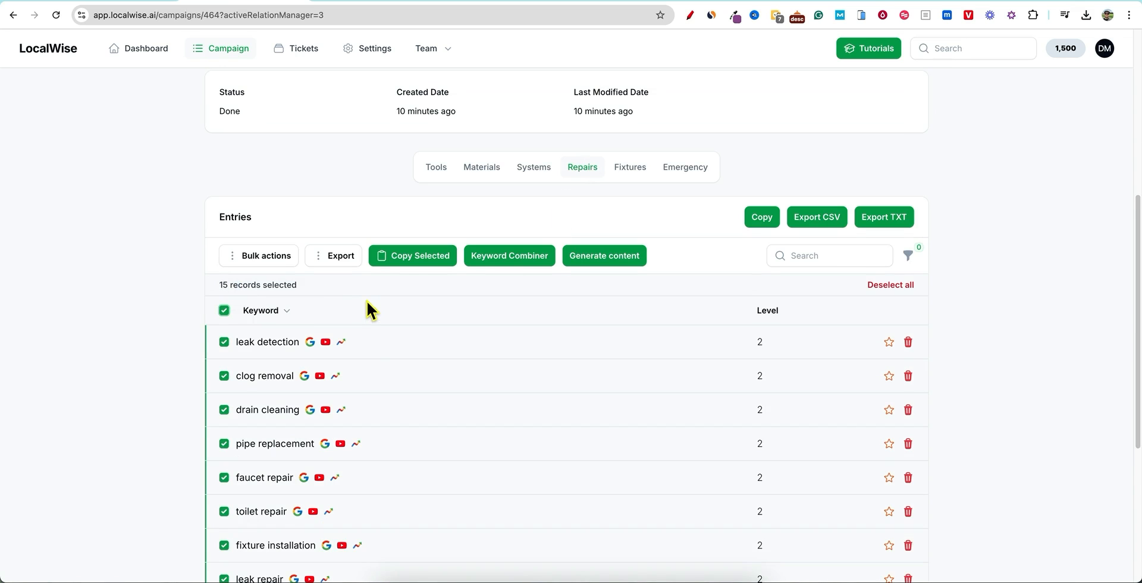
scroll(387, 365, "down", 1)
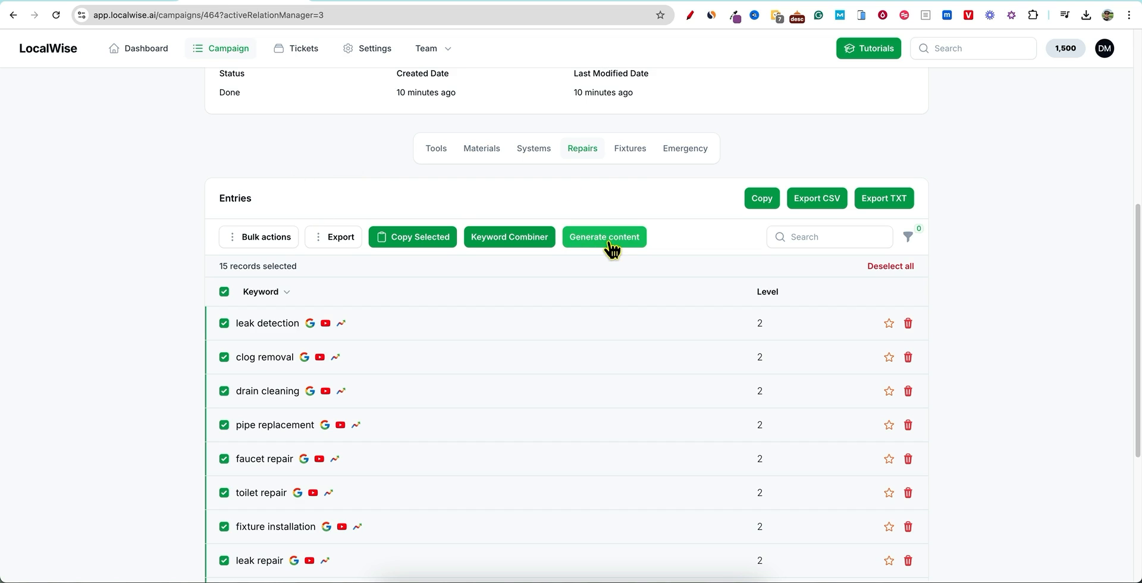
left_click(224, 292)
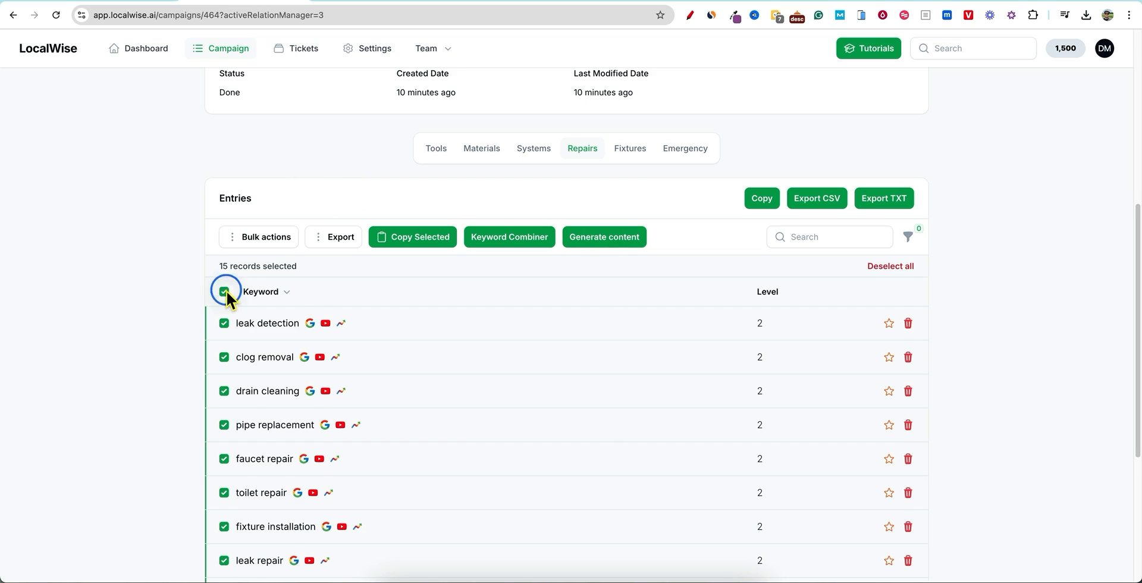
left_click(224, 270)
left_click(223, 269)
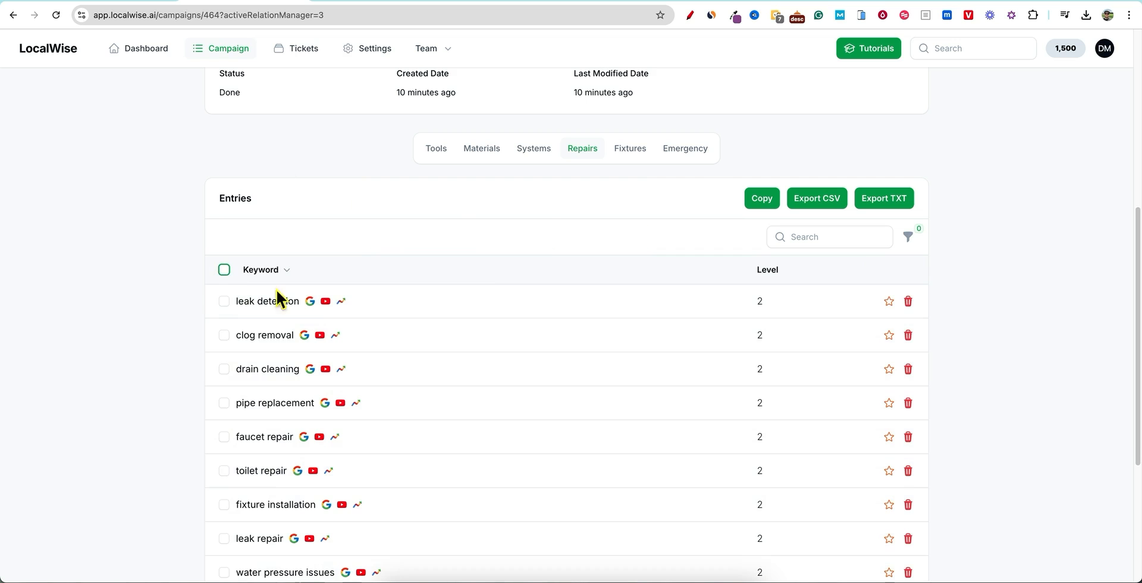
- Select the leak detection and clog removal keywords and start a Generate content campaign from them
scroll(470, 256, "up", 1)
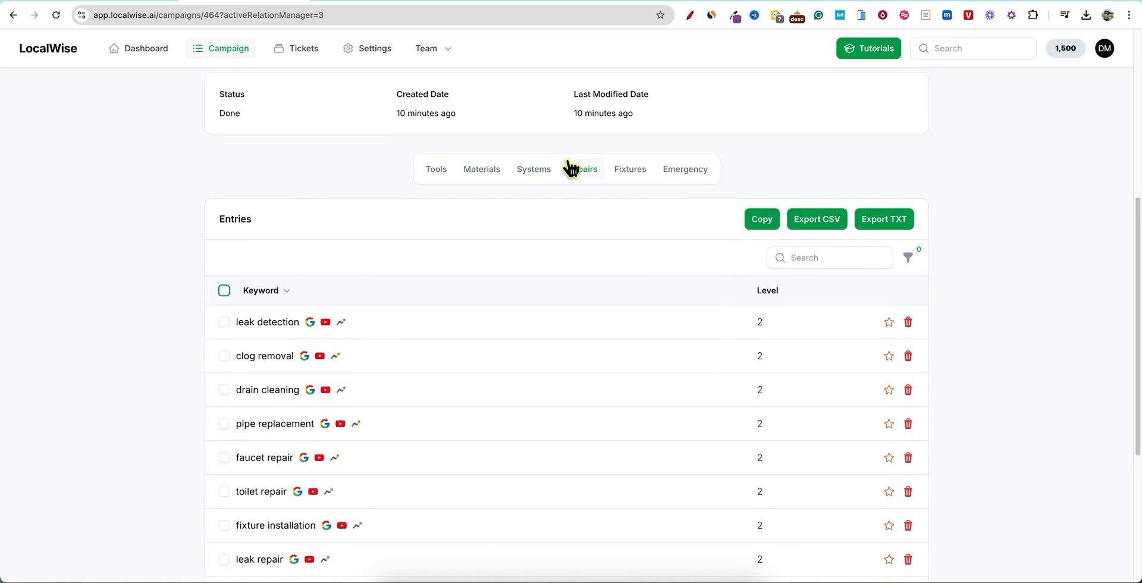
left_click(224, 309)
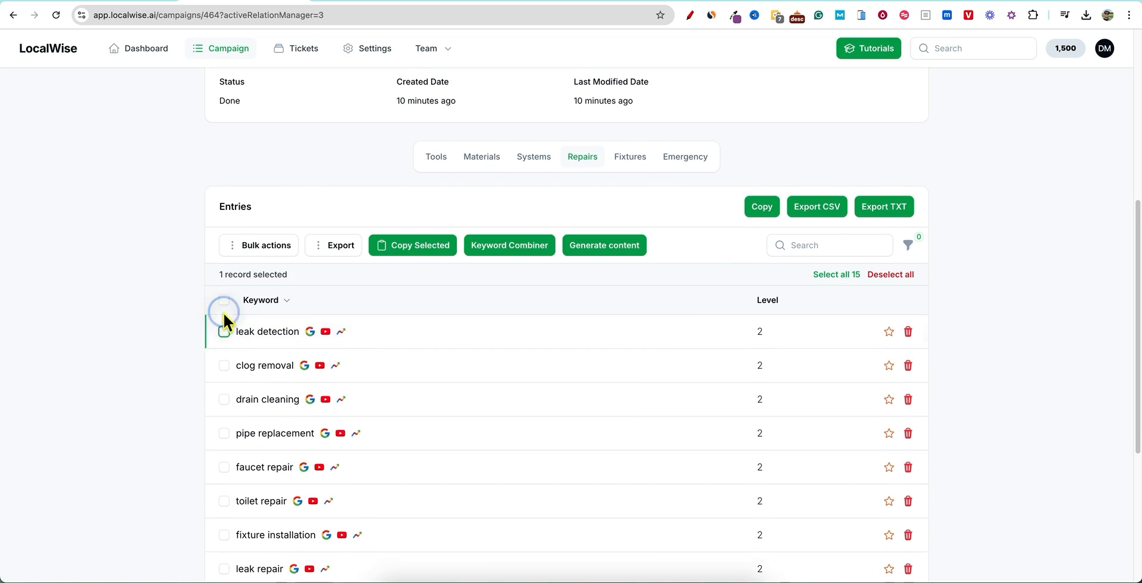
left_click(224, 365)
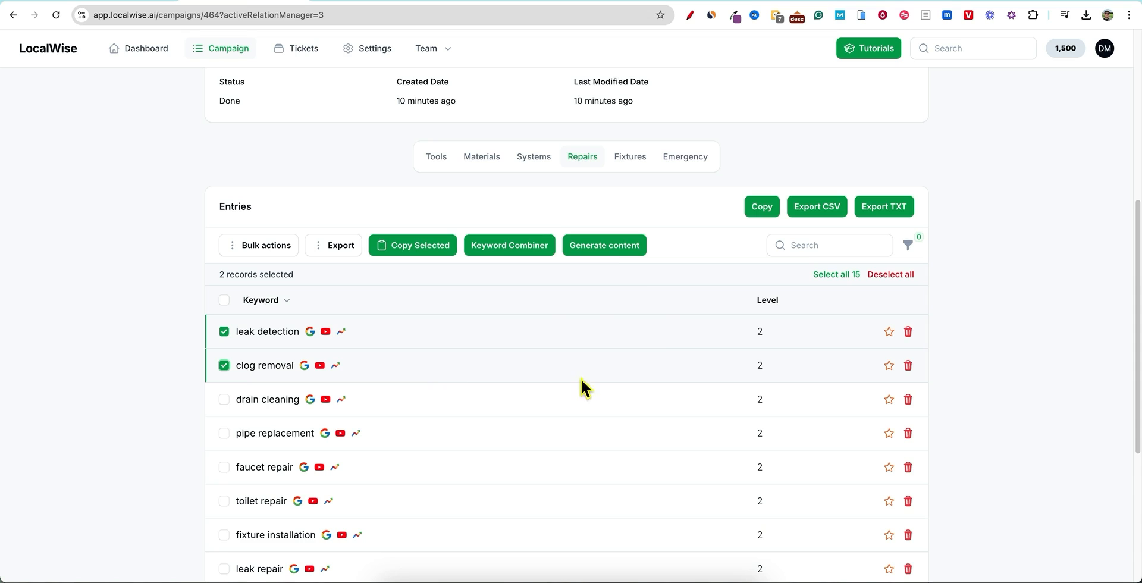
left_click(619, 248)
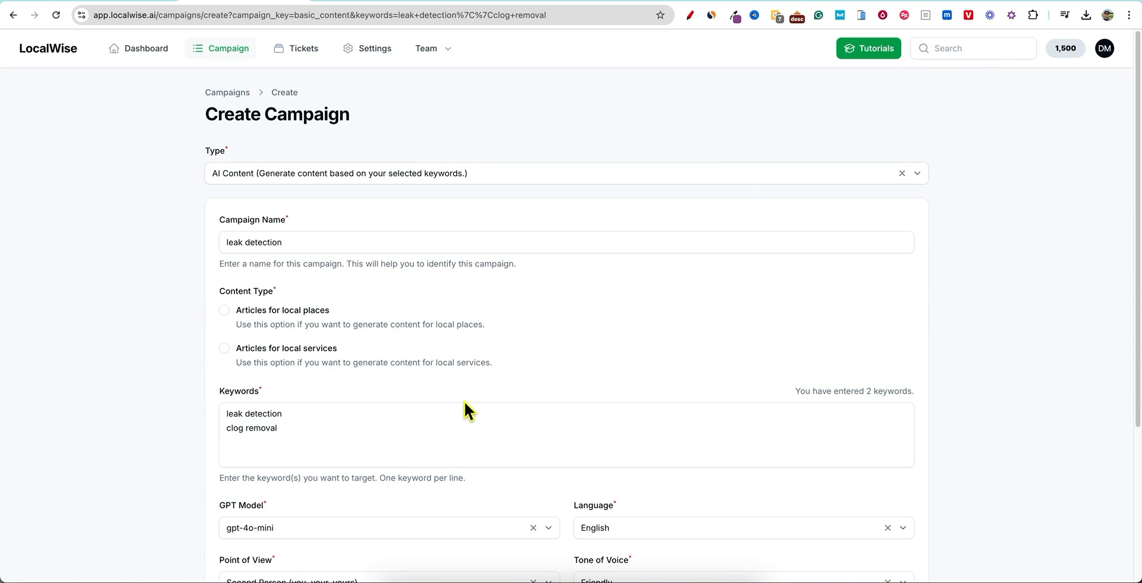
- Look over the AI Content campaign form and set the content type to Articles for local services
scroll(463, 398, "down", 3)
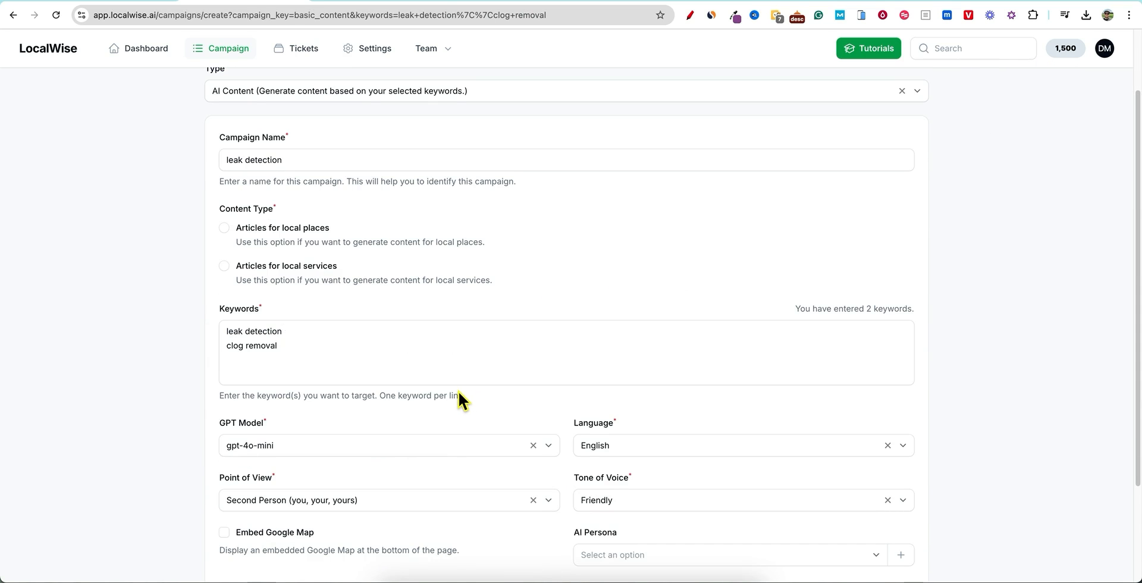
scroll(458, 391, "up", 1)
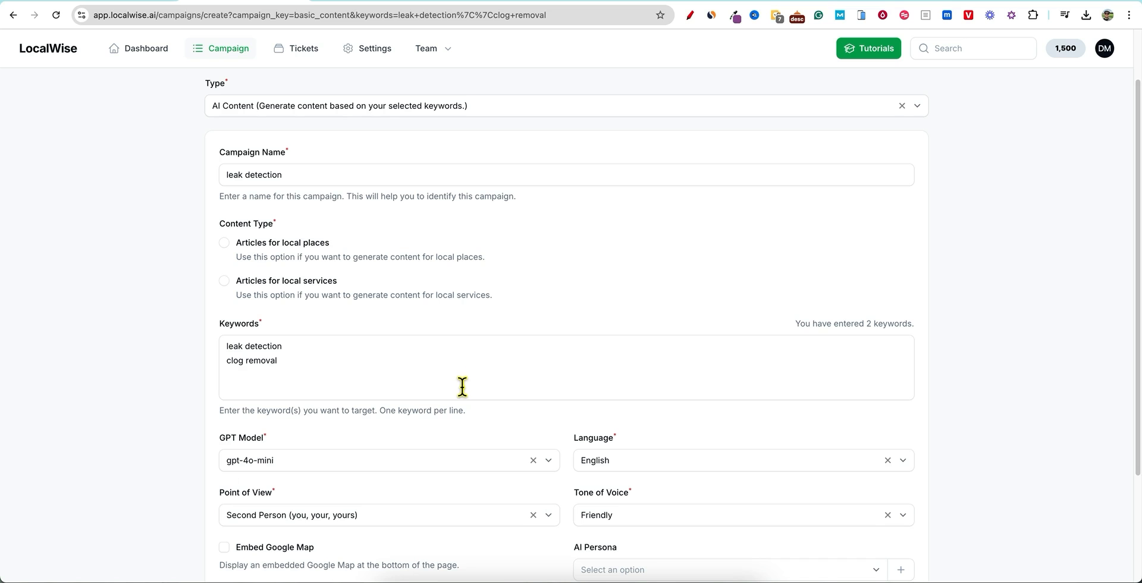
scroll(388, 411, "down", 1)
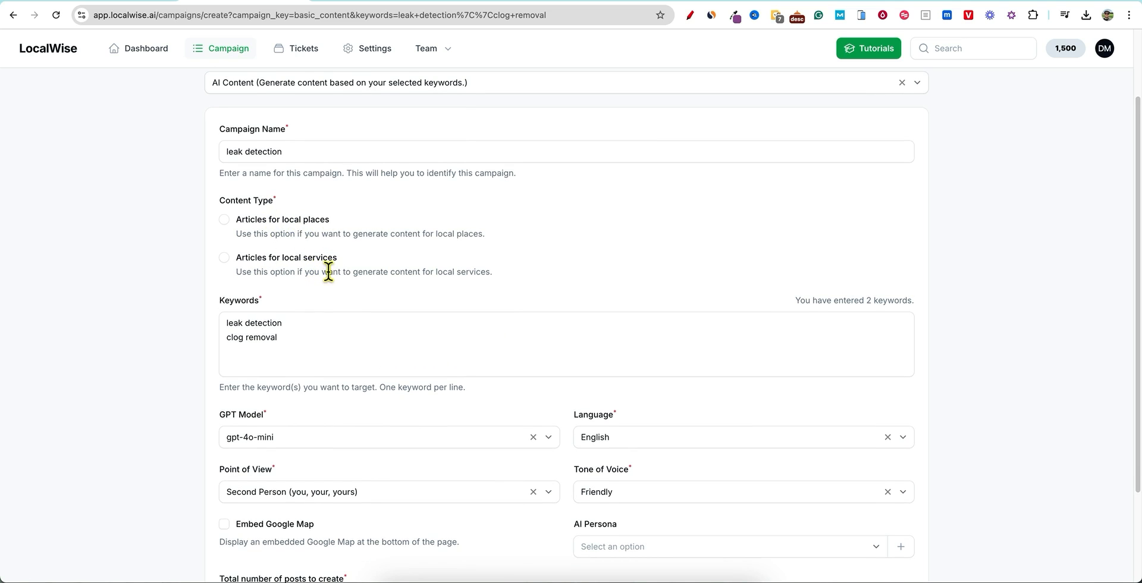
scroll(352, 262, "up", 2)
scroll(352, 263, "up", 1)
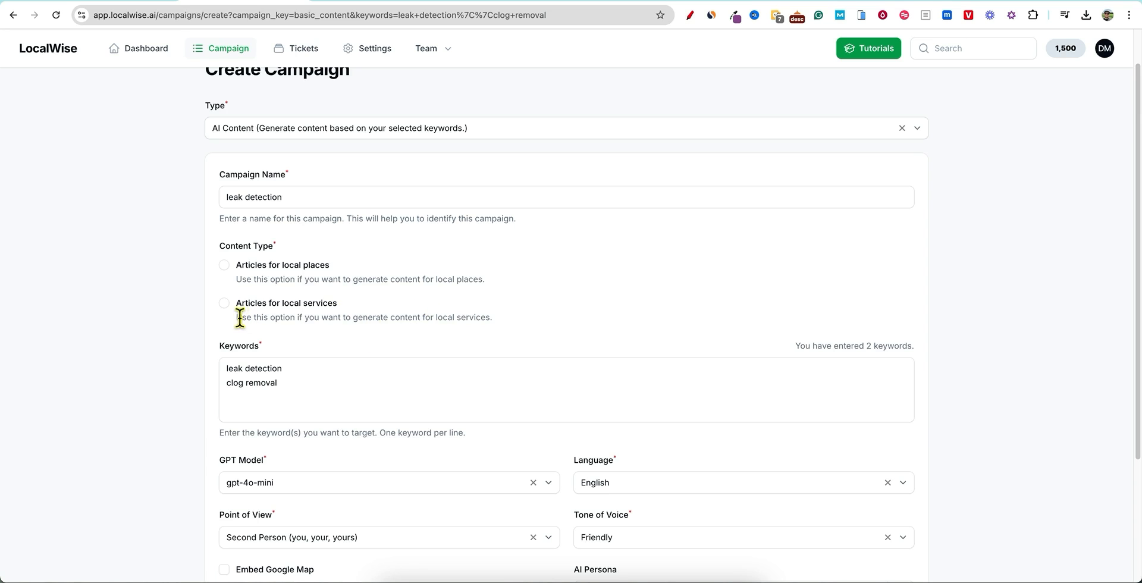
left_click(224, 304)
scroll(288, 375, "down", 2)
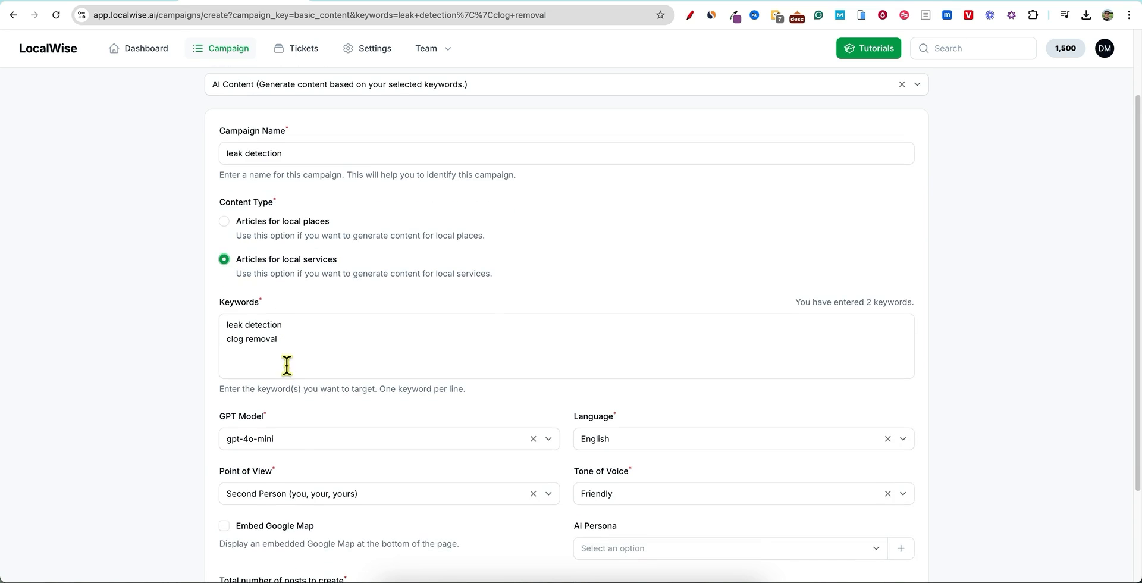
scroll(278, 348, "down", 4)
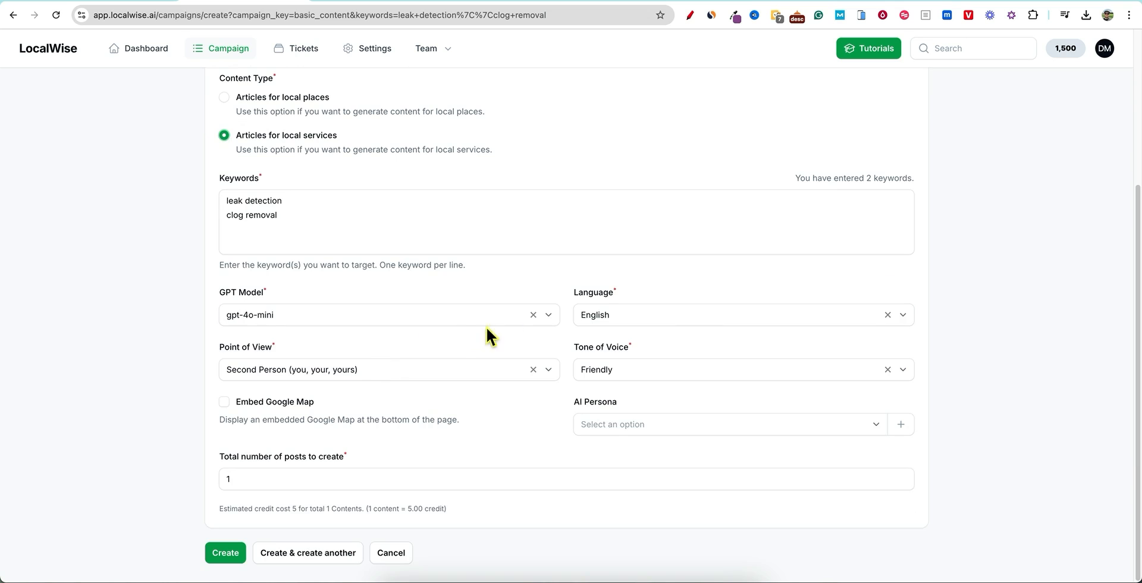
- Check which GPT models the campaign form offers, including a search for "gpt"
left_click(548, 315)
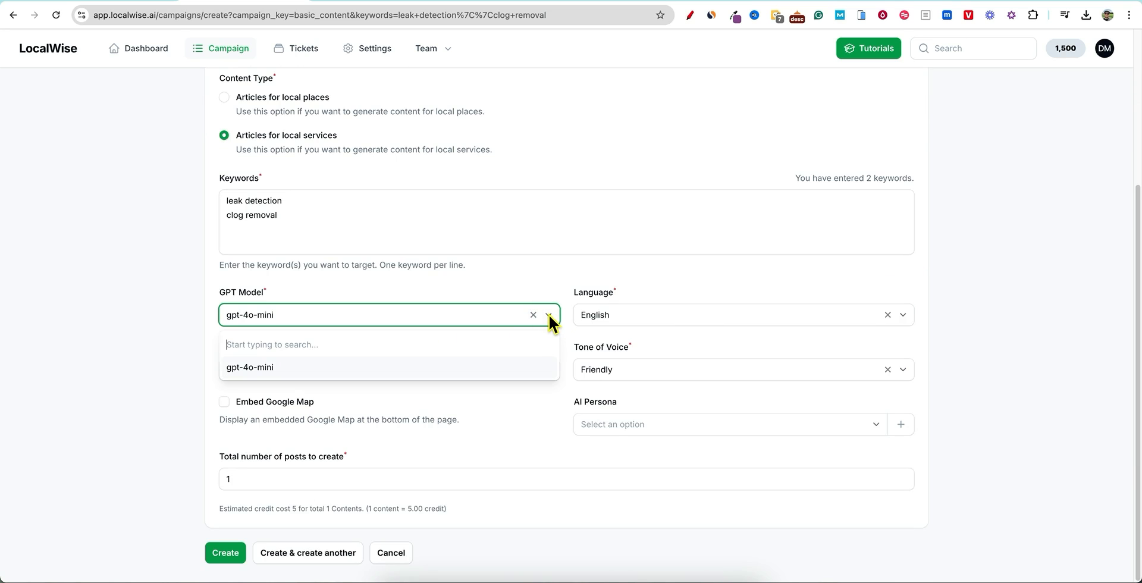
left_click(362, 368)
left_click(521, 265)
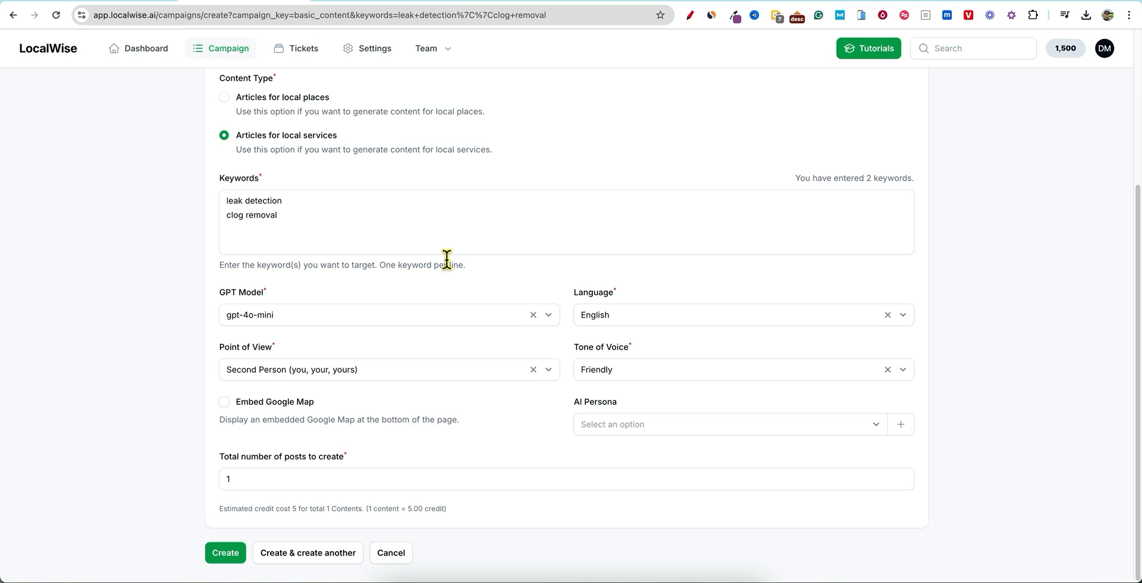
left_click(547, 315)
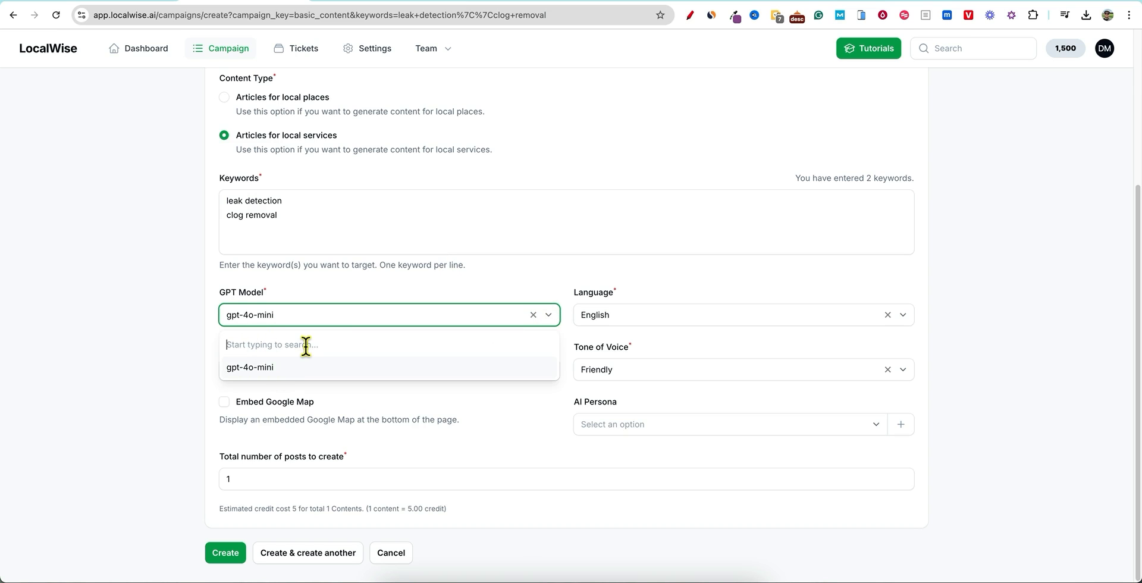
type("gpt")
key("BackSpace")
key("BackSpace")
key("BackSpace")
left_click(335, 320)
left_click(336, 320)
scroll(356, 361, "up", 1)
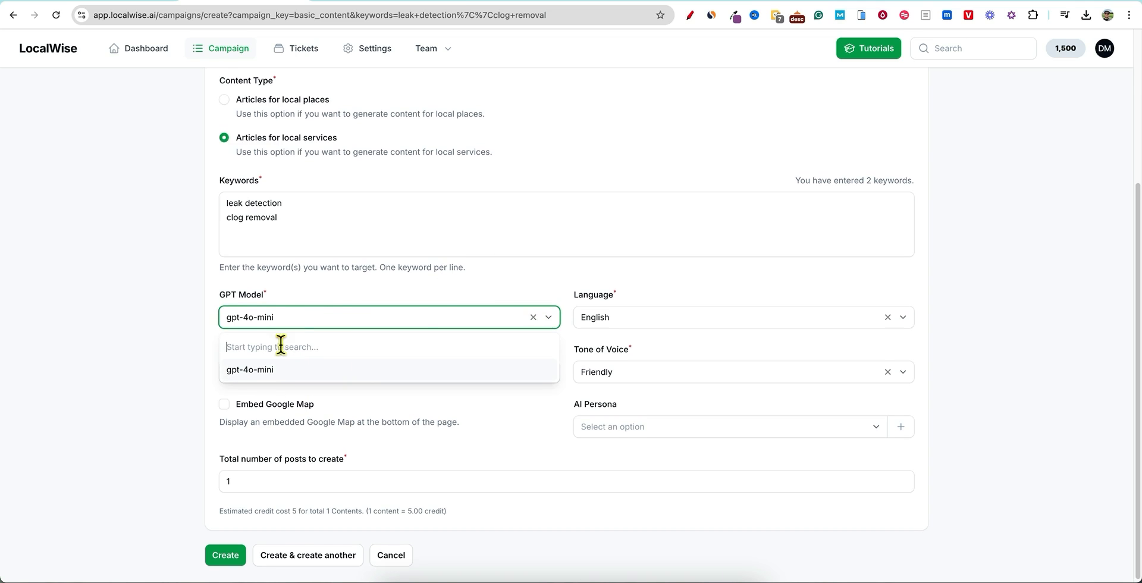
left_click(506, 274)
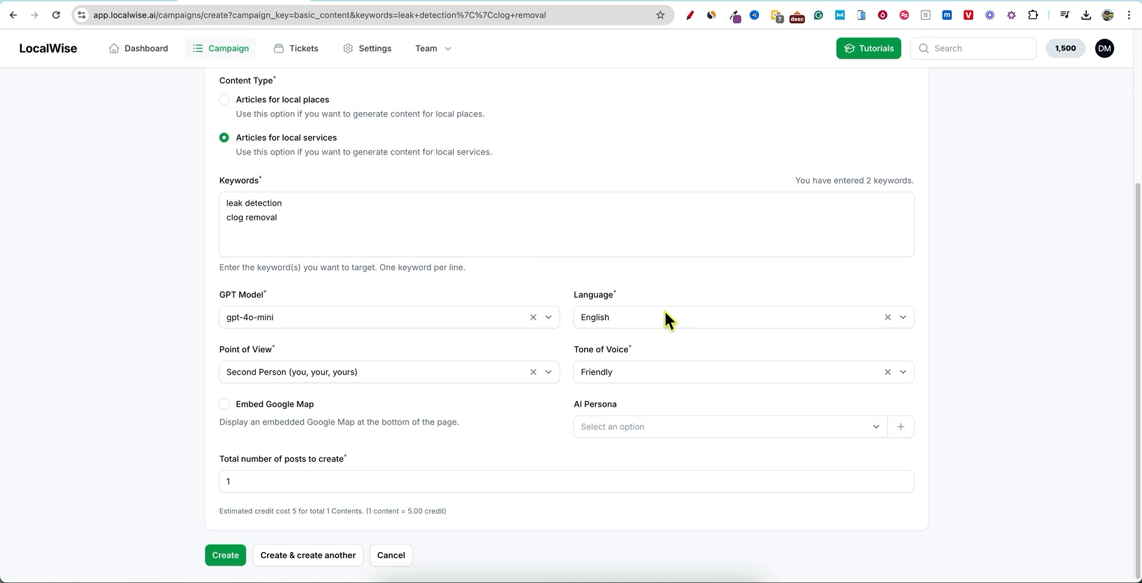
- Set the tone of voice to Professional and the AI persona to Colson Whitehead (Professional)
left_click(683, 370)
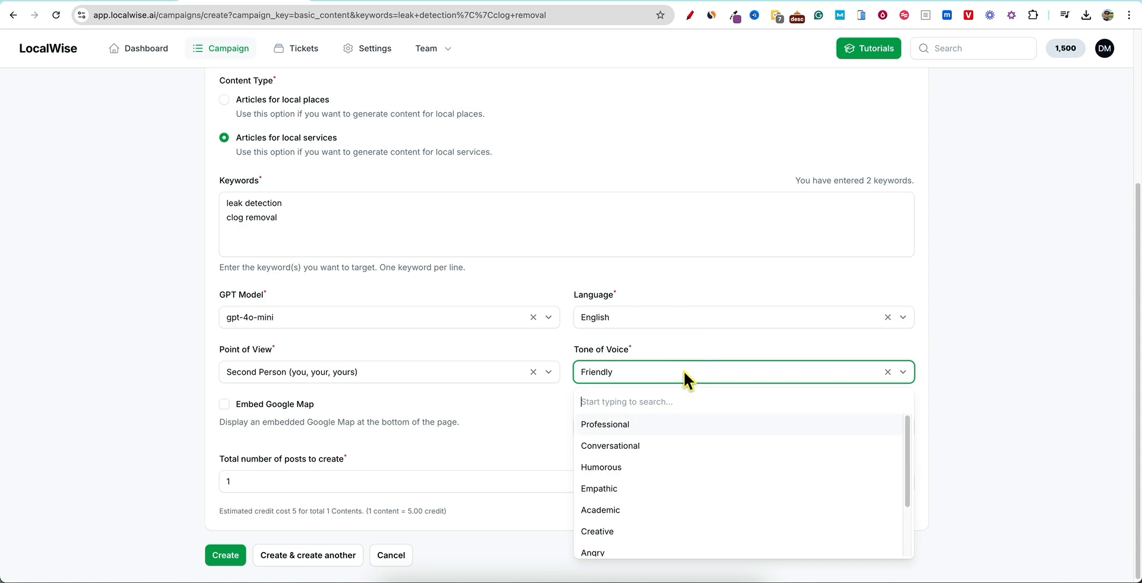
left_click(620, 423)
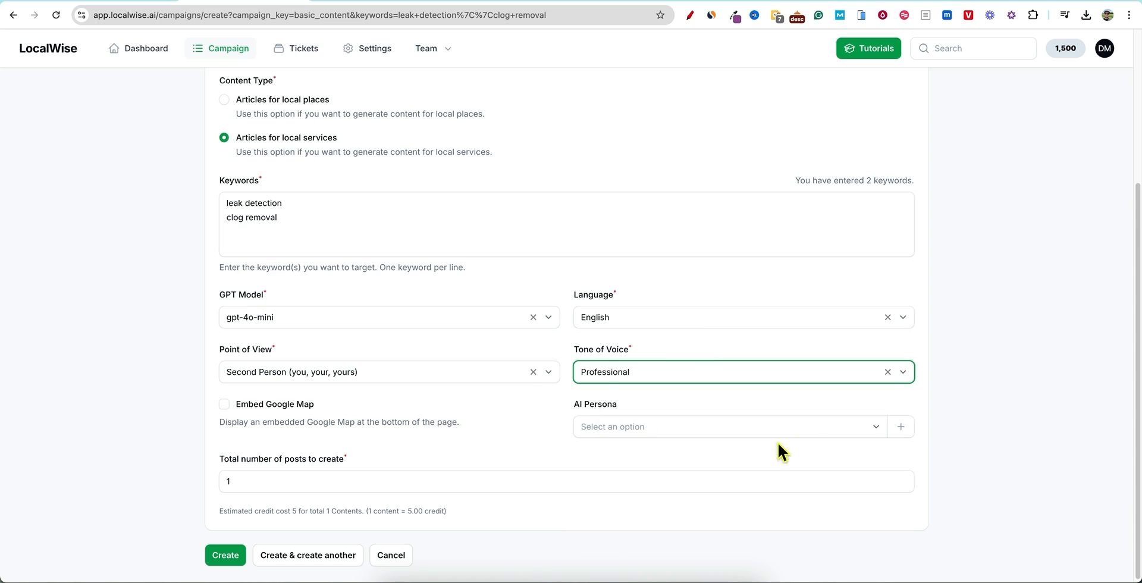
left_click(758, 424)
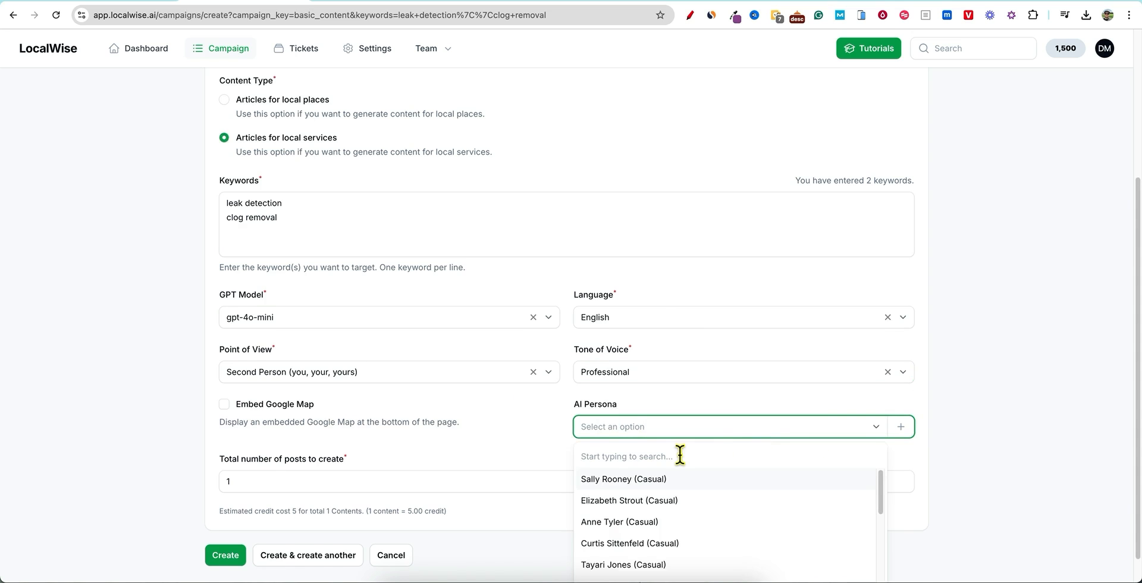
scroll(708, 501, "down", 2)
scroll(709, 505, "down", 1)
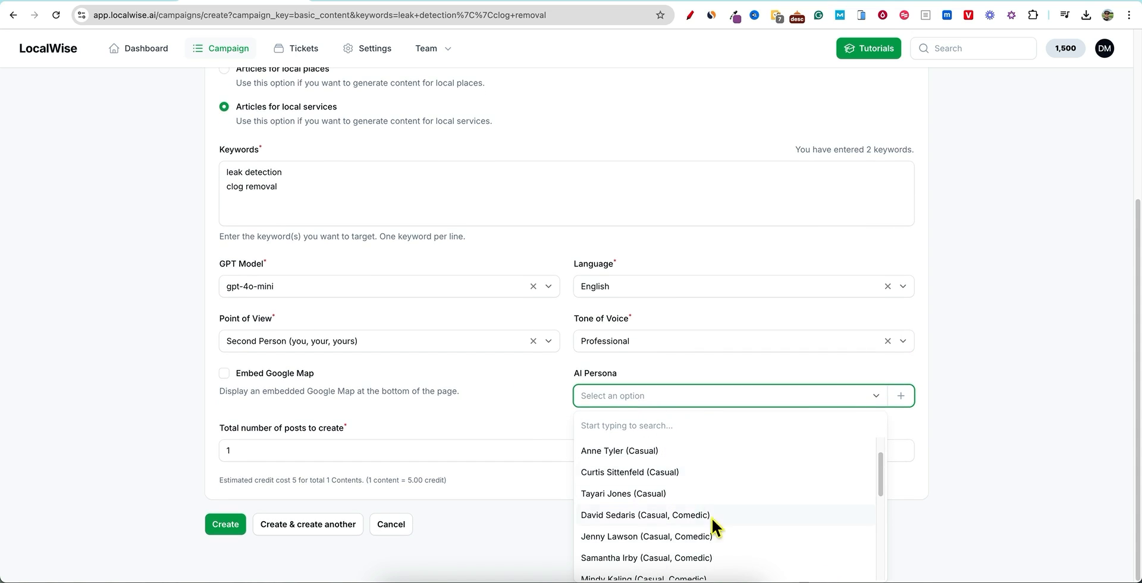
scroll(690, 509, "down", 10)
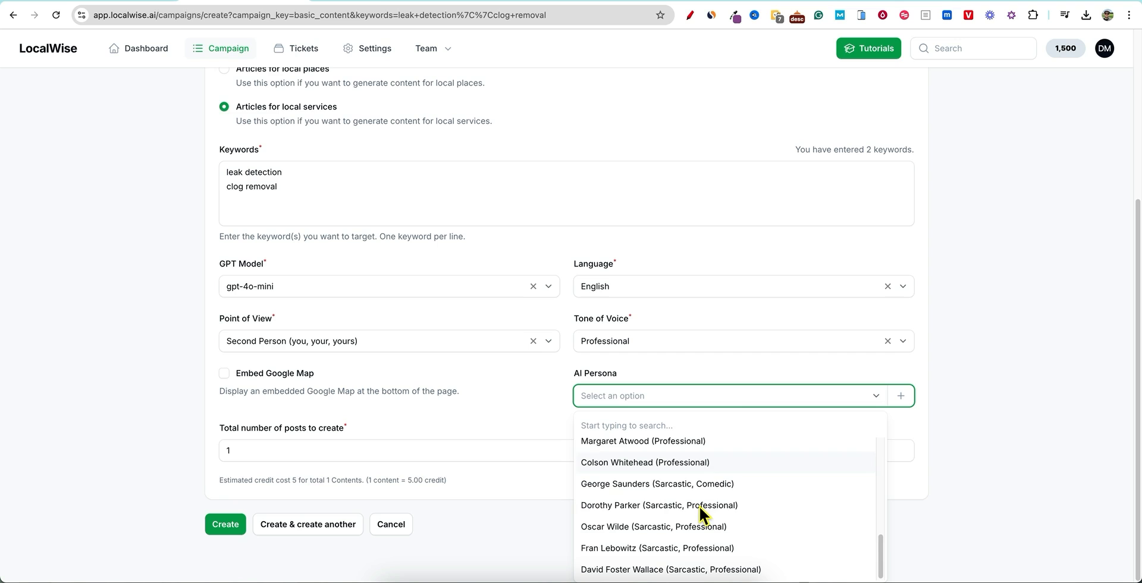
scroll(701, 505, "up", 1)
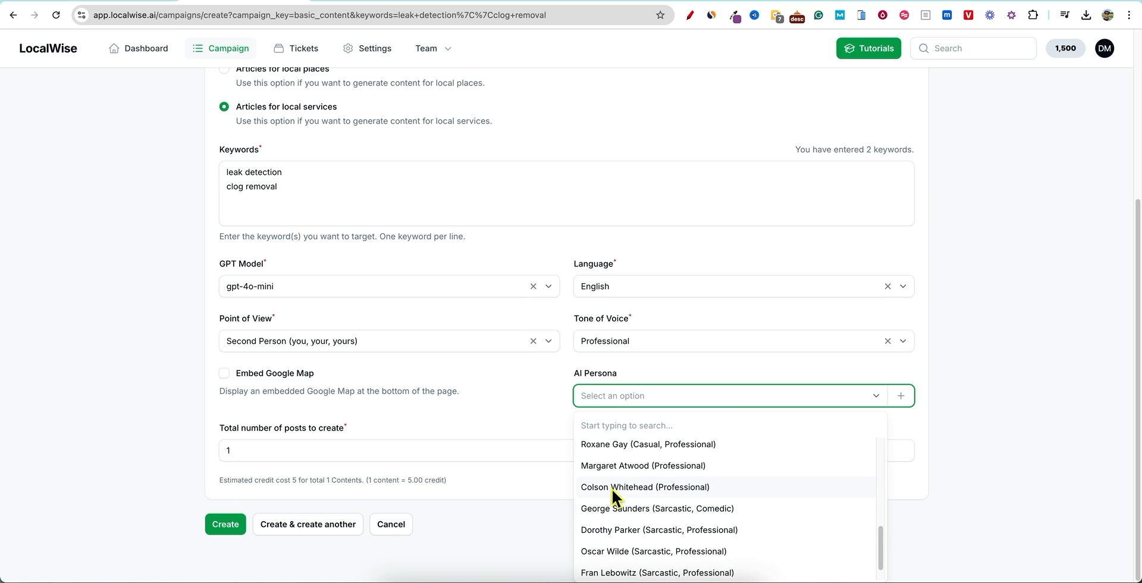
left_click(680, 487)
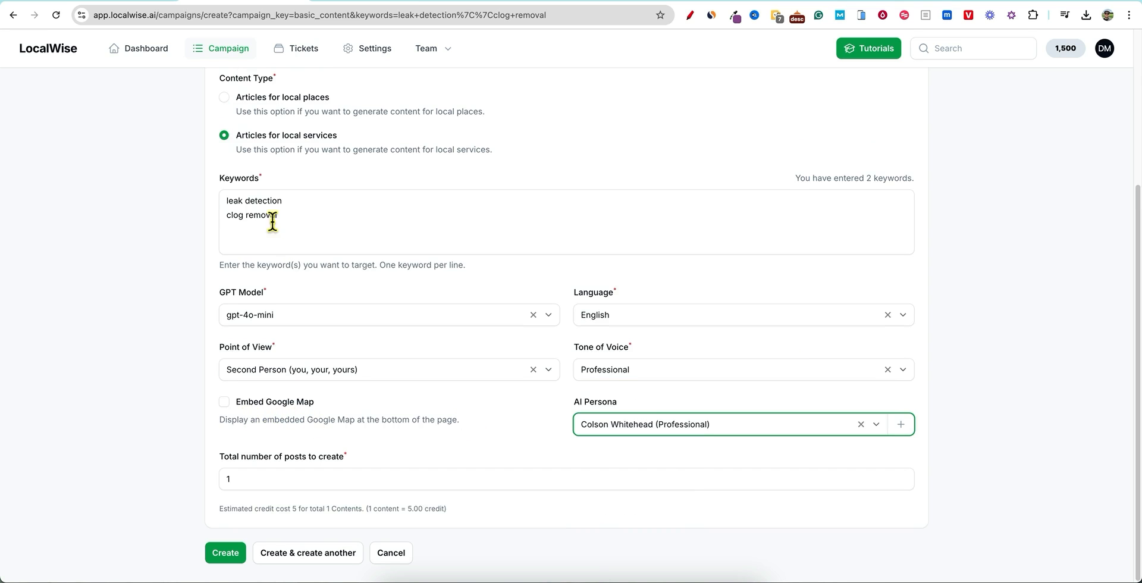
- Enable the embedded Google Map for the AI Content campaign and highlight its two target keywords
left_click(224, 402)
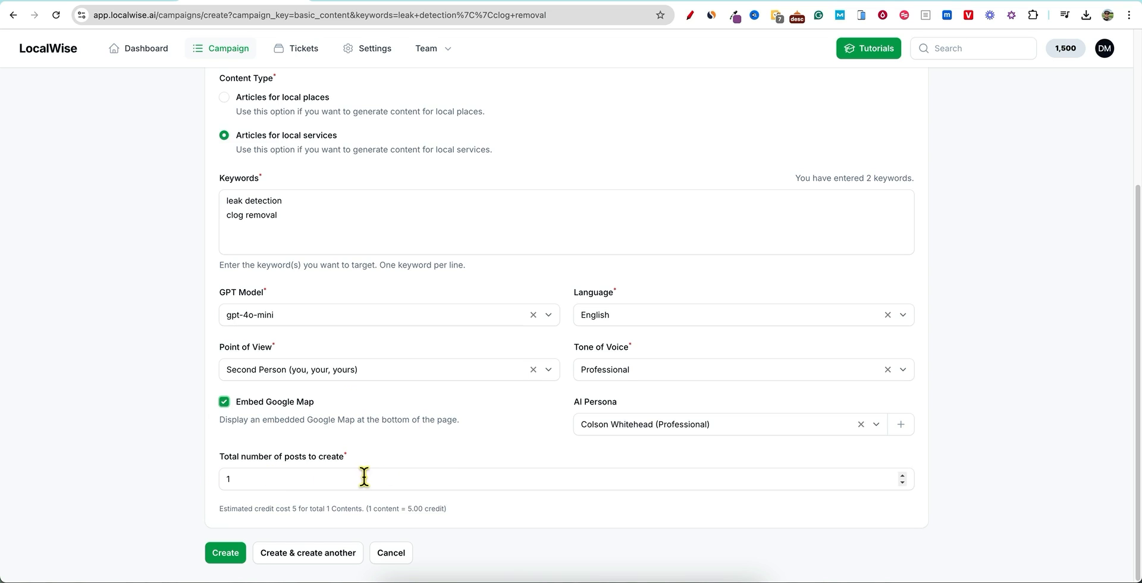
left_click(225, 202)
left_click_drag(225, 202, 293, 220)
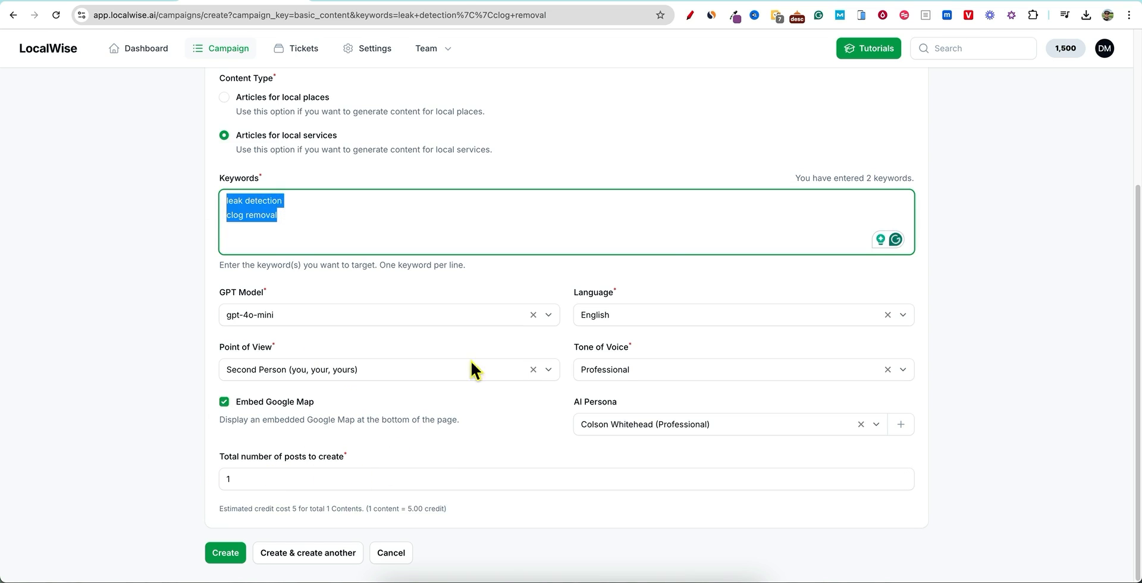
left_click(667, 213)
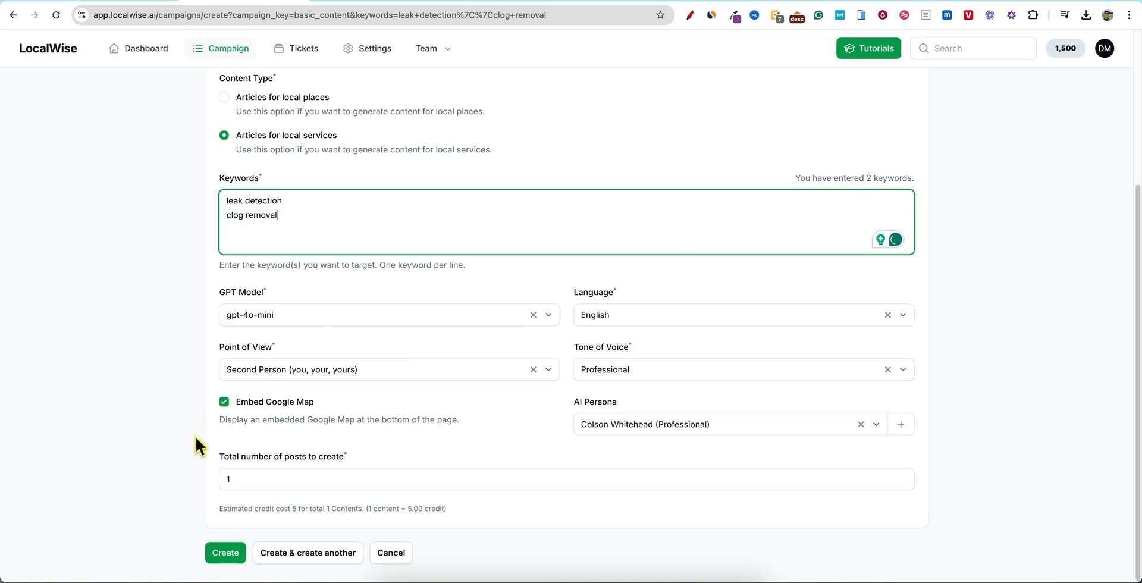
- Set the total number of posts to create to 2 and create the AI Content campaign
left_click(261, 484)
key("BackSpace")
type("2")
left_click(492, 241)
left_click_drag(228, 202, 284, 202)
left_click(539, 174)
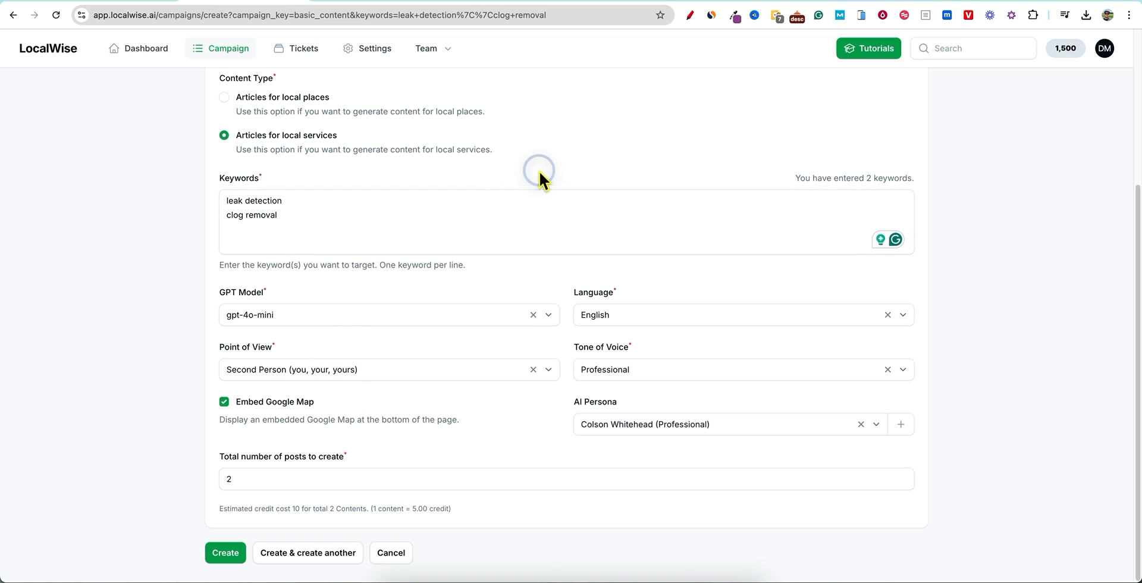
left_click(229, 554)
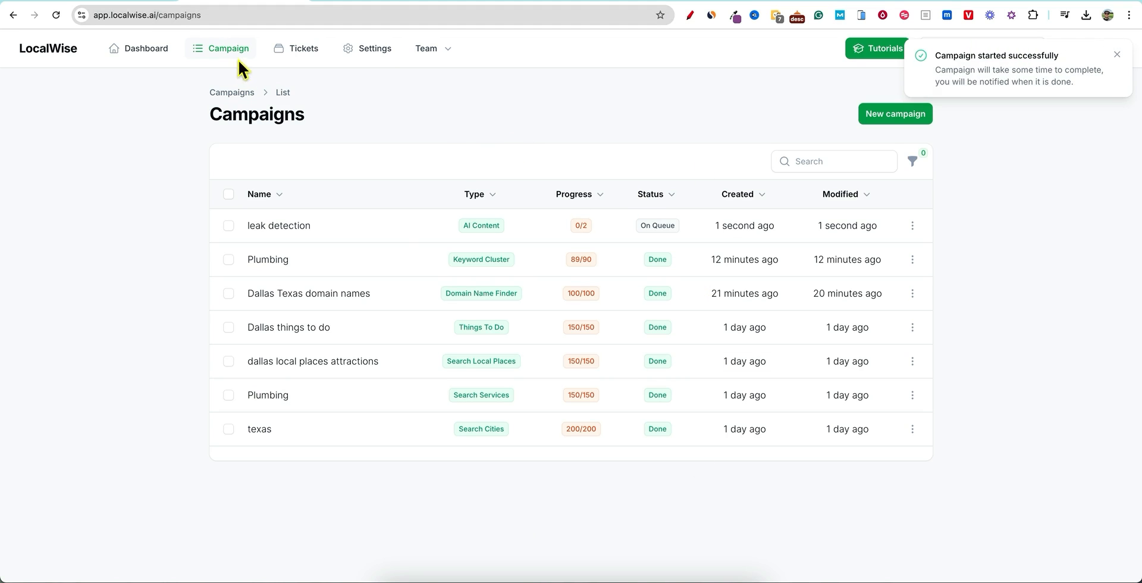
- Open the Plumbing campaign of type Search Services from the campaign list and show its keyword entries
left_click(896, 115)
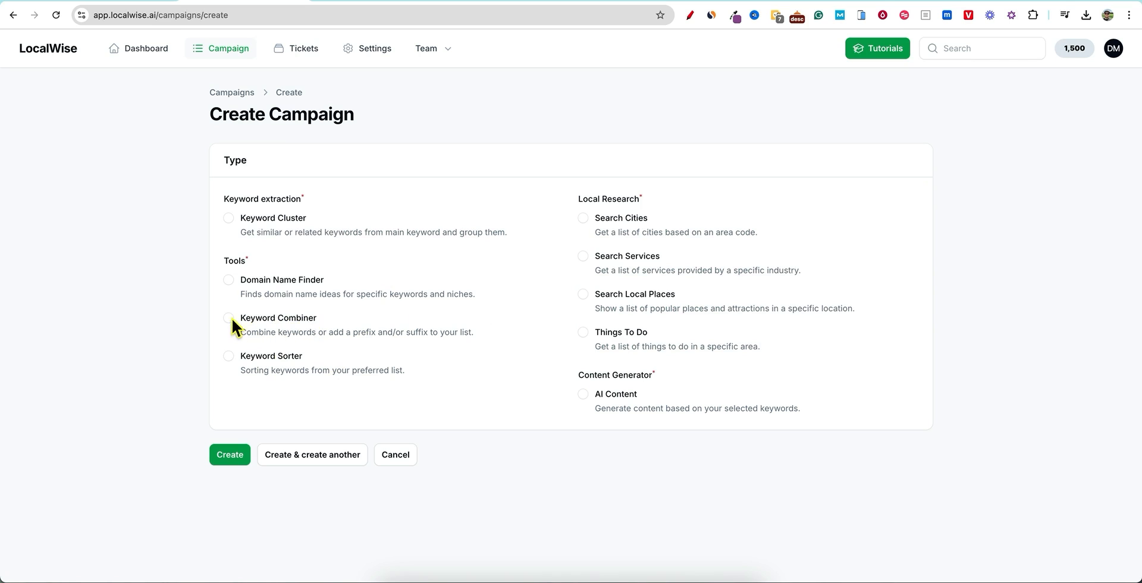
left_click(234, 55)
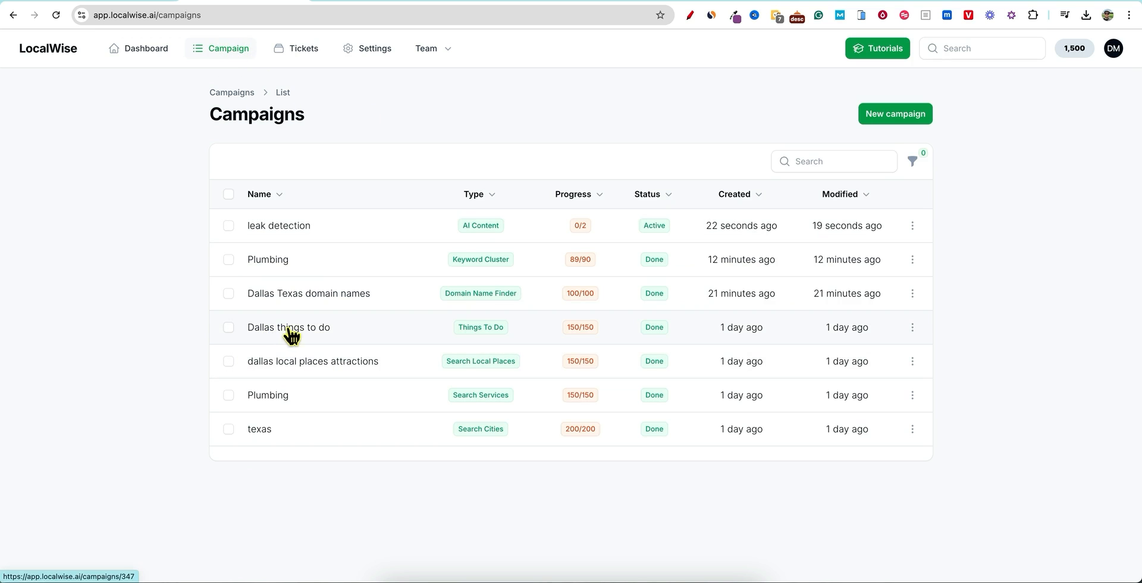
left_click(353, 388)
scroll(351, 381, "down", 3)
scroll(334, 396, "up", 8)
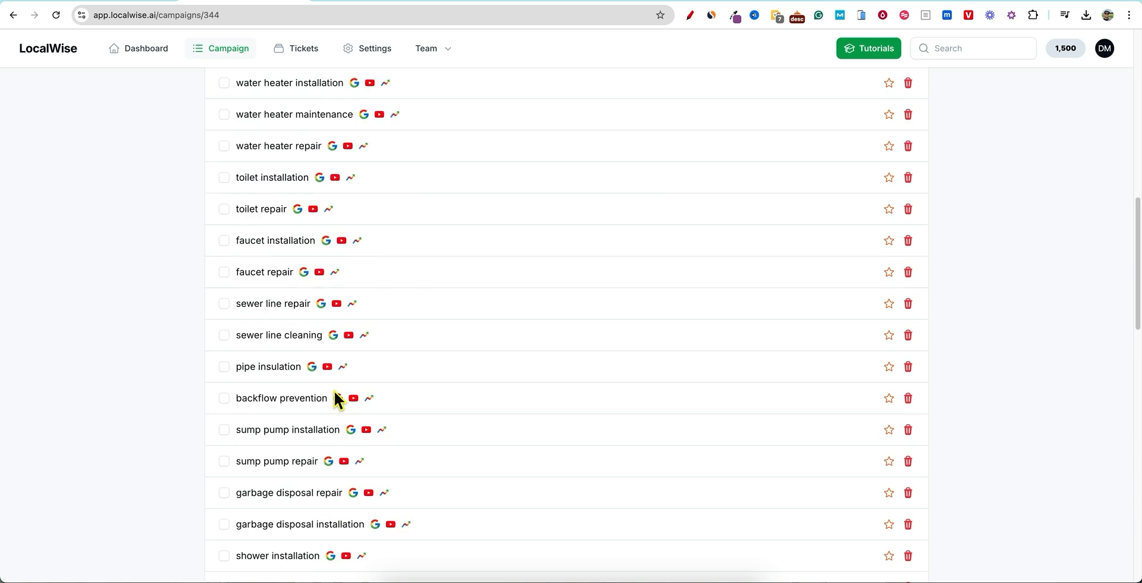
scroll(336, 393, "up", 5)
scroll(342, 399, "down", 2)
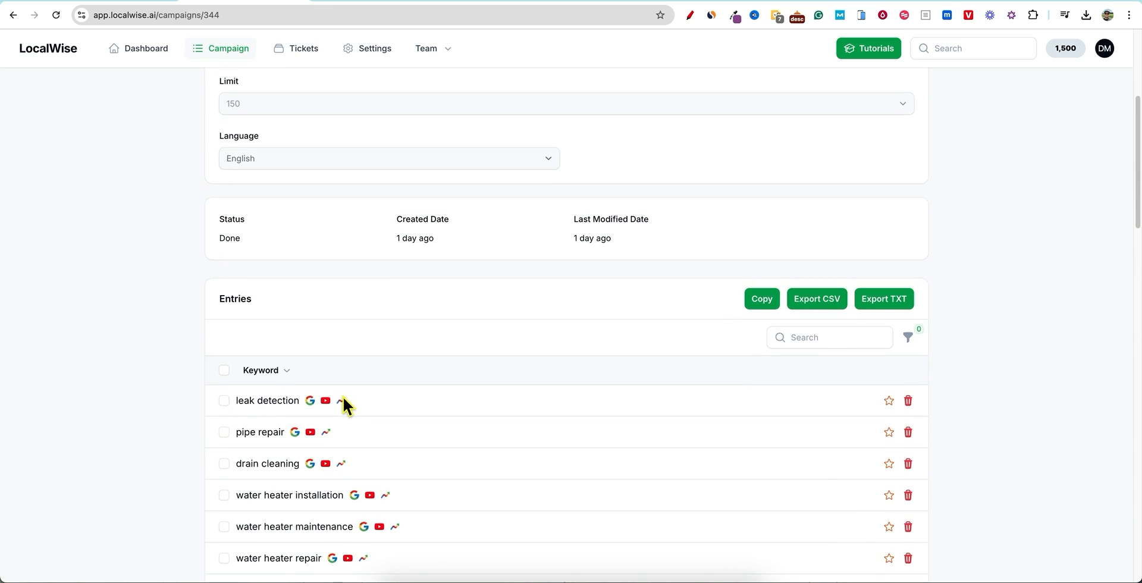
scroll(242, 393, "down", 1)
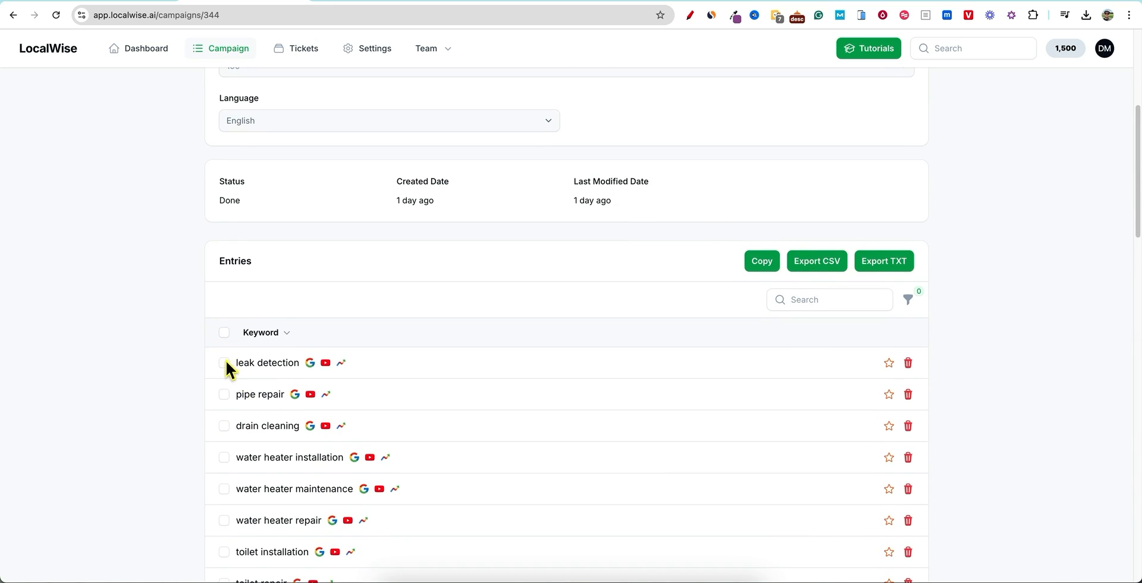
- Select all keywords on the current page of entries and start a Keyword Combiner campaign from them
left_click(224, 362)
left_click(225, 416)
left_click(225, 354)
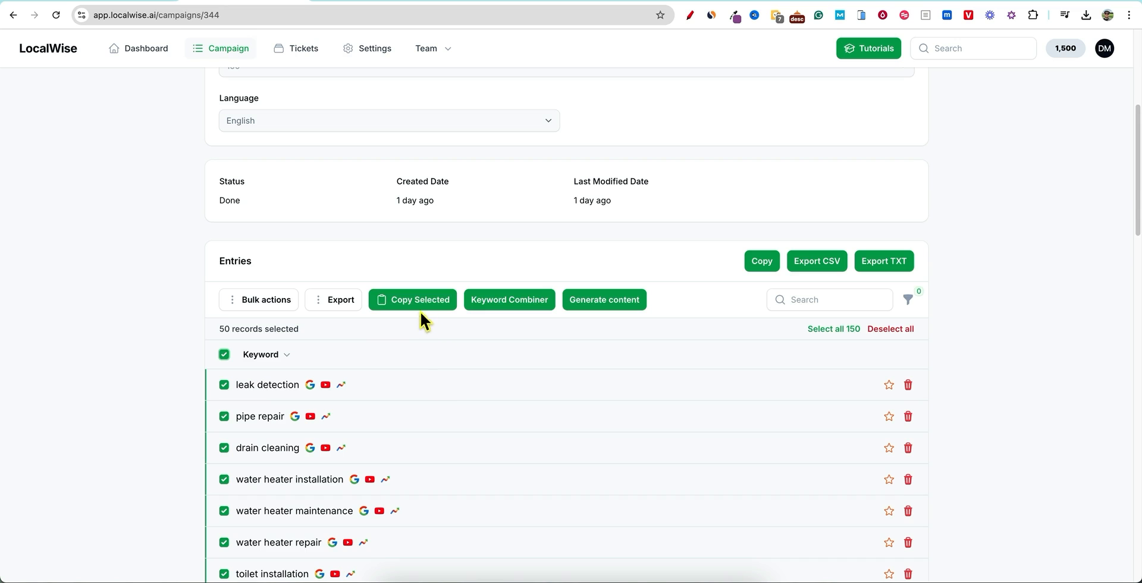
left_click(517, 301)
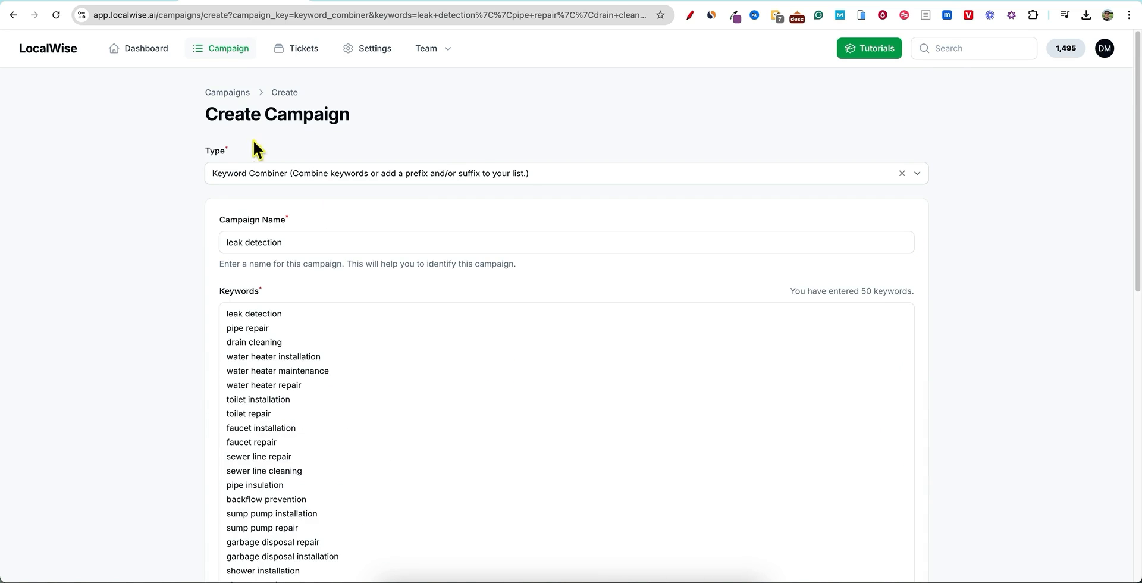
- Rename the Keyword Combiner campaign as leak detection-combiner
scroll(399, 411, "down", 1)
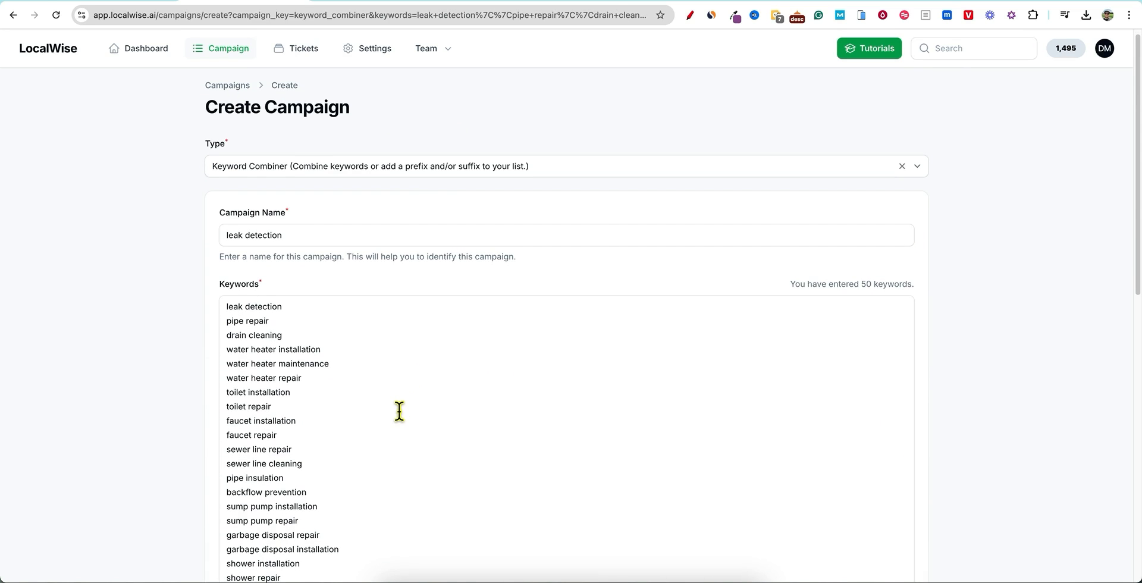
left_click(346, 236)
type("-combiner")
left_click(423, 291)
- Set the keyword suffix to "Dallas, Texas" and create the Keyword Combiner campaign
scroll(423, 292, "down", 3)
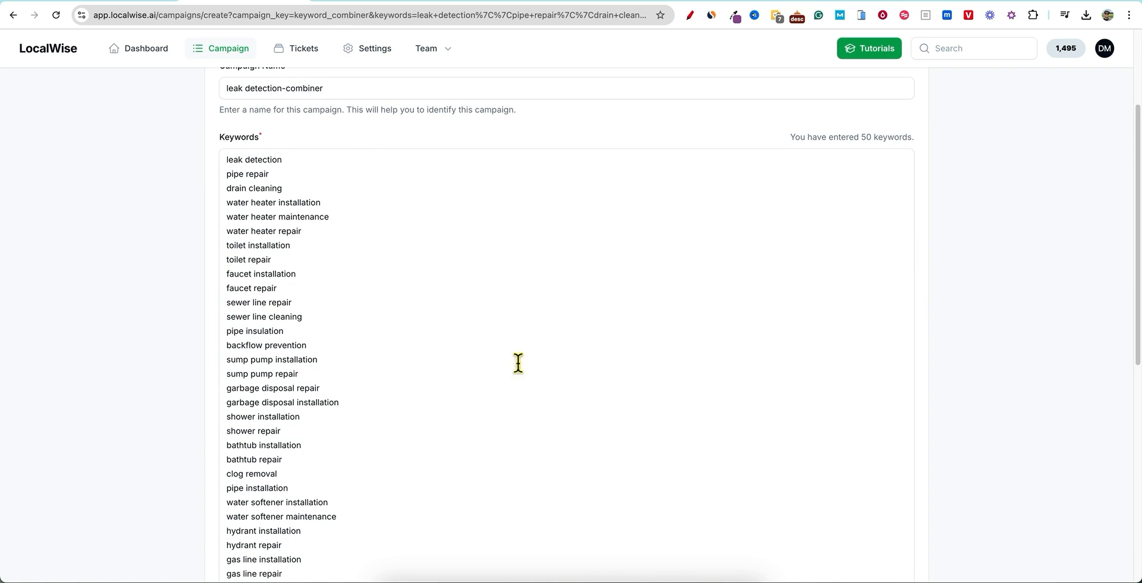
scroll(382, 462, "down", 1)
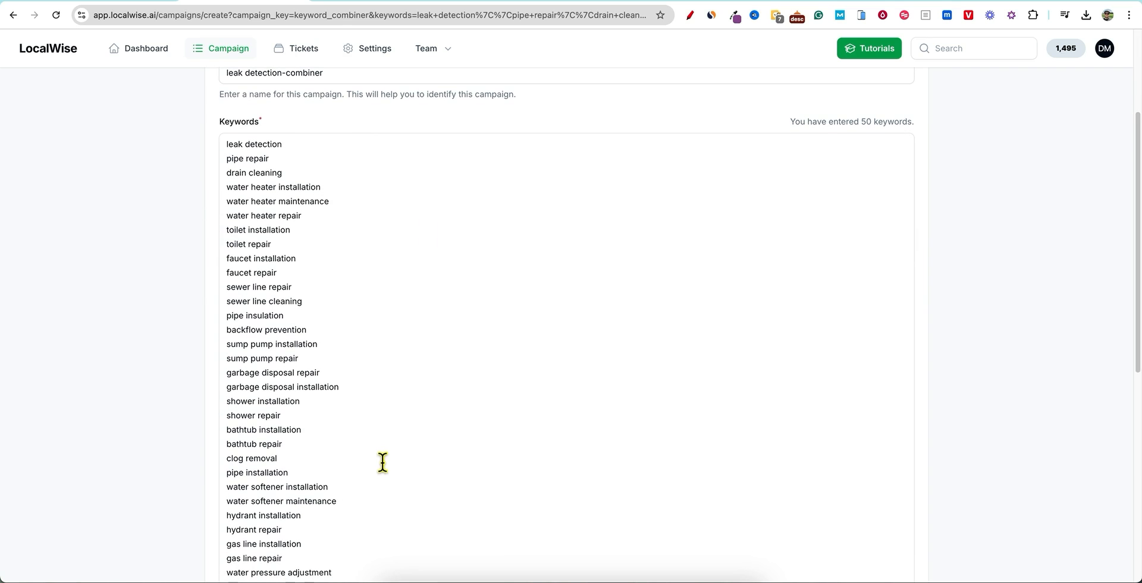
scroll(382, 462, "down", 3)
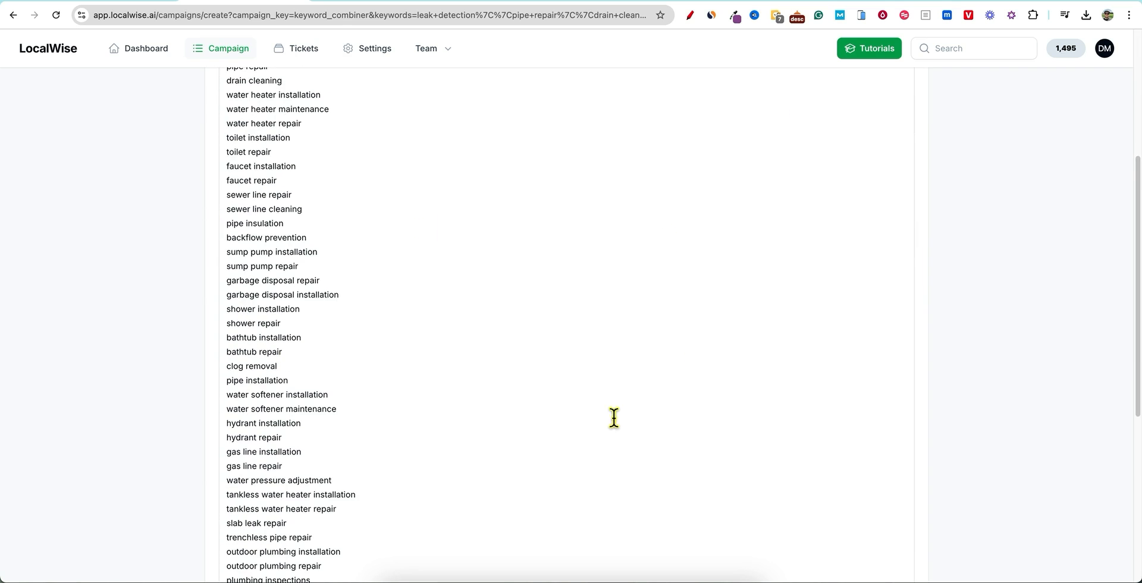
scroll(535, 427, "down", 1)
scroll(519, 428, "down", 4)
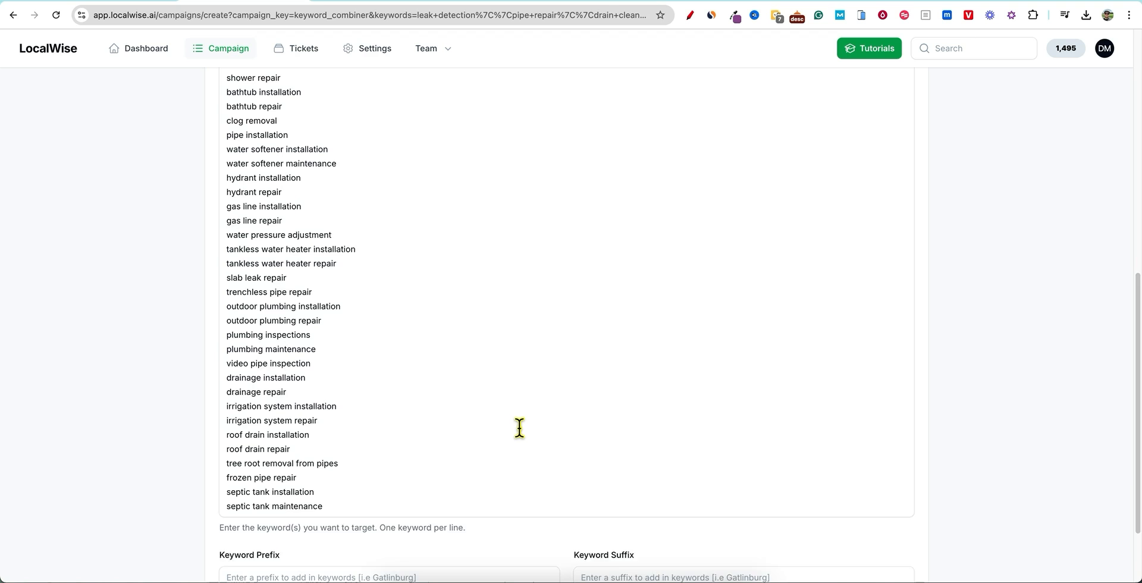
scroll(519, 428, "down", 2)
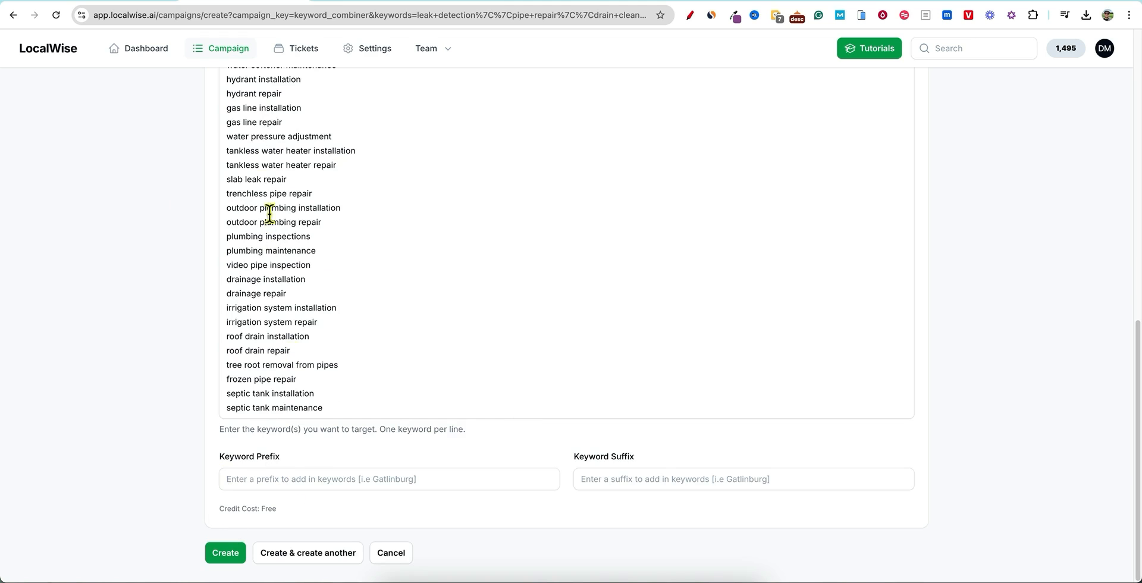
left_click(606, 481)
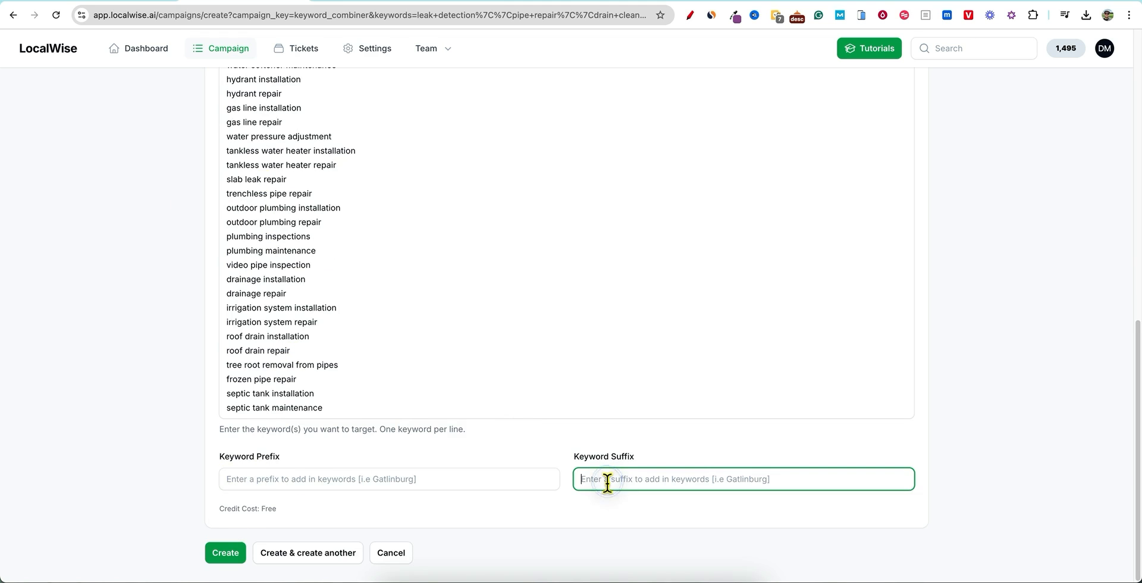
type("Dallas, Texas")
left_click(531, 455)
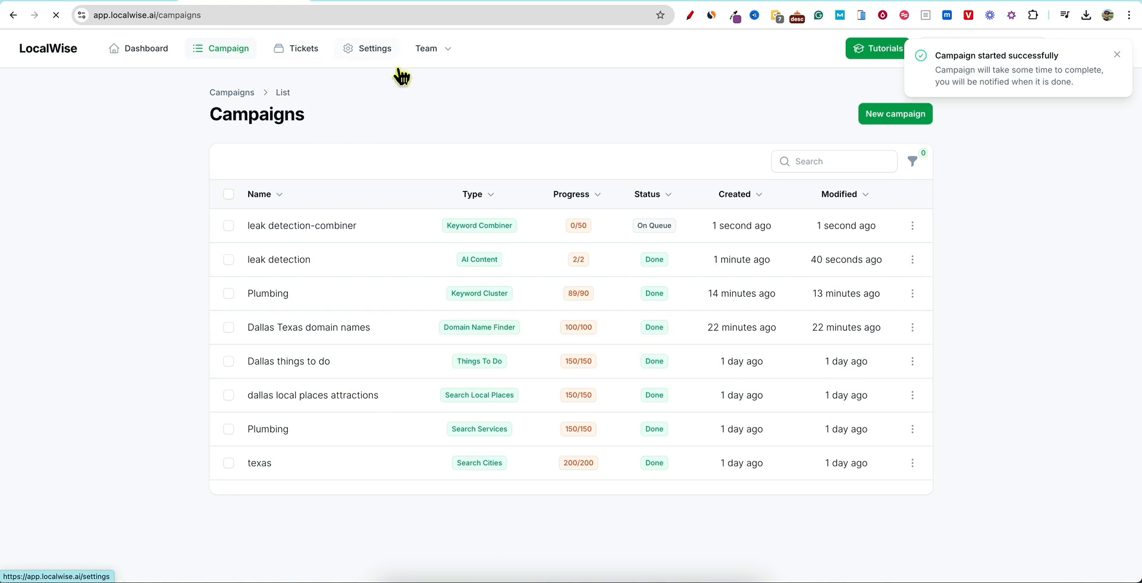
- Open a new Keyword Sorter campaign form and examine its filtering and sorting options
left_click(908, 115)
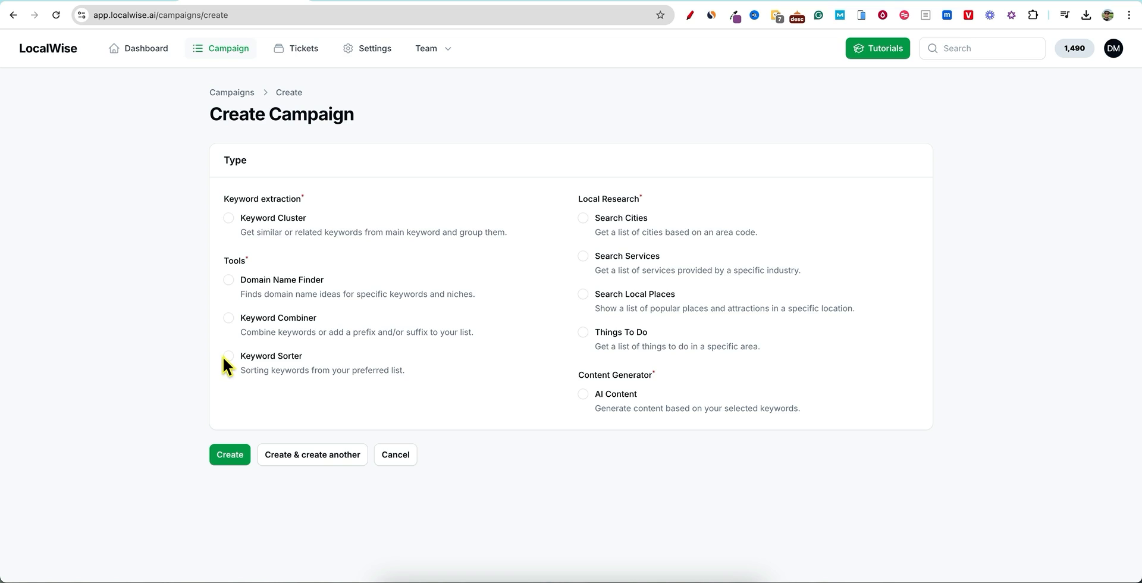
left_click(229, 355)
left_click(299, 349)
scroll(308, 357, "down", 2)
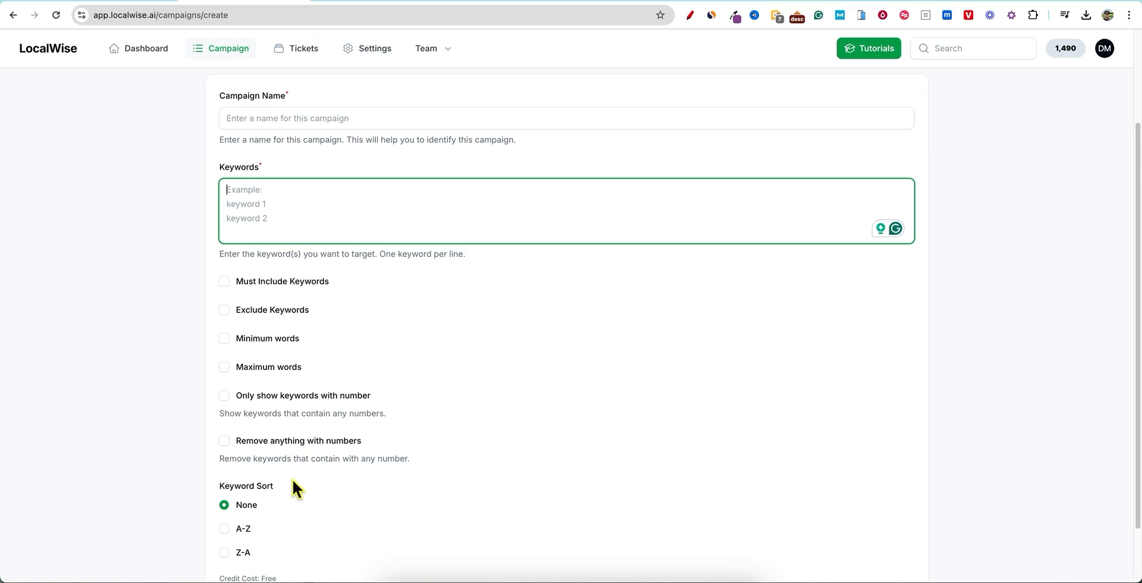
scroll(300, 440, "down", 2)
scroll(300, 485, "up", 4)
left_click(127, 202)
- Select every keyword across all pages of the Plumbing Search Services campaign and copy the selection
left_click(223, 49)
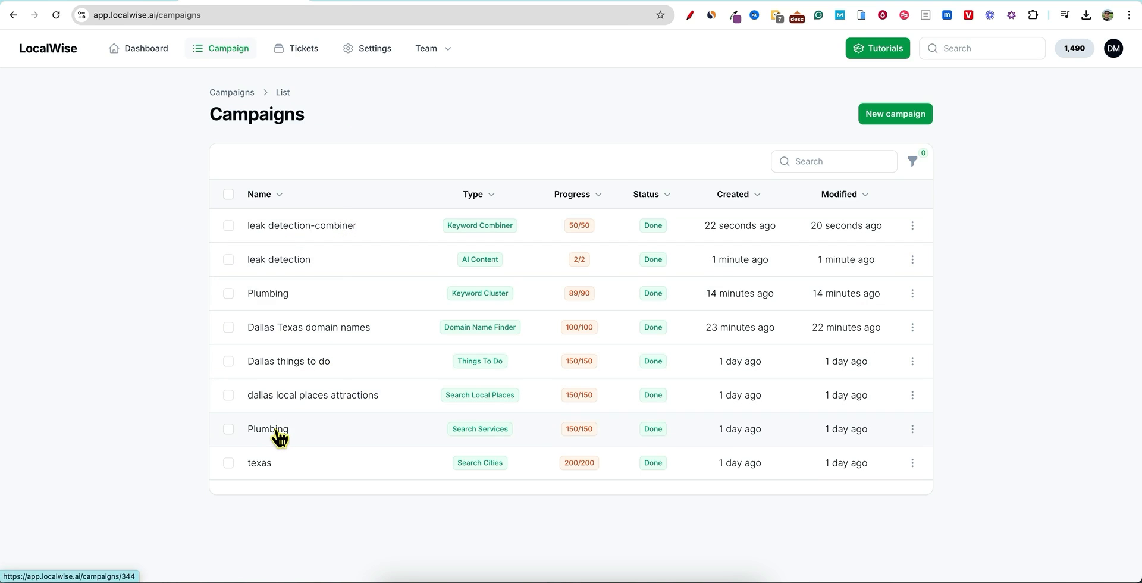
left_click(501, 430)
scroll(500, 430, "down", 5)
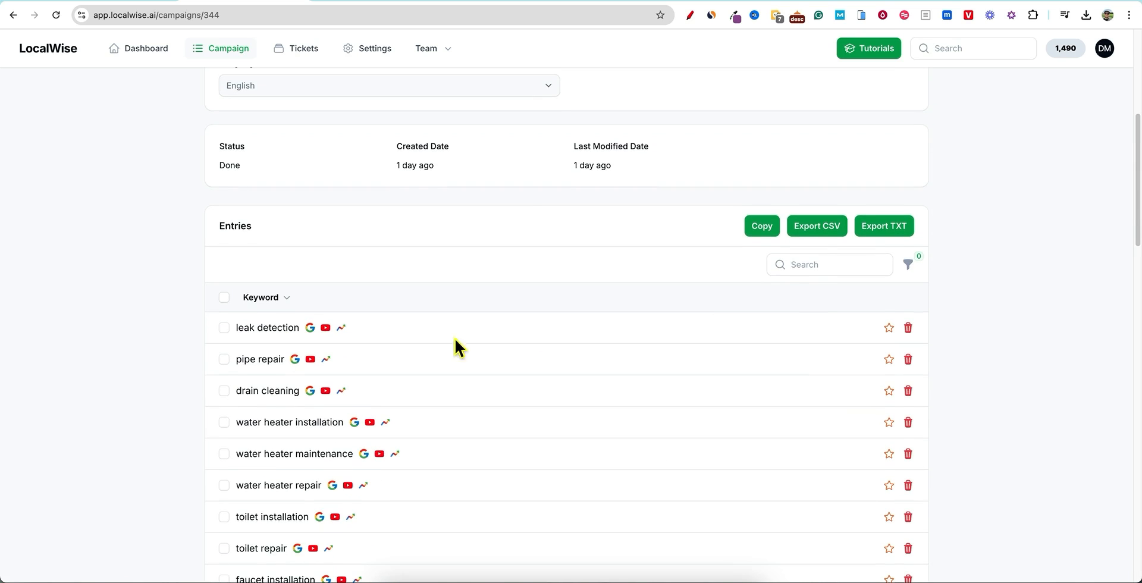
left_click(225, 297)
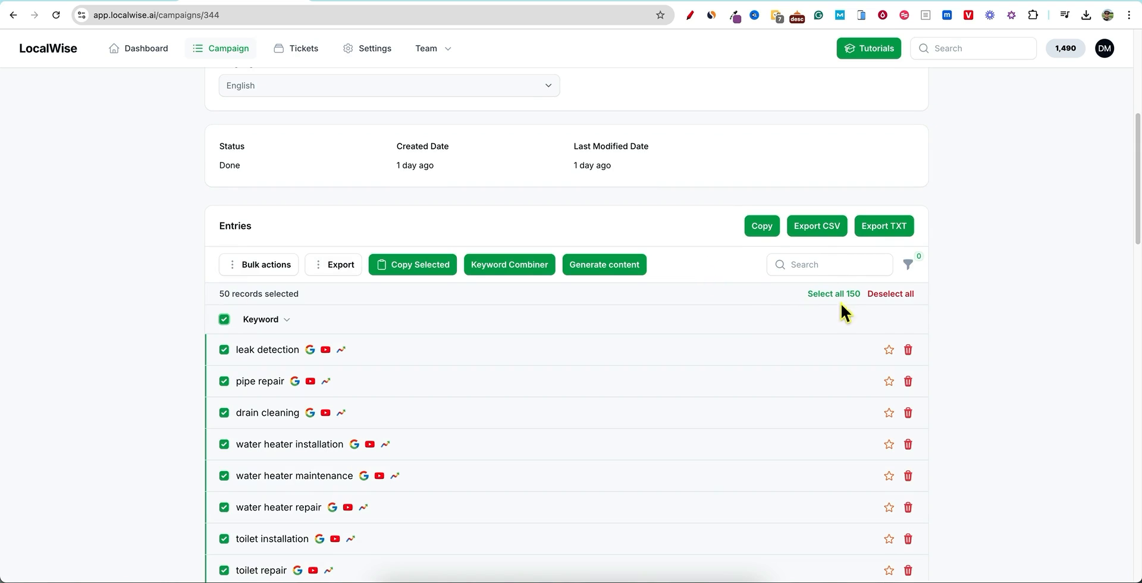
left_click(838, 296)
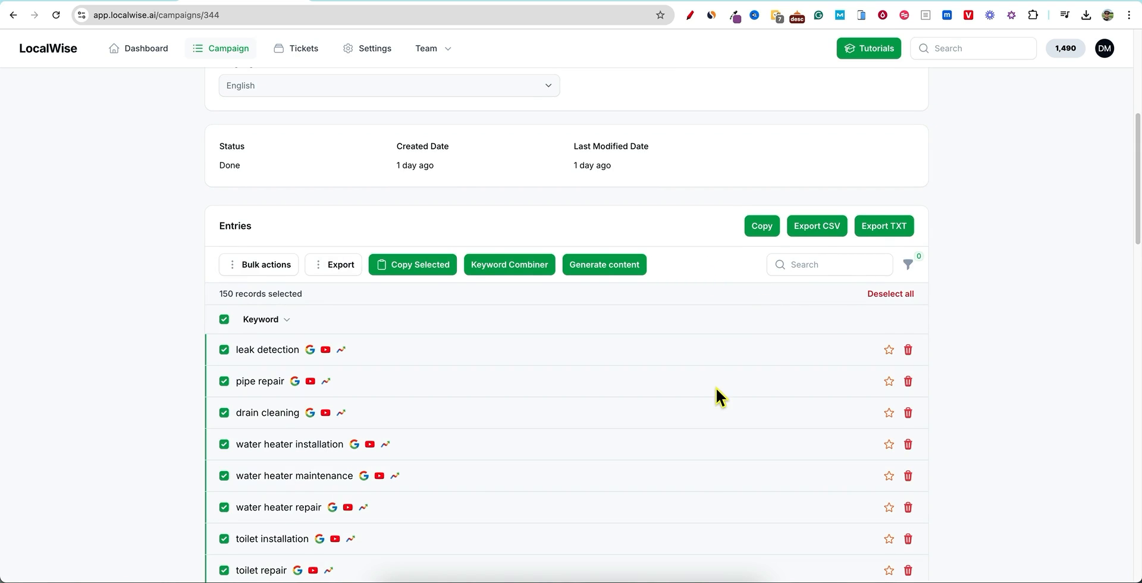
left_click(419, 267)
scroll(423, 366, "up", 6)
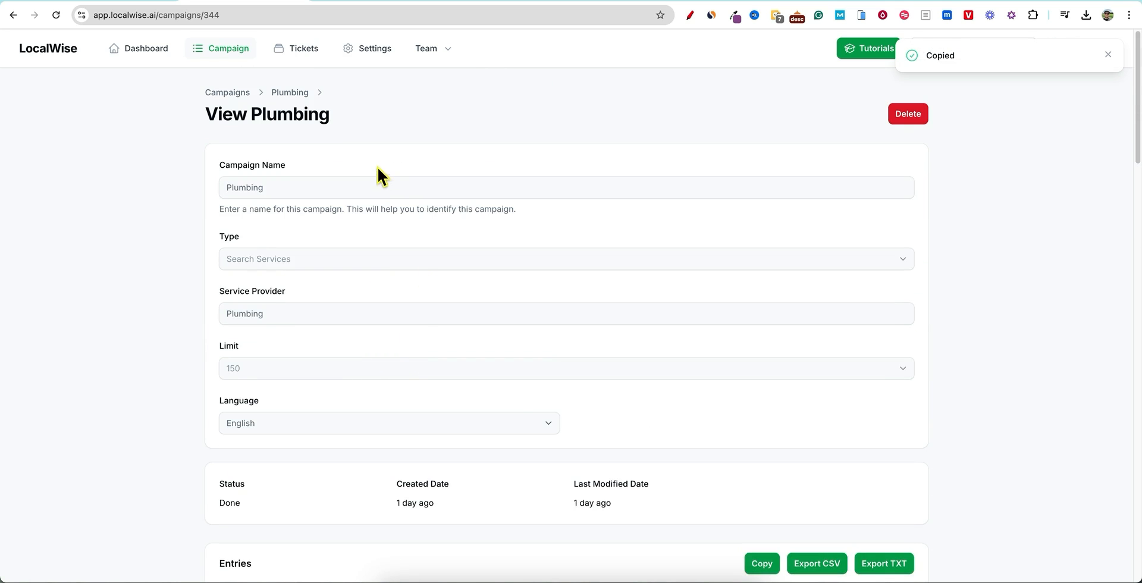
scroll(518, 397, "down", 5)
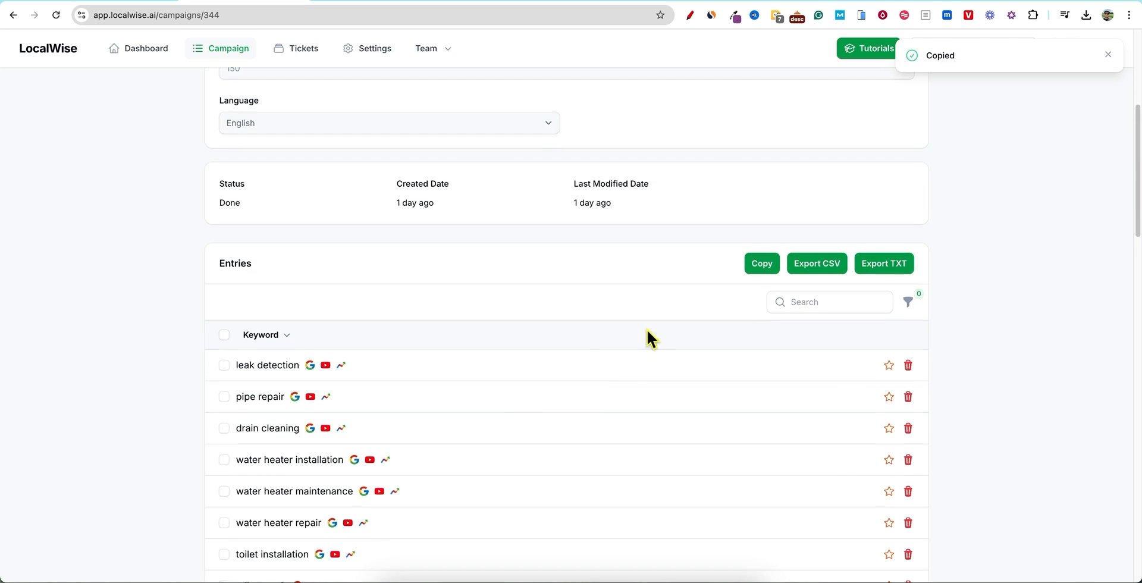
scroll(609, 347, "up", 5)
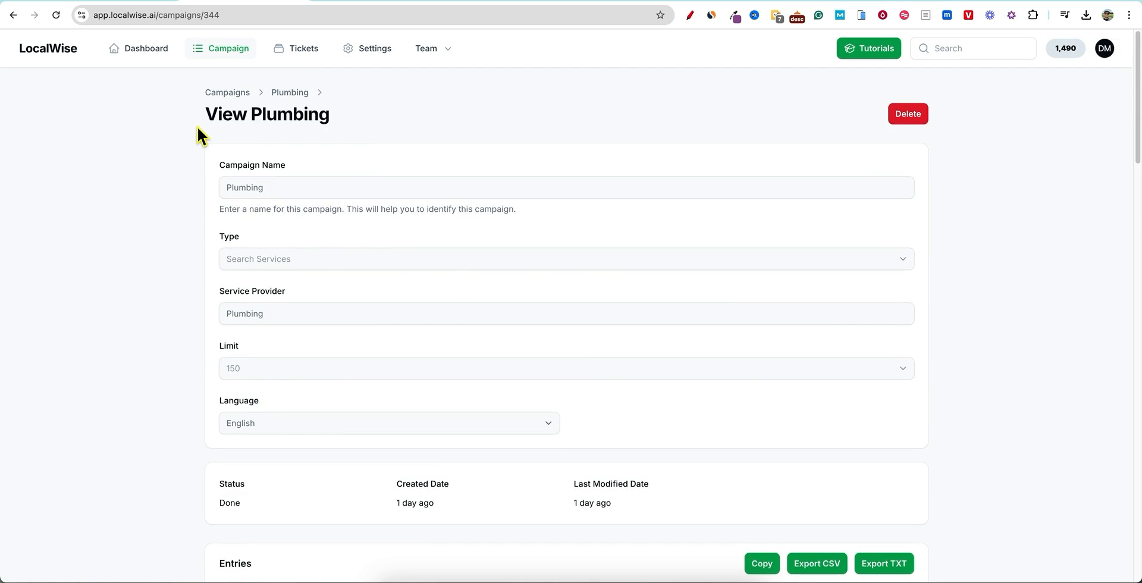
- Start a new Keyword Sorter campaign and paste the copied plumbing keywords into its keyword list
left_click(229, 50)
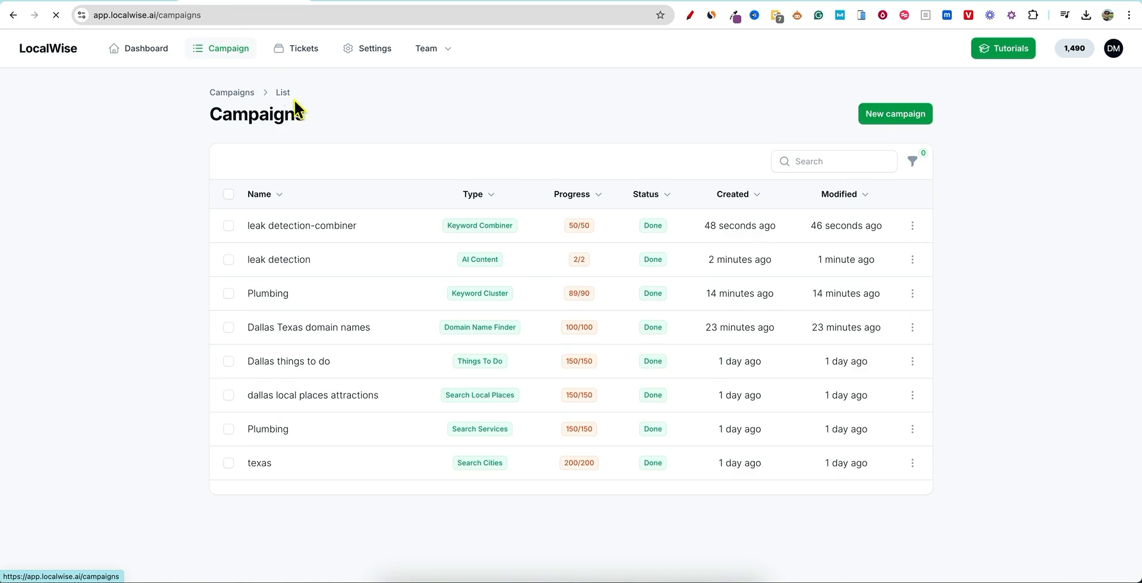
left_click(869, 115)
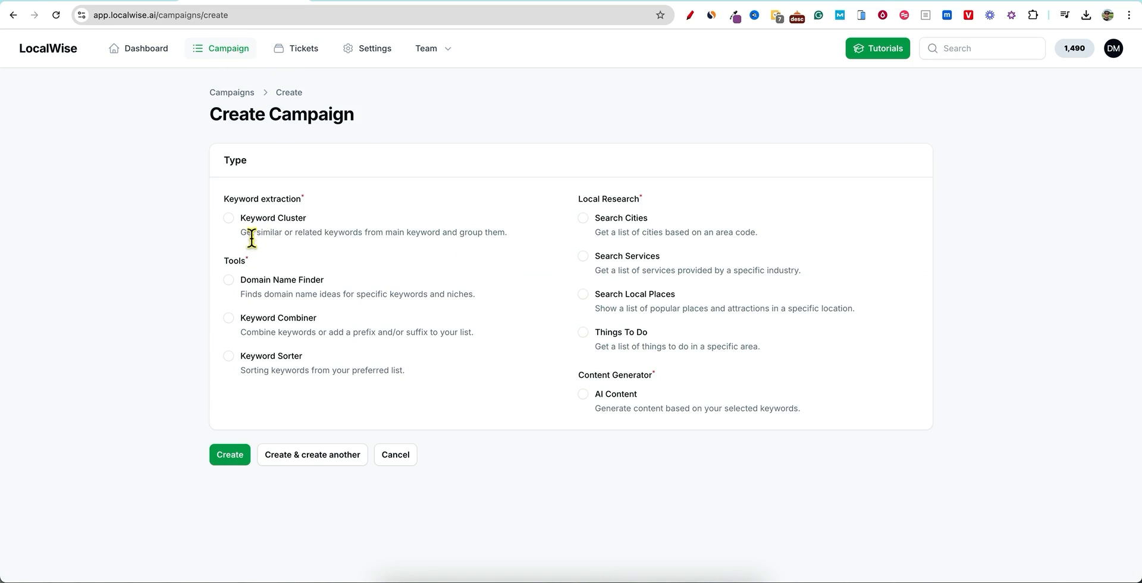
left_click(230, 356)
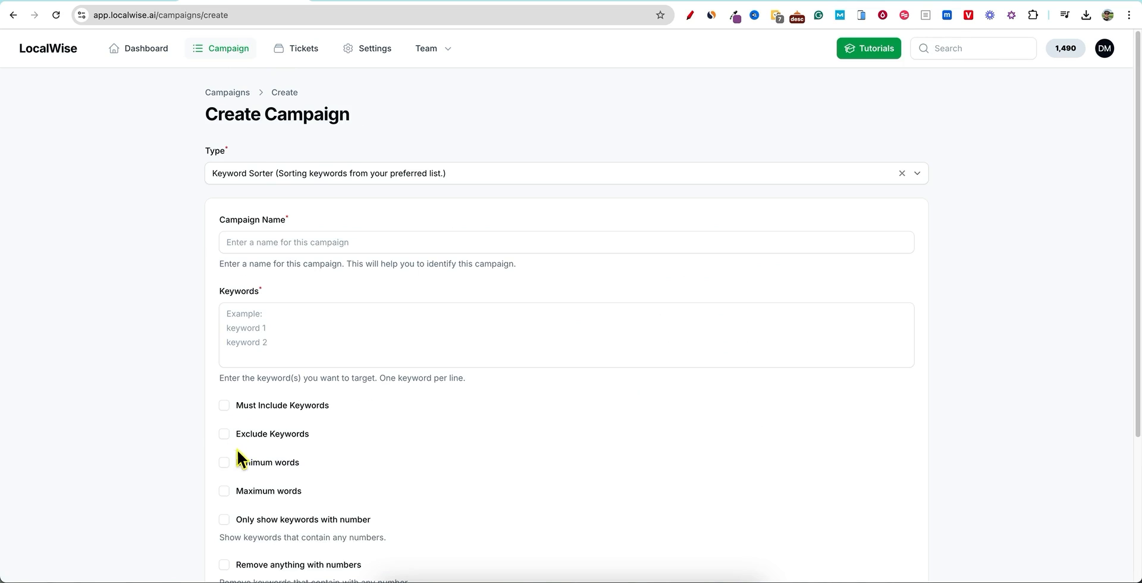
left_click(277, 336)
key("ctrl+v")
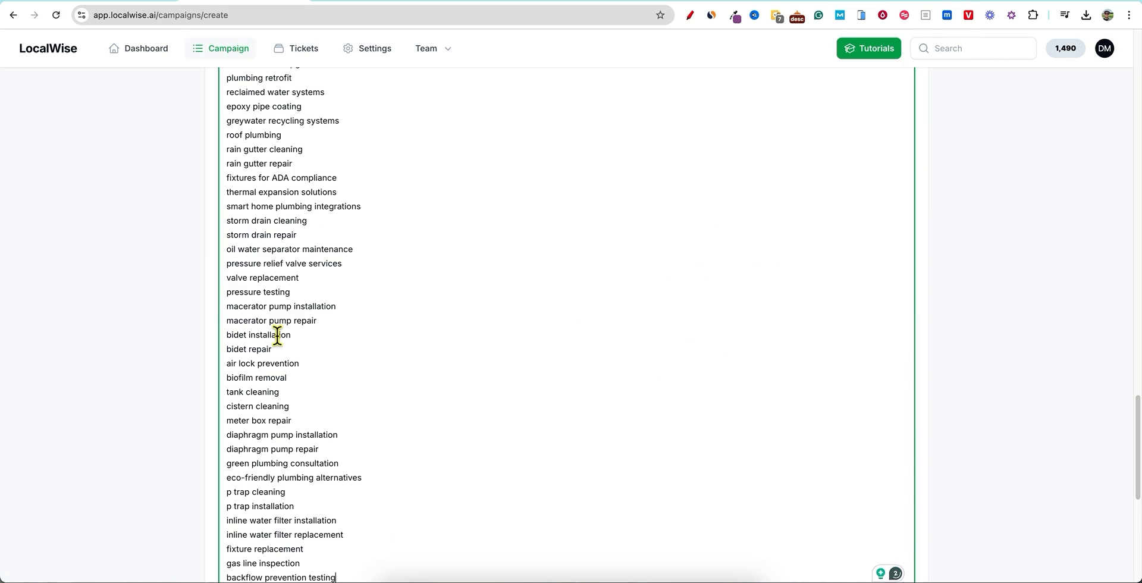
scroll(279, 339, "up", 4)
scroll(283, 343, "down", 10)
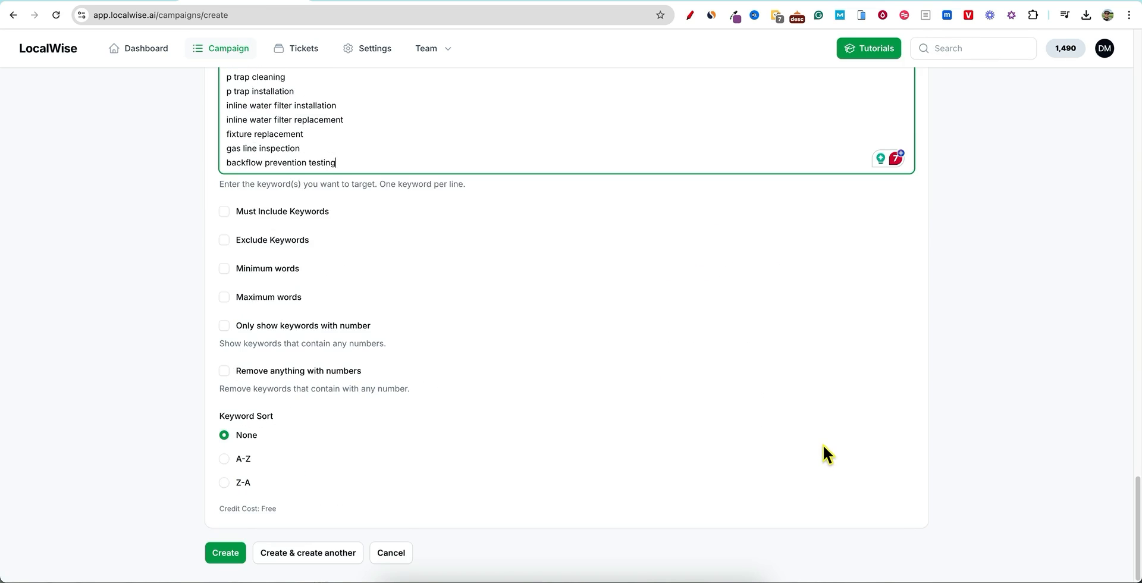
scroll(822, 444, "up", 3)
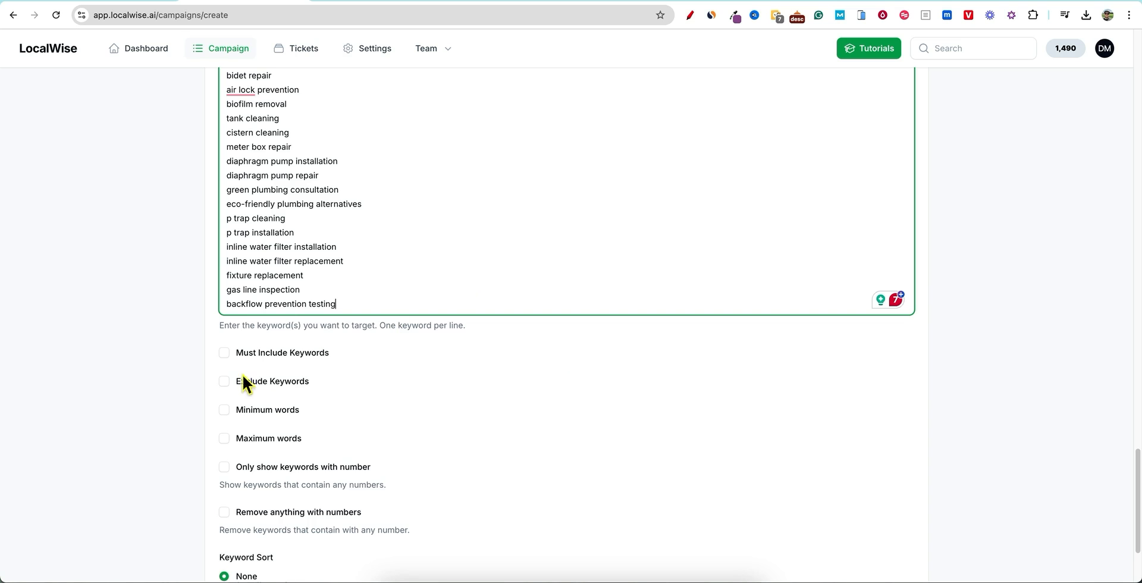
- Name the Keyword Sorter campaign "Plumbing-sorter"
scroll(261, 404, "up", 15)
scroll(194, 381, "up", 10)
left_click(283, 241)
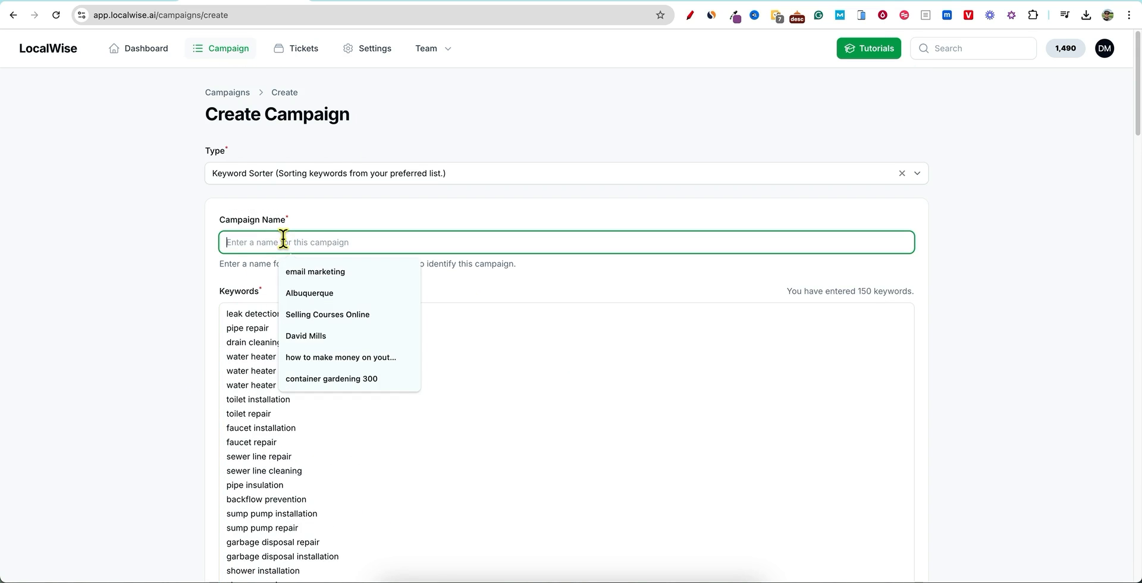
type("Plumbing-sorter")
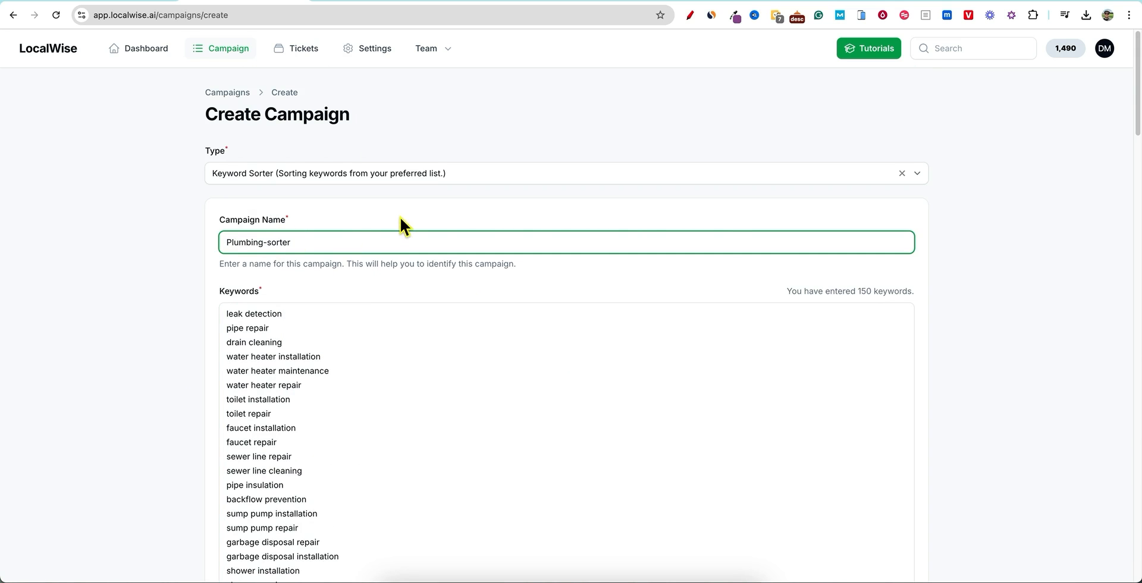
left_click(405, 200)
- Enable the must-include keywords filter and enter pump, filter, inspection and clean, one per line
scroll(385, 367, "down", 7)
scroll(385, 367, "down", 12)
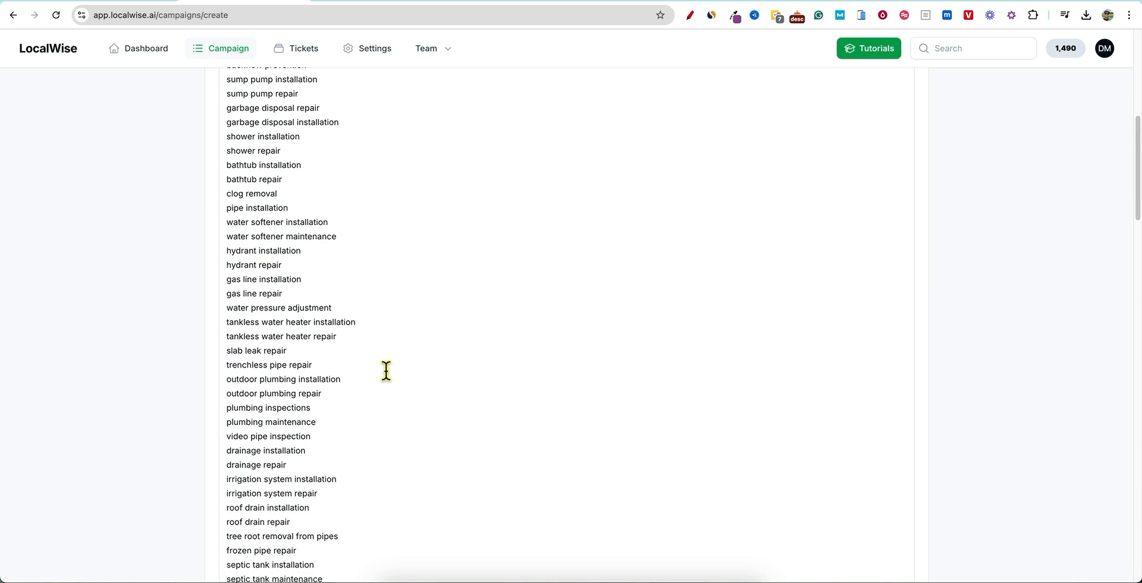
scroll(387, 374, "down", 20)
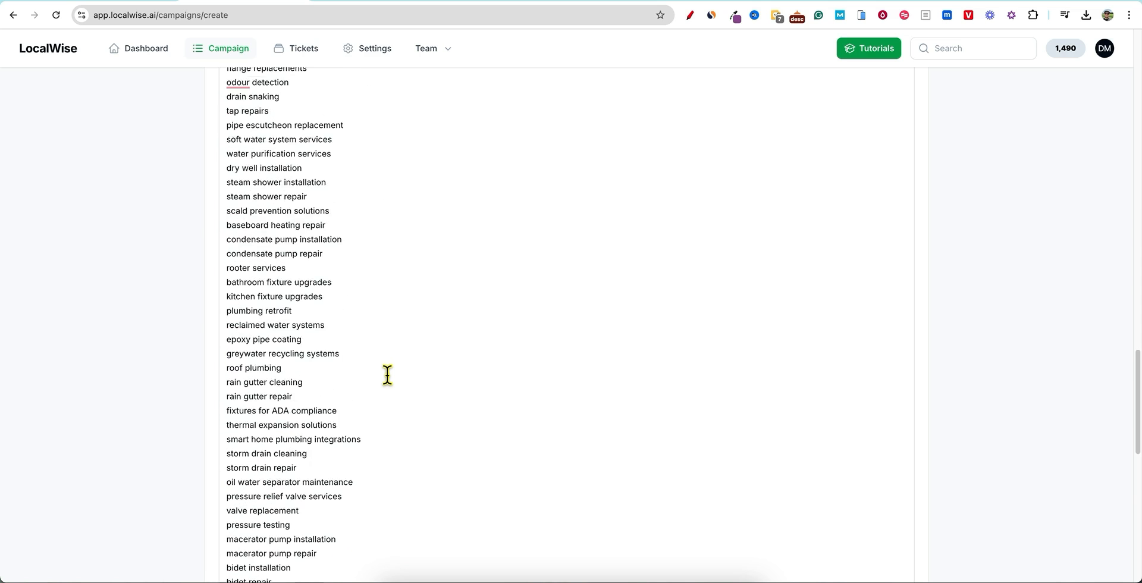
scroll(387, 375, "up", 6)
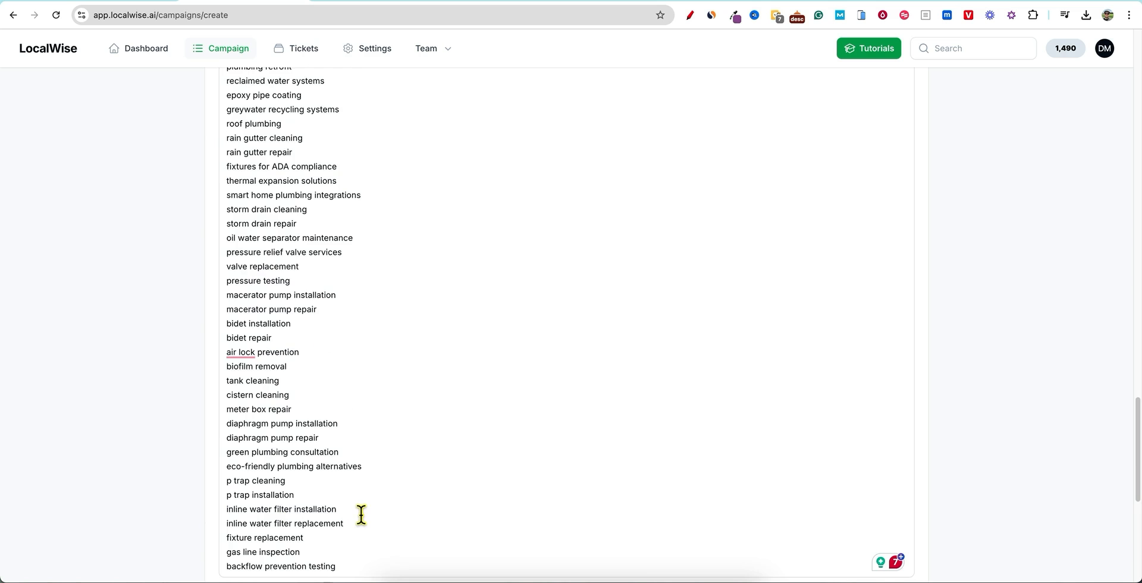
scroll(359, 515, "down", 6)
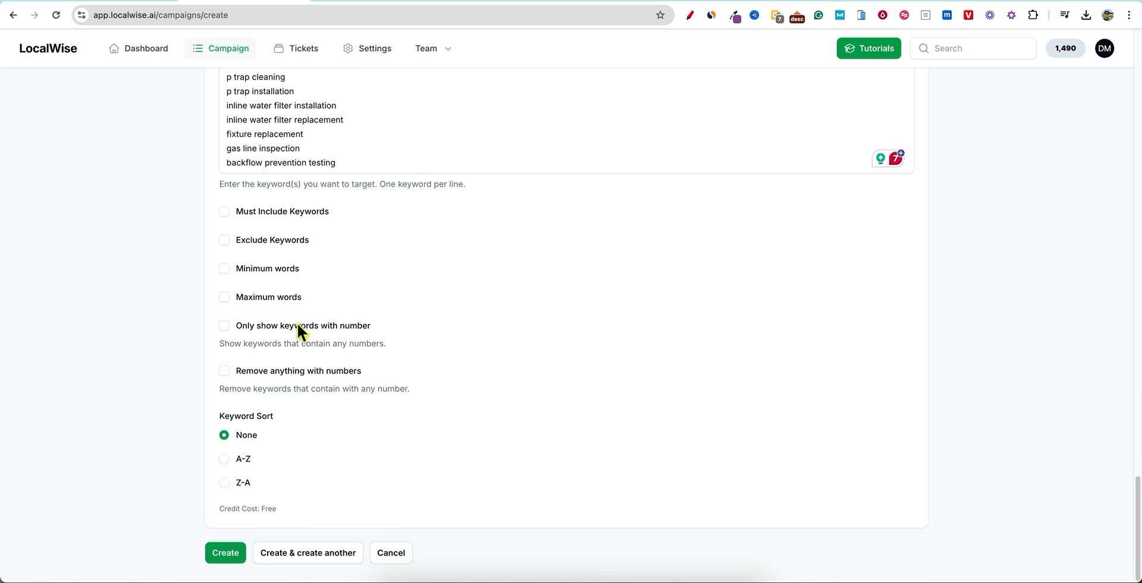
left_click(225, 211)
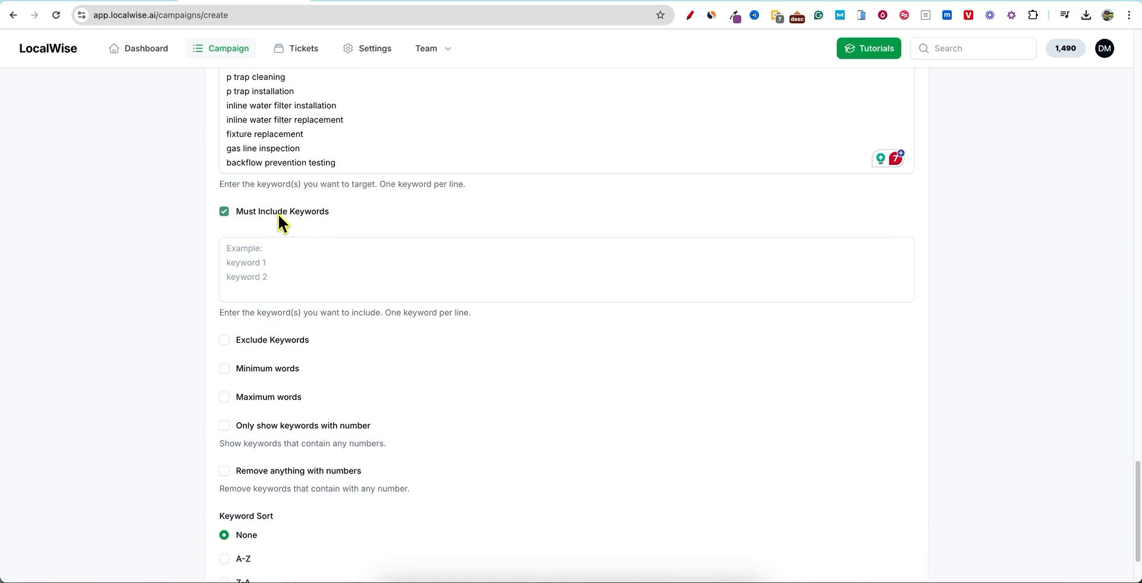
left_click(281, 261)
type("pump")
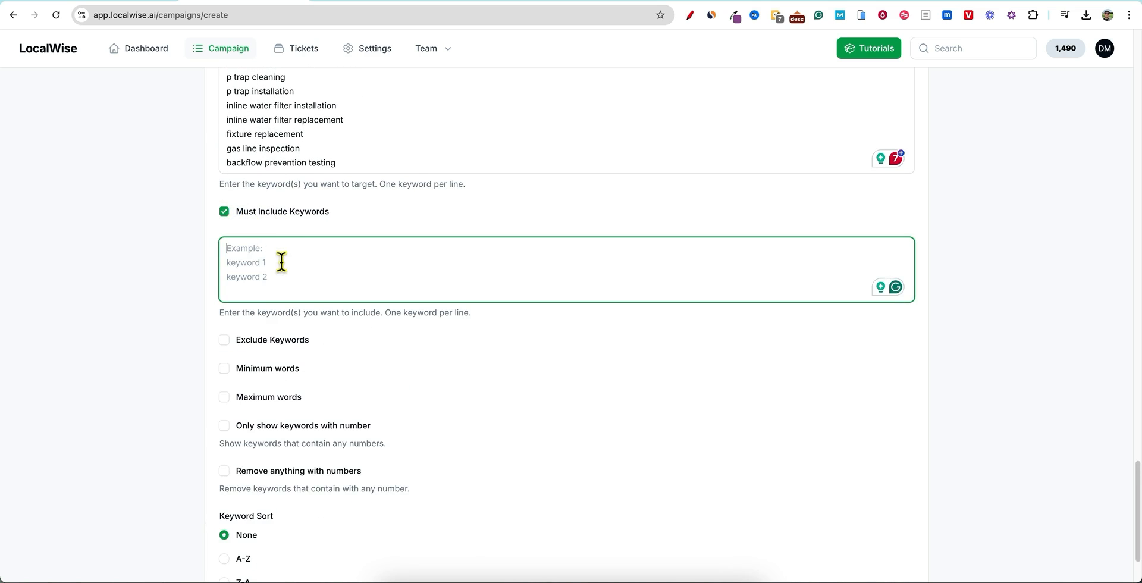
key("Return")
type("filter ")
type("inspectio")
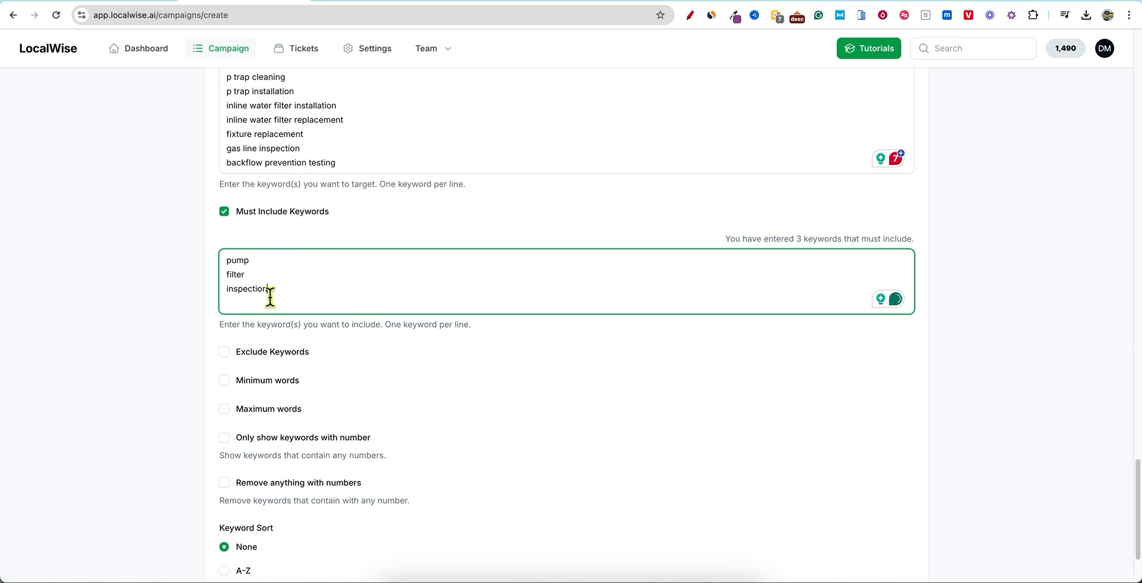
type("n")
key("Return")
type("clean")
scroll(375, 377, "down", 3)
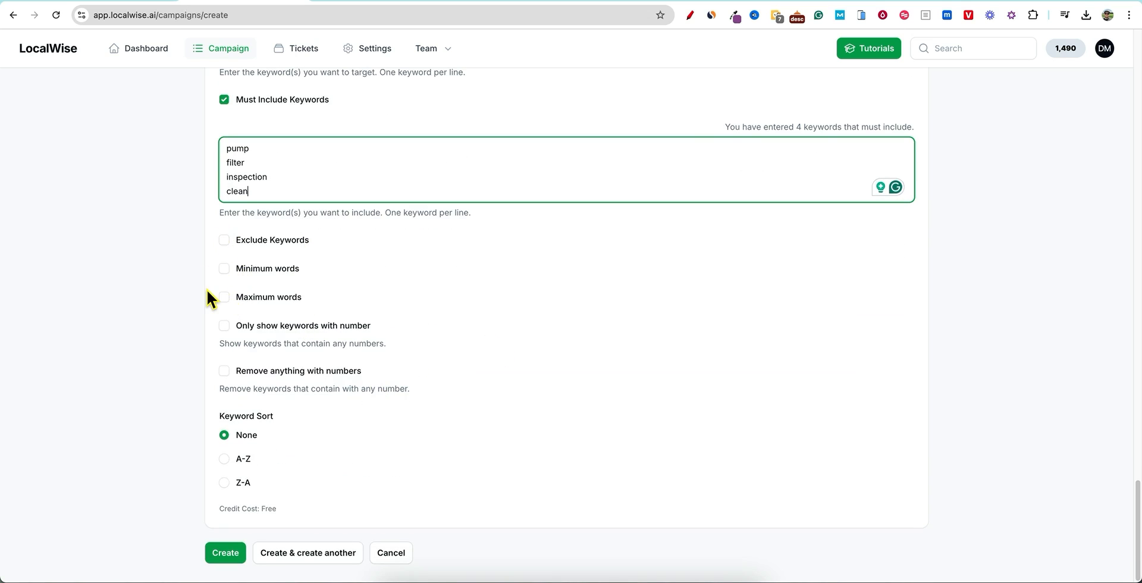
left_click(225, 297)
left_click(238, 327)
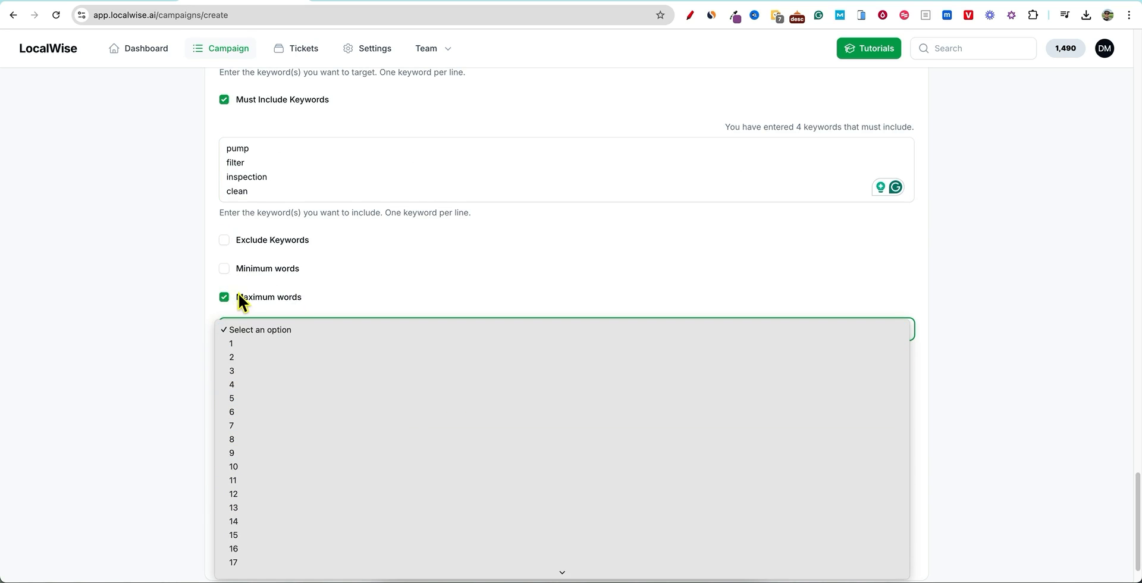
left_click(226, 294)
left_click(224, 297)
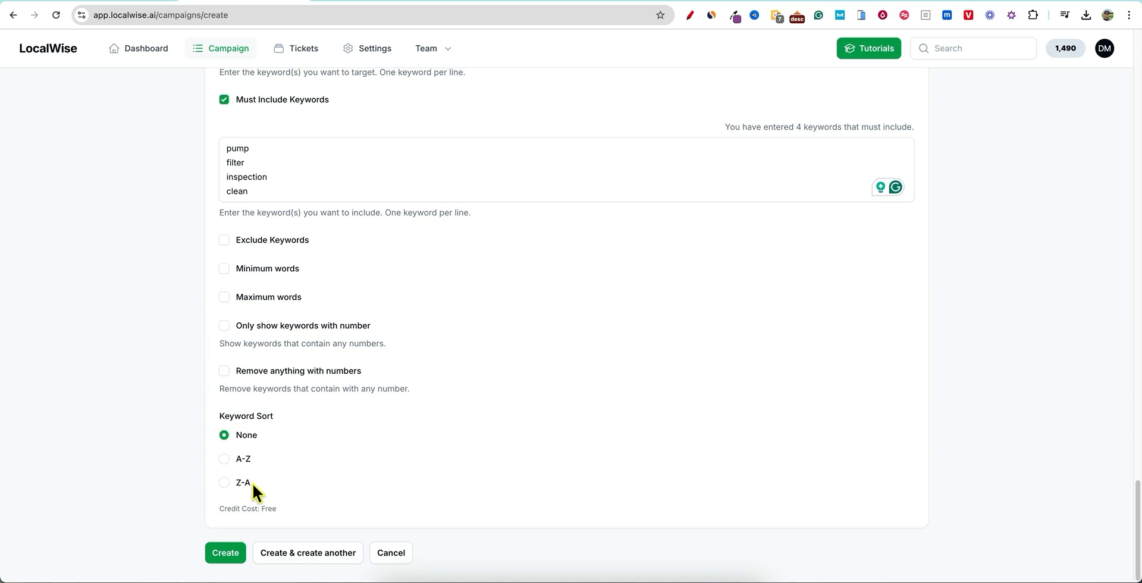
- Enable removal of anything with numbers and create the Keyword Sorter campaign
scroll(405, 416, "up", 1)
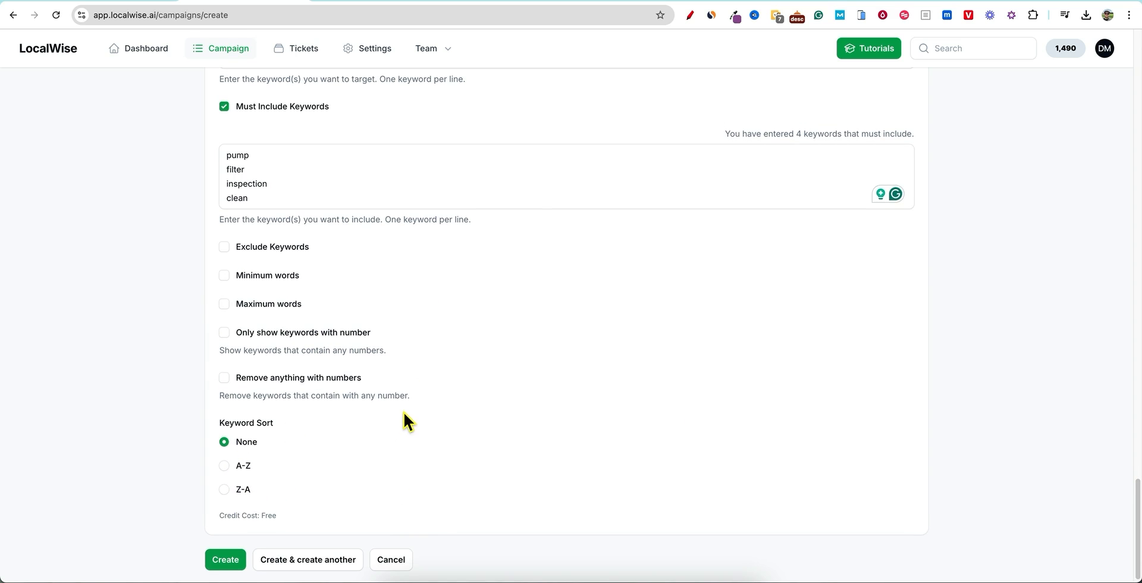
scroll(434, 452, "down", 1)
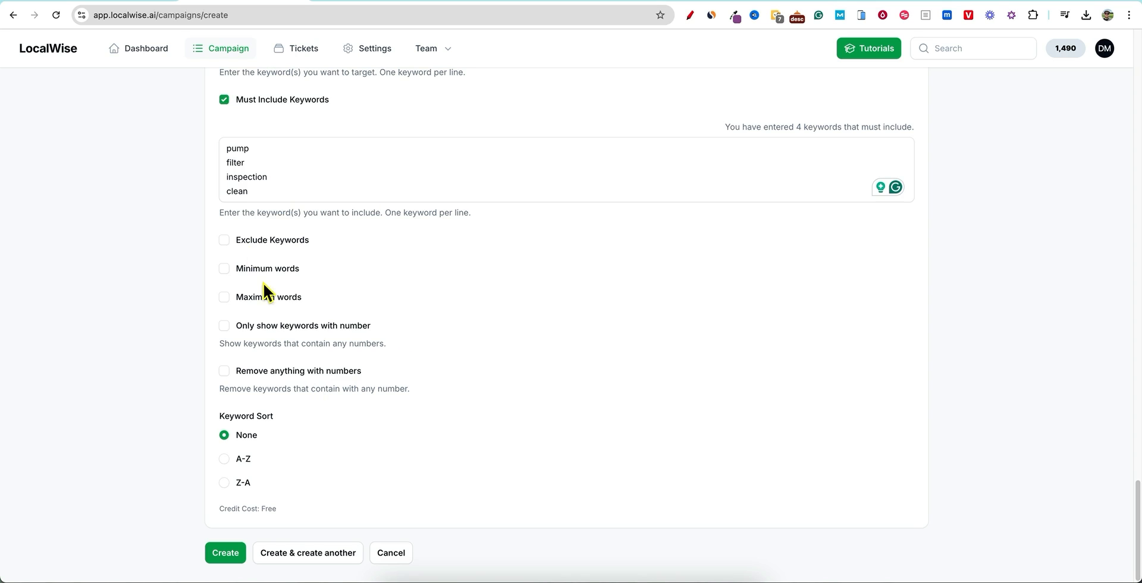
left_click(225, 370)
left_click(231, 553)
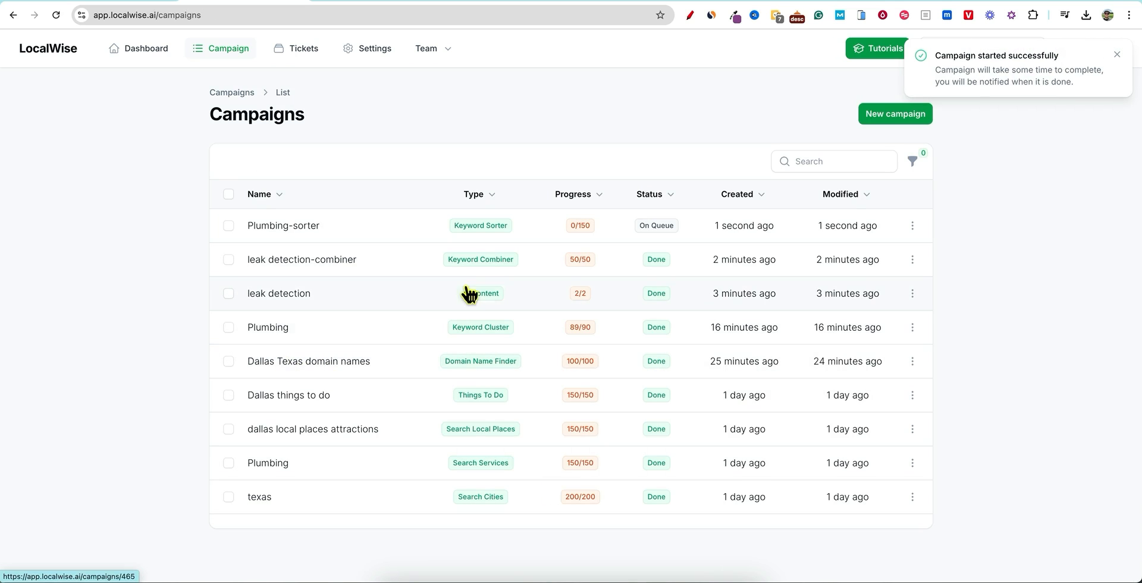
- Open the leak detection AI Content campaign and examine the download and copy options for its clog removal article
left_click(275, 297)
scroll(444, 334, "down", 5)
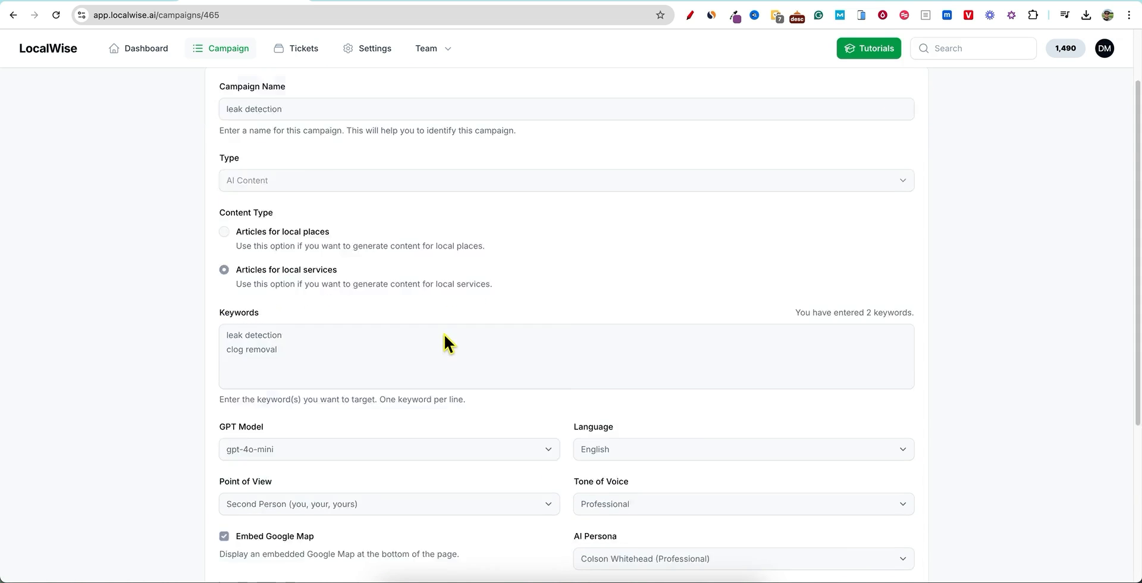
scroll(448, 338, "down", 2)
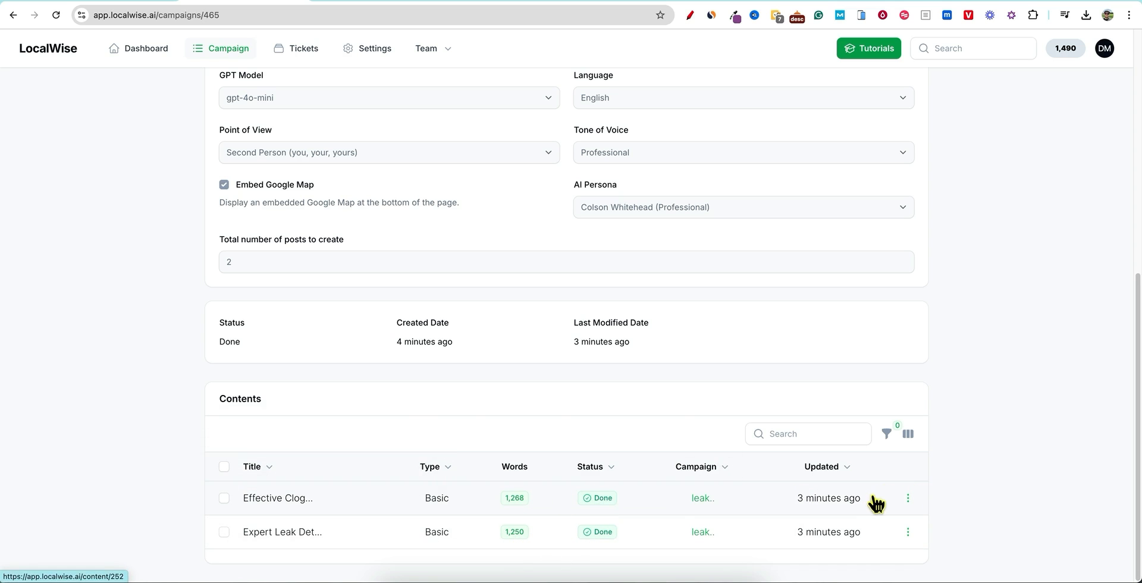
left_click(908, 500)
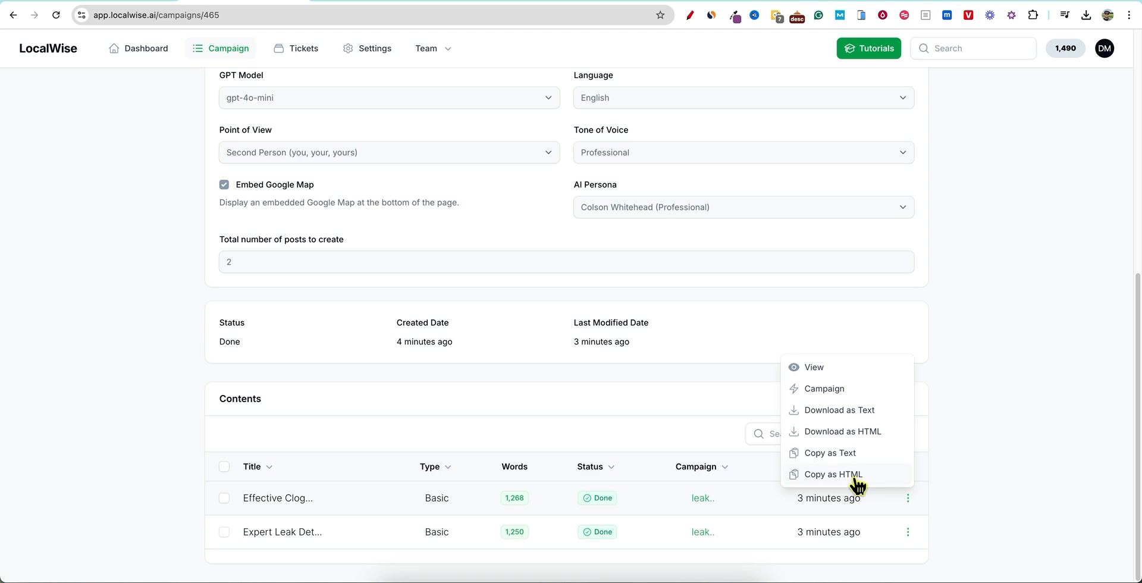
left_click(1000, 503)
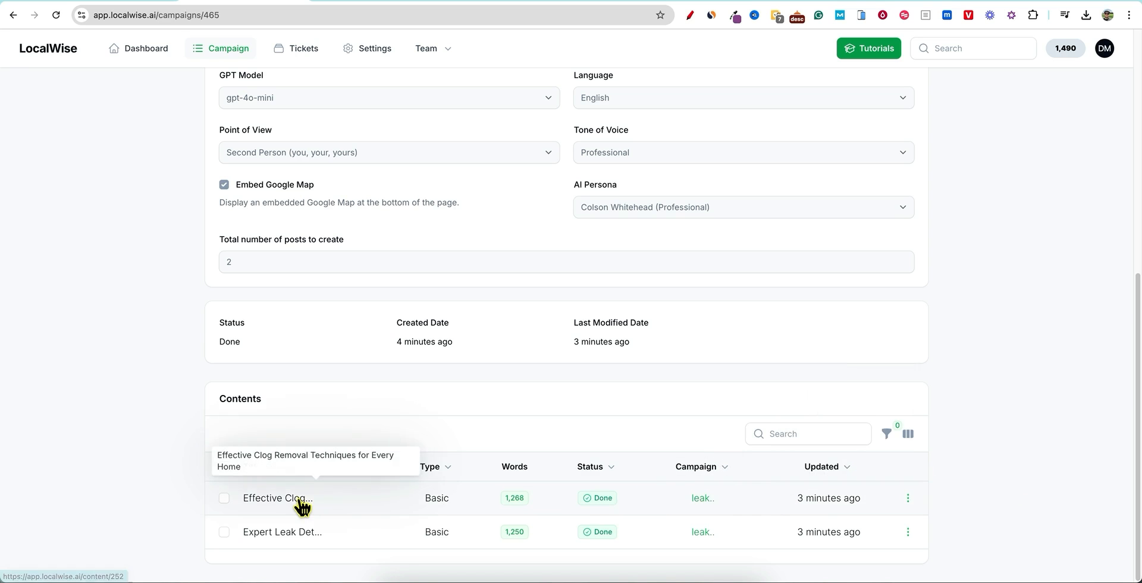
- Open the article "Effective Clog Removal Techniques for Every Home" and examine its section on types of clogs
left_click(296, 499)
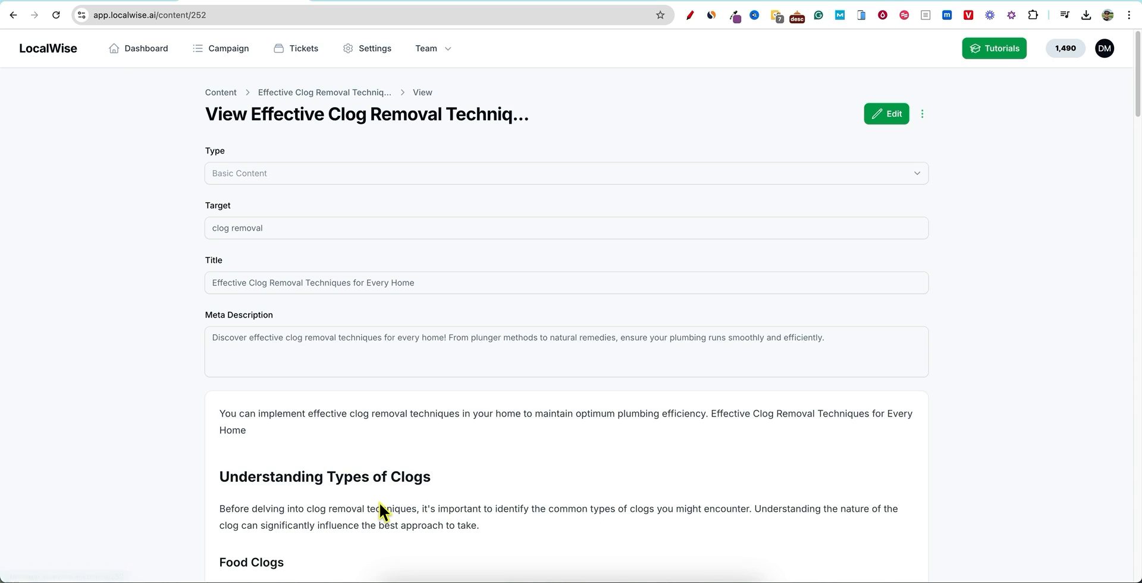
scroll(379, 509, "down", 3)
scroll(387, 501, "down", 2)
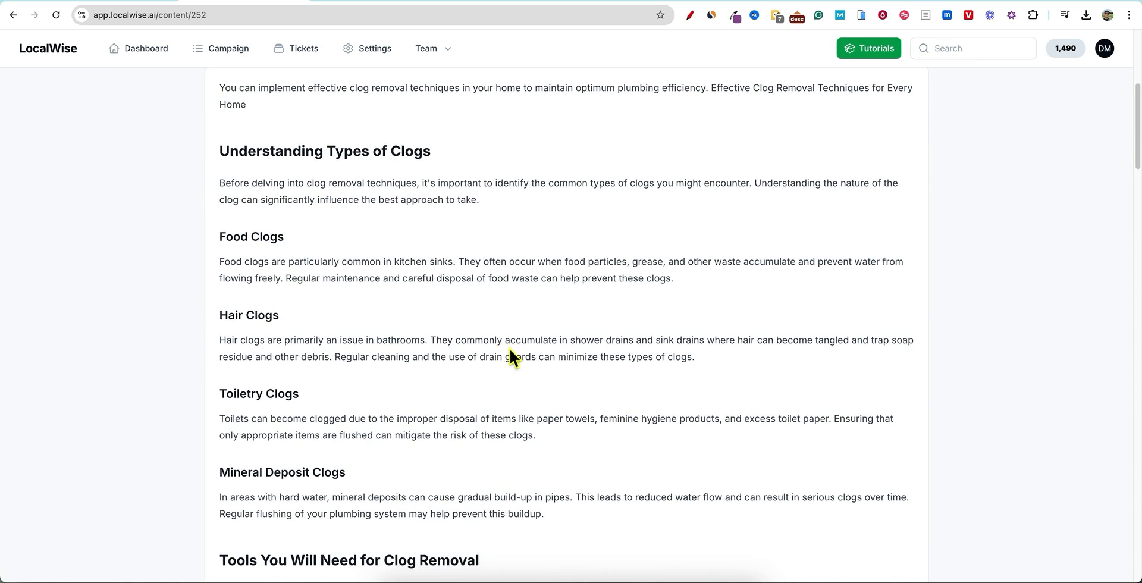
left_click_drag(244, 184, 796, 198)
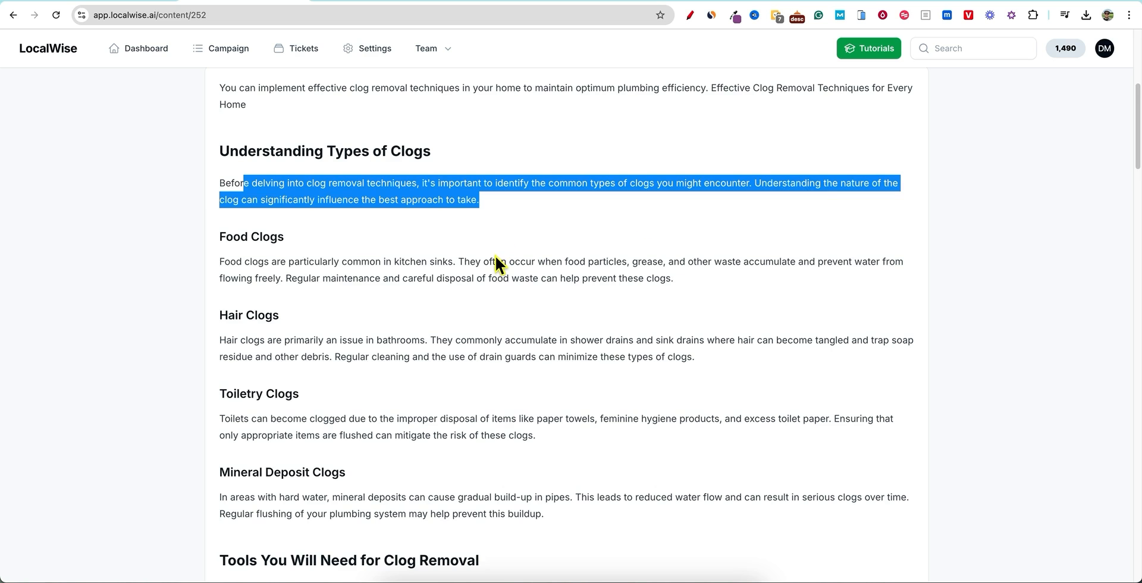
left_click(301, 252)
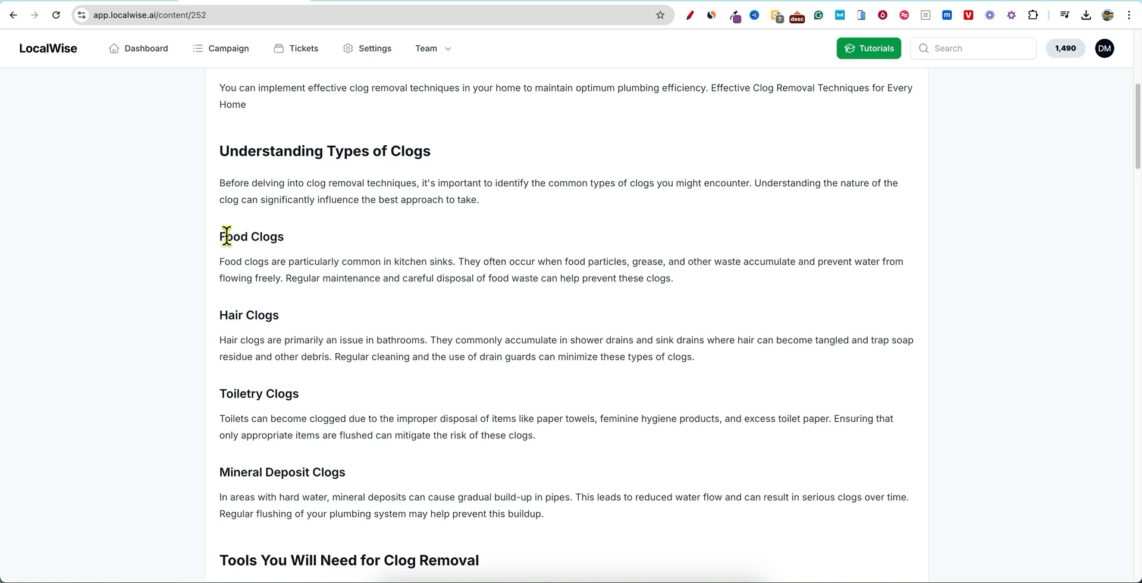
left_click_drag(220, 237, 284, 238)
left_click_drag(257, 315, 310, 316)
left_click_drag(220, 418, 387, 419)
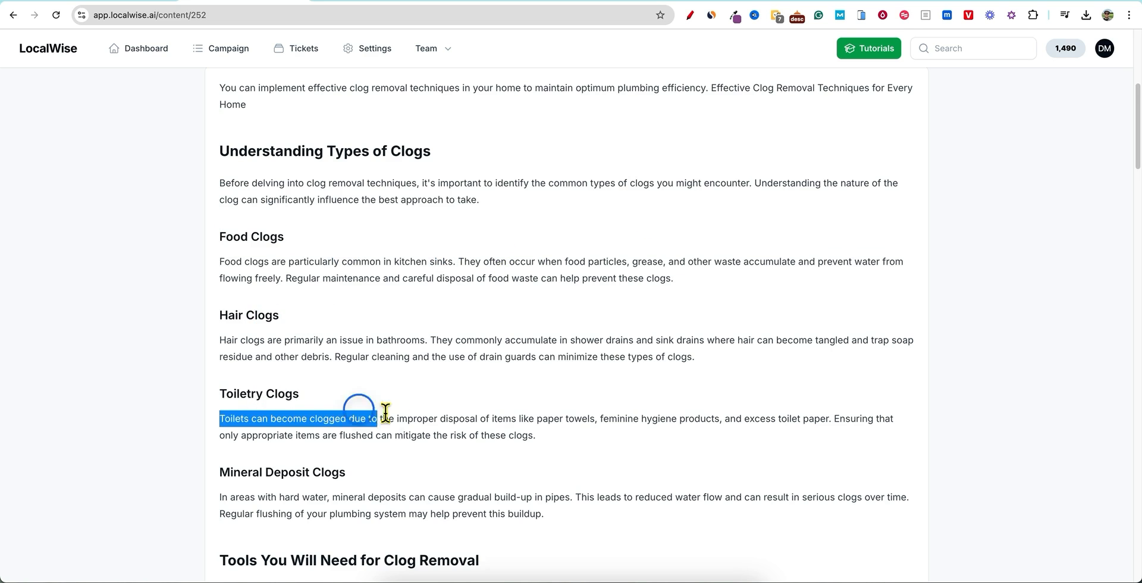
- Review the article's title, meta description, introduction and early sections for content quality
scroll(427, 421, "down", 3)
scroll(372, 469, "up", 4)
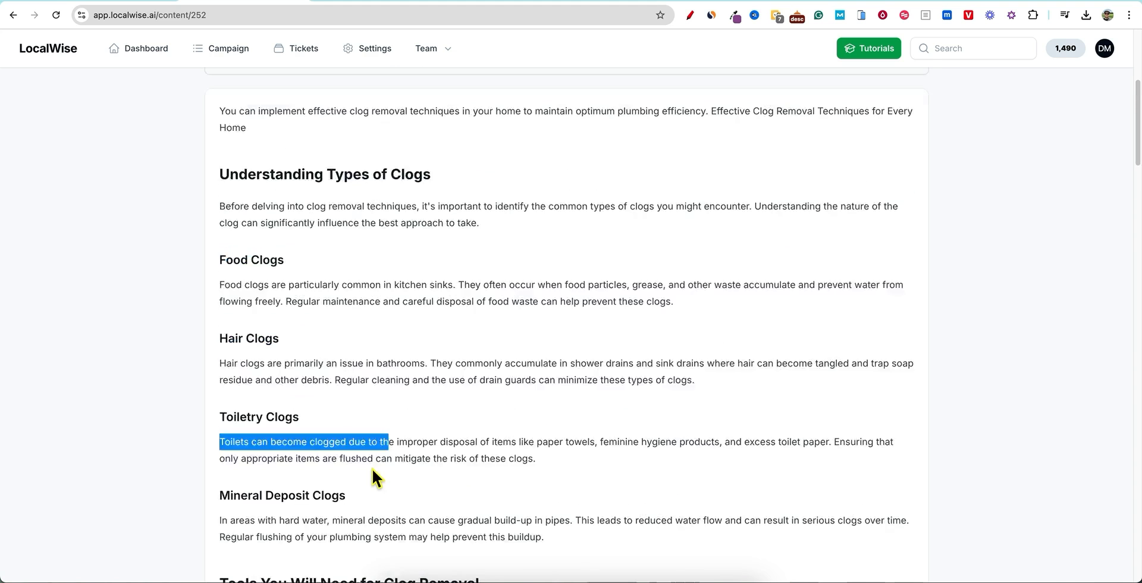
scroll(466, 432, "up", 3)
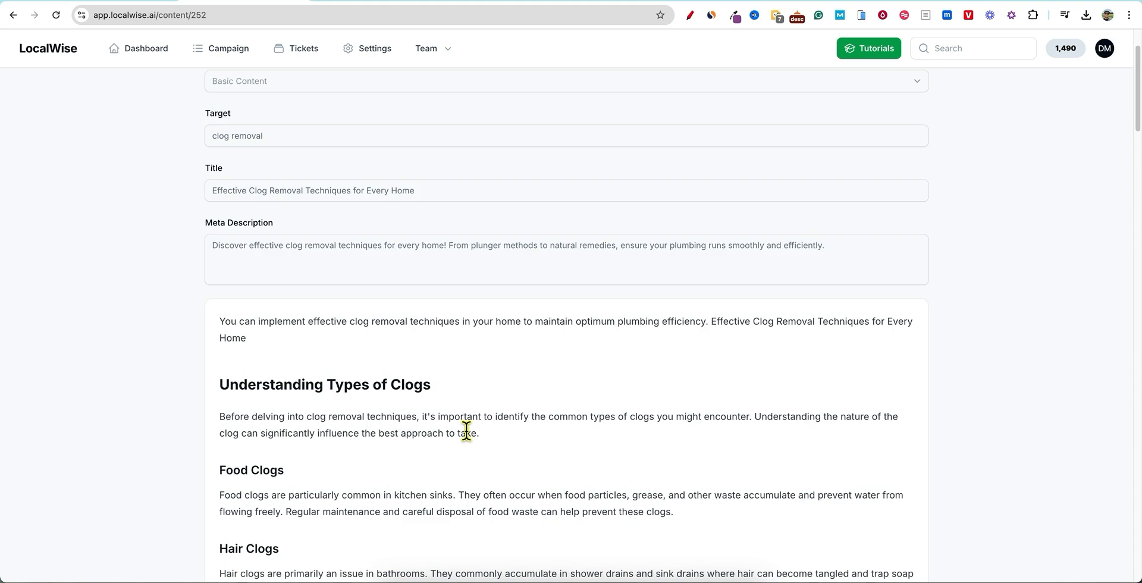
scroll(467, 429, "down", 3)
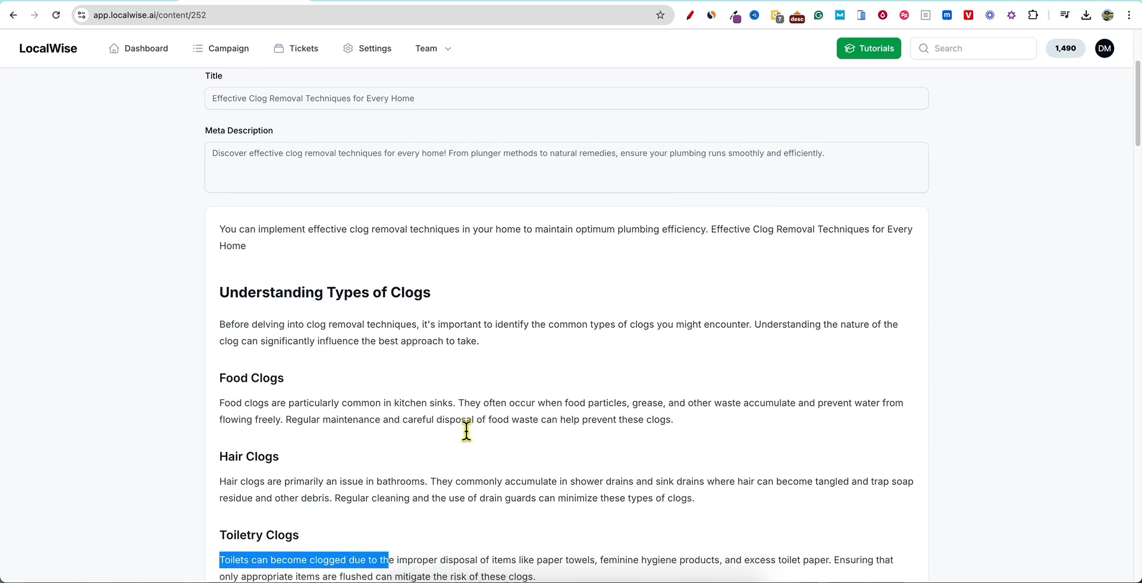
scroll(526, 440, "up", 1)
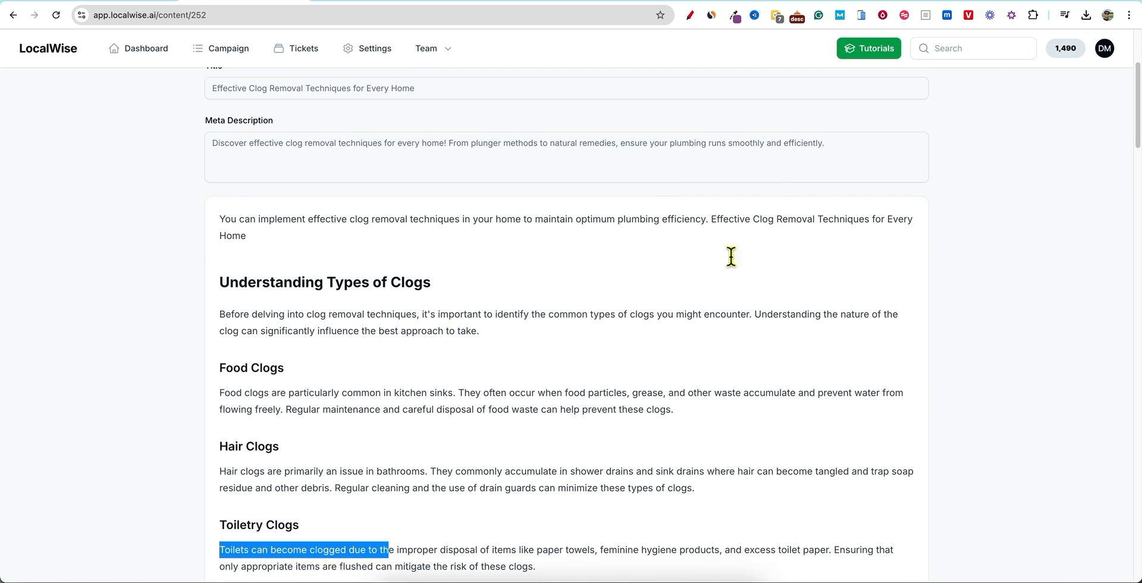
left_click(504, 317)
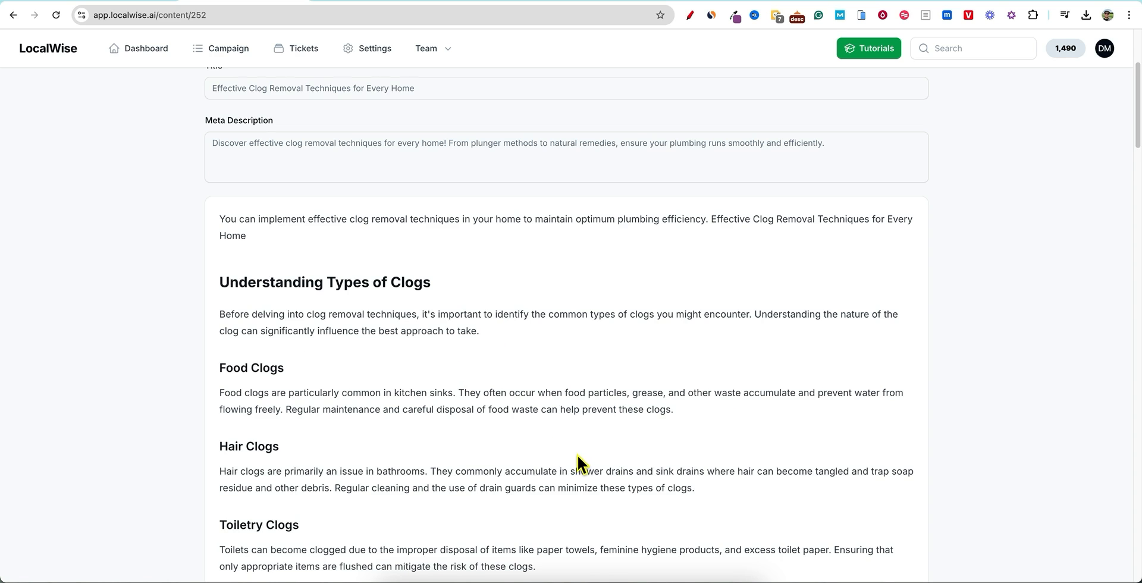
scroll(577, 456, "down", 1)
scroll(579, 455, "down", 1)
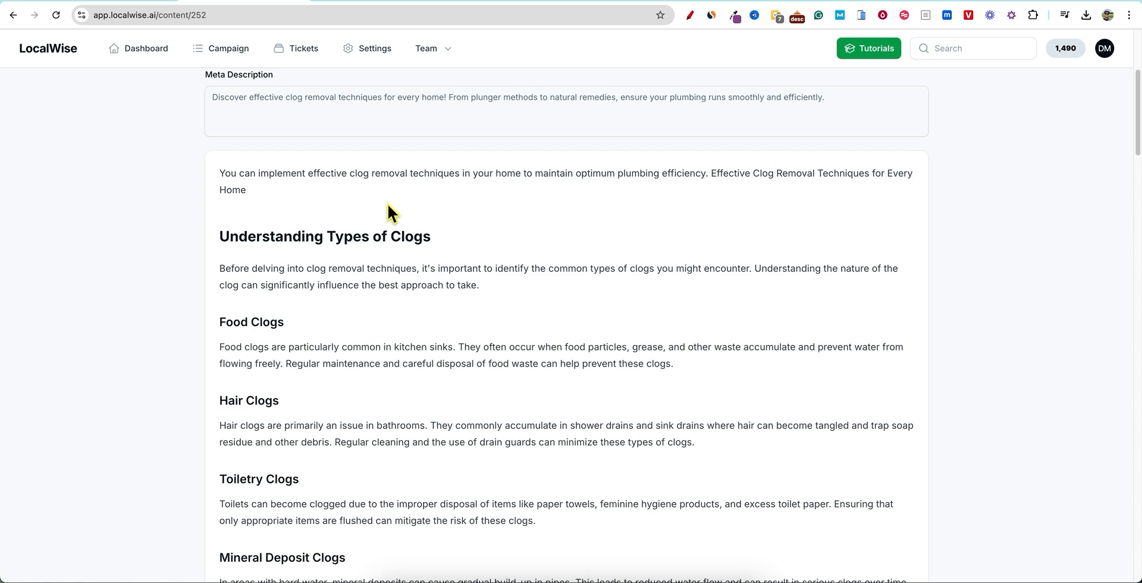
scroll(333, 252, "down", 3)
left_click_drag(272, 149, 592, 518)
left_click(616, 388)
scroll(581, 400, "down", 5)
scroll(581, 390, "up", 5)
scroll(581, 390, "up", 2)
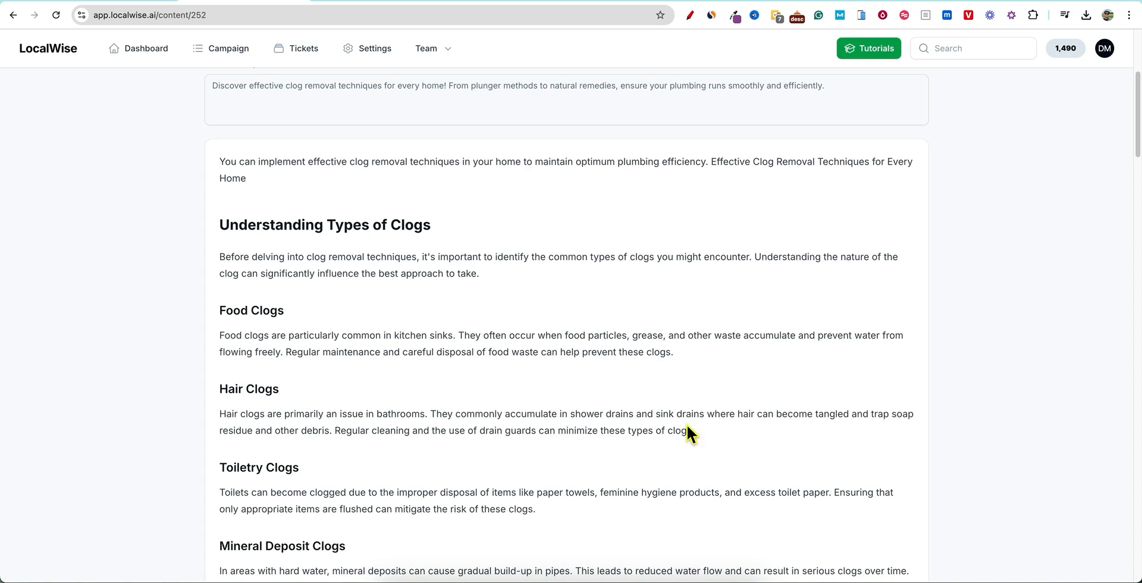
- Examine the article's numbered clog removal methods and its preventive measures section
scroll(505, 375, "down", 3)
scroll(506, 366, "down", 10)
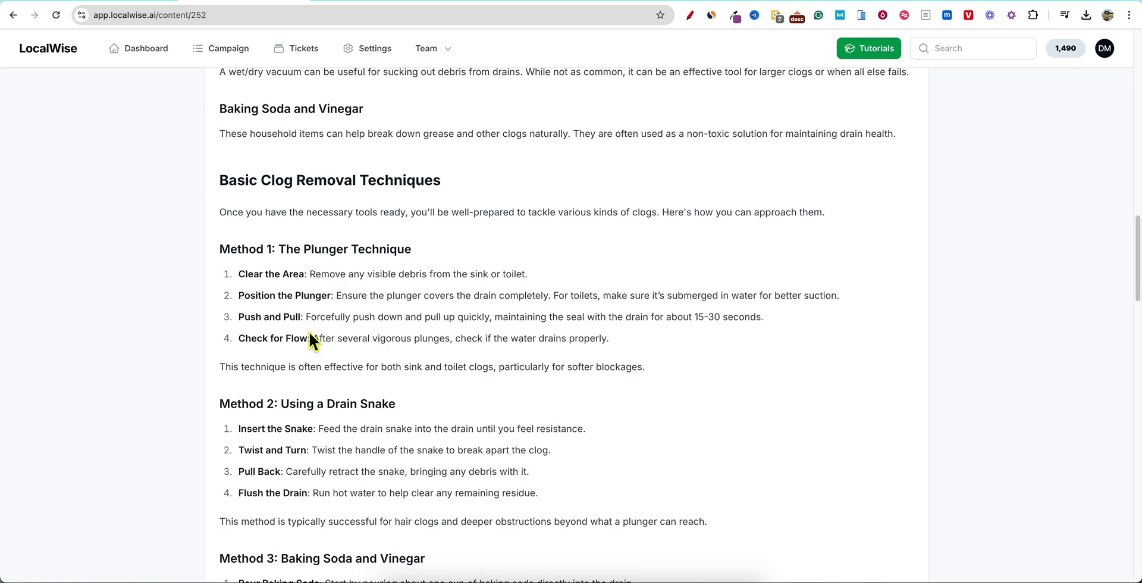
left_click_drag(235, 265, 657, 352)
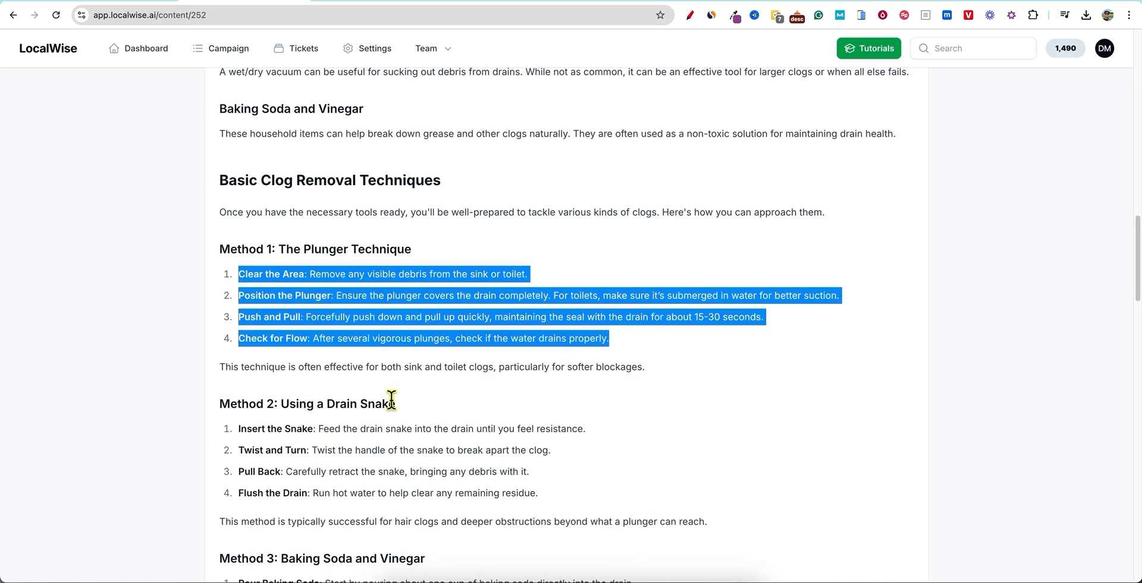
left_click(540, 238)
scroll(288, 250, "down", 2)
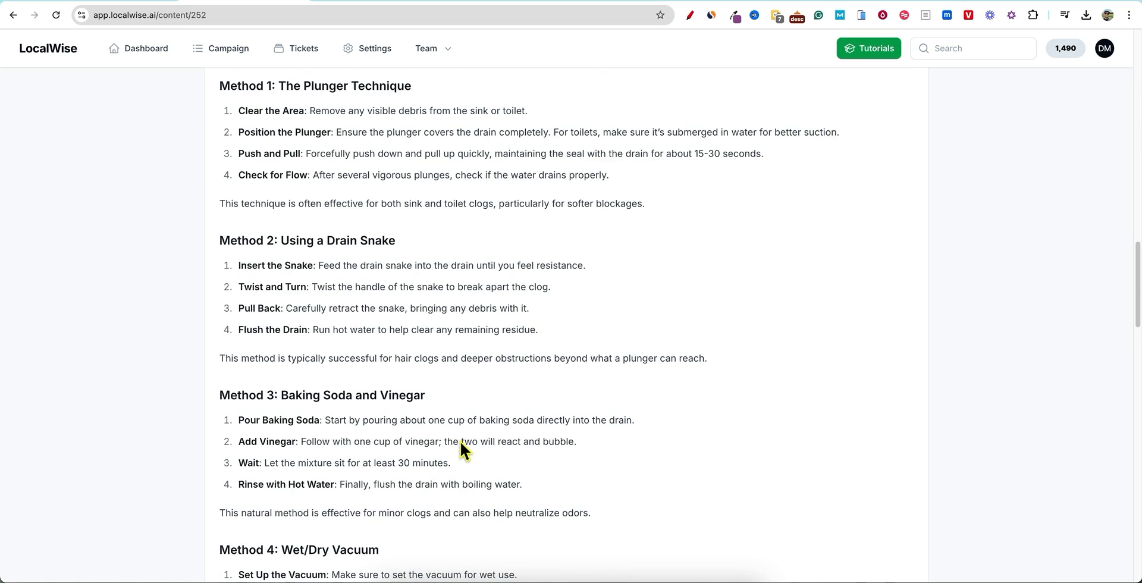
left_click_drag(237, 265, 492, 326)
left_click(658, 329)
scroll(494, 391, "down", 8)
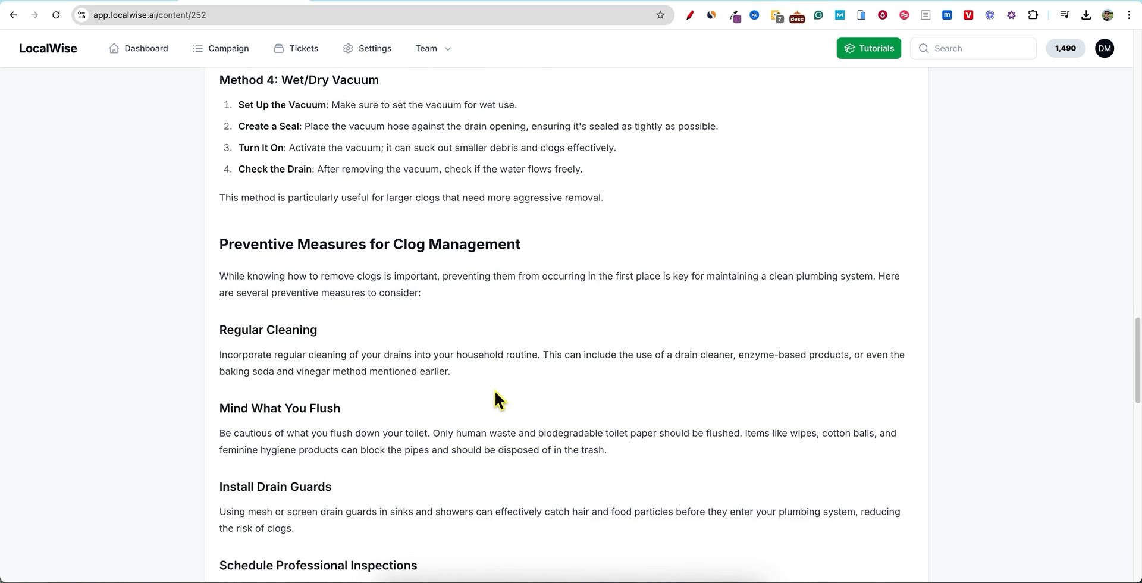
- Examine the clog removal article's advice on calling a professional, its embedded Google map and its target keyword
scroll(494, 396, "down", 5)
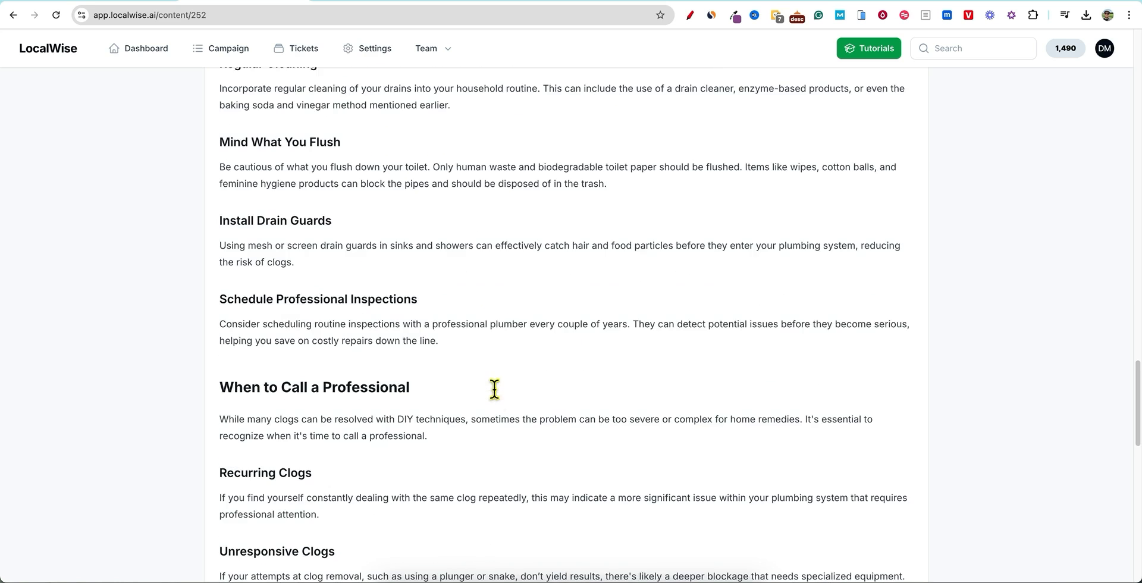
scroll(645, 318, "down", 8)
left_click_drag(292, 194, 622, 291)
scroll(683, 376, "down", 5)
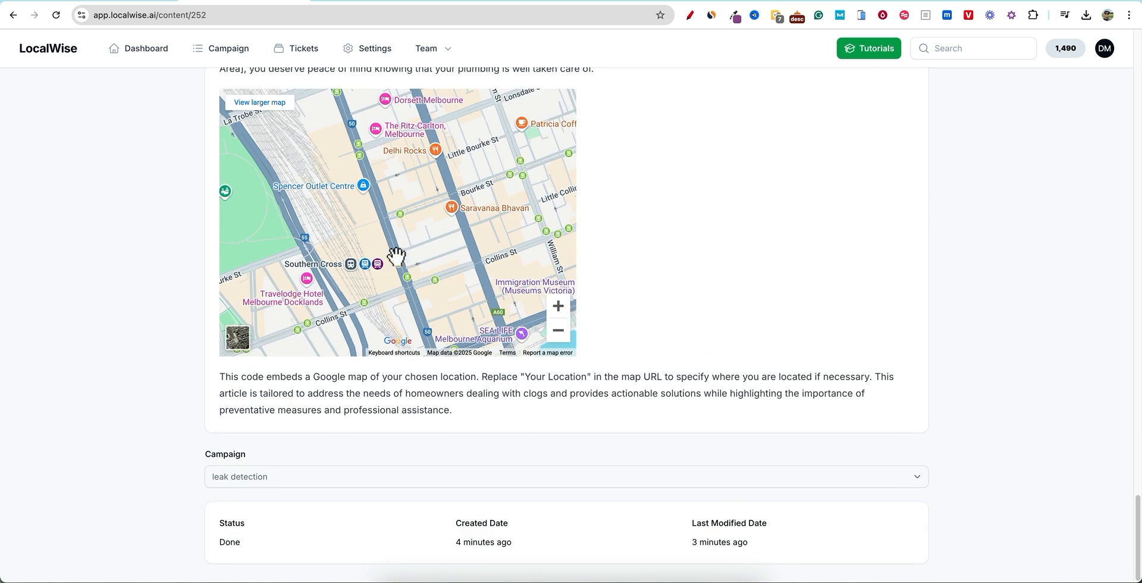
scroll(382, 244, "up", 15)
scroll(668, 308, "up", 15)
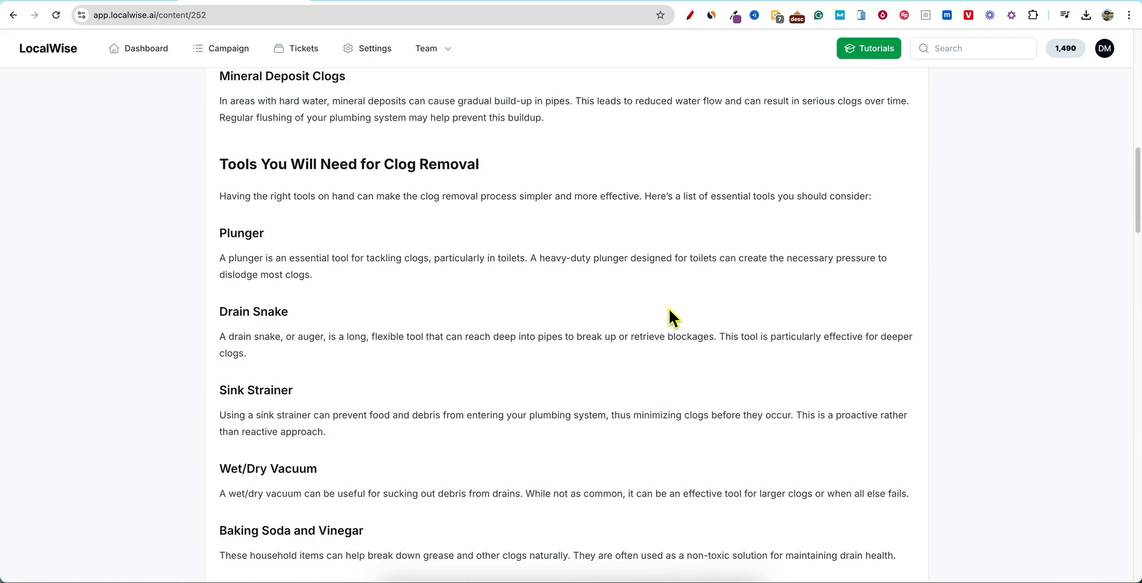
scroll(384, 301, "up", 1)
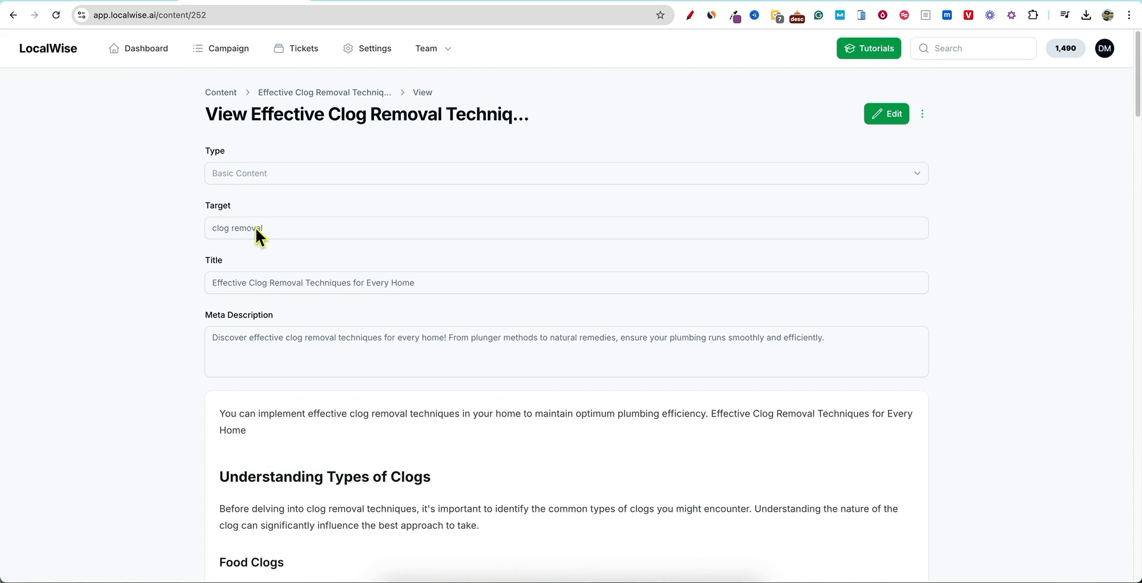
scroll(480, 401, "down", 20)
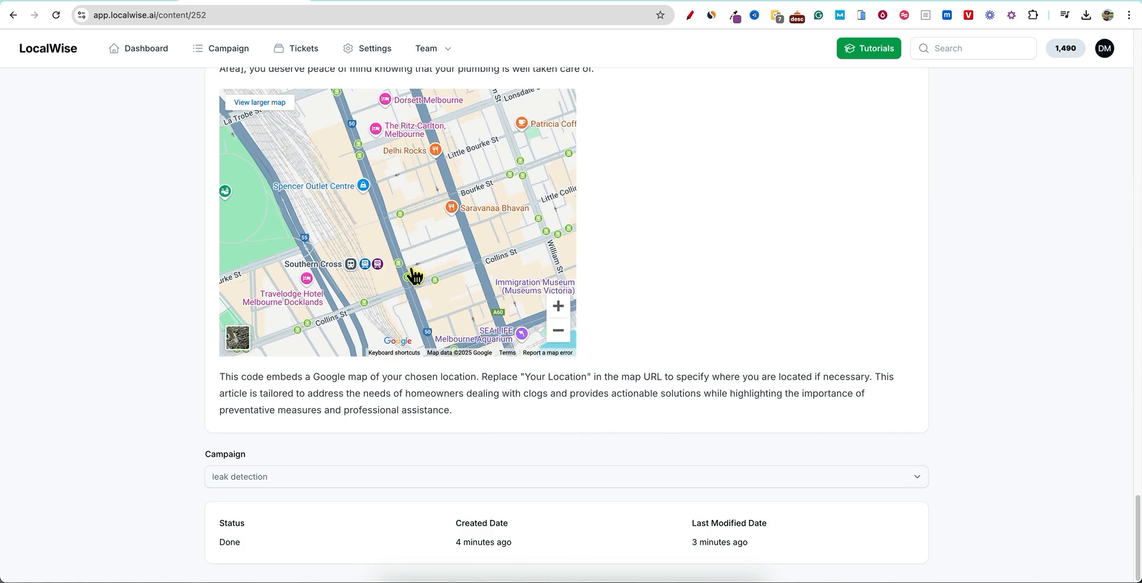
scroll(719, 426, "up", 20)
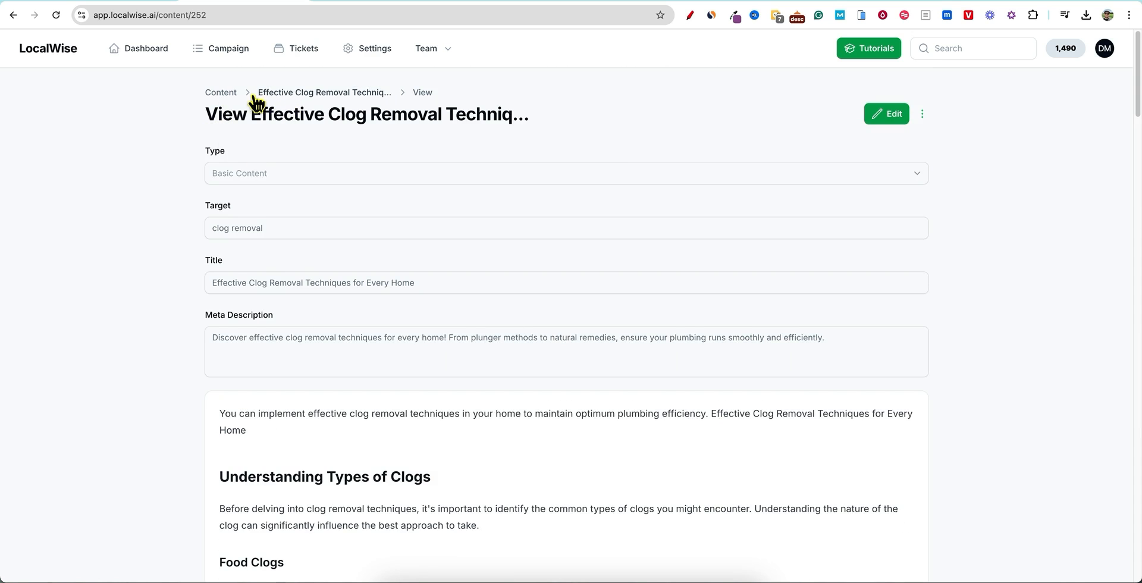
- Open the article "Expert Leak Detection Services in Your Area" and examine its introductory paragraph
left_click(219, 93)
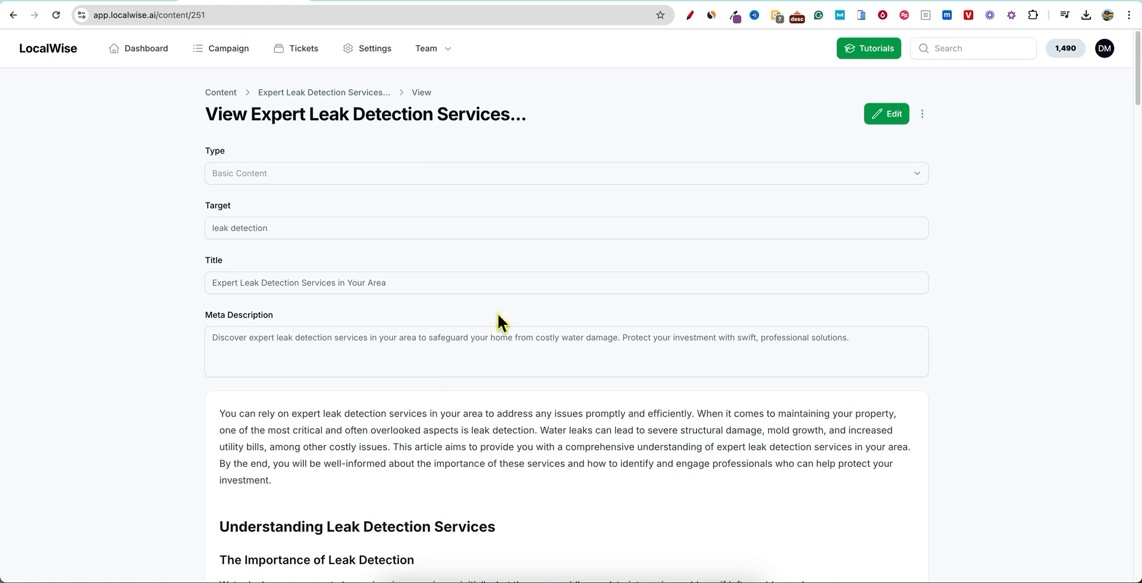
scroll(494, 315, "down", 4)
scroll(363, 215, "up", 1)
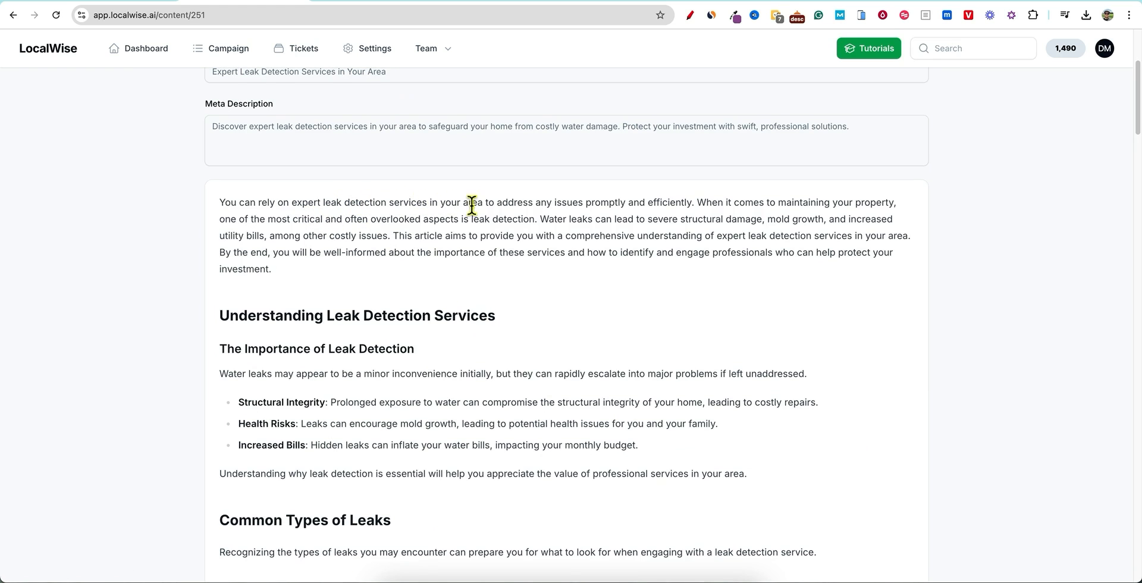
left_click_drag(276, 270, 219, 203)
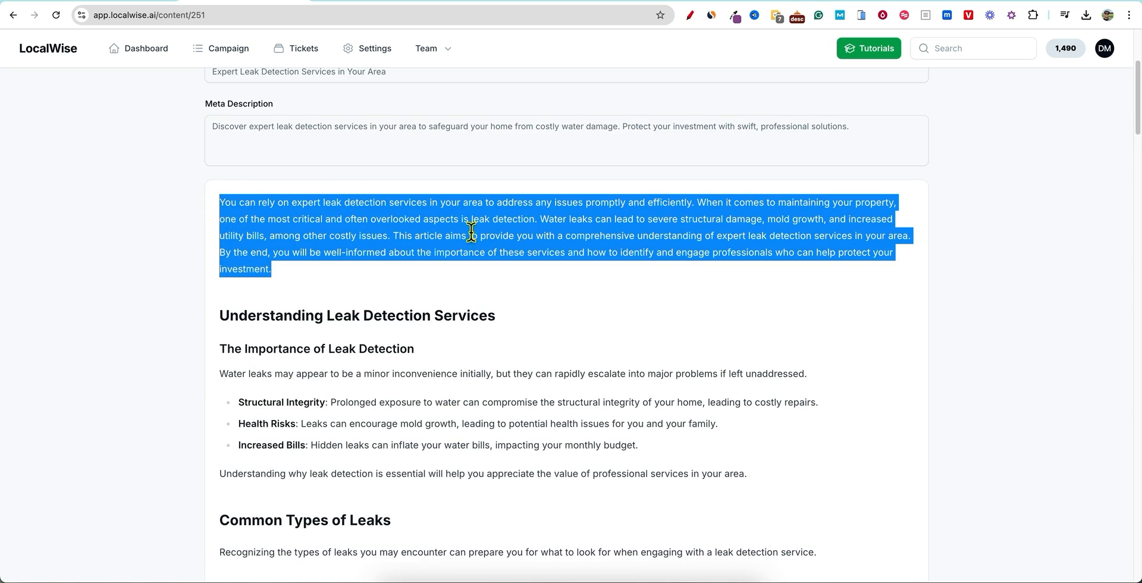
left_click(533, 246)
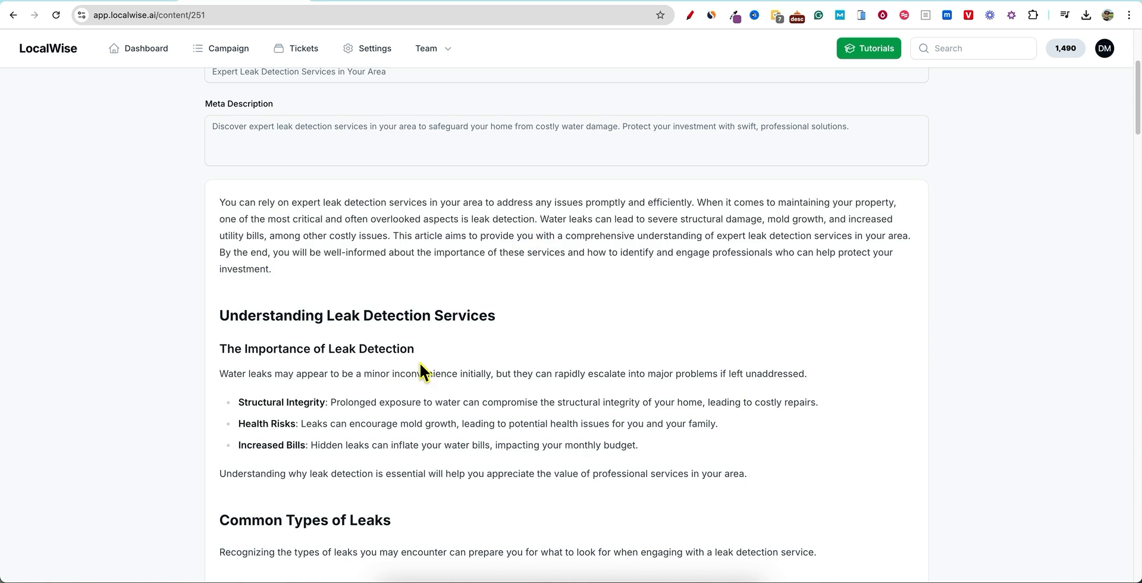
scroll(419, 363, "down", 1)
left_click_drag(285, 199, 194, 123)
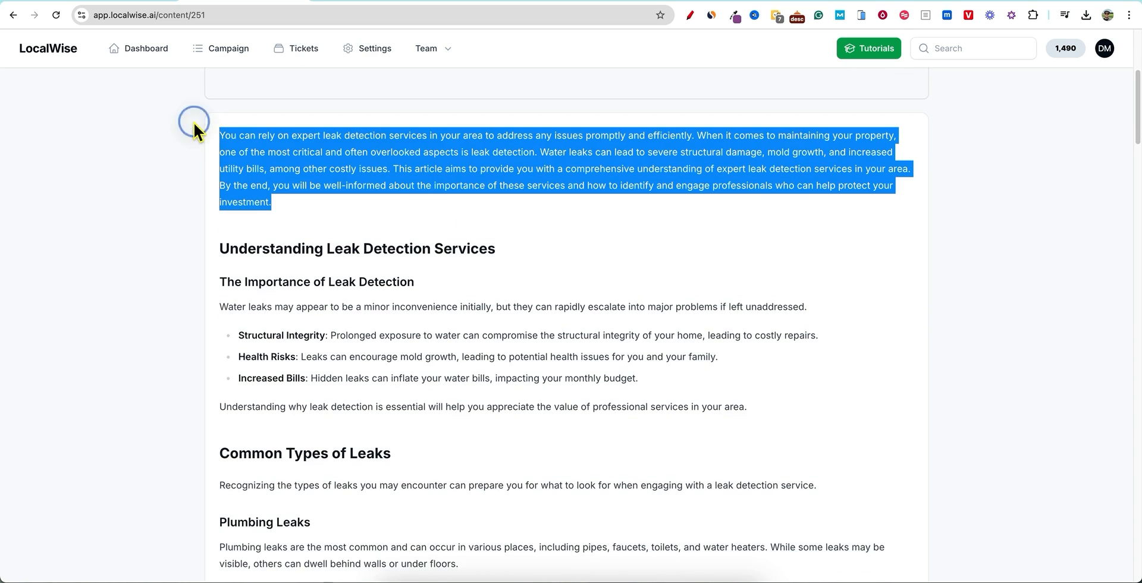
left_click(511, 321)
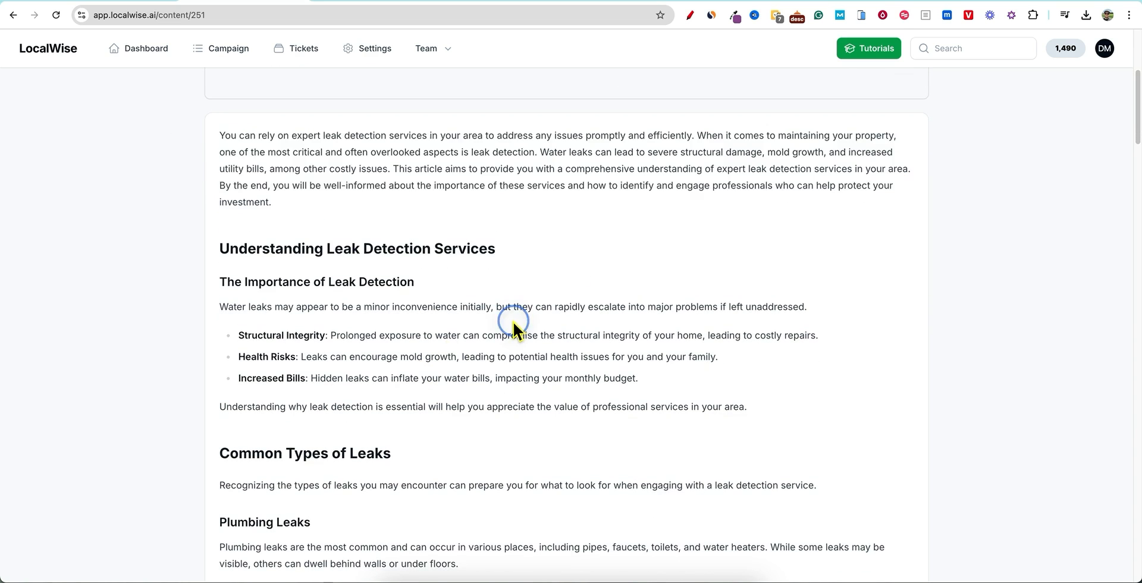
- Read the Common Types of Leaks section, covering the roof, irrigation system and gas leak paragraphs
scroll(391, 356, "down", 5)
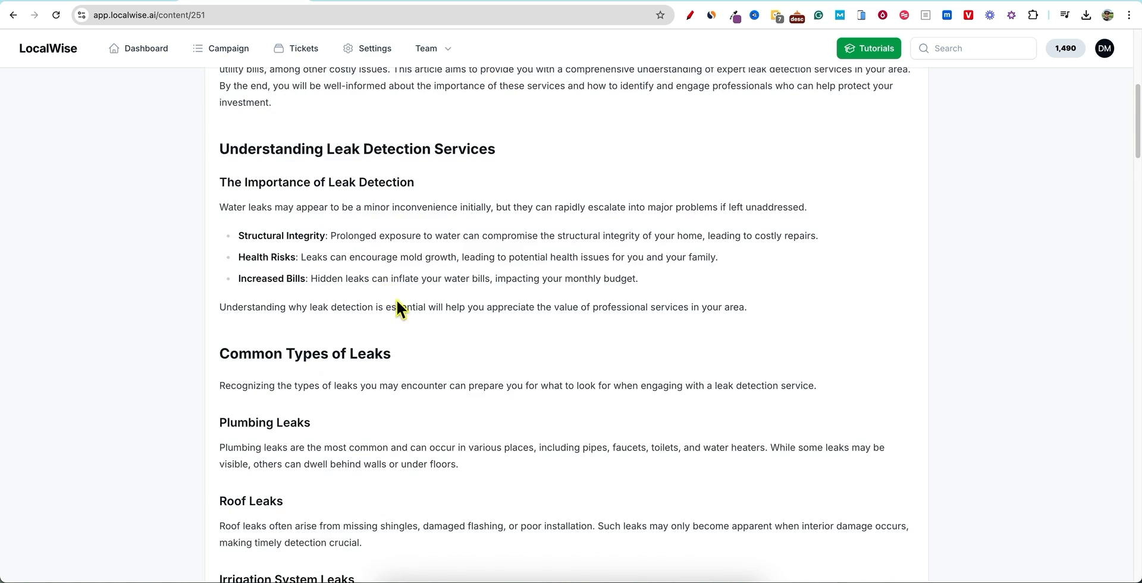
scroll(479, 374, "down", 2)
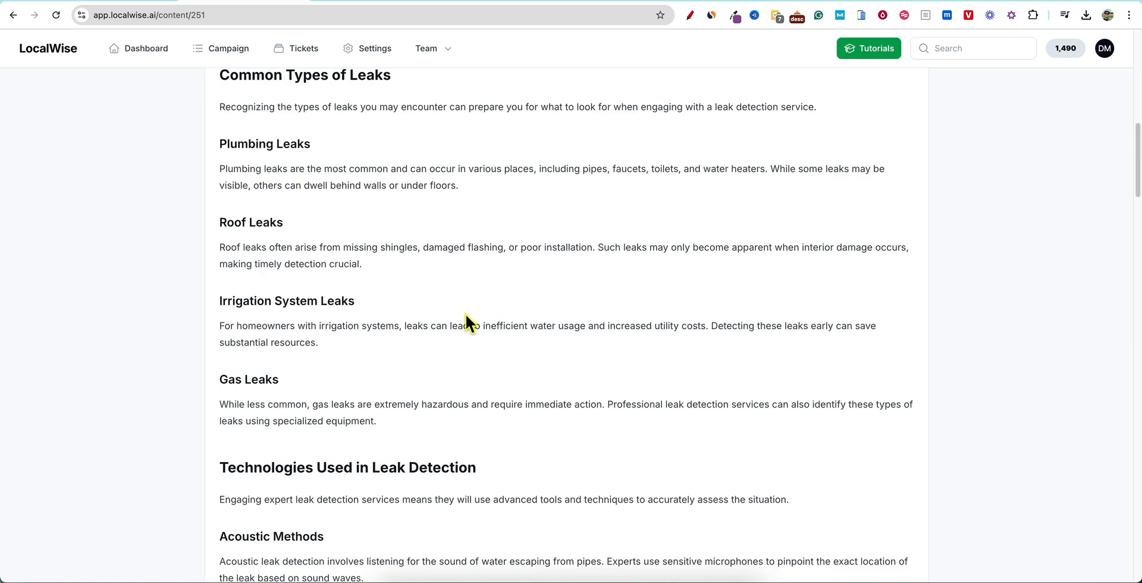
scroll(468, 323, "up", 2)
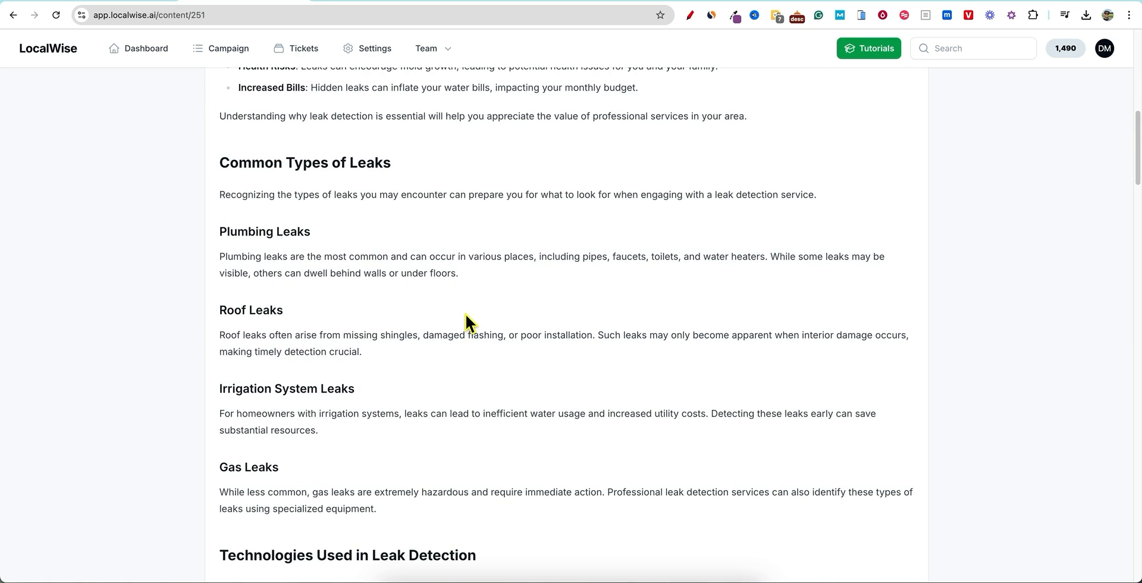
left_click_drag(377, 351, 224, 330)
left_click_drag(321, 430, 220, 414)
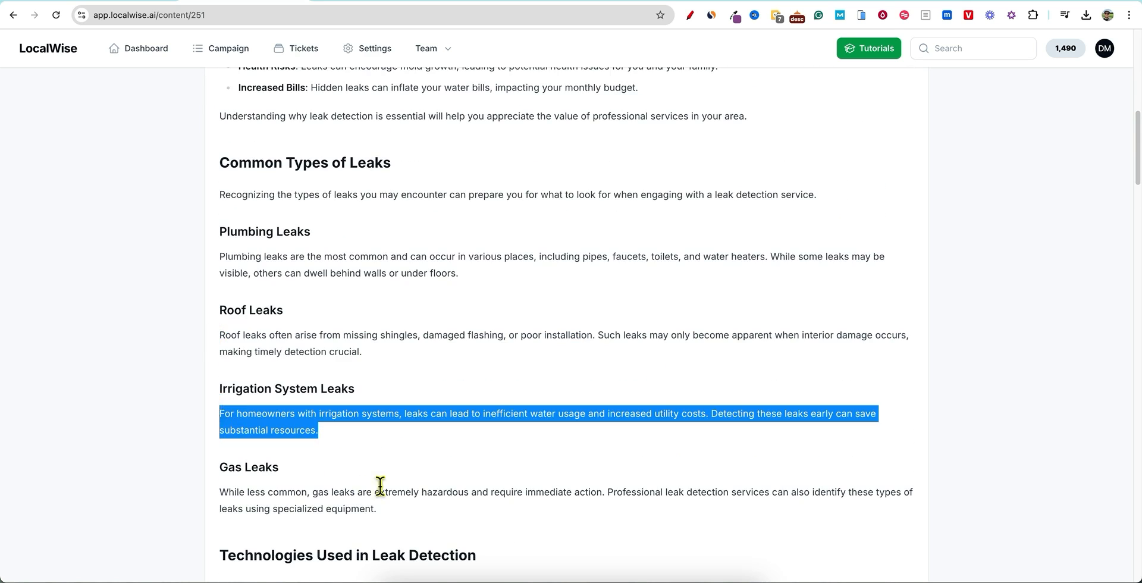
left_click_drag(382, 501, 221, 492)
left_click(425, 443)
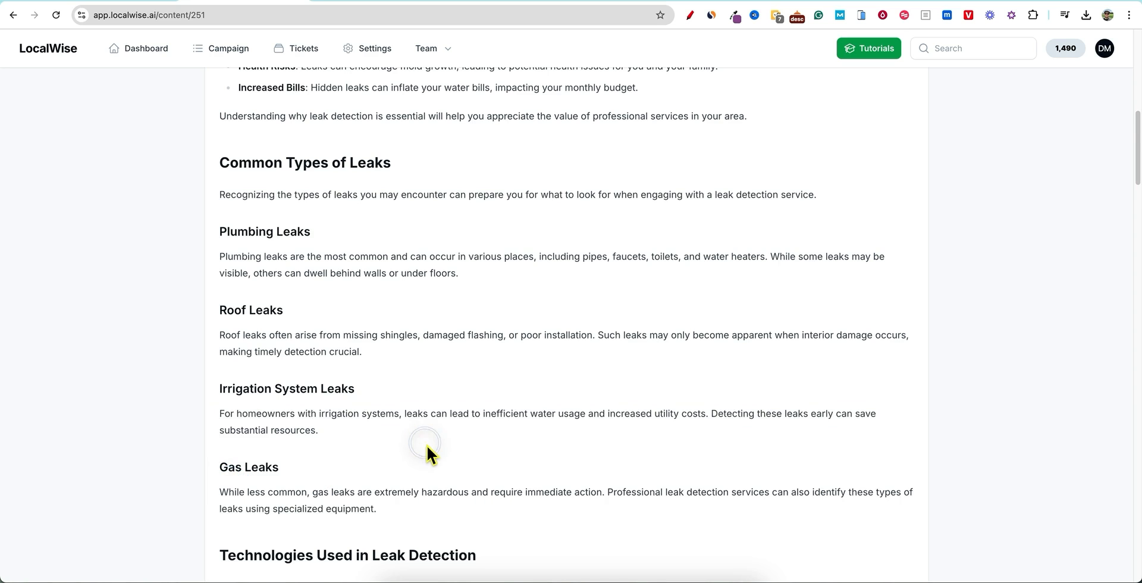
- Examine the leak detection technologies, the Average Costs table with its estimated price ranges, and the Google Maps embed
scroll(432, 446, "down", 8)
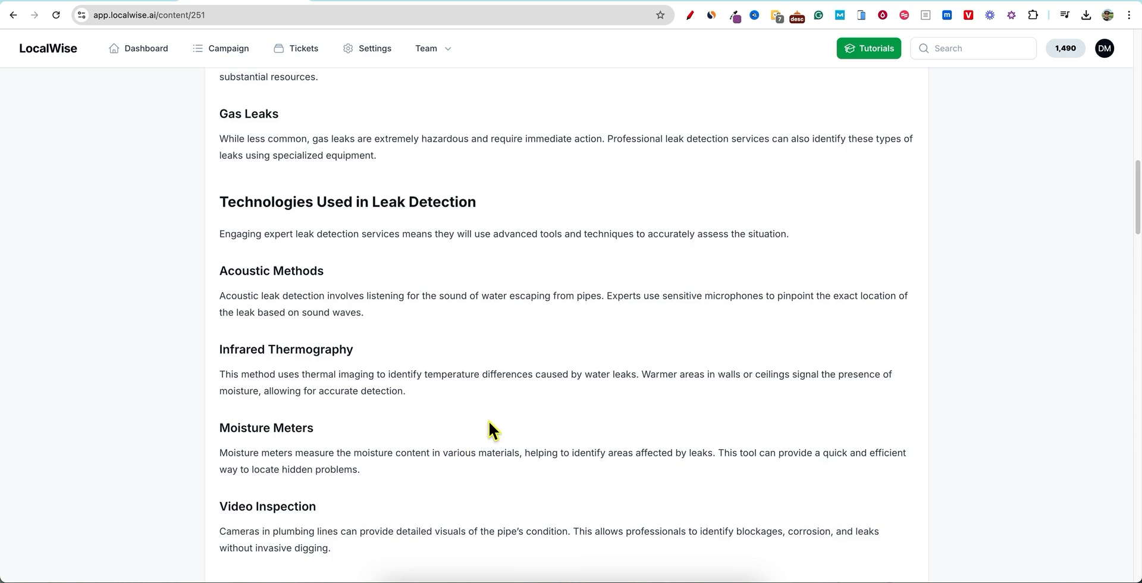
scroll(493, 416, "down", 20)
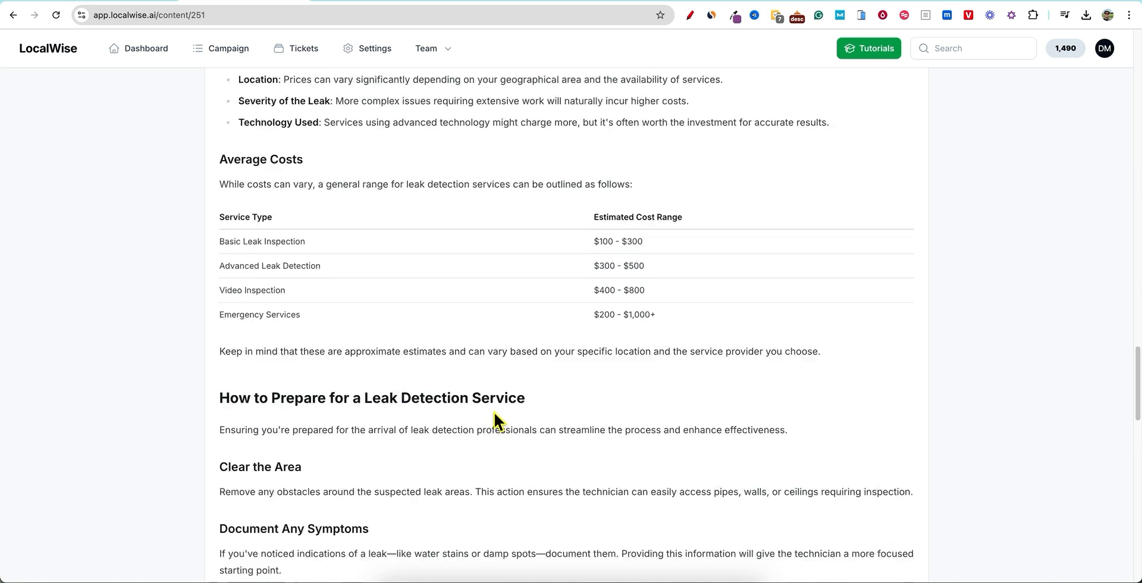
left_click_drag(221, 232, 754, 335)
left_click(440, 229)
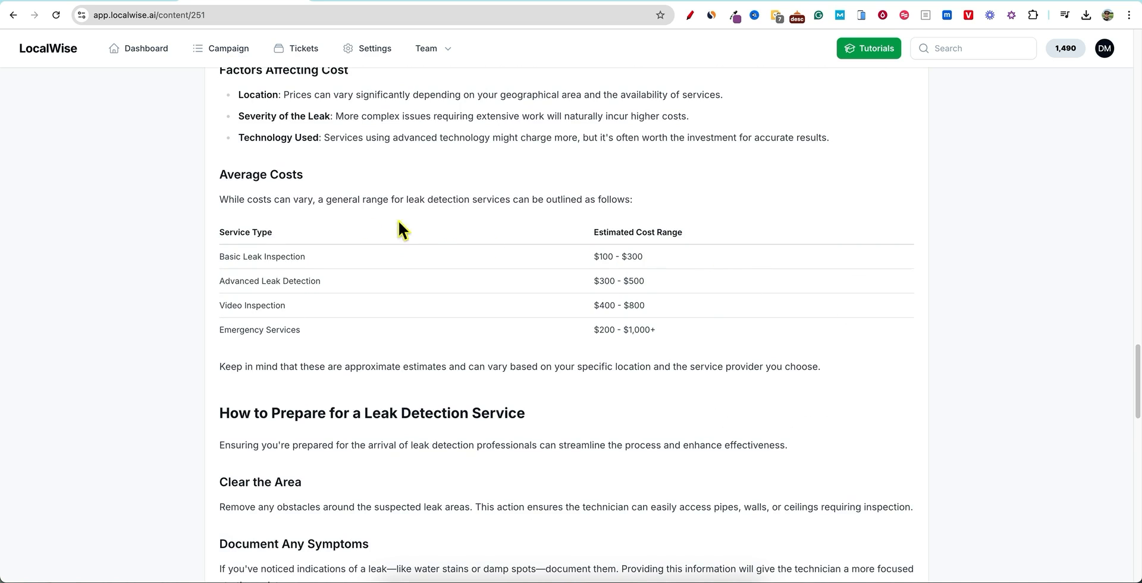
triple_click(651, 258)
triple_click(635, 281)
scroll(523, 365, "down", 15)
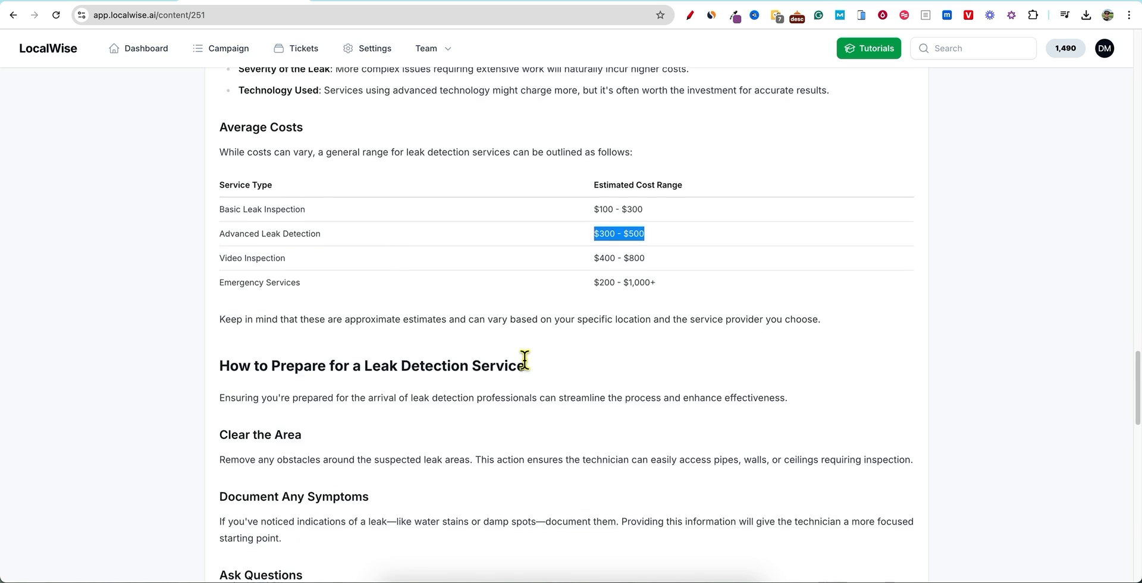
scroll(536, 359, "down", 4)
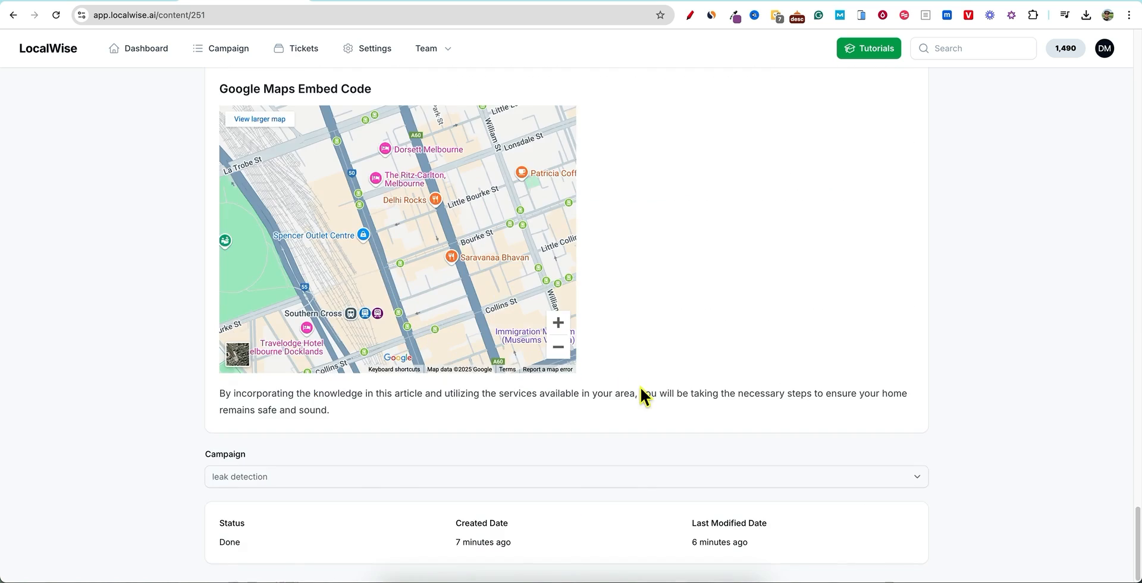
- Review the leak detection article from its preparation advice back up to its title
scroll(743, 395, "up", 10)
scroll(745, 394, "up", 1)
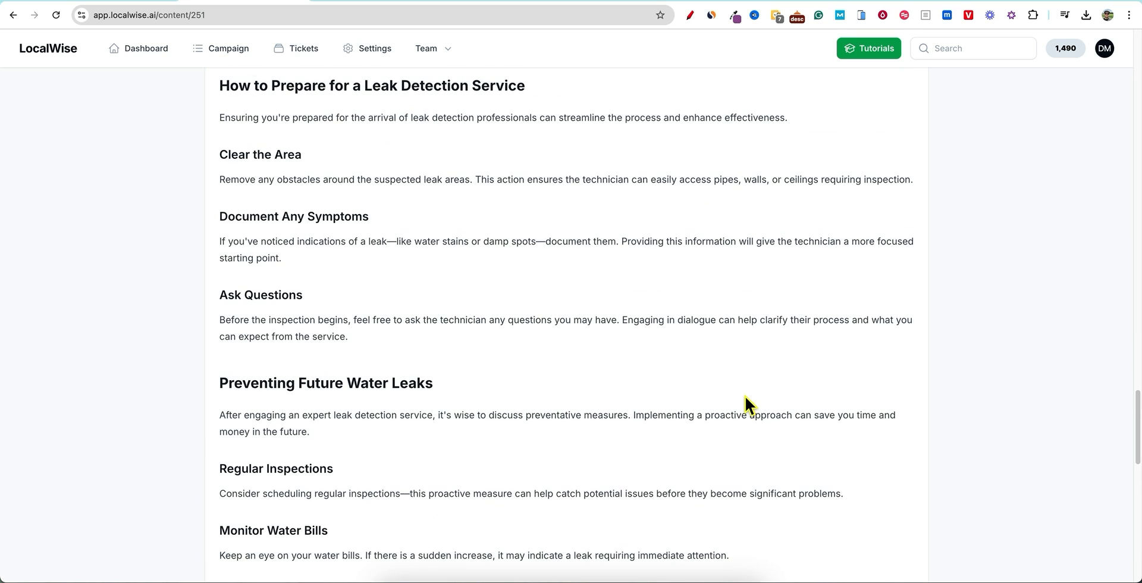
scroll(744, 380, "up", 20)
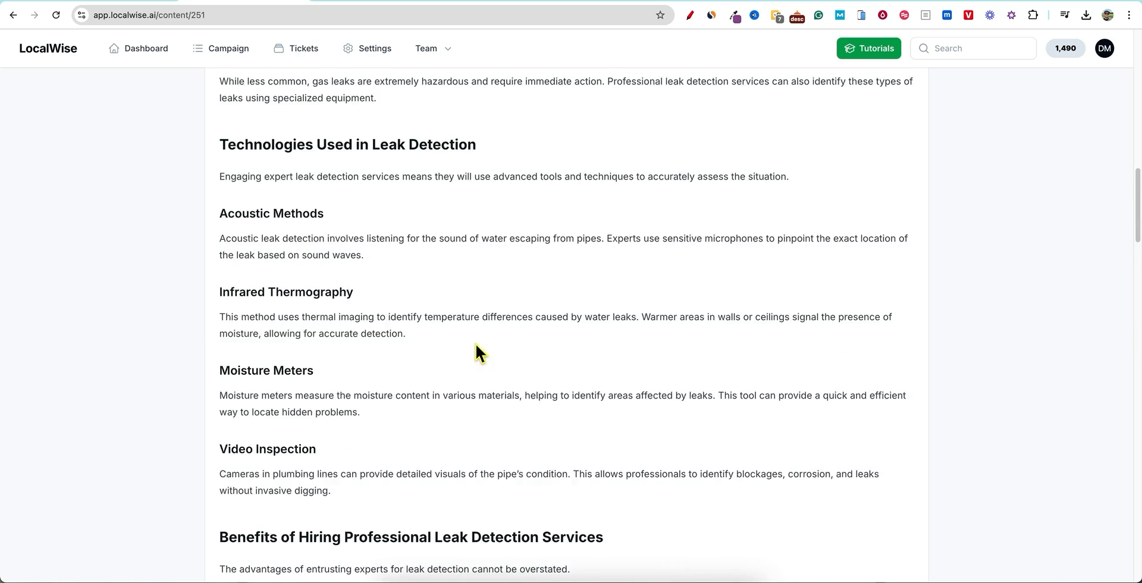
scroll(535, 357, "up", 1)
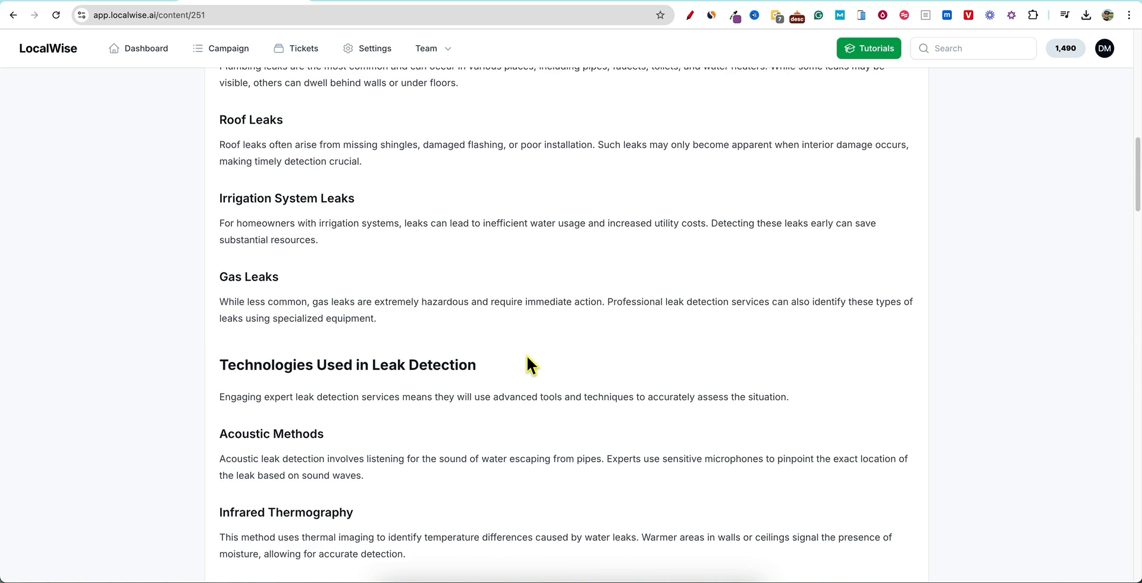
scroll(526, 355, "up", 3)
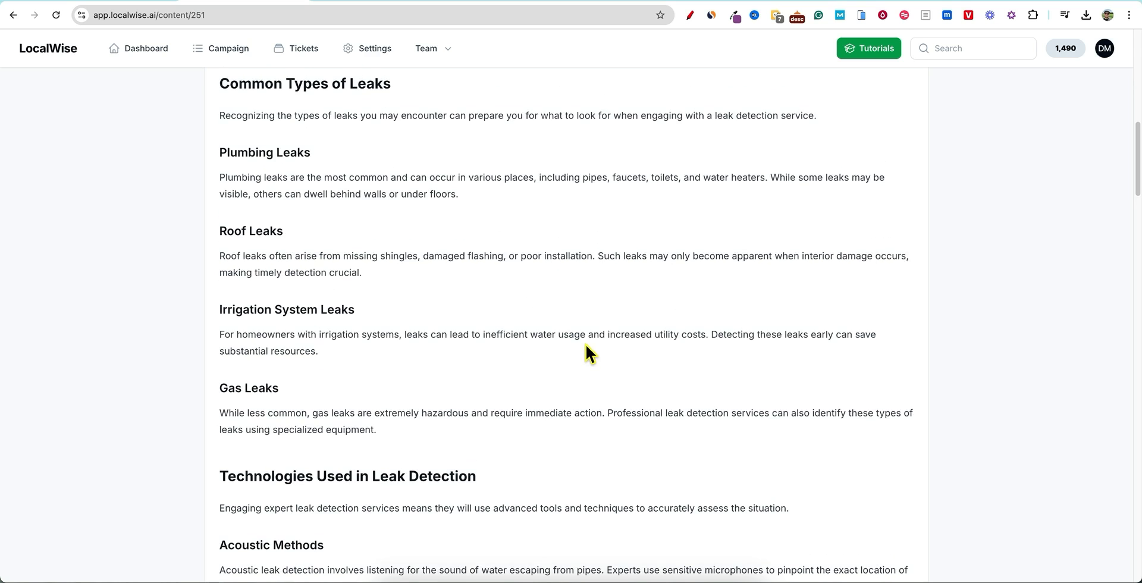
scroll(585, 344, "up", 20)
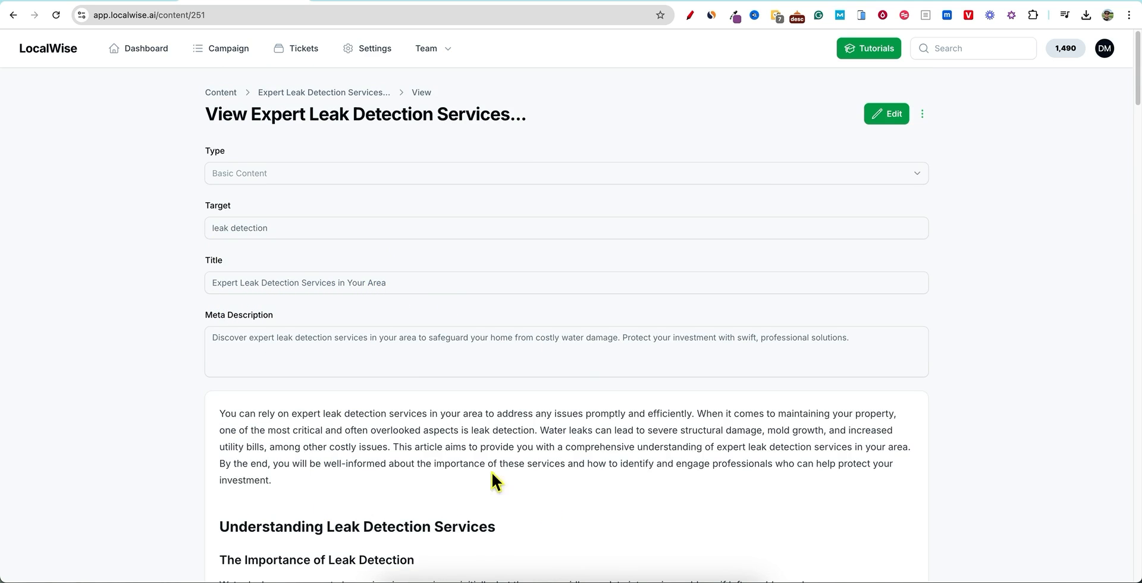
left_click_drag(365, 282, 181, 267)
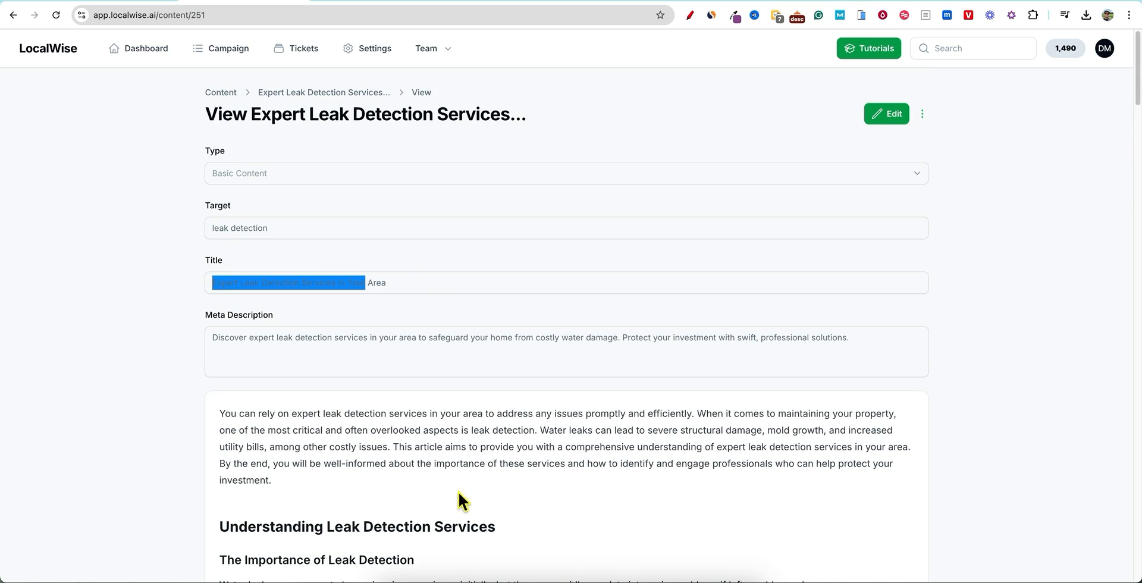
- Reread the leak detection article's introduction, leak types and detection technologies to judge its overall structure and content quality
scroll(751, 280, "down", 7)
scroll(604, 411, "up", 7)
scroll(879, 421, "down", 1)
scroll(928, 245, "up", 1)
scroll(776, 470, "down", 5)
scroll(775, 468, "down", 10)
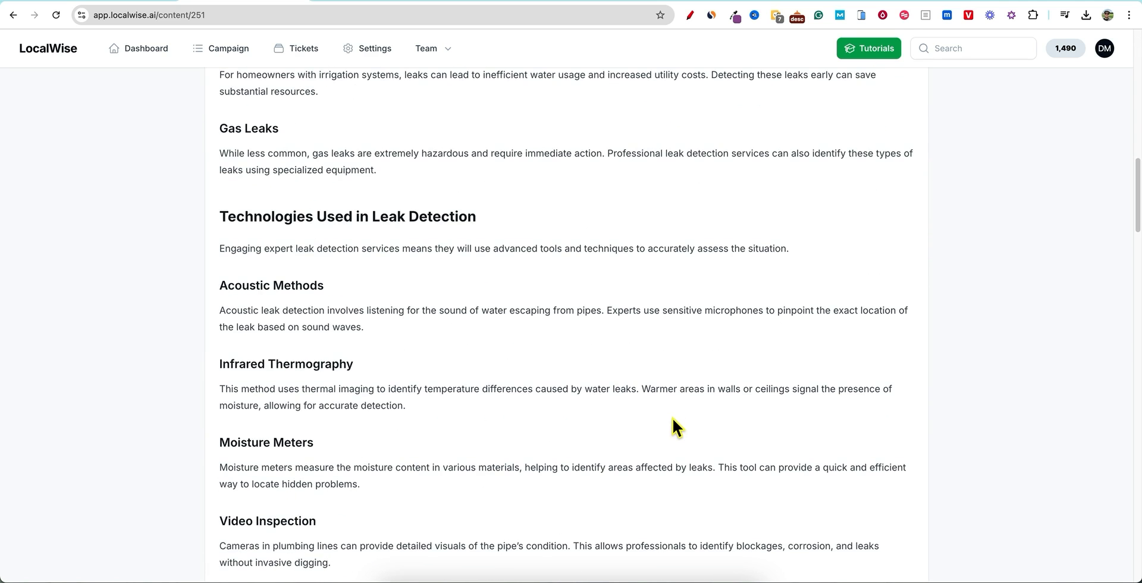
scroll(620, 451, "down", 1)
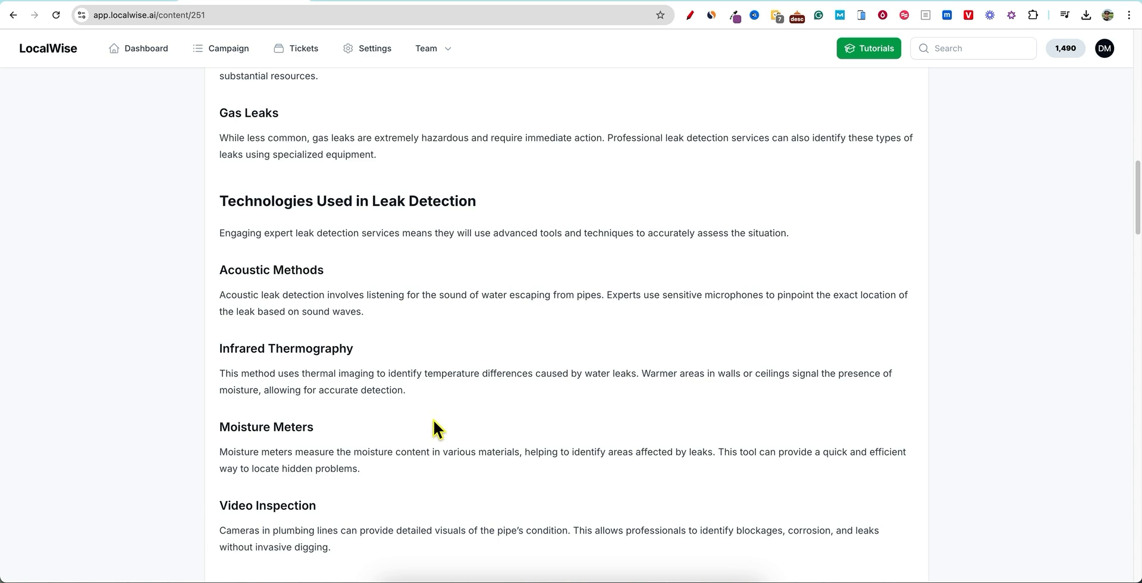
scroll(440, 426, "down", 5)
scroll(722, 415, "up", 5)
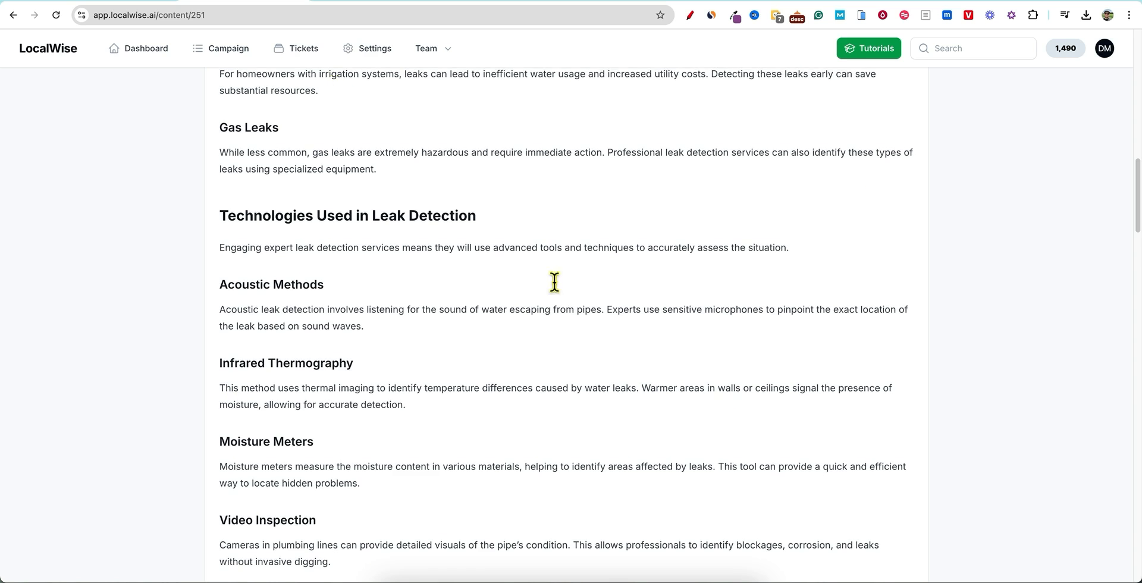
scroll(504, 417, "up", 3)
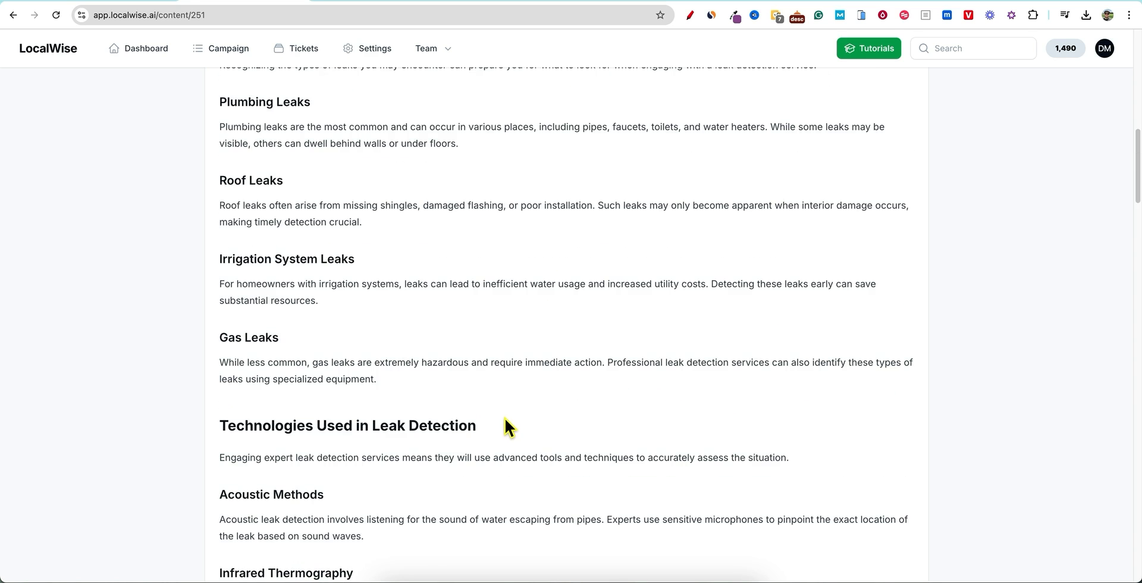
scroll(504, 426, "up", 11)
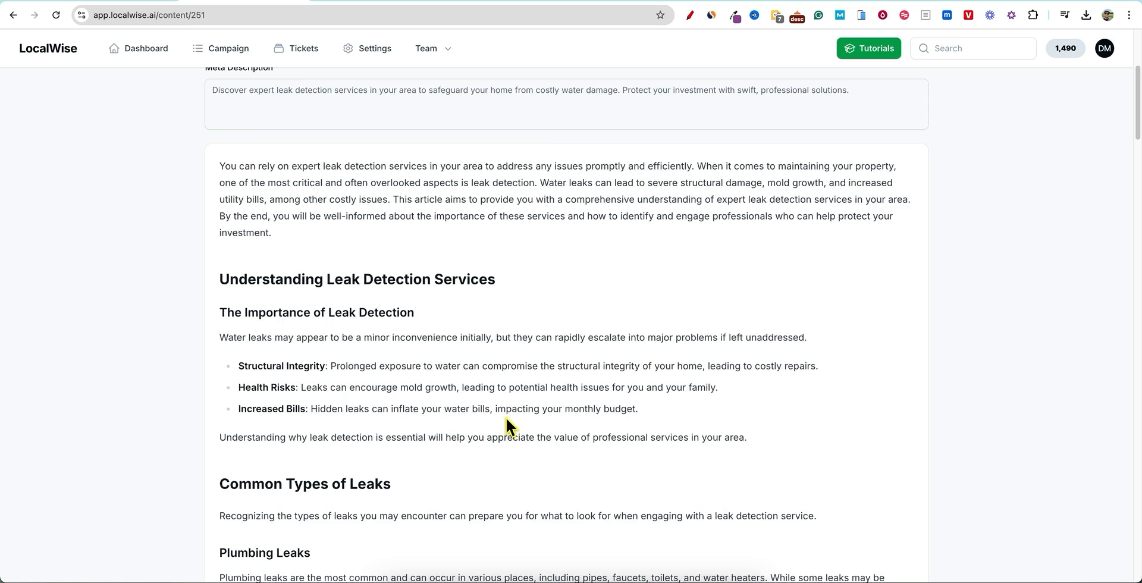
scroll(528, 427, "down", 3)
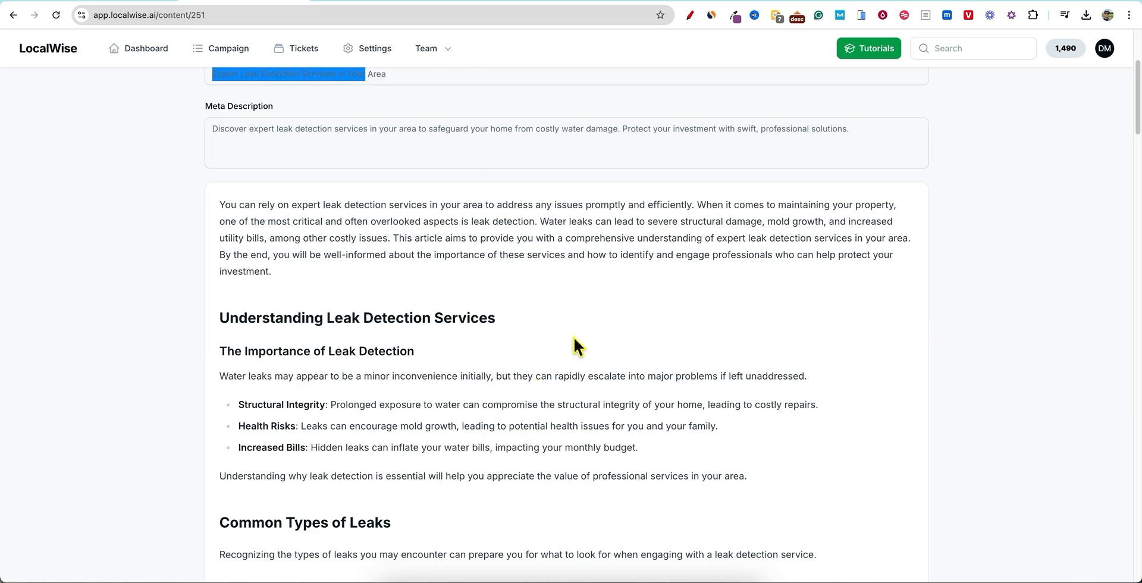
scroll(476, 357, "up", 4)
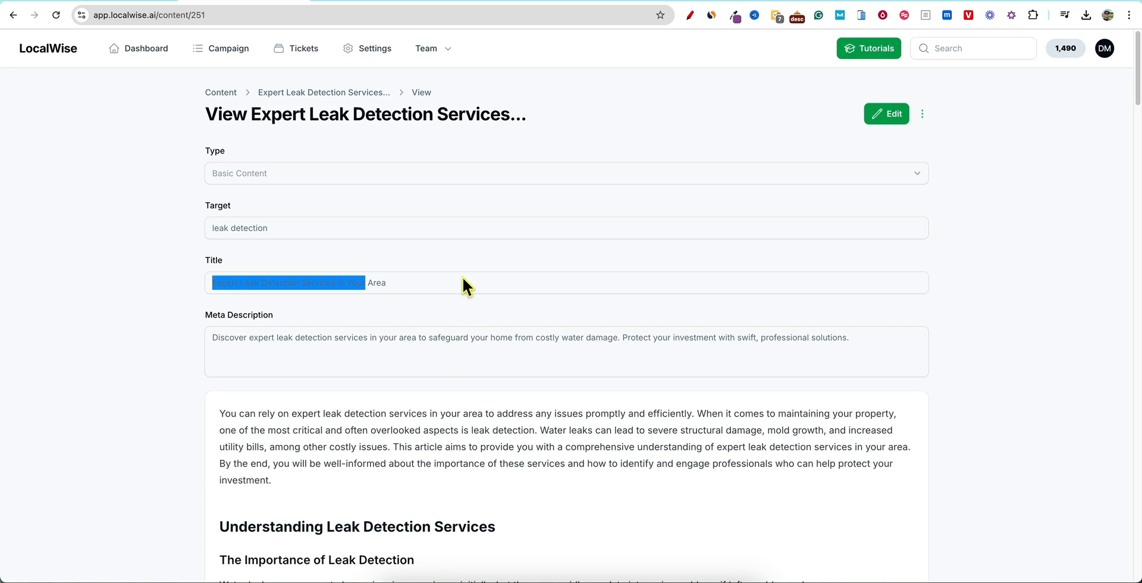
- Open the leak detection article for editing and place the cursor after the opening sentence under The Importance of Leak Detection
left_click(936, 304)
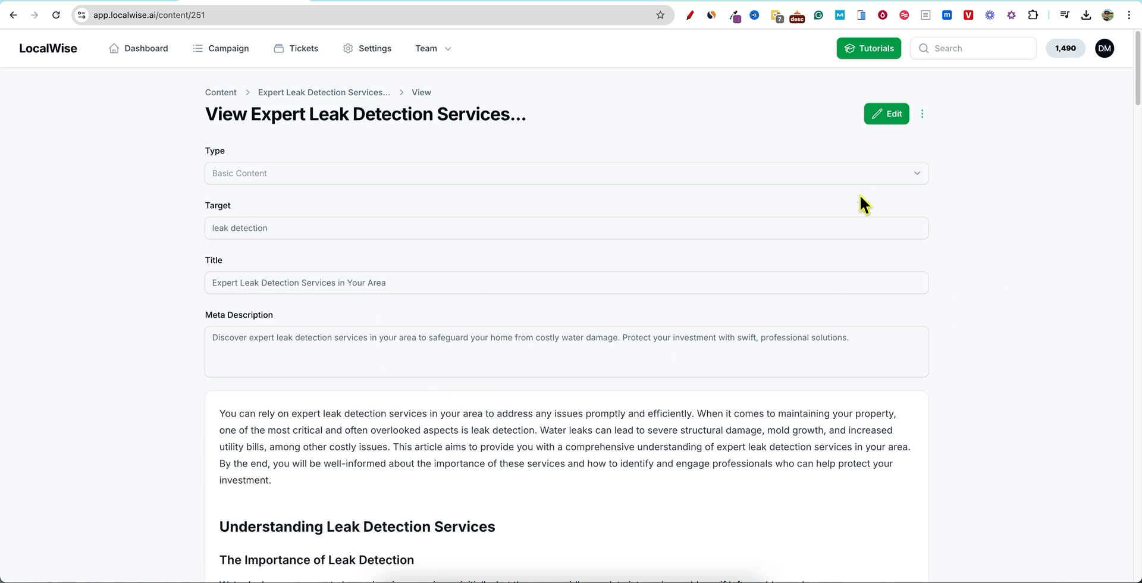
left_click(893, 126)
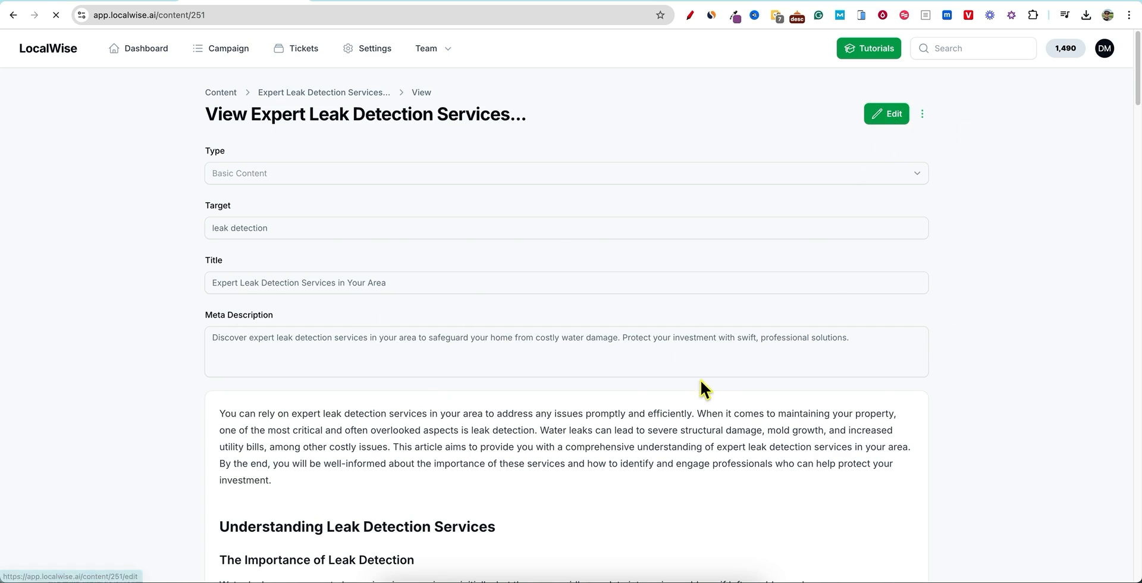
scroll(581, 374, "down", 1)
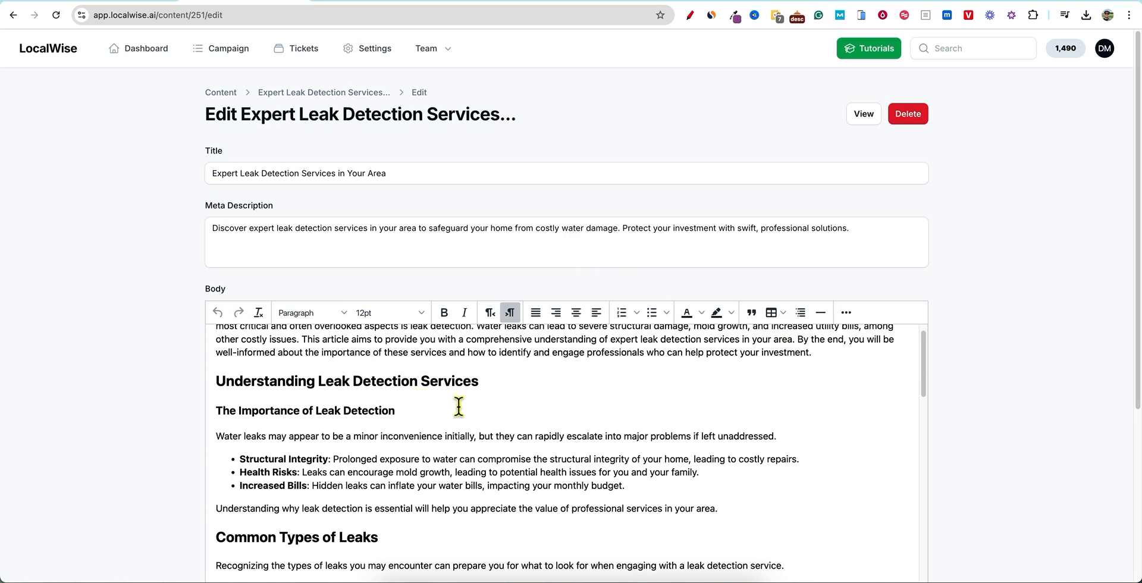
left_click(537, 387)
left_click(792, 440)
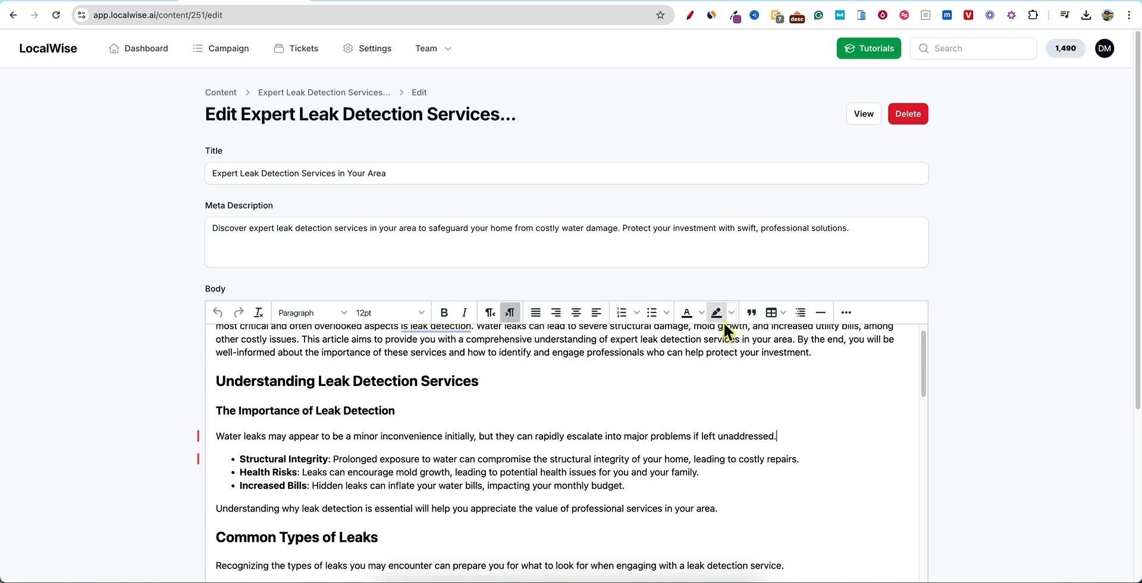
- View the article editor's extra formatting tools and its image insertion options, closing the image dialog without adding anything
left_click(847, 314)
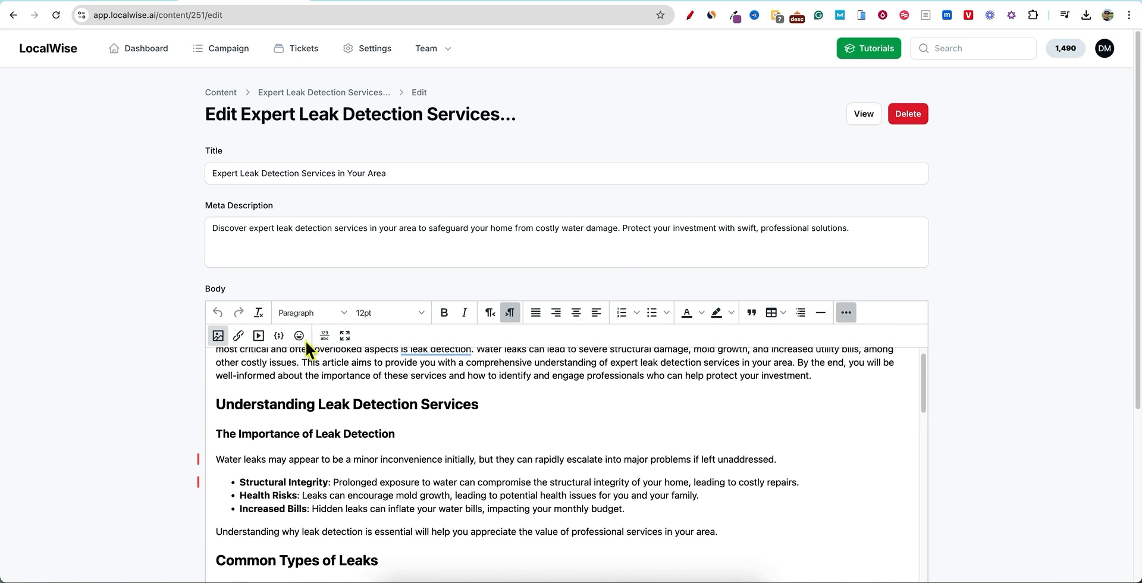
left_click(218, 337)
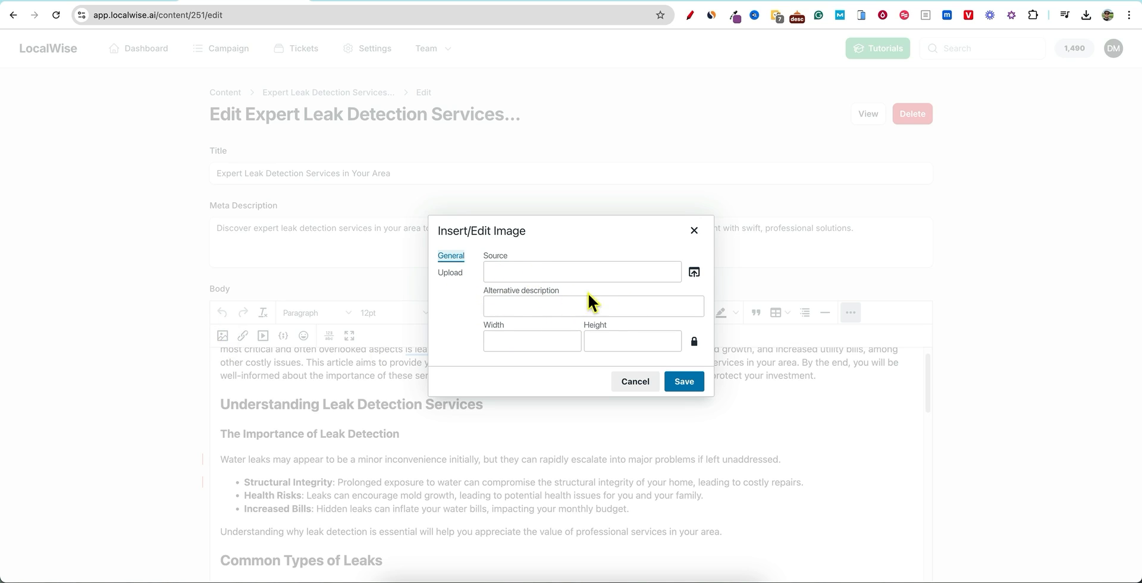
left_click(694, 231)
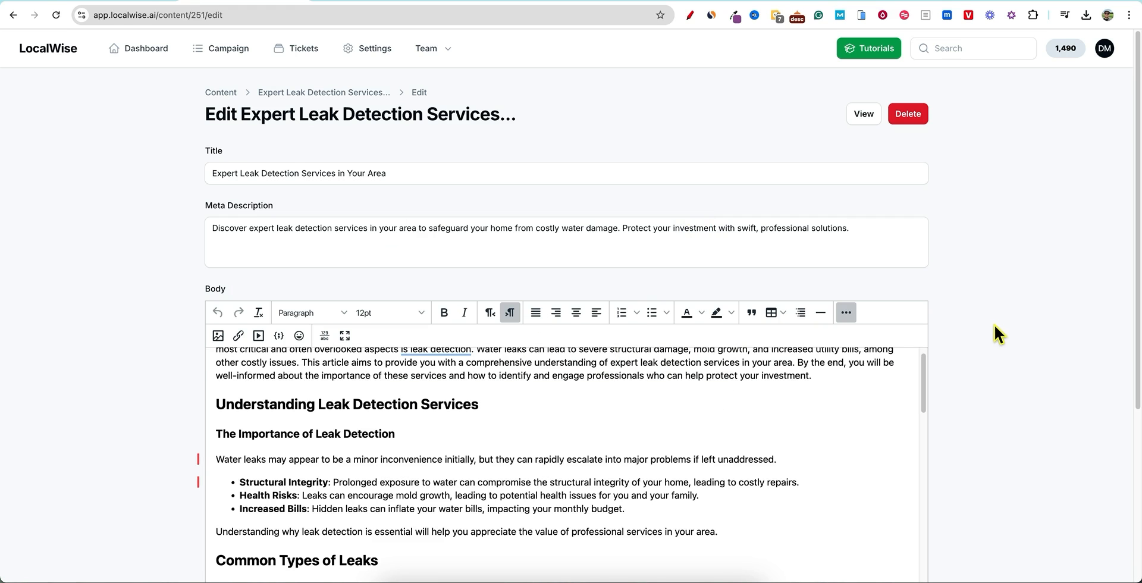
scroll(709, 479, "up", 1)
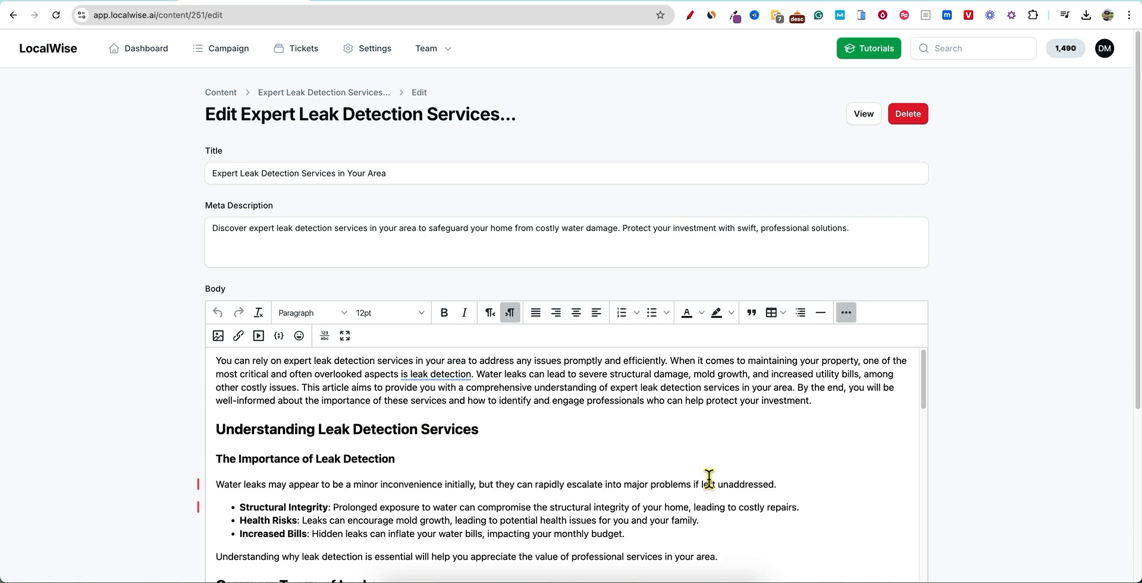
scroll(661, 486, "up", 1)
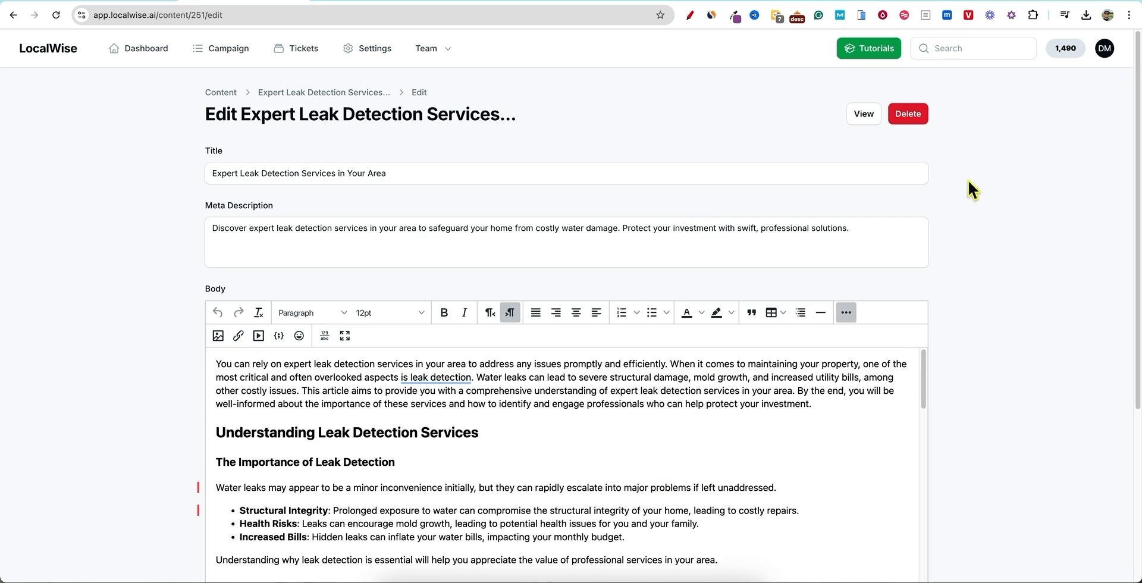
- Open the leak detection-combiner campaign and compare its source keywords with the combined Dallas, Texas entries
left_click(236, 50)
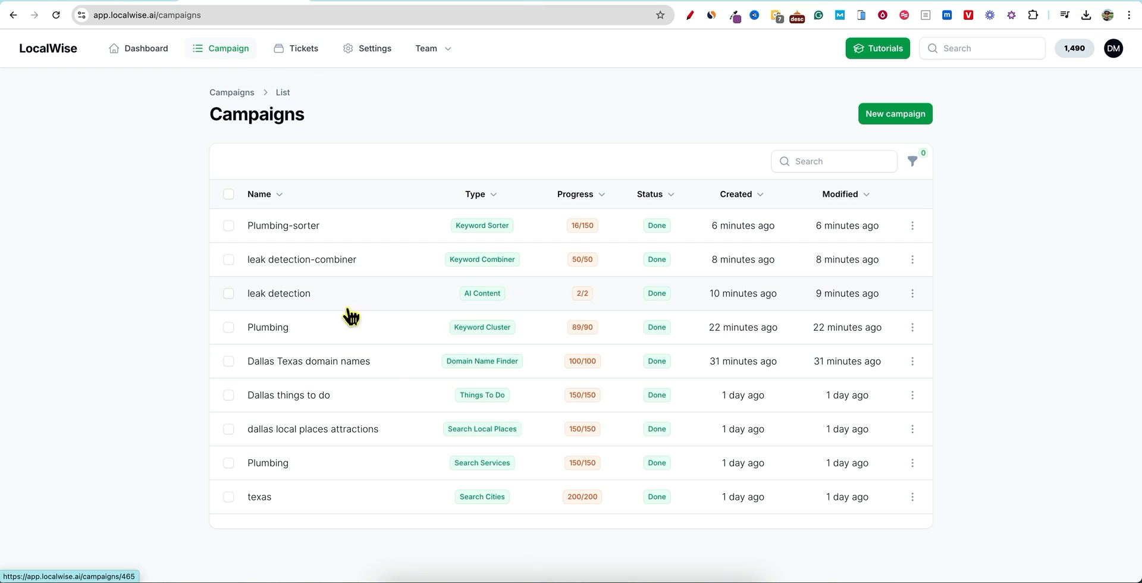
left_click(303, 269)
scroll(351, 399, "down", 10)
scroll(315, 416, "down", 10)
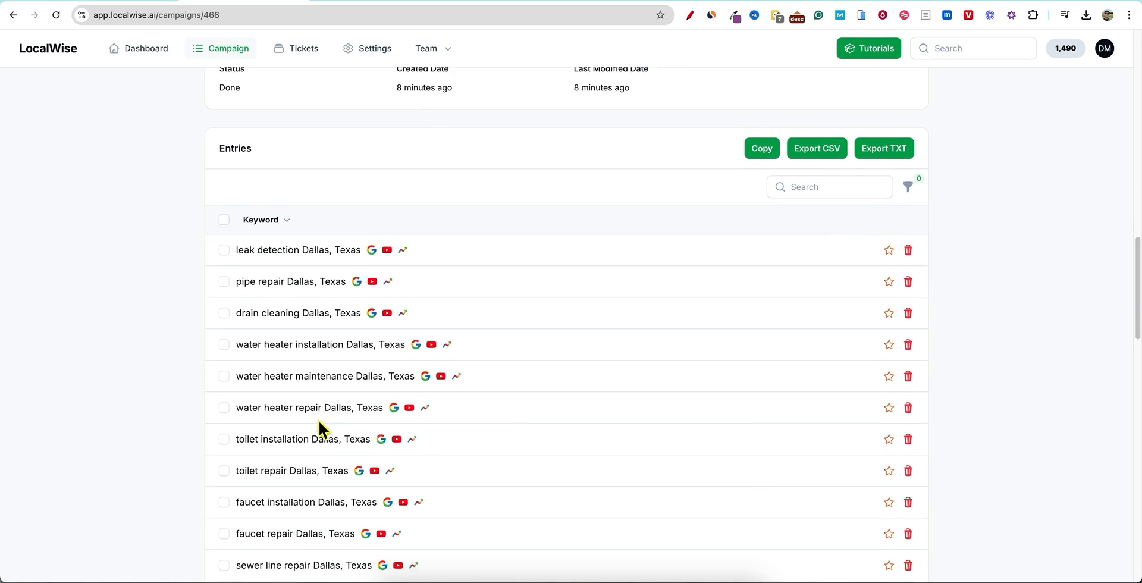
scroll(318, 419, "down", 1)
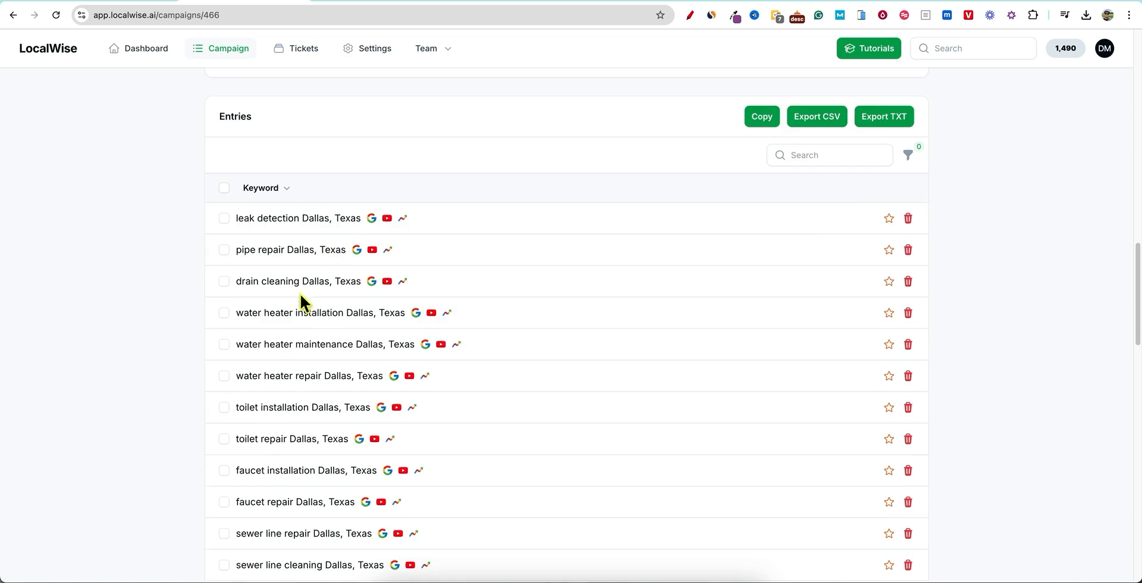
scroll(300, 294, "up", 15)
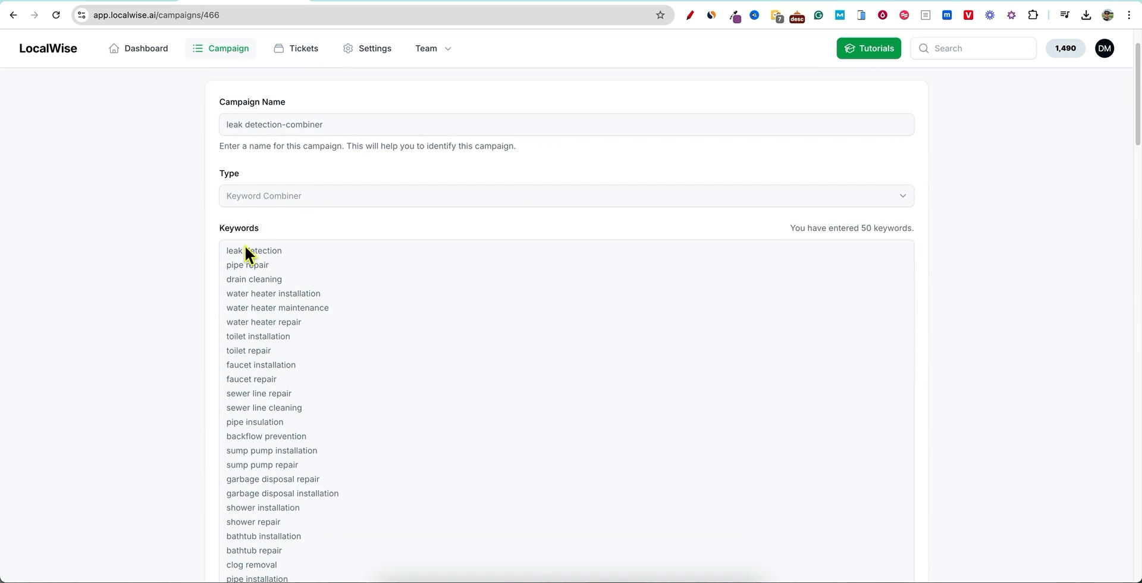
scroll(294, 401, "down", 9)
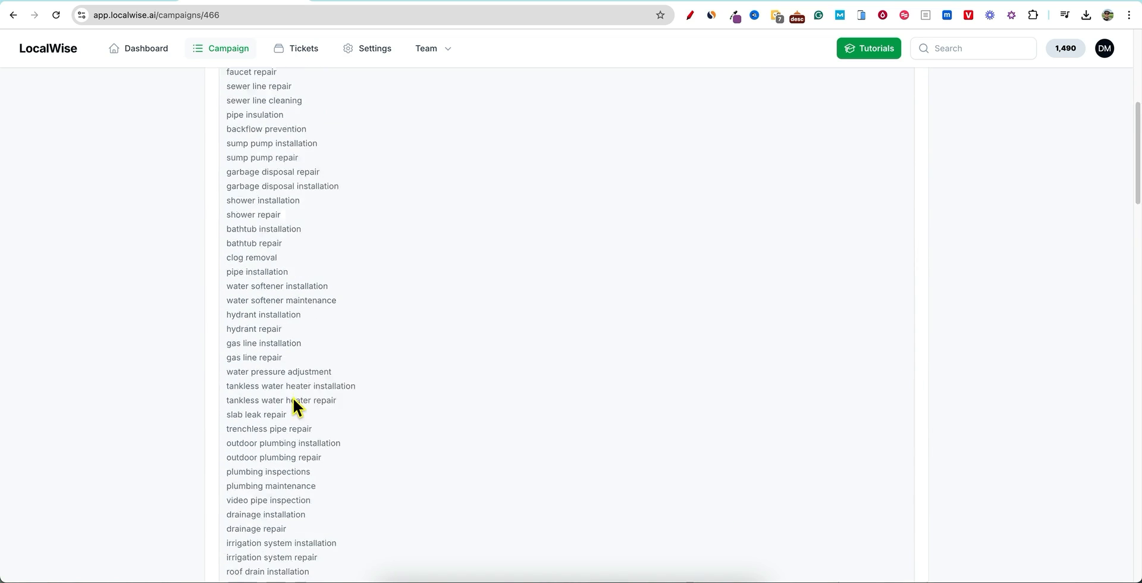
scroll(303, 401, "down", 7)
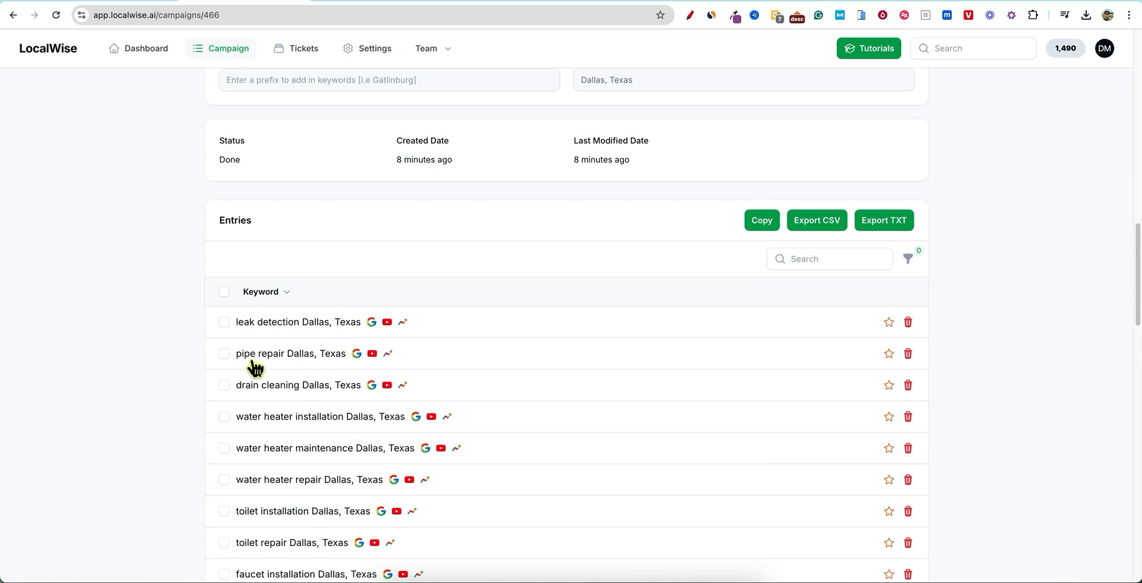
- Start an AI Content campaign from the combined keyword "leak detection Dallas, Texas"
left_click(224, 322)
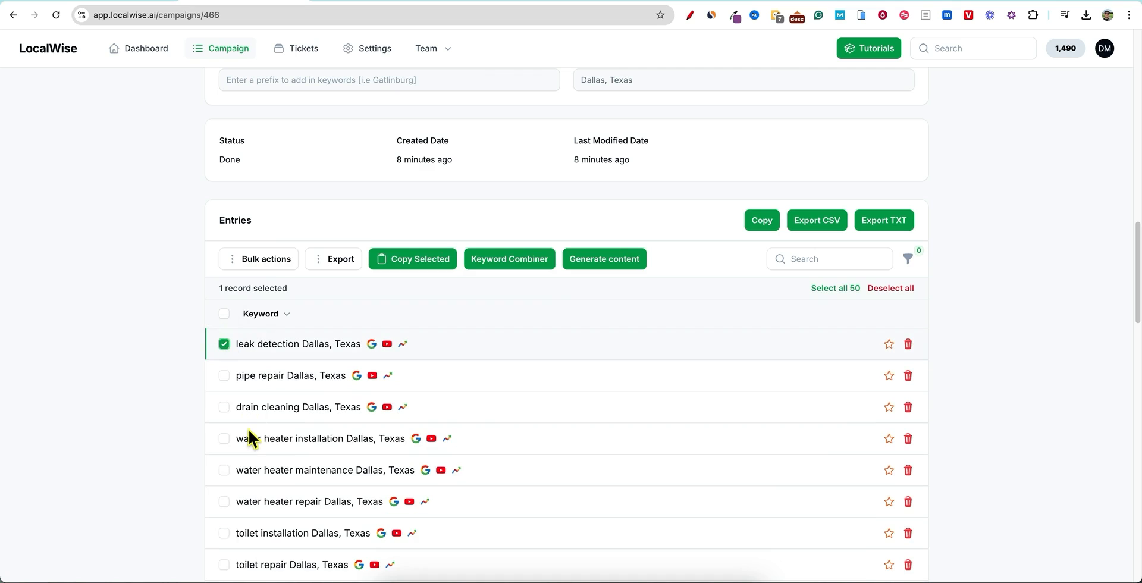
left_click(599, 262)
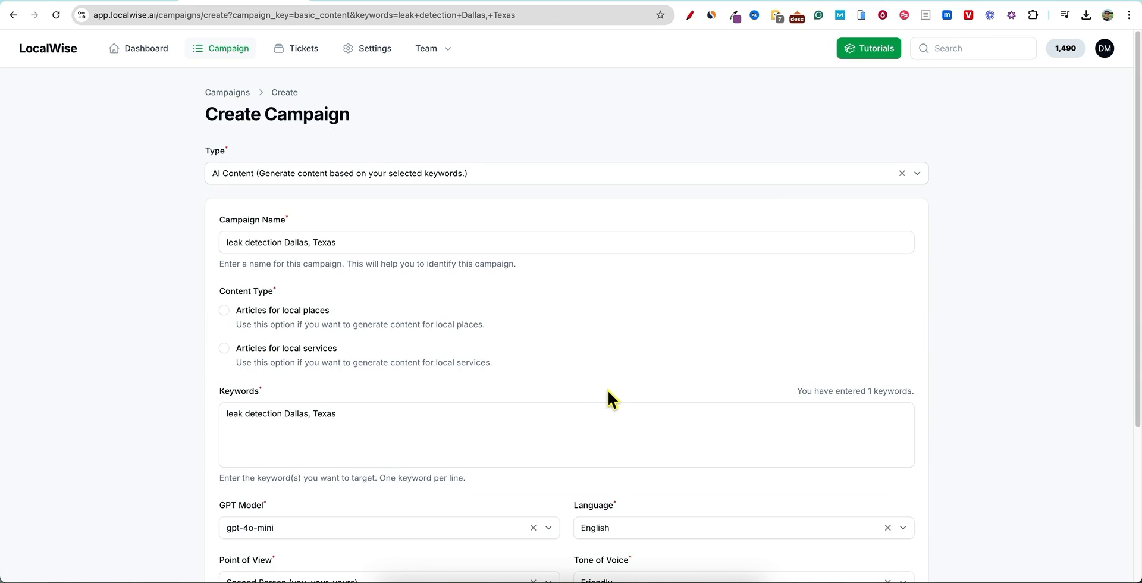
scroll(592, 403, "down", 2)
scroll(592, 405, "down", 3)
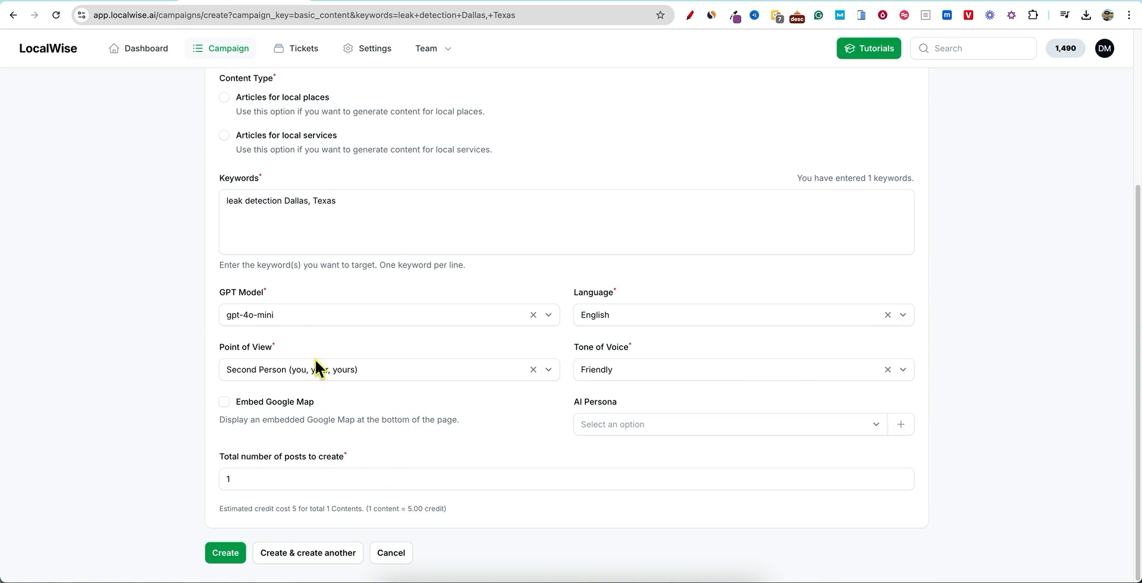
- Set the campaign's point of view to First Person Plural (we, us, our, ours) and its AI persona to Sally Rooney (Casual)
left_click(377, 370)
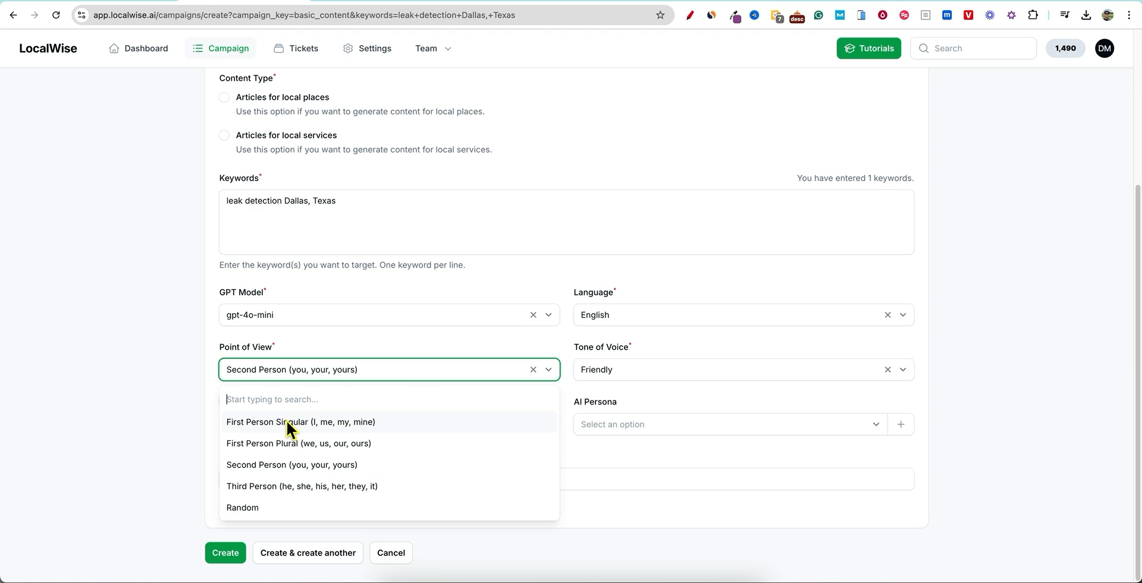
left_click(292, 443)
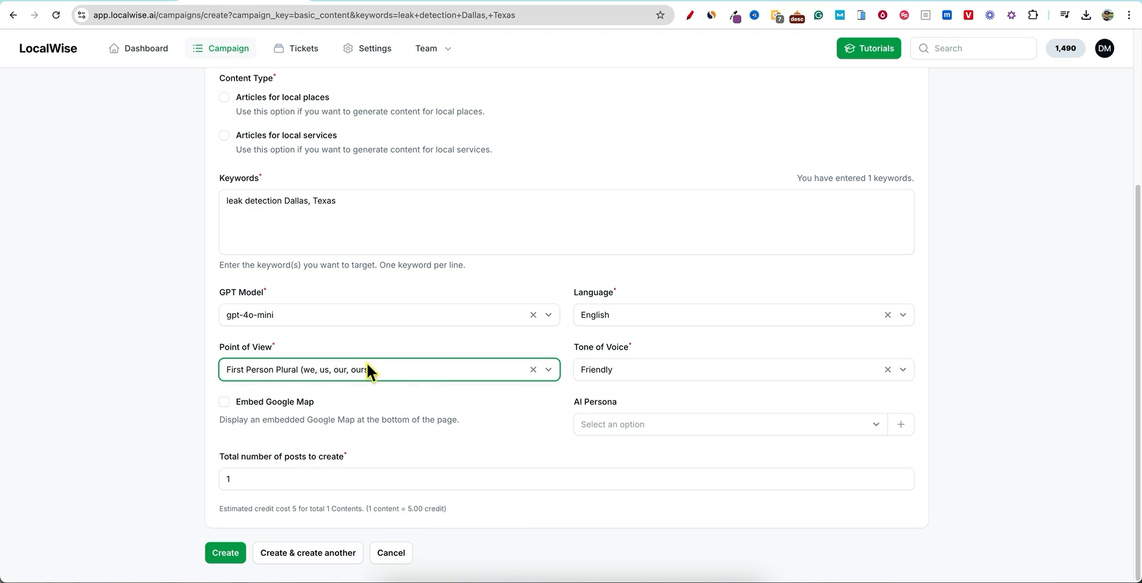
left_click(684, 367)
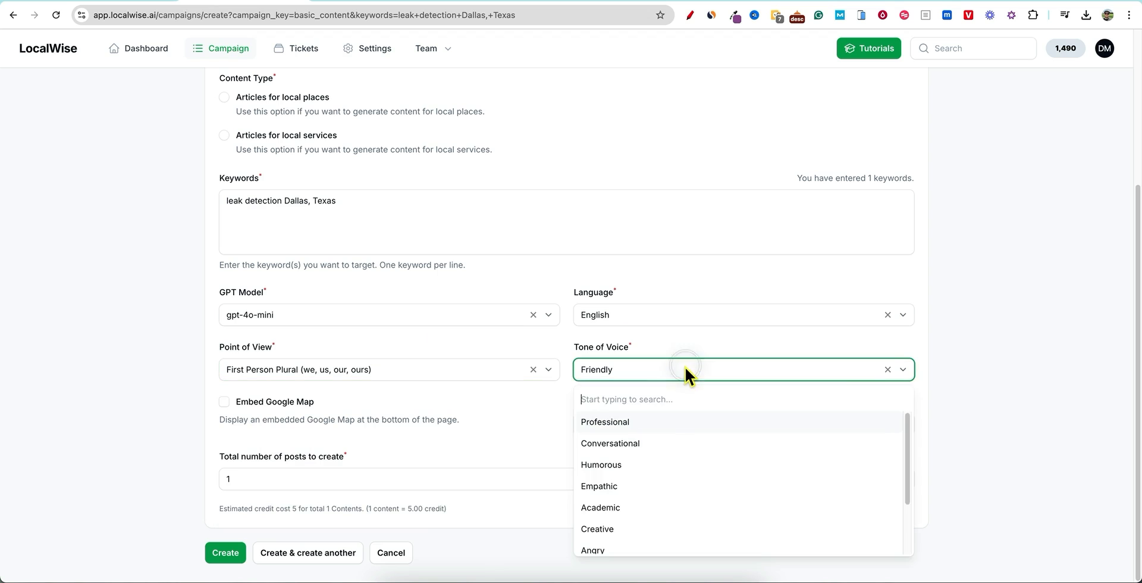
left_click(987, 365)
left_click(650, 424)
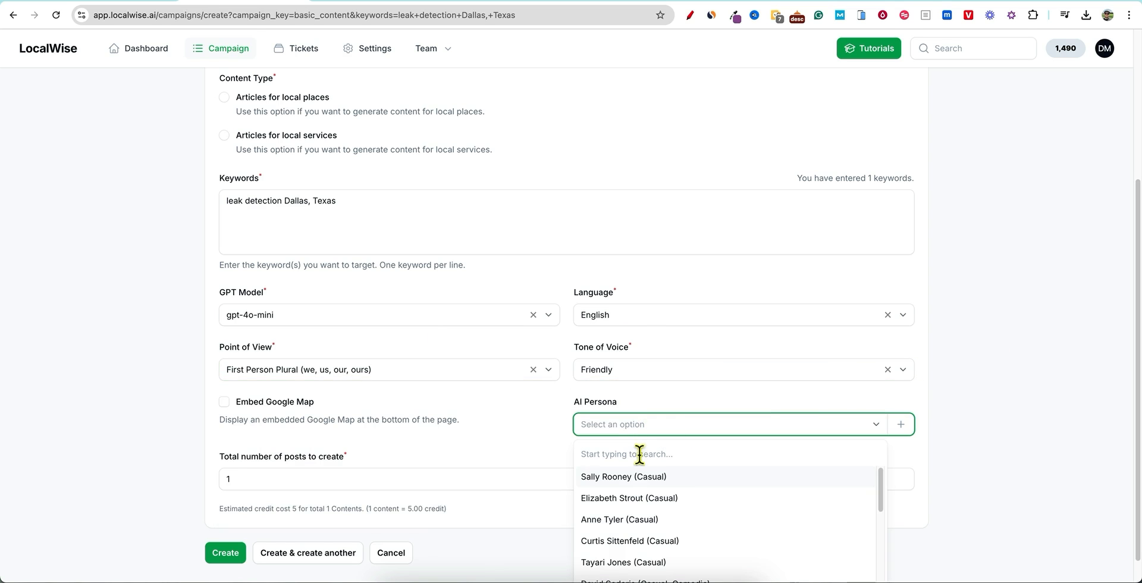
left_click(611, 477)
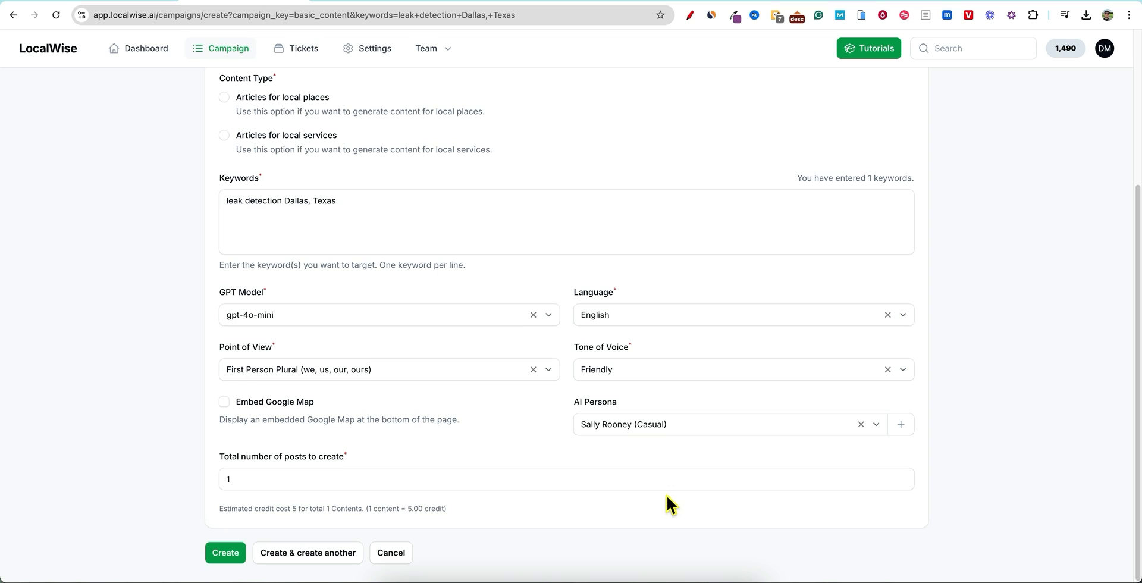
- Choose Articles for local services as the content type and create the "leak detection Dallas, Texas" campaign
left_click(227, 550)
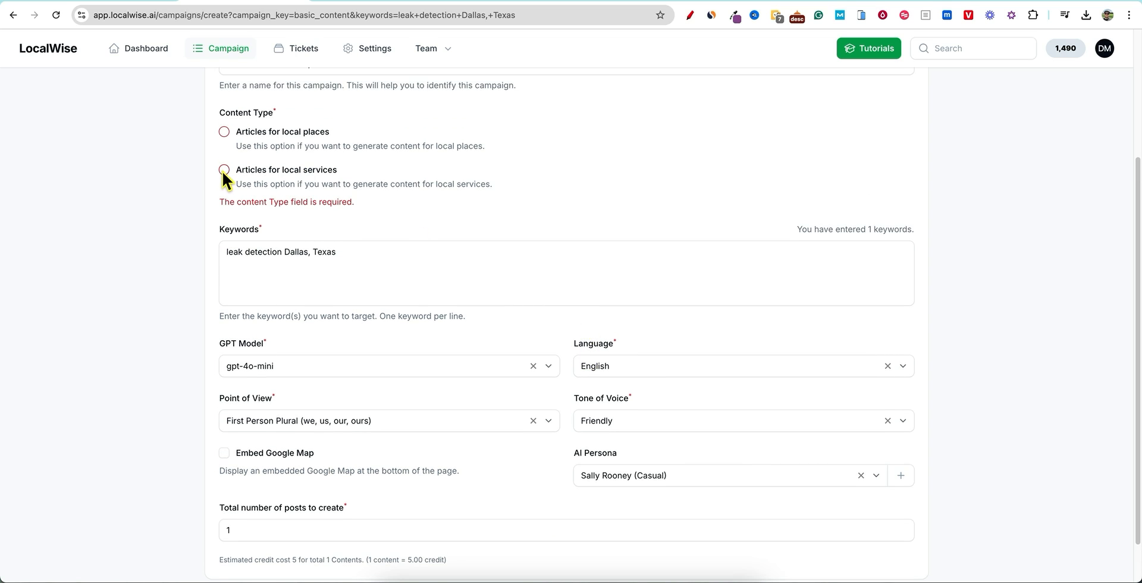
scroll(236, 386, "down", 1)
scroll(291, 351, "up", 4)
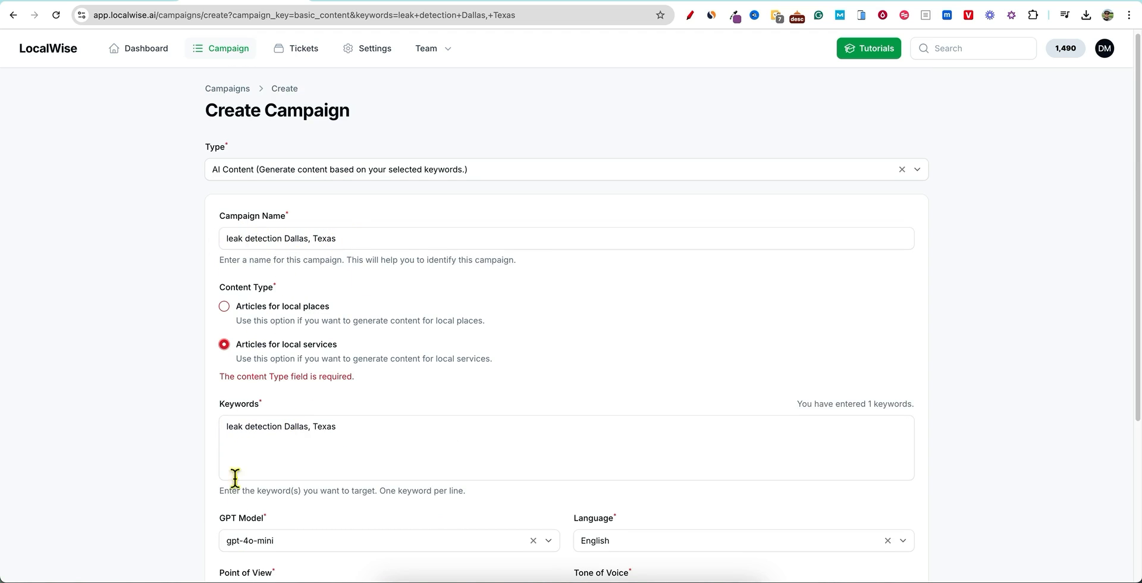
scroll(234, 476, "down", 4)
left_click(235, 552)
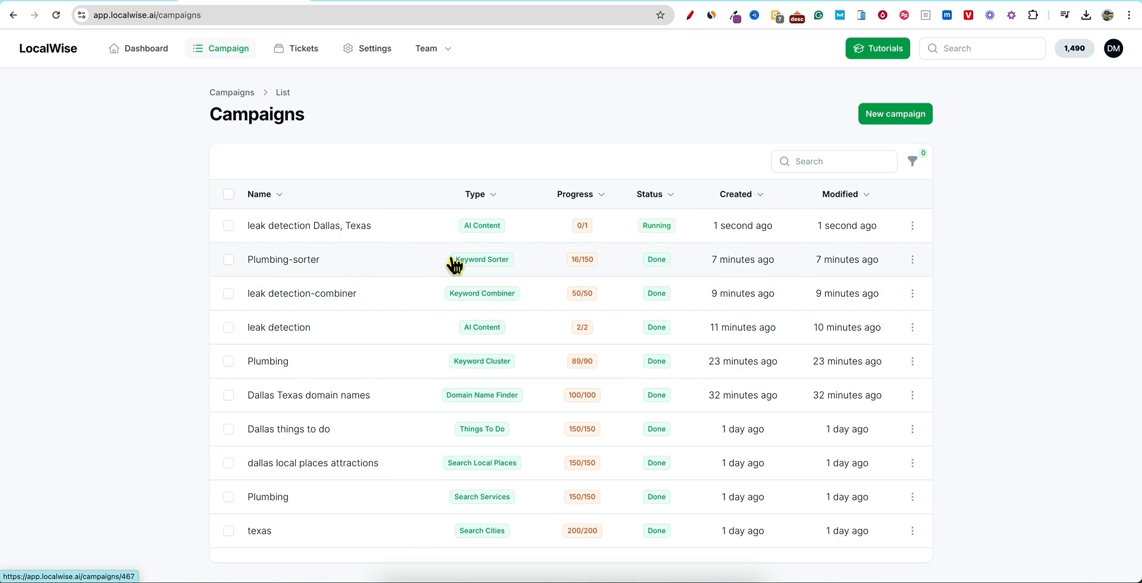
- Open the Plumbing-sorter campaign and compare its sorted keyword entries with the original keyword list
left_click(282, 266)
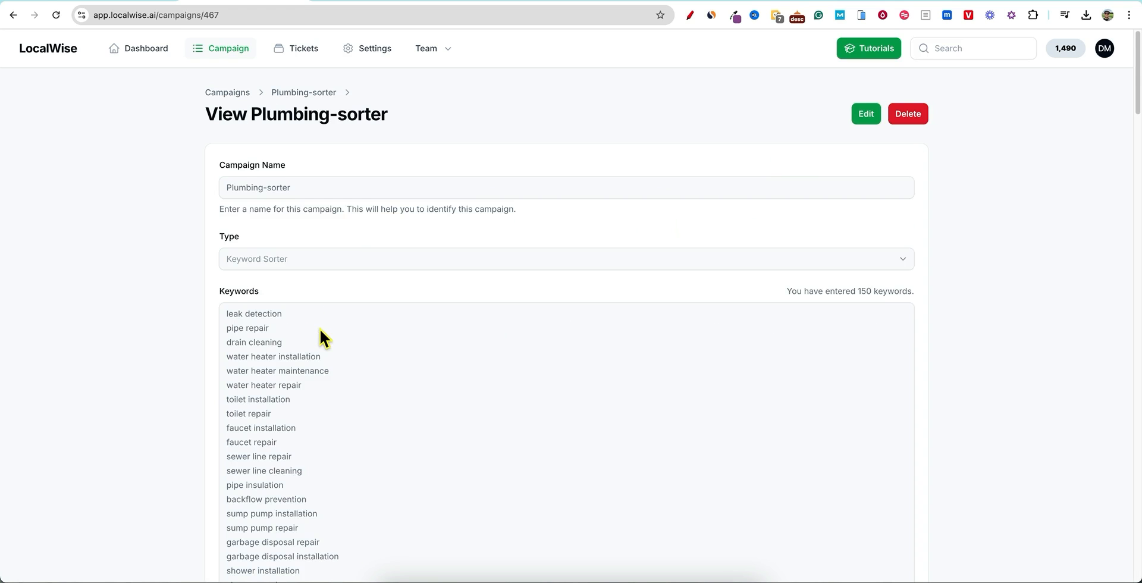
scroll(320, 328, "down", 20)
scroll(320, 336, "down", 15)
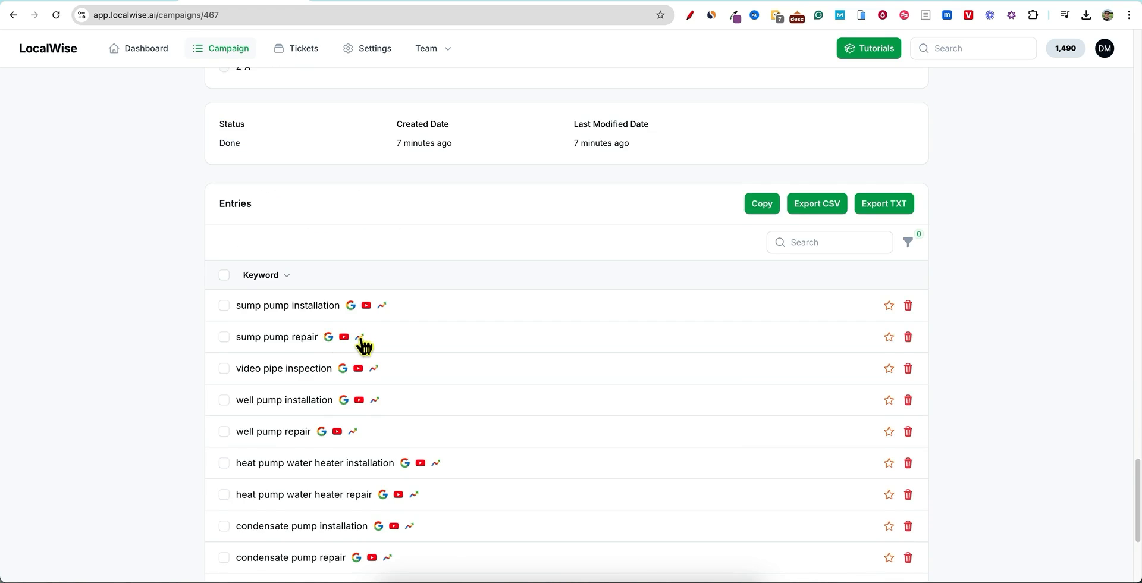
scroll(361, 344, "down", 2)
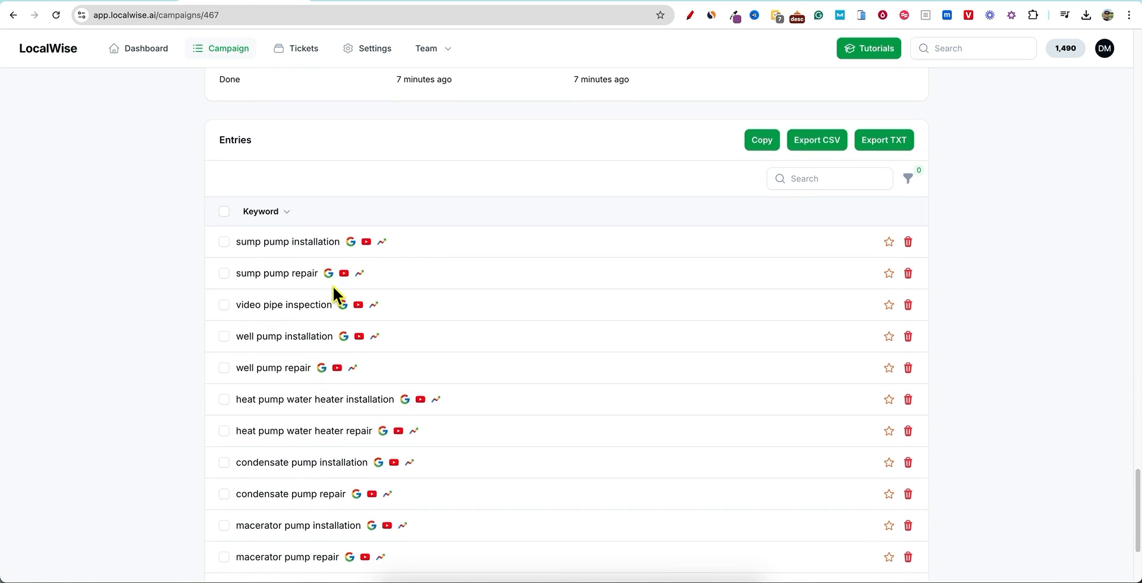
scroll(333, 286, "down", 3)
scroll(333, 287, "up", 20)
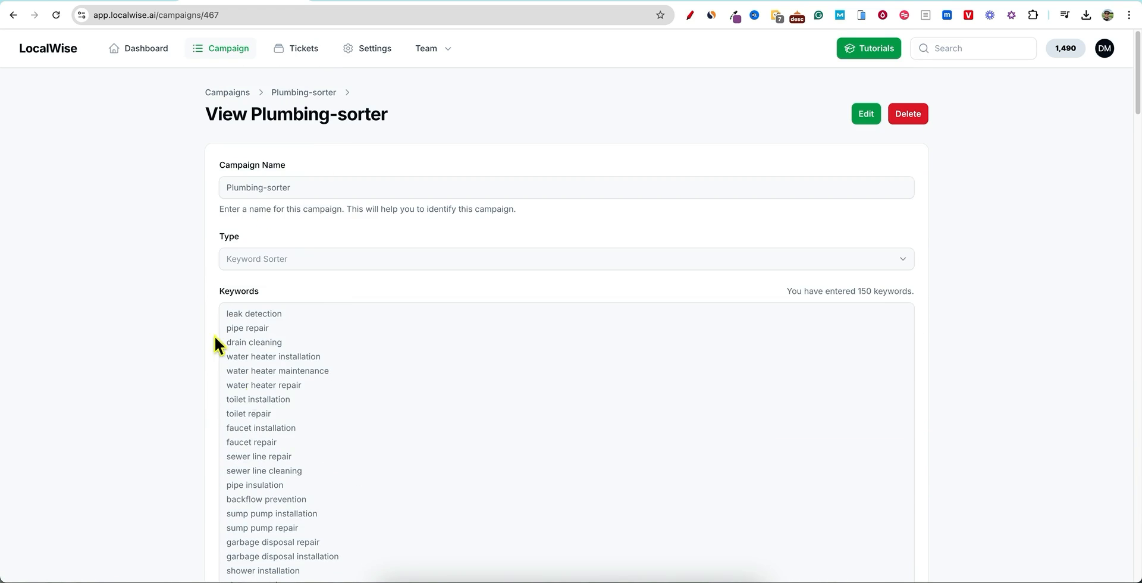
- Select and deselect all sorted entries to check their count, and review the campaign's Must Include Keywords and number filters
scroll(355, 437, "down", 20)
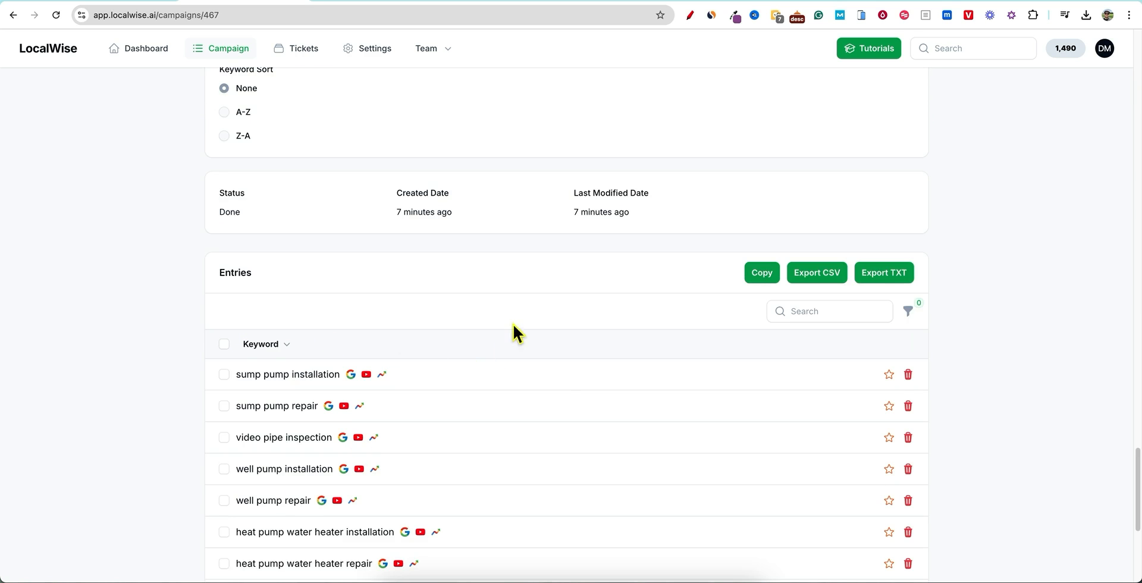
left_click(225, 344)
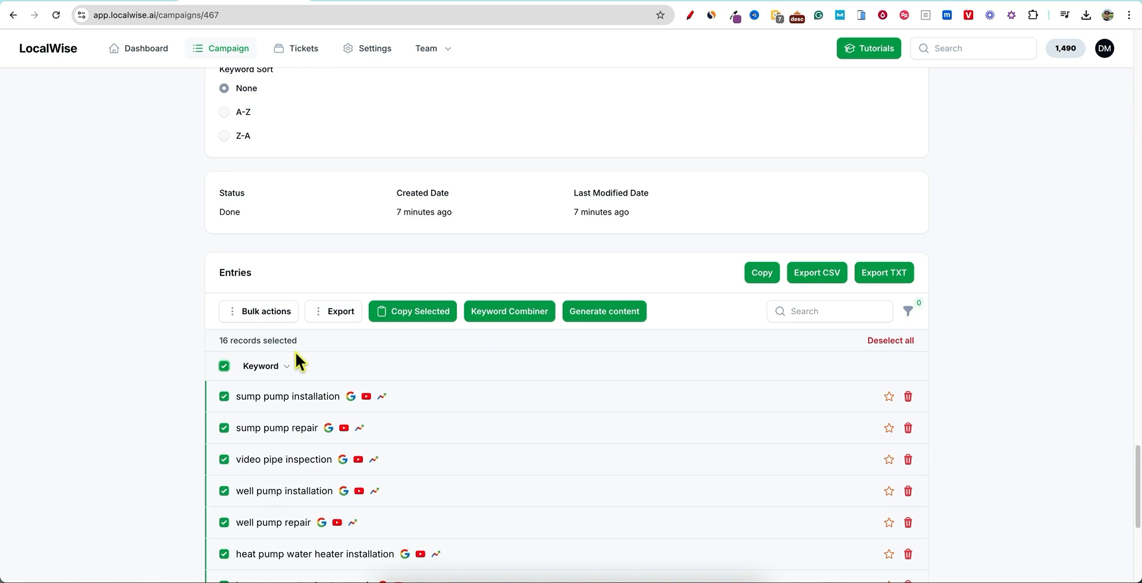
left_click(225, 366)
scroll(458, 387, "down", 3)
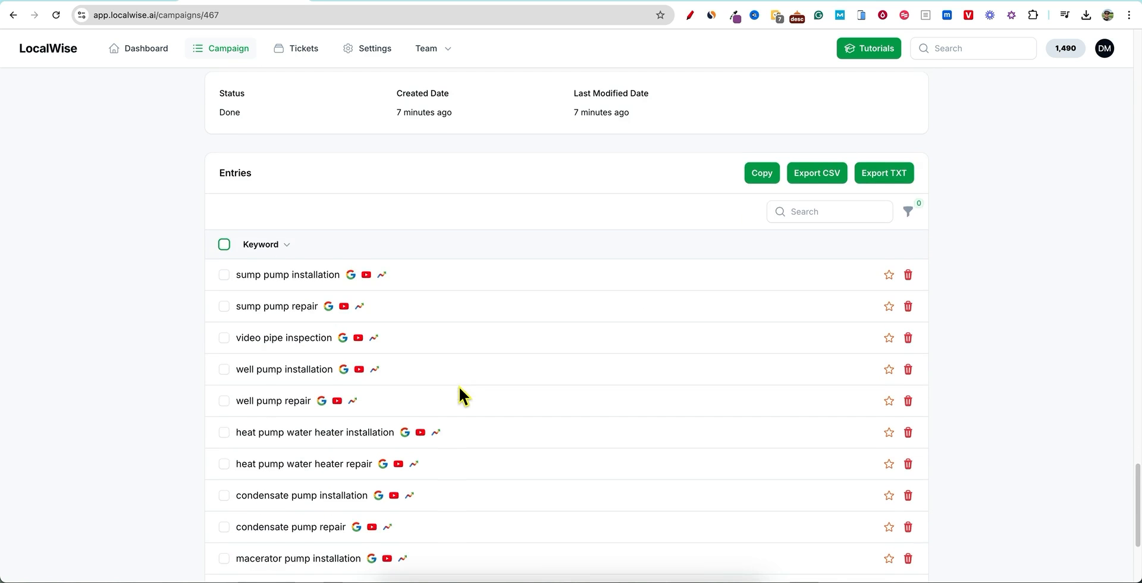
scroll(285, 363, "up", 9)
scroll(256, 347, "up", 2)
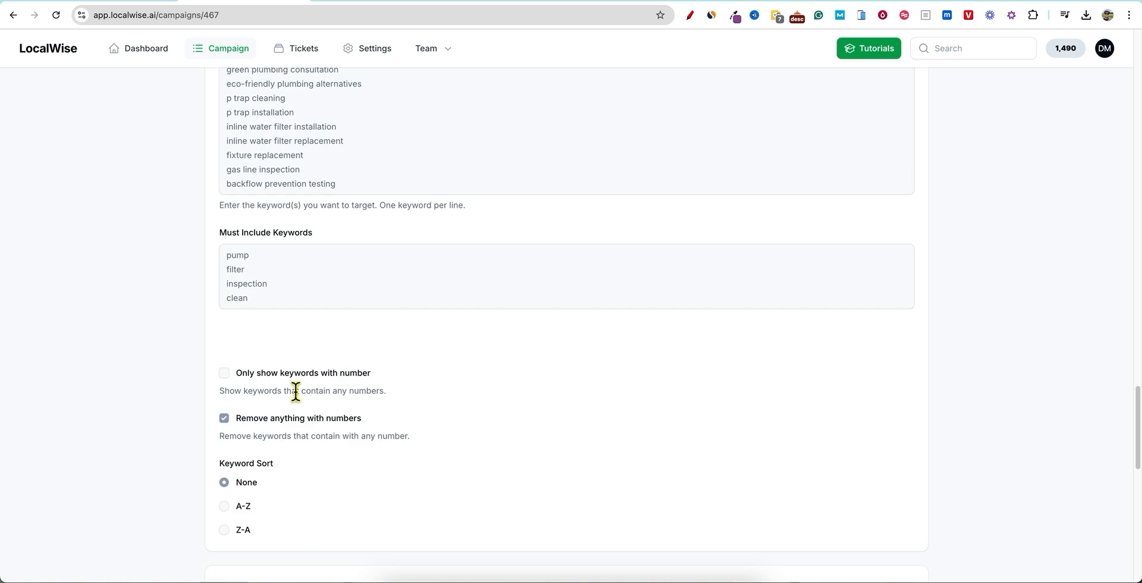
scroll(296, 391, "down", 9)
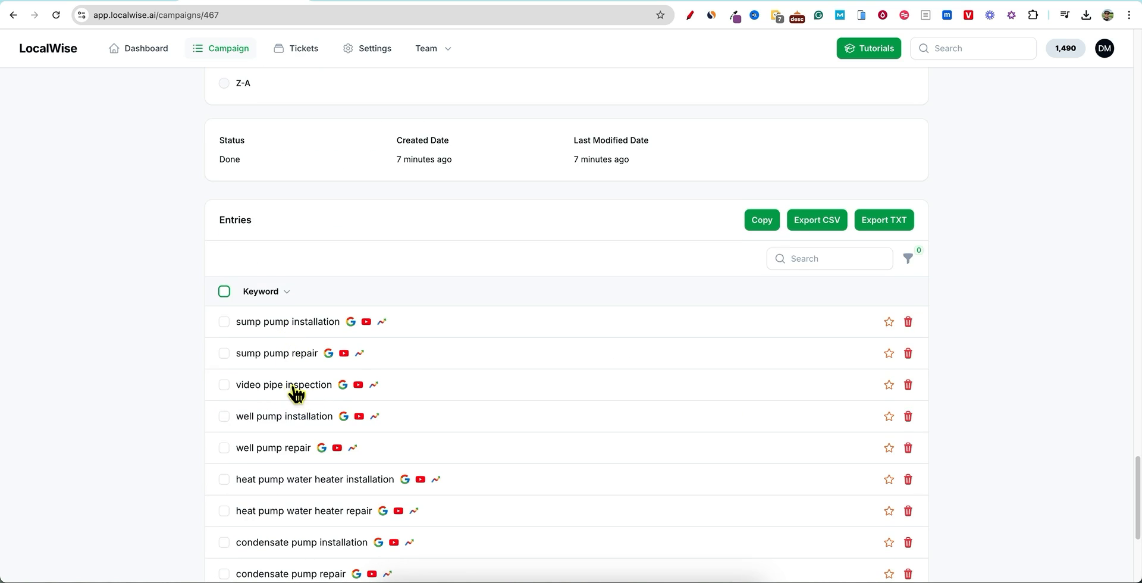
- Mark the sump pump installation and sump pump repair entries of the Plumbing-sorter campaign as favorites
scroll(306, 433, "down", 2)
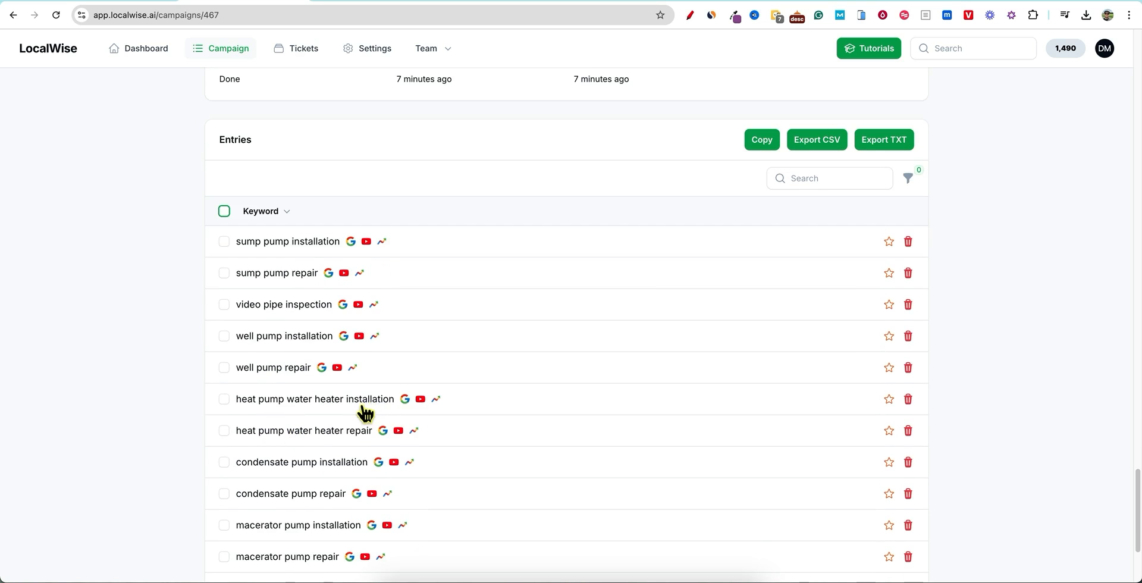
scroll(294, 466, "down", 3)
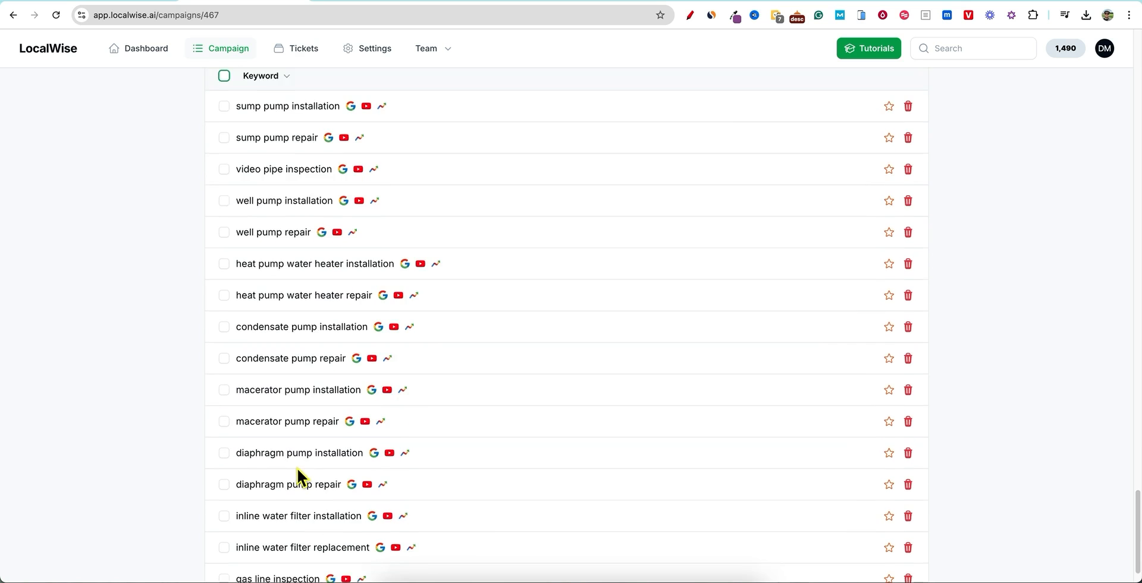
scroll(297, 468, "down", 1)
scroll(370, 478, "down", 1)
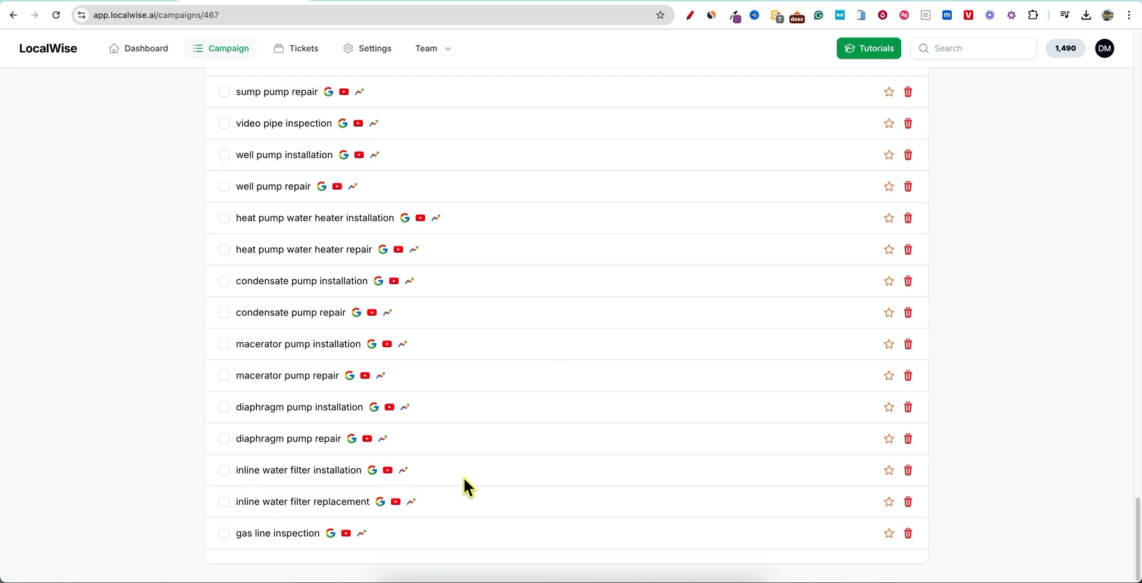
scroll(362, 487, "up", 4)
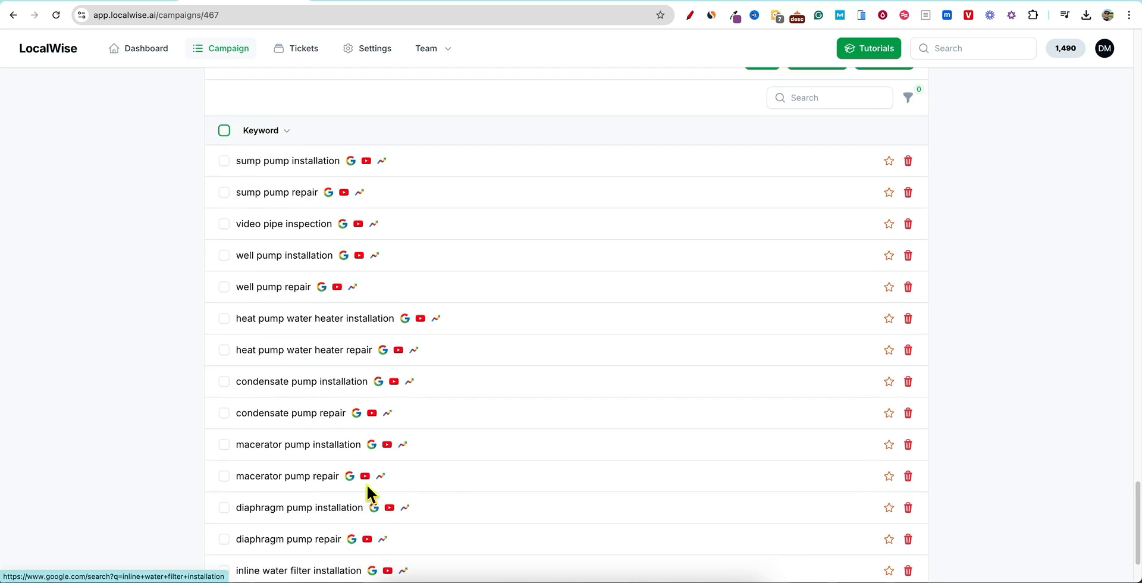
scroll(447, 481, "up", 4)
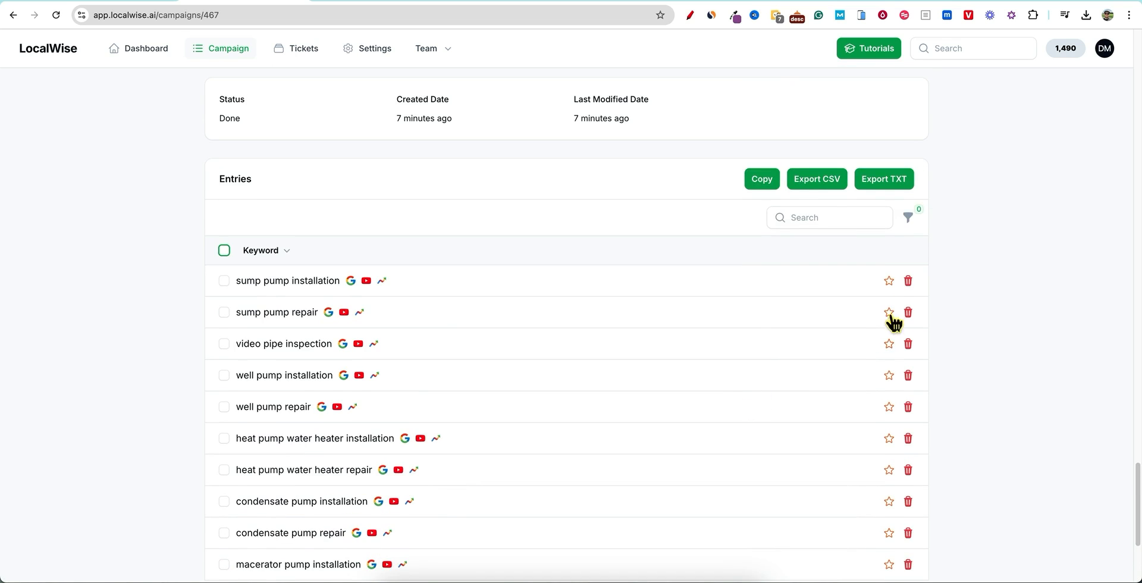
left_click(890, 283)
left_click(888, 313)
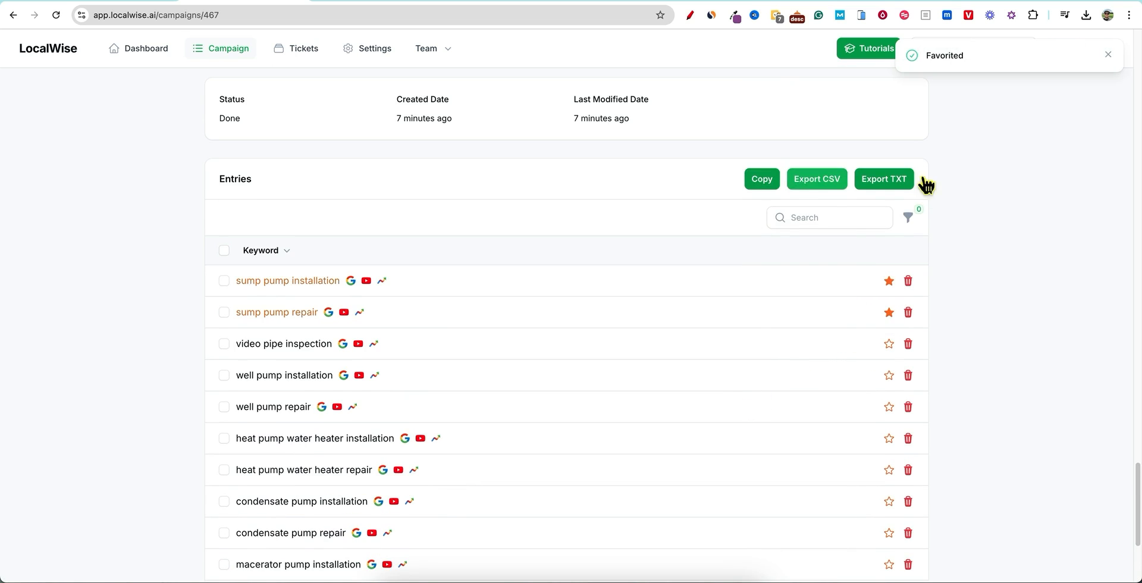
- Filter the campaign's keyword entries by Favorite and close the filter options
left_click(907, 218)
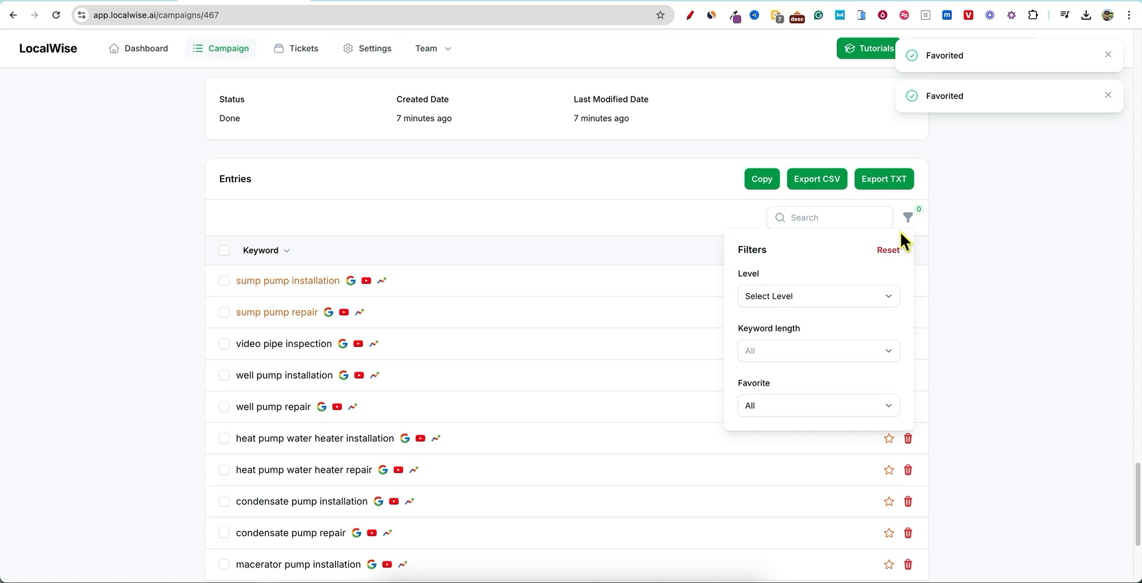
left_click(825, 413)
left_click(797, 420)
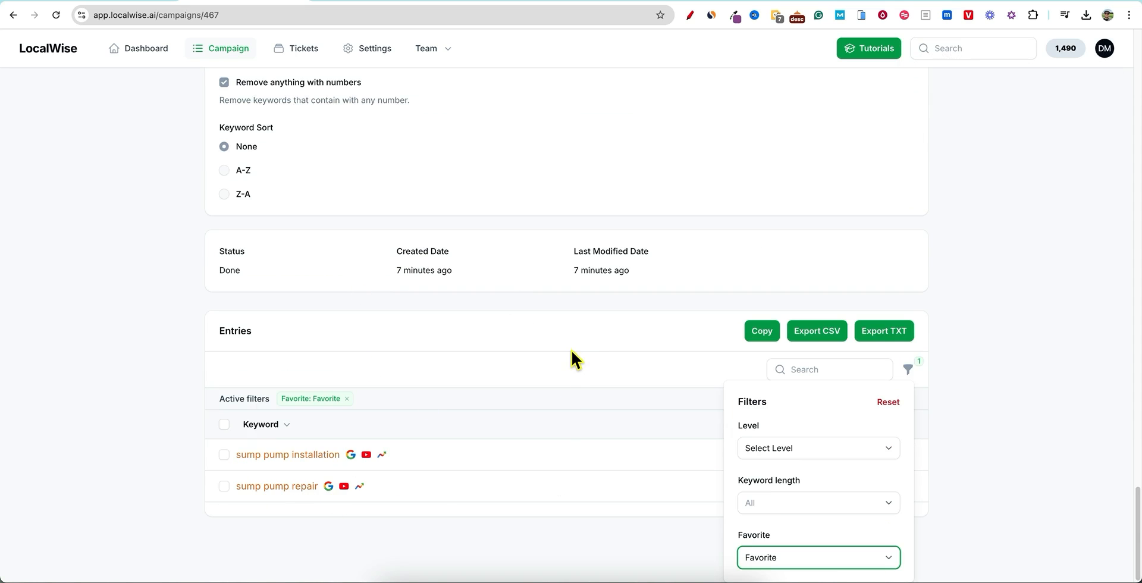
left_click(570, 351)
- Open the leak detection Dallas, Texas AI content campaign and view its generated article
scroll(519, 314, "up", 20)
left_click_drag(245, 49, 354, 222)
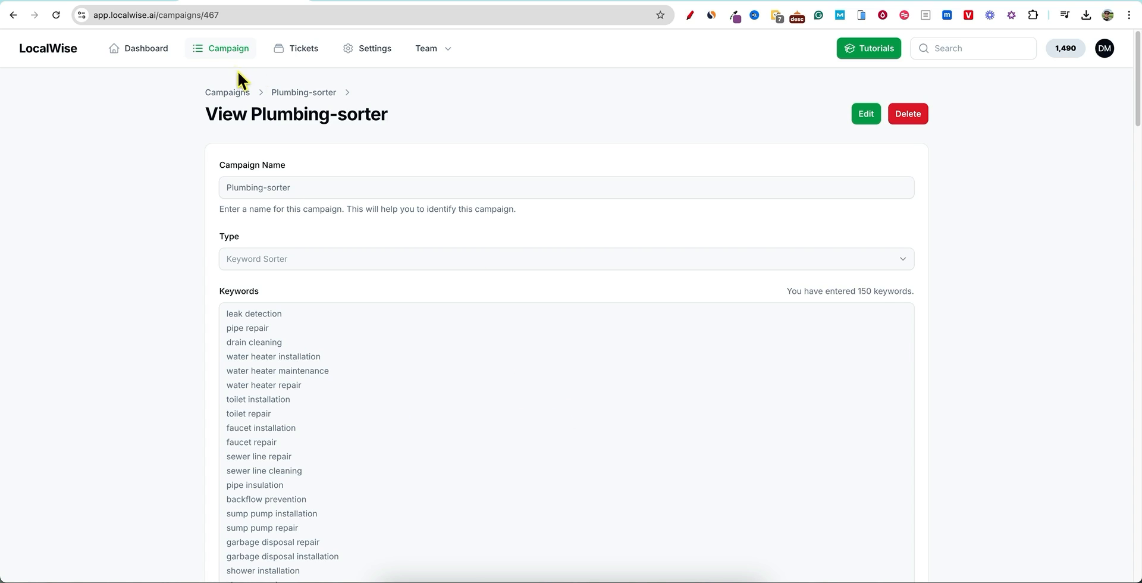
left_click(219, 49)
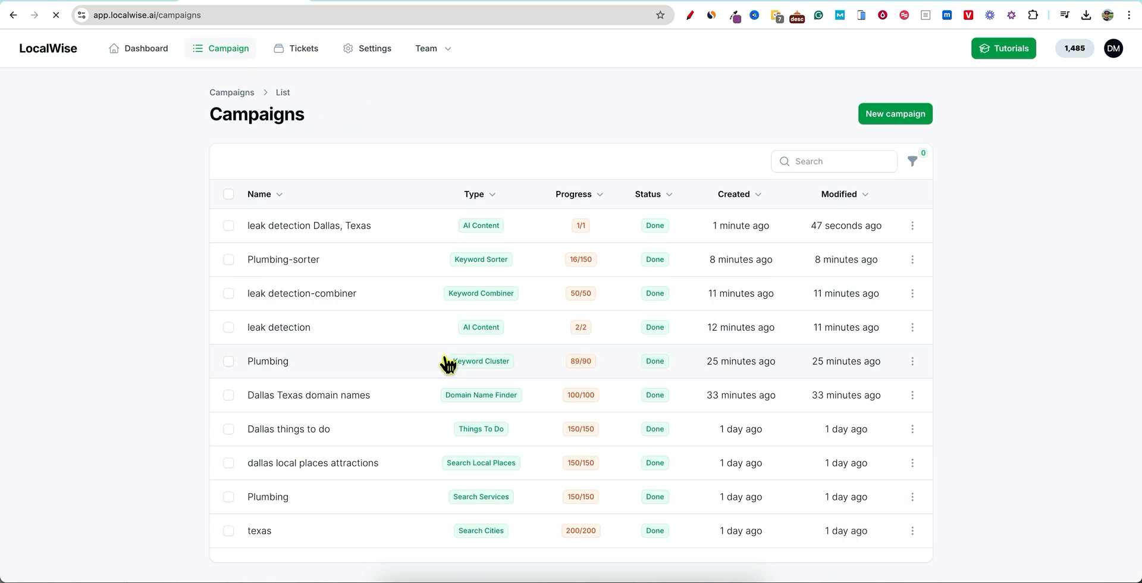
left_click(451, 237)
scroll(653, 434, "down", 5)
scroll(662, 447, "down", 2)
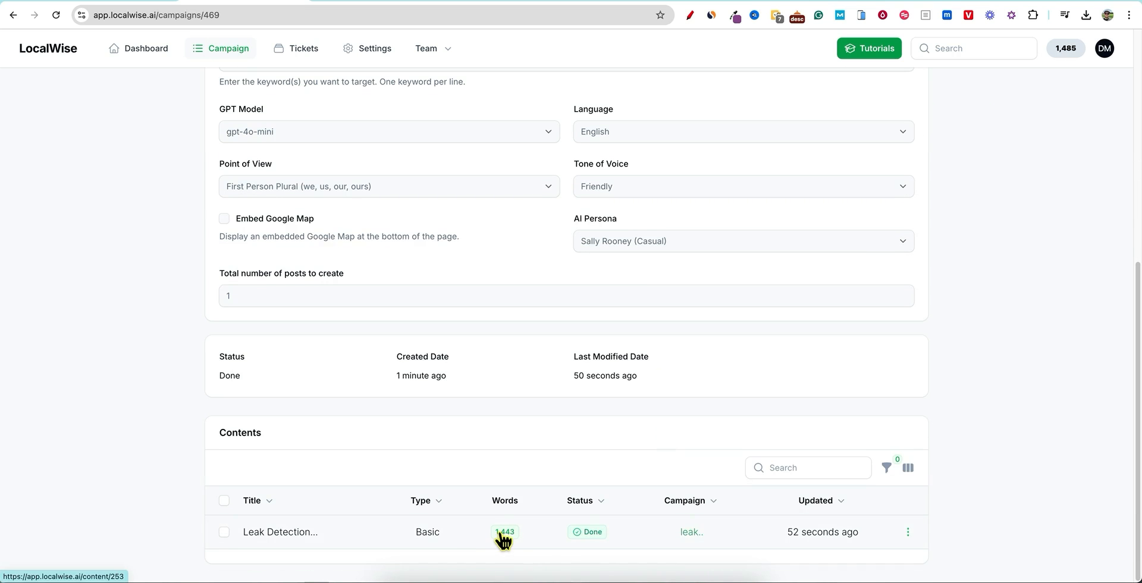
left_click(299, 542)
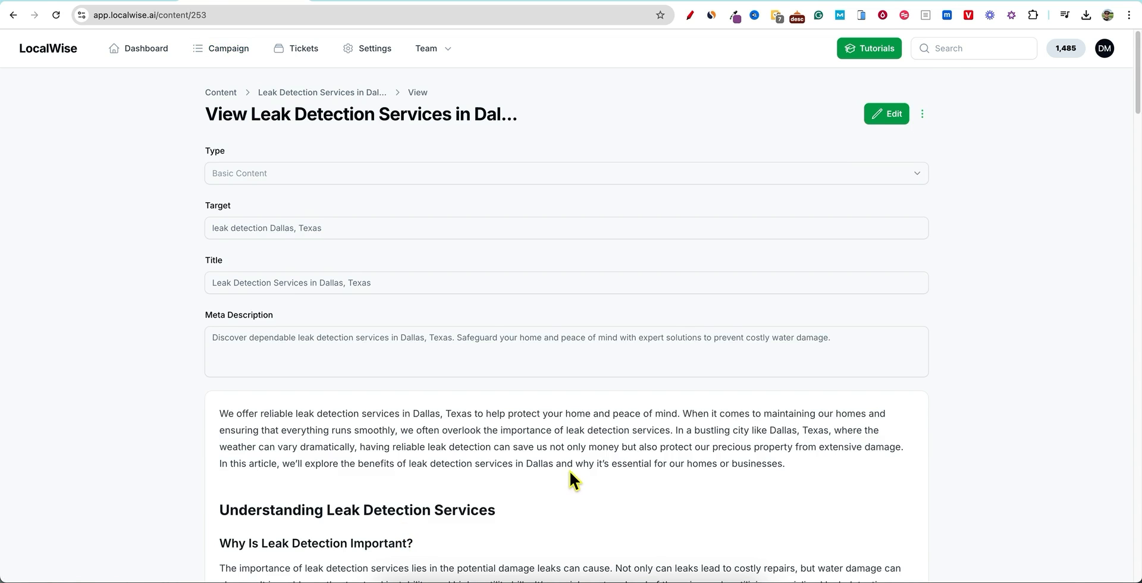
- Read the article's introduction and its sections on why leak detection is important and common leak types, checking the point of view
scroll(570, 479, "down", 5)
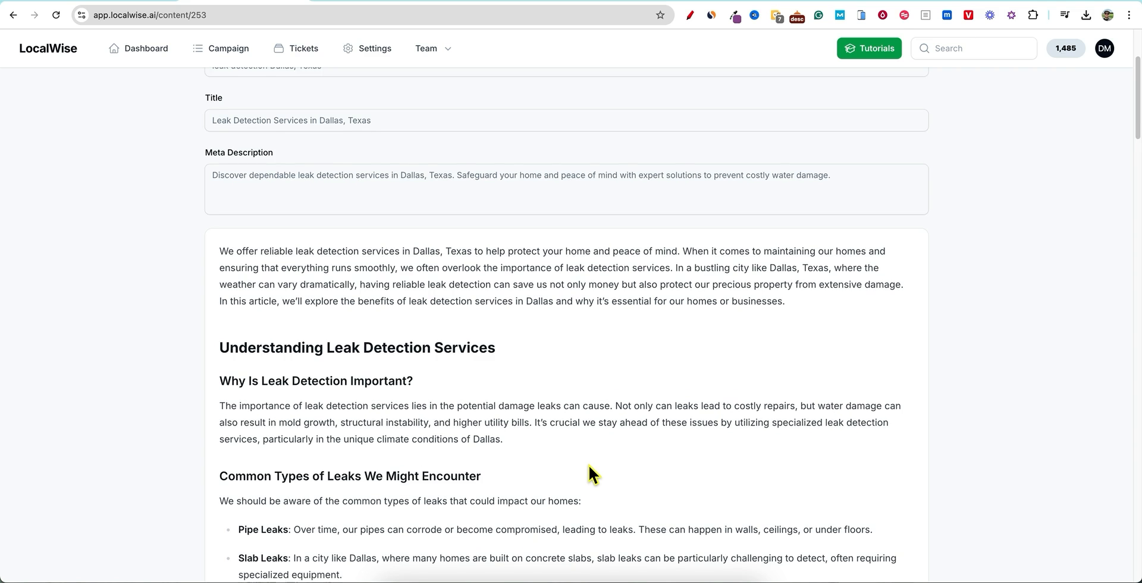
scroll(590, 474, "down", 1)
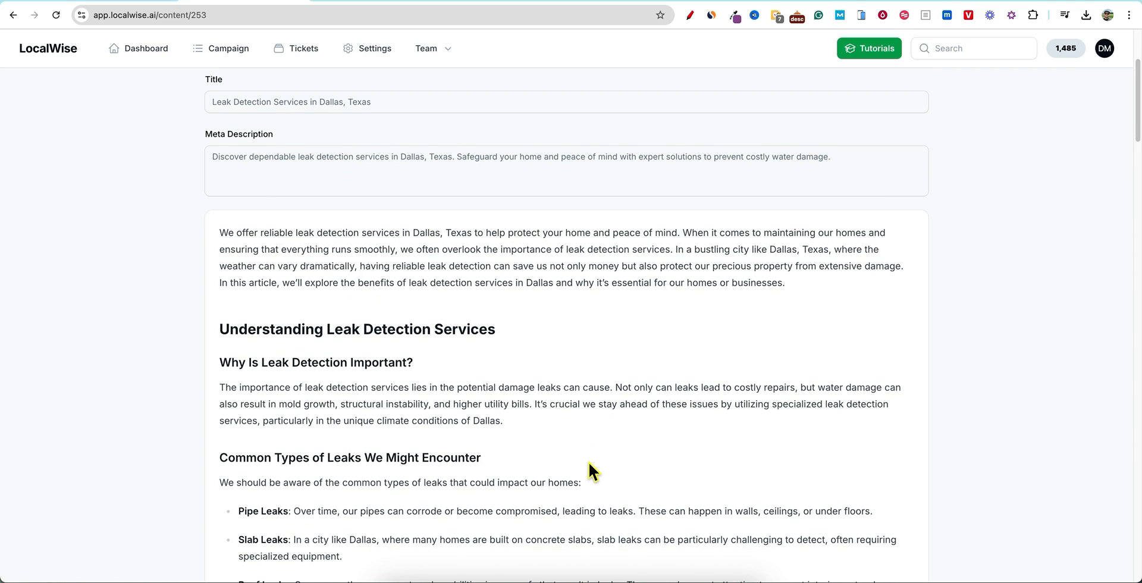
scroll(589, 464, "down", 3)
scroll(296, 208, "down", 1)
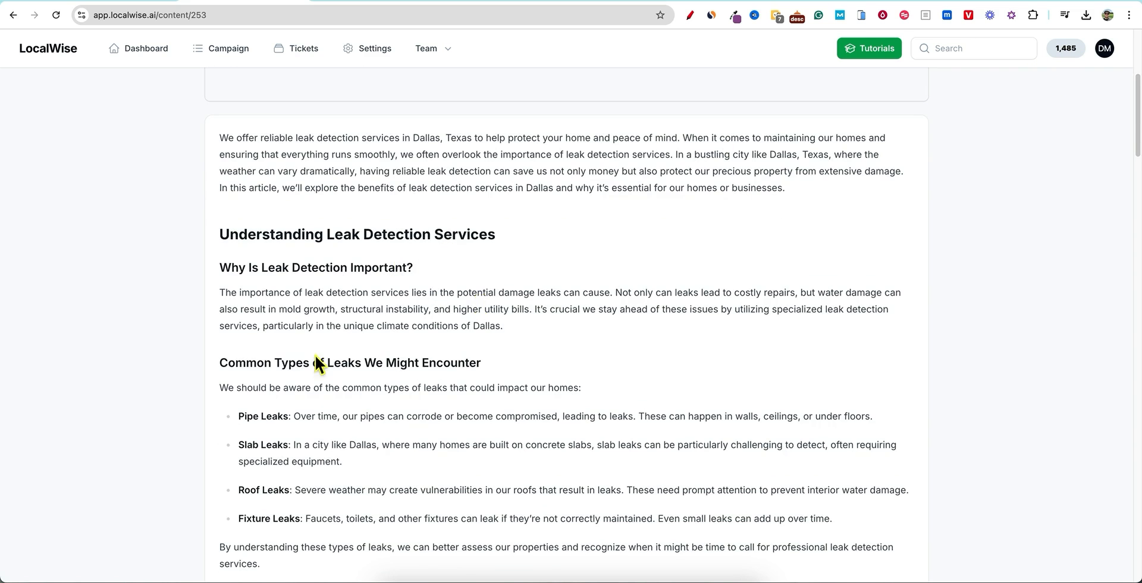
scroll(270, 372, "down", 2)
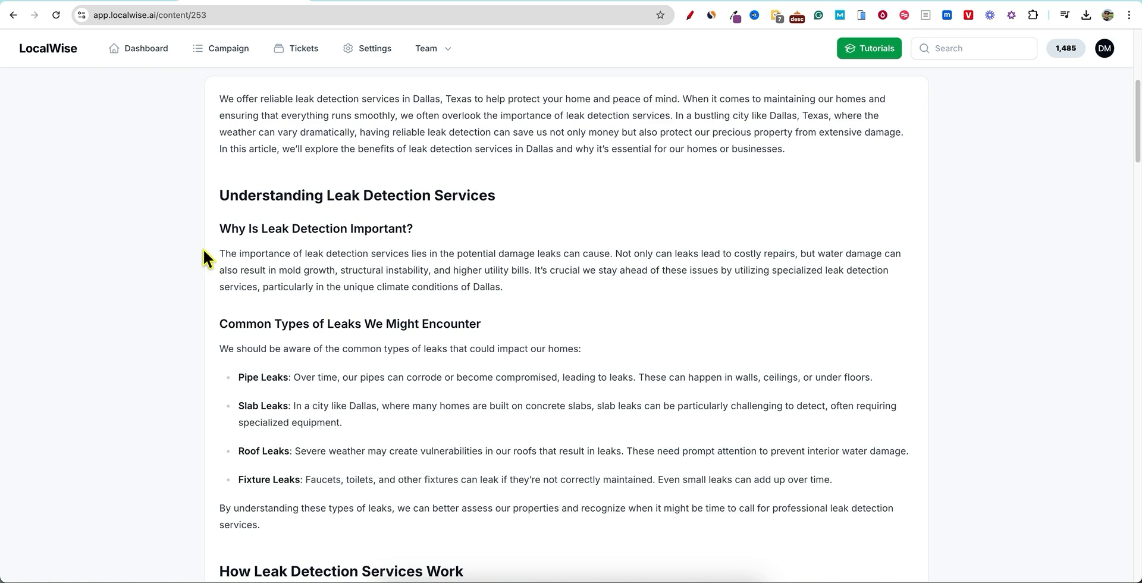
scroll(220, 178, "up", 1)
left_click_drag(228, 127, 517, 437)
left_click(564, 342)
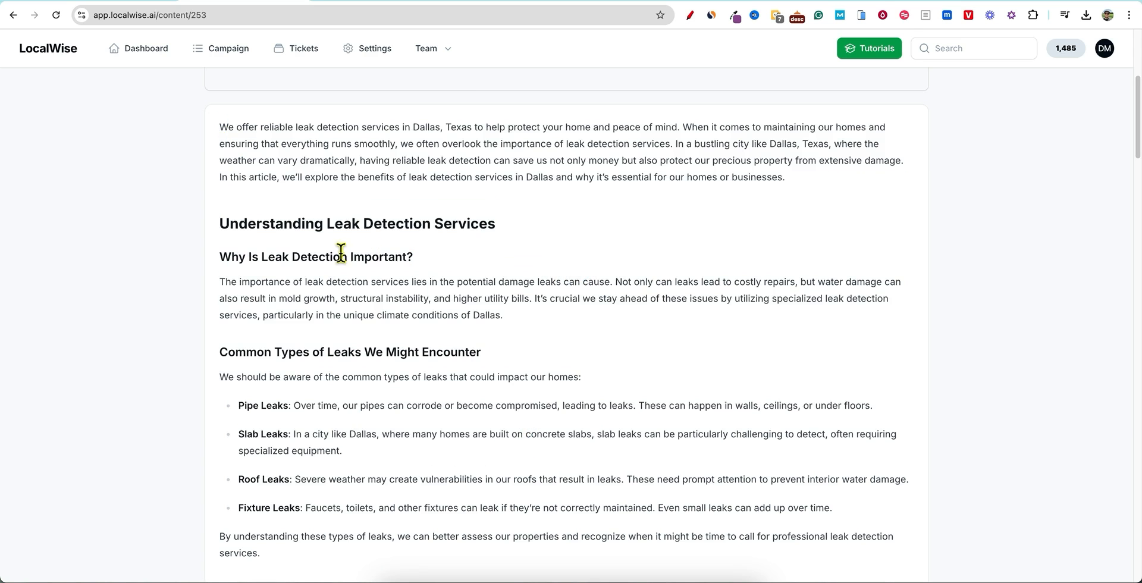
- Skim the article's remaining sections down to the conclusion and return to its title and meta description
scroll(395, 275, "down", 2)
scroll(440, 345, "down", 3)
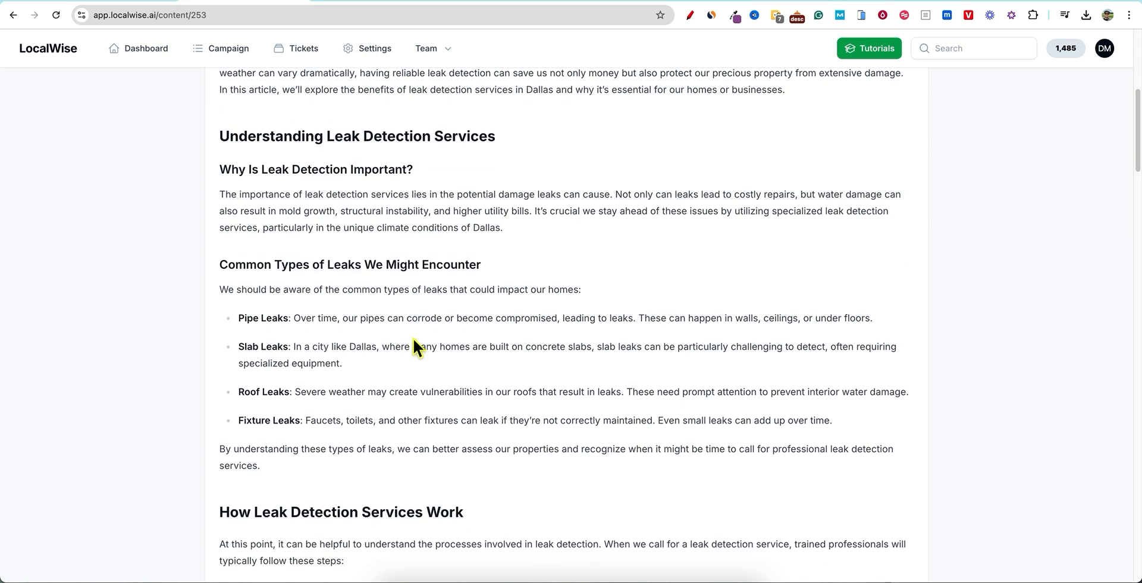
scroll(369, 214, "down", 10)
scroll(495, 327, "down", 15)
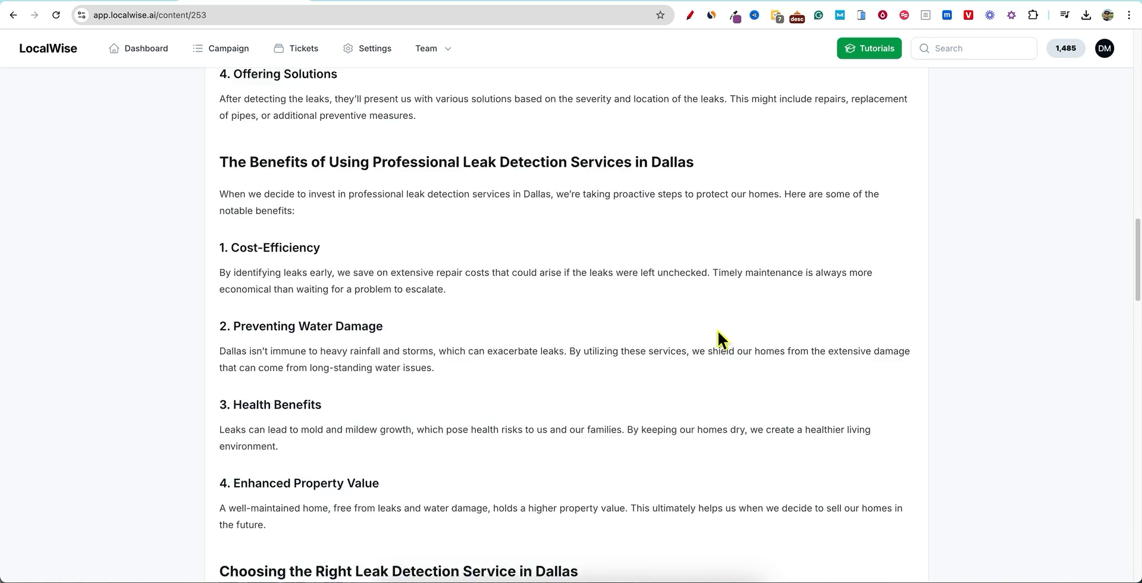
scroll(805, 340, "down", 15)
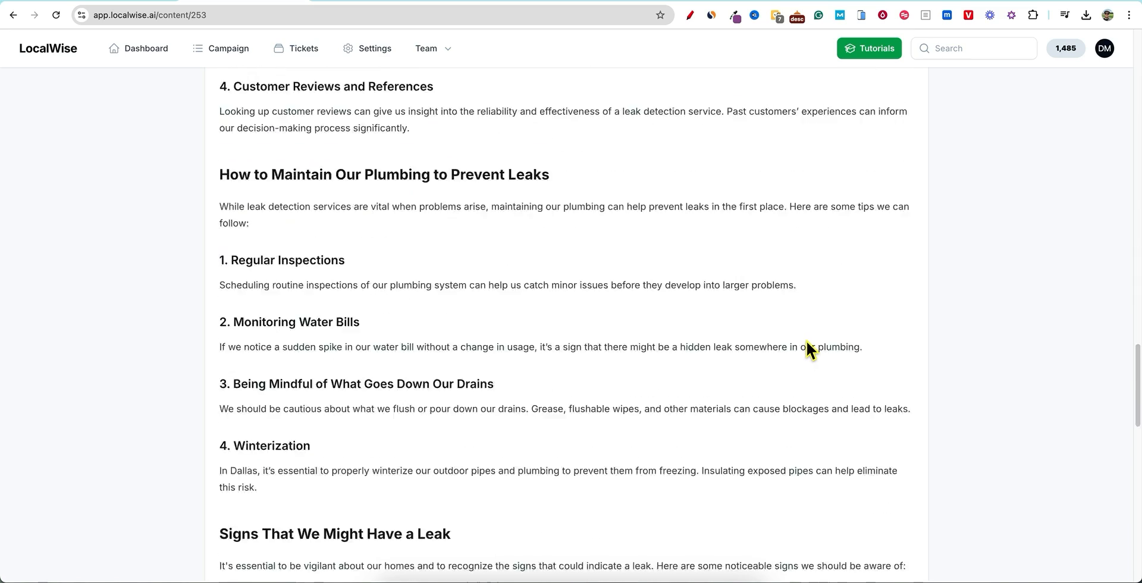
scroll(806, 341, "down", 5)
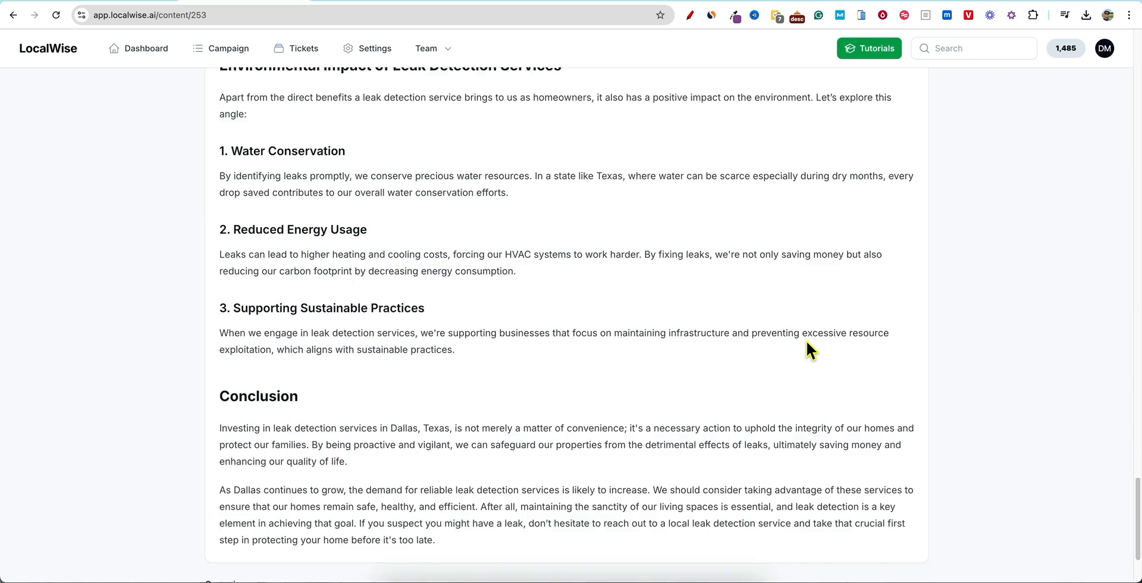
scroll(741, 354, "up", 20)
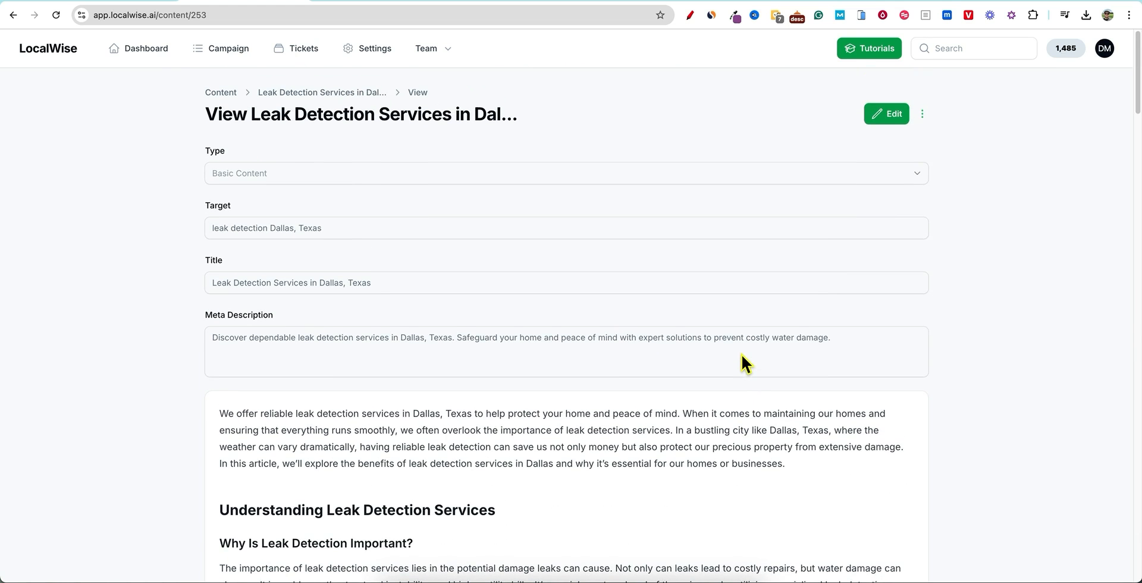
- Open the dashboard and review its charts for campaigns, campaign types, keyword research and campaign status
left_click(167, 51)
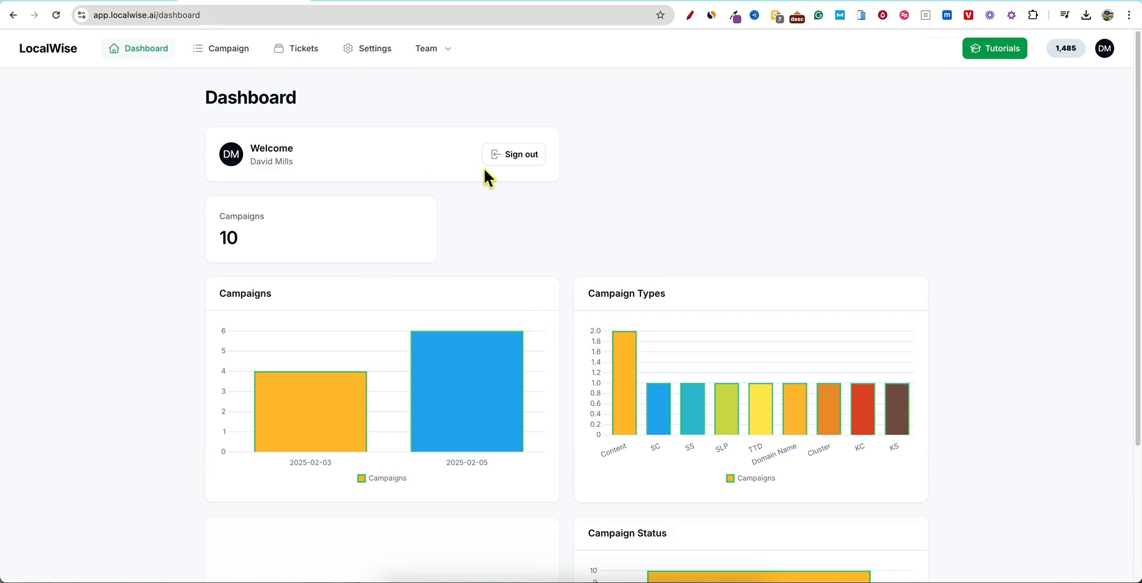
scroll(563, 296, "down", 2)
mouse_move(470, 364)
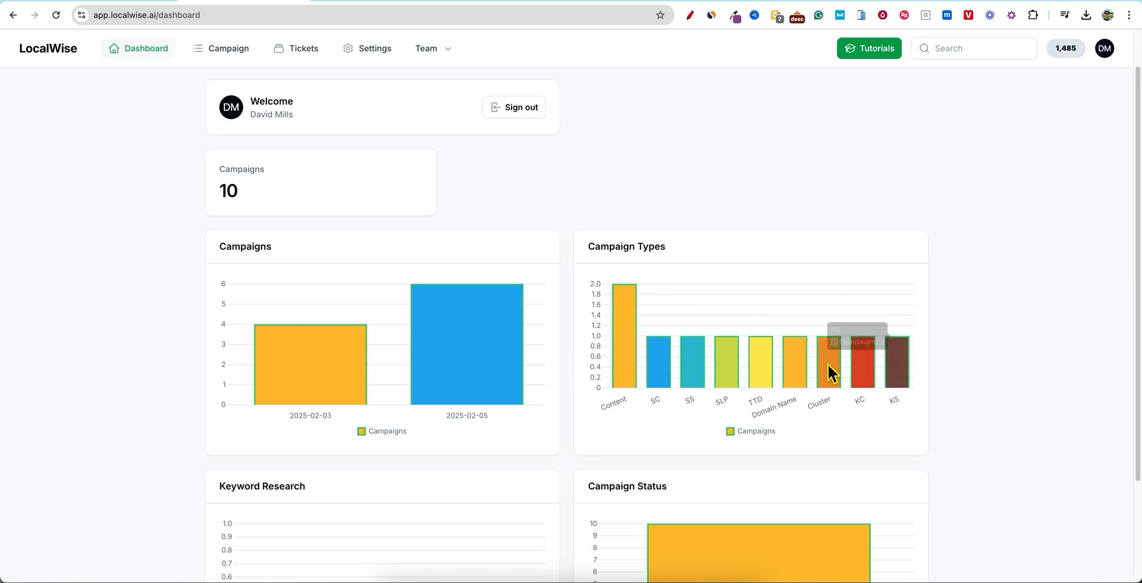
scroll(925, 380, "down", 3)
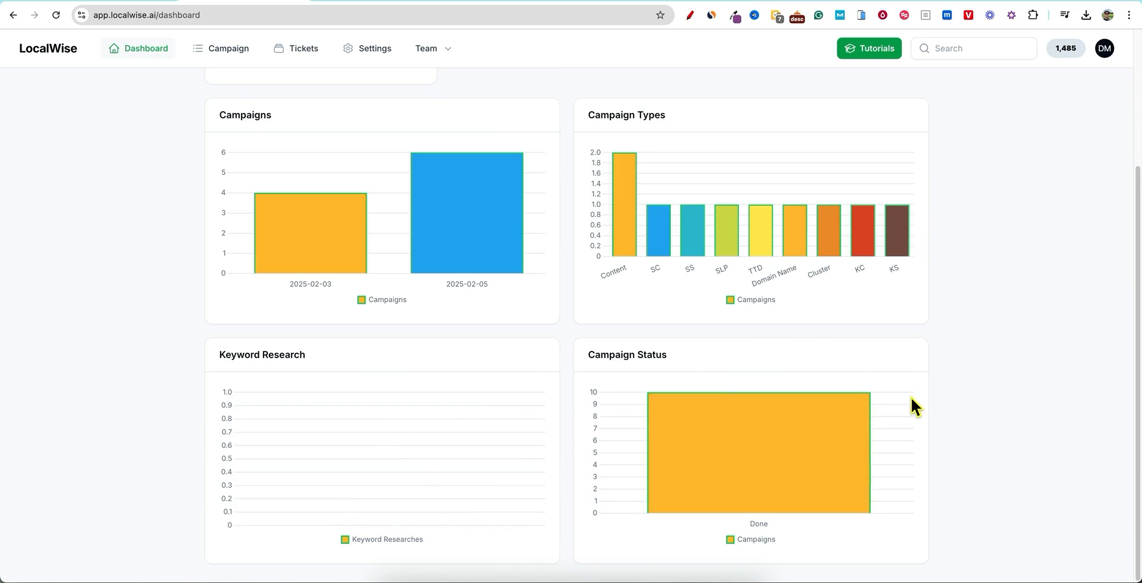
scroll(911, 402, "up", 3)
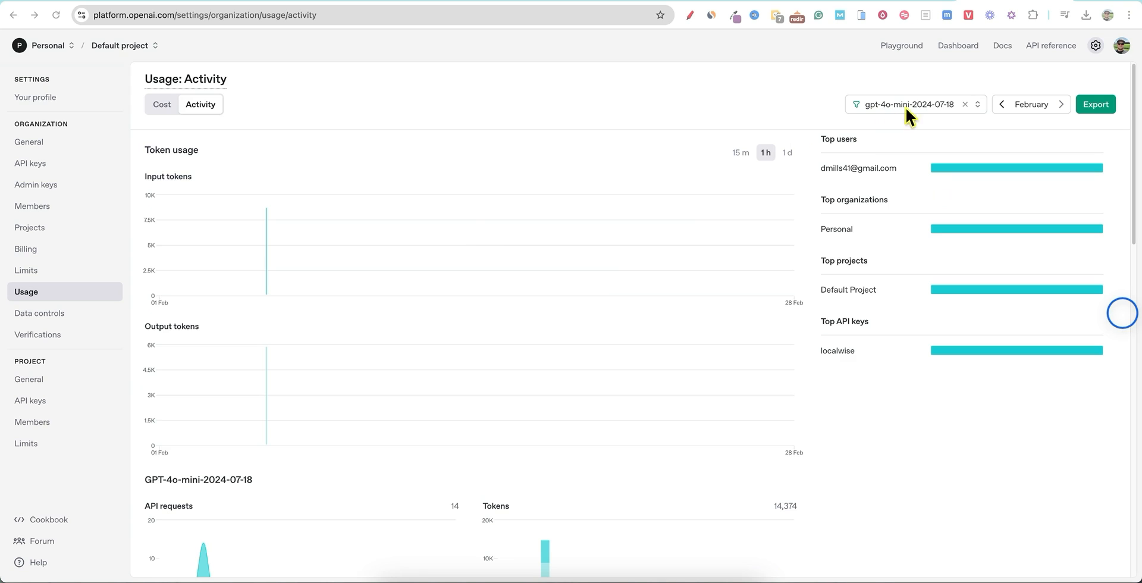
- Switch to the OpenAI Platform usage activity and examine February token usage and API requests for gpt-4o-mini-2024-07-18
left_click(978, 104)
left_click(857, 95)
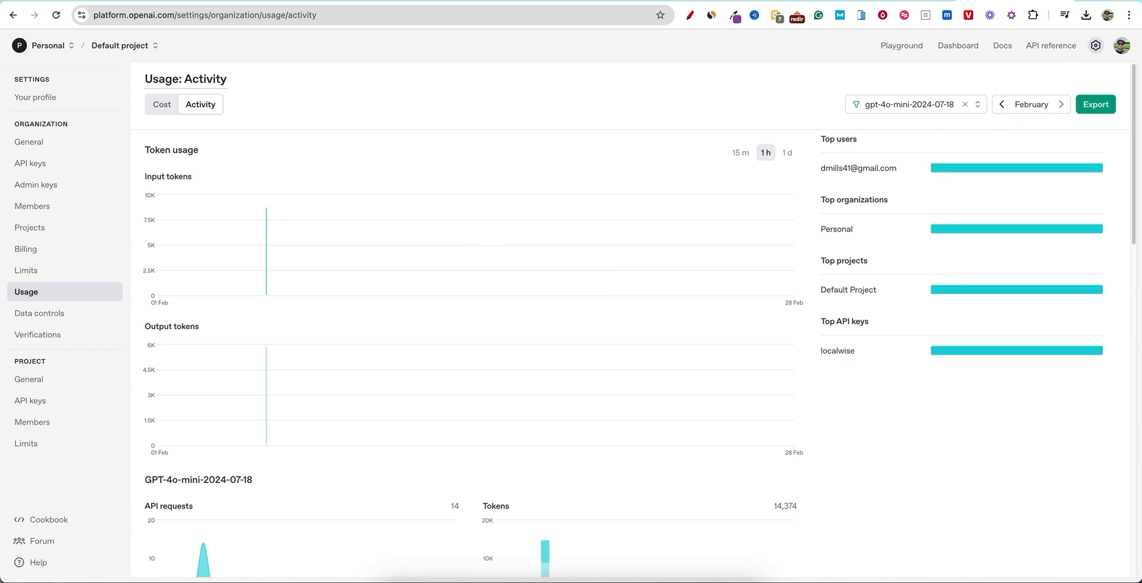
mouse_move(265, 253)
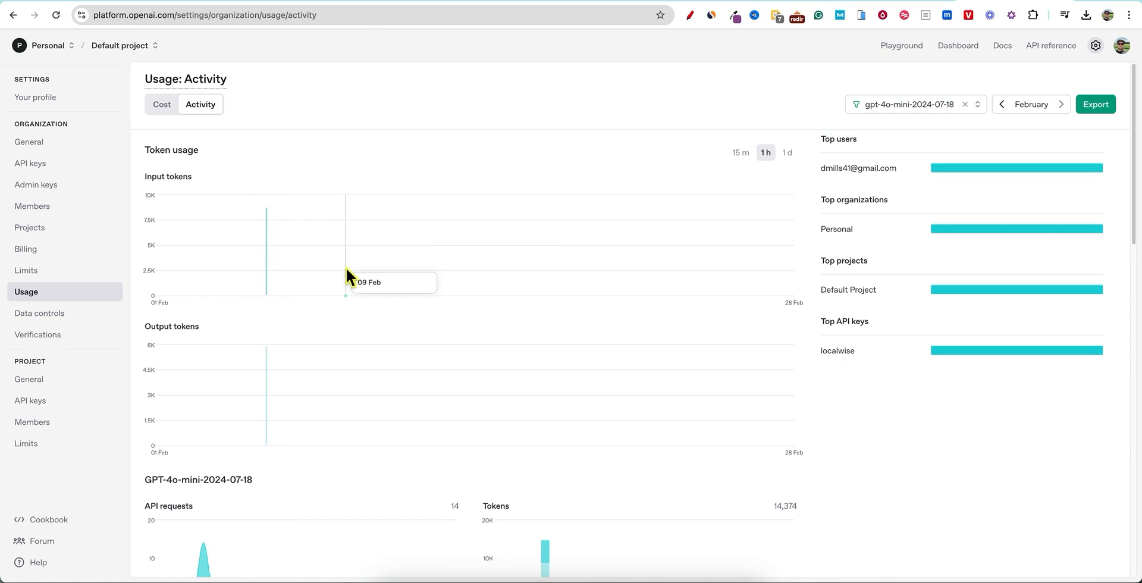
scroll(241, 483, "down", 2)
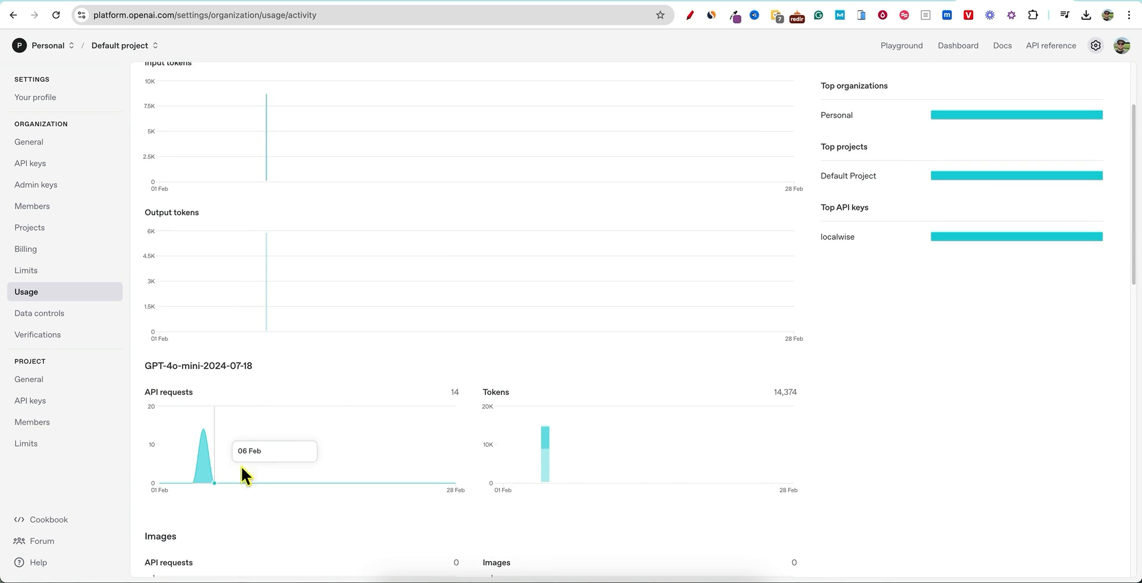
scroll(401, 417, "up", 2)
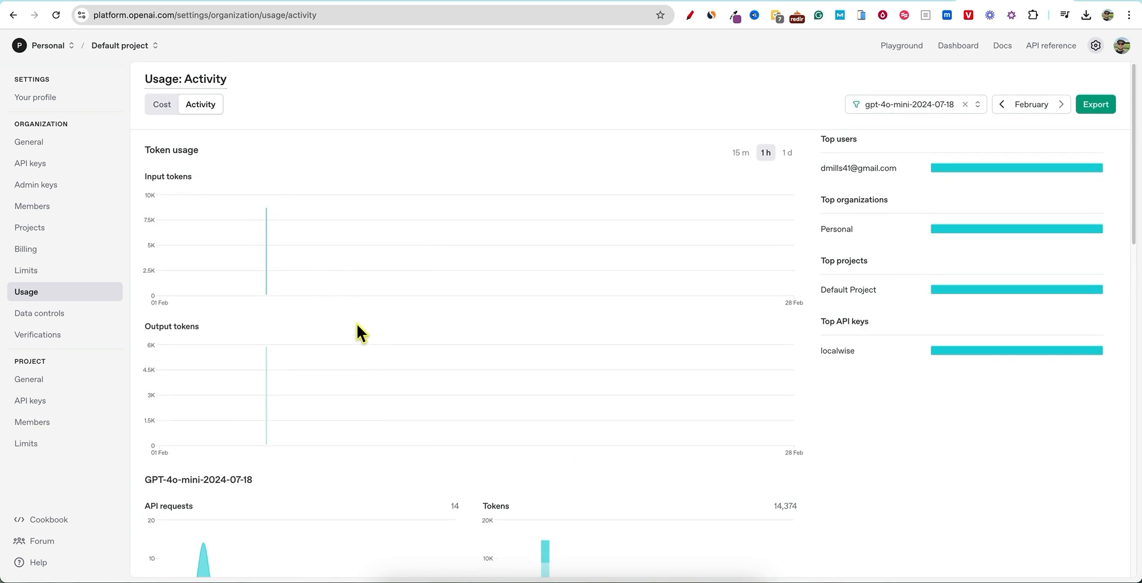
- Show the February usage cost, inspect the monthly spend and spend by project for 05 Feb, and refresh the page
left_click(169, 108)
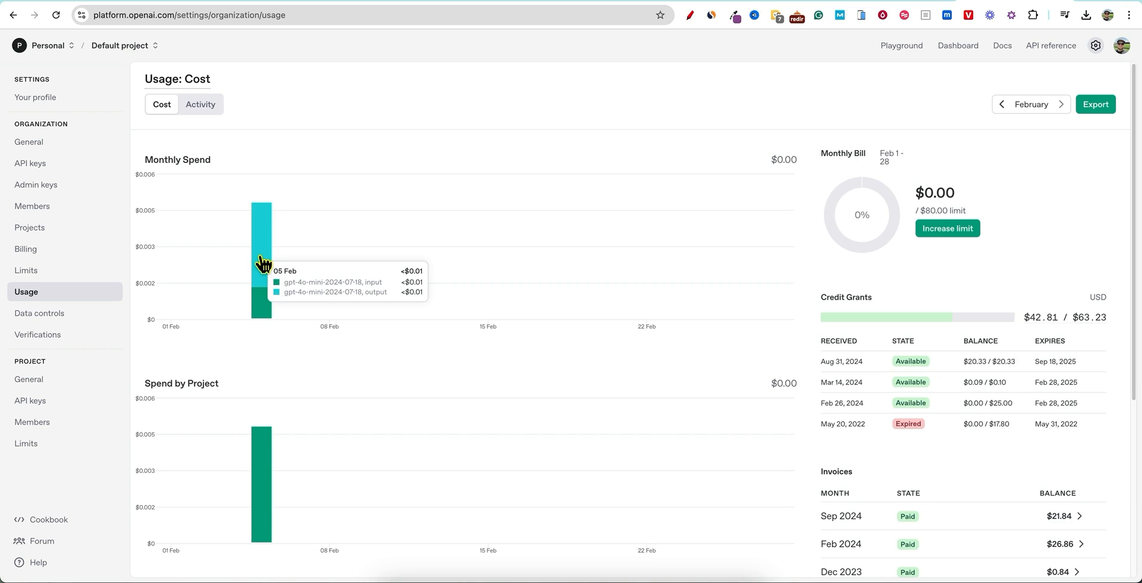
mouse_move(260, 464)
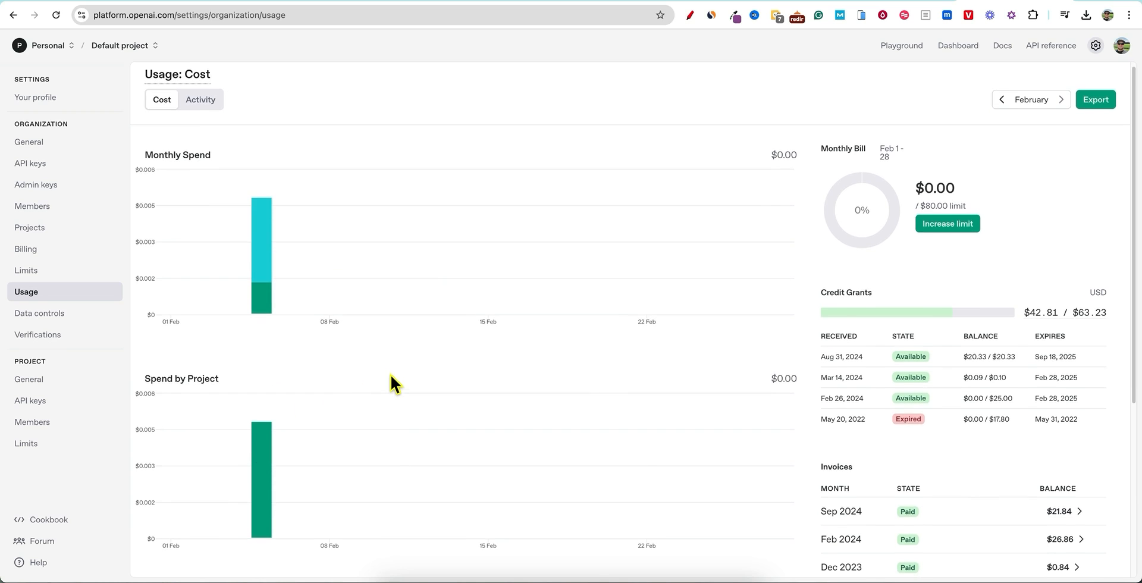
scroll(390, 374, "down", 5)
scroll(395, 372, "up", 5)
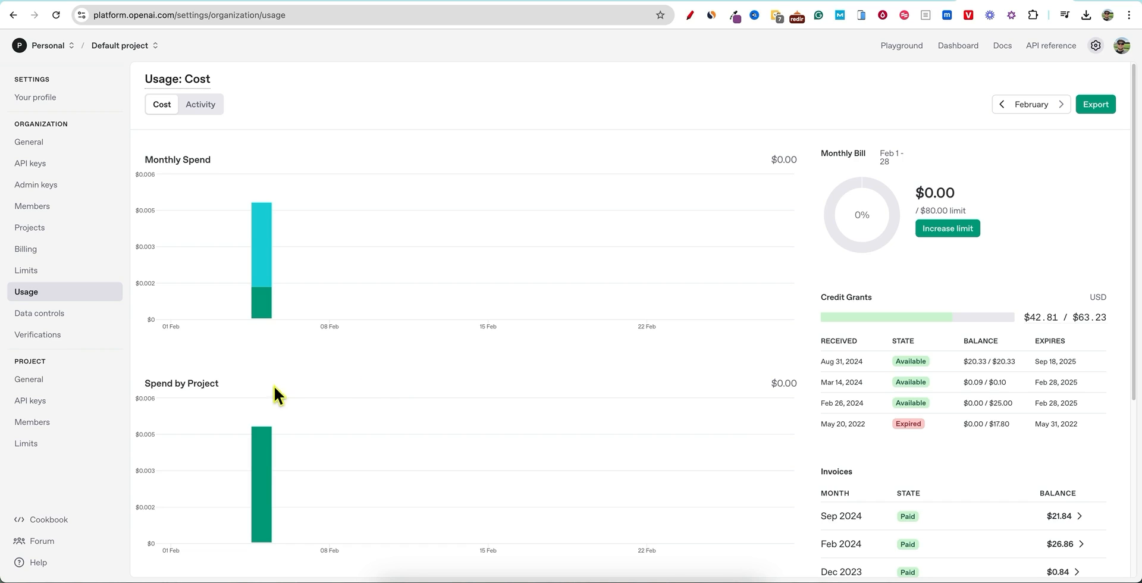
mouse_move(260, 298)
left_click(56, 15)
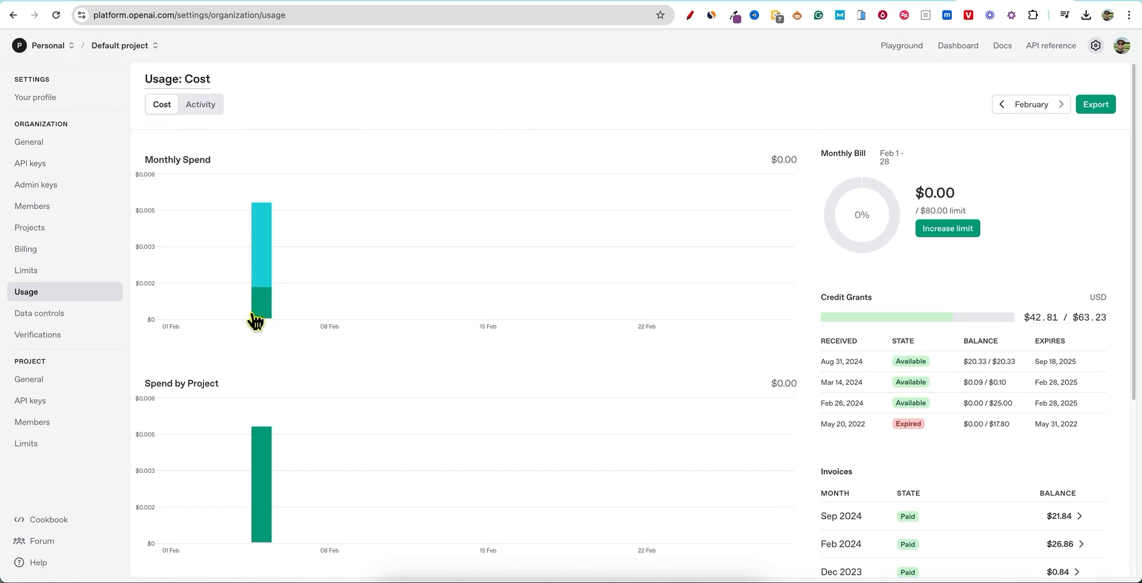
mouse_move(257, 279)
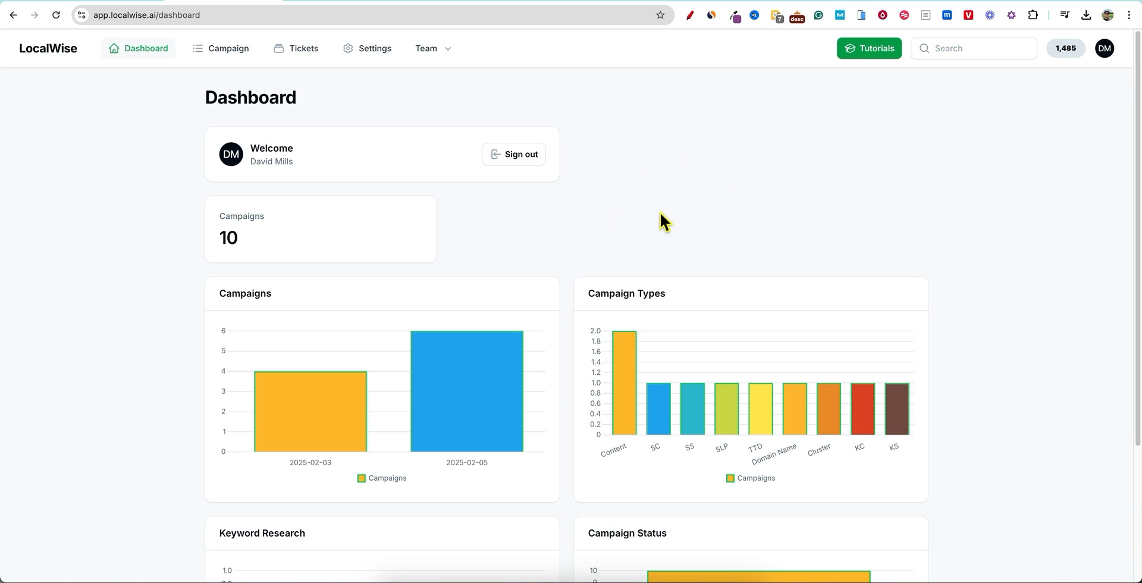
- Switch back to LocalWise, open the Plumbing campaign of type Search Services and look through its keyword entries
left_click(157, 51)
left_click(218, 52)
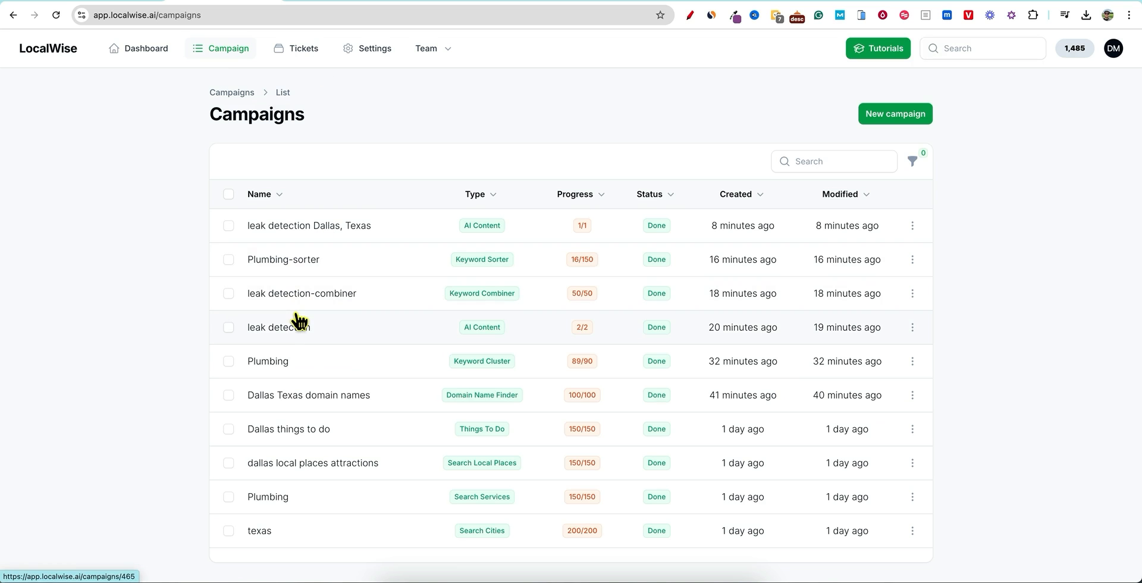
left_click(261, 500)
scroll(286, 489, "down", 6)
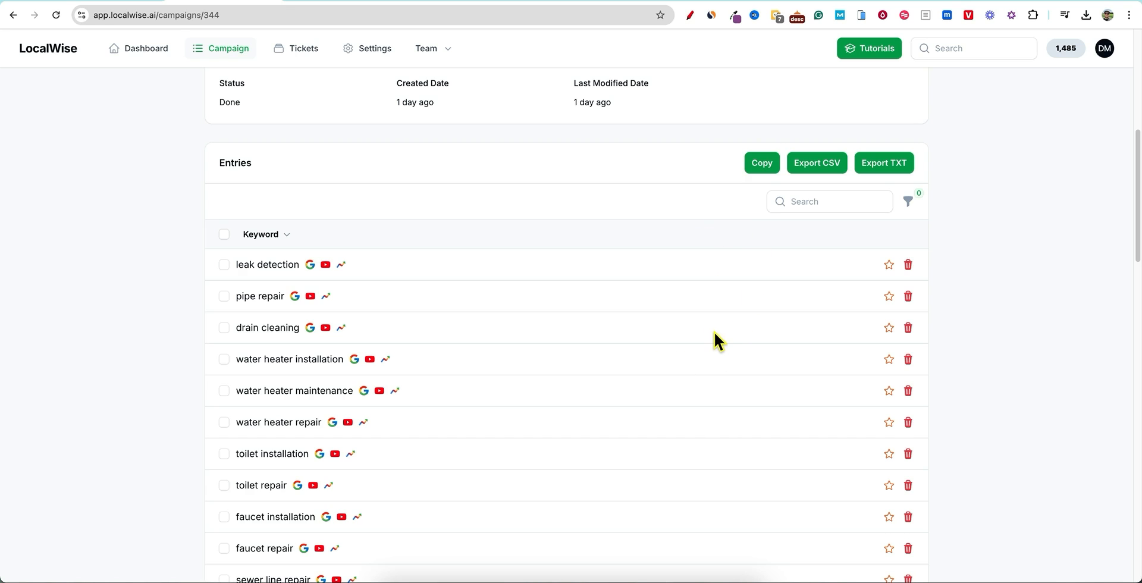
scroll(719, 352, "down", 1)
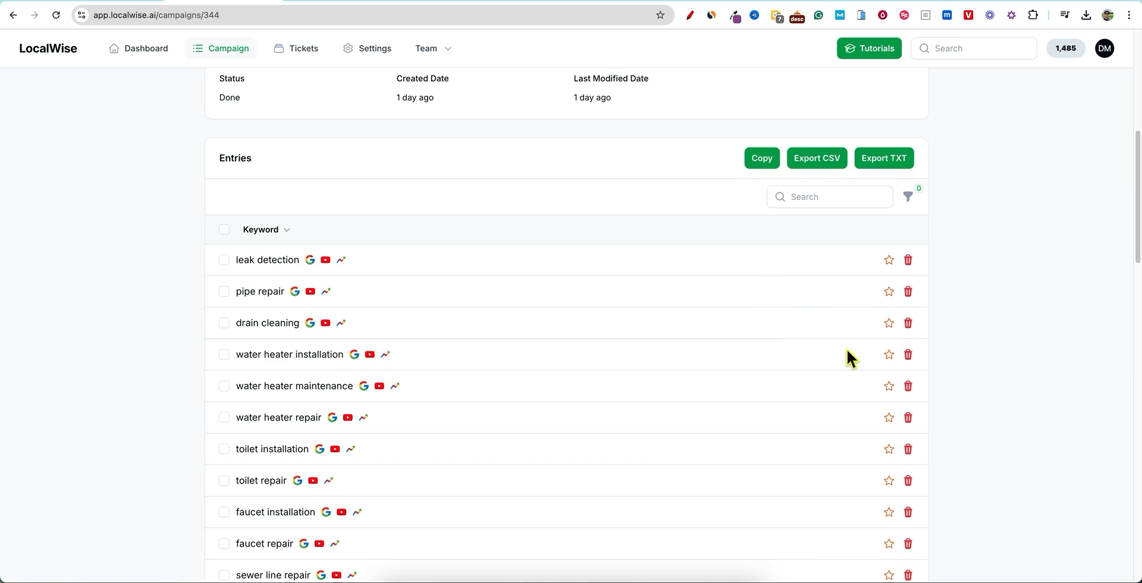
scroll(818, 339, "up", 1)
scroll(819, 339, "down", 3)
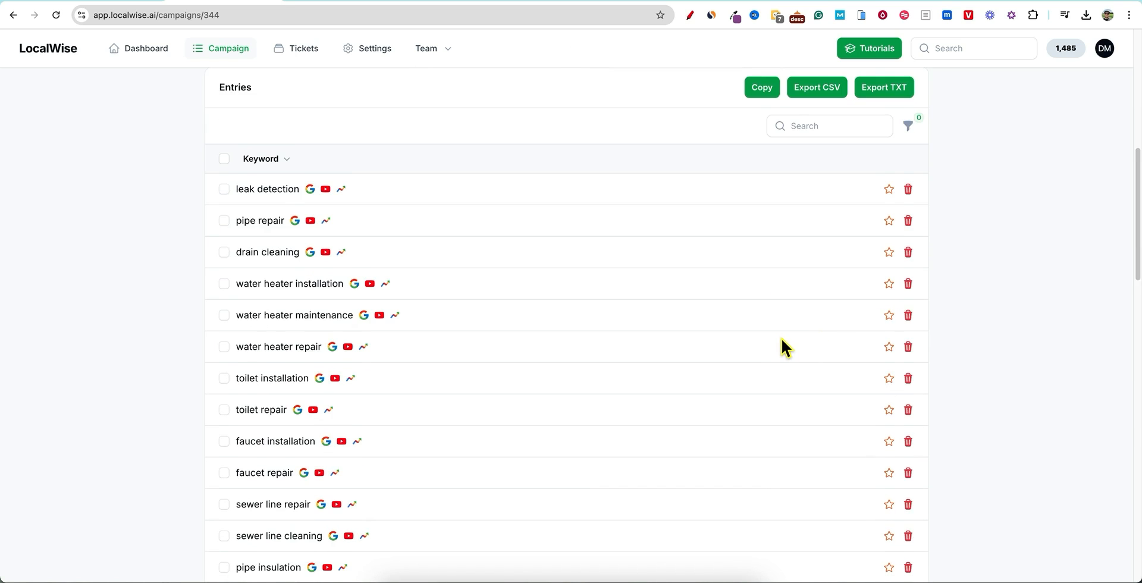
scroll(781, 339, "up", 1)
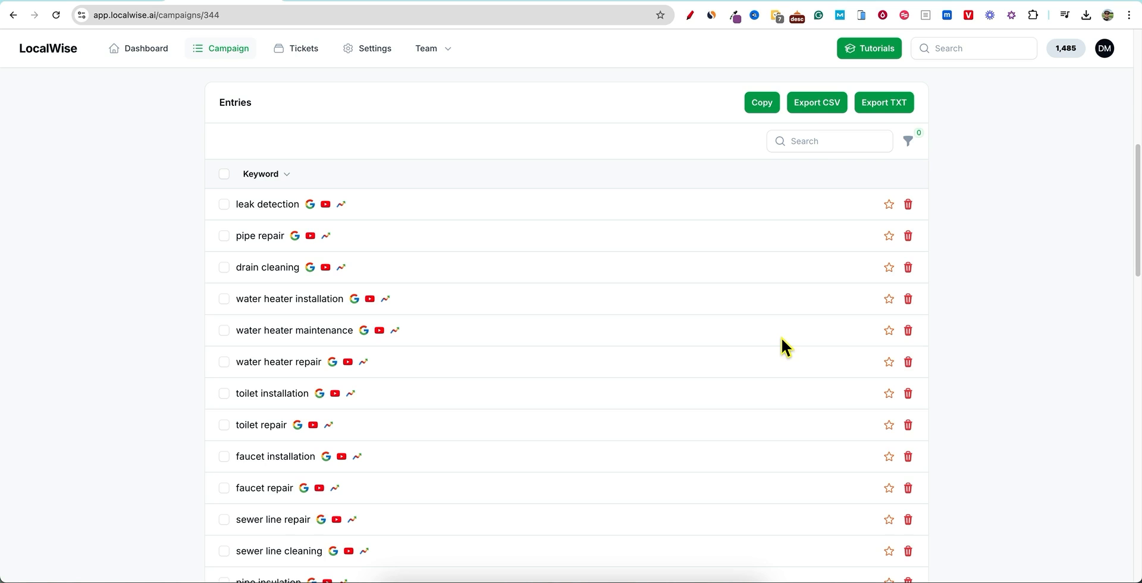